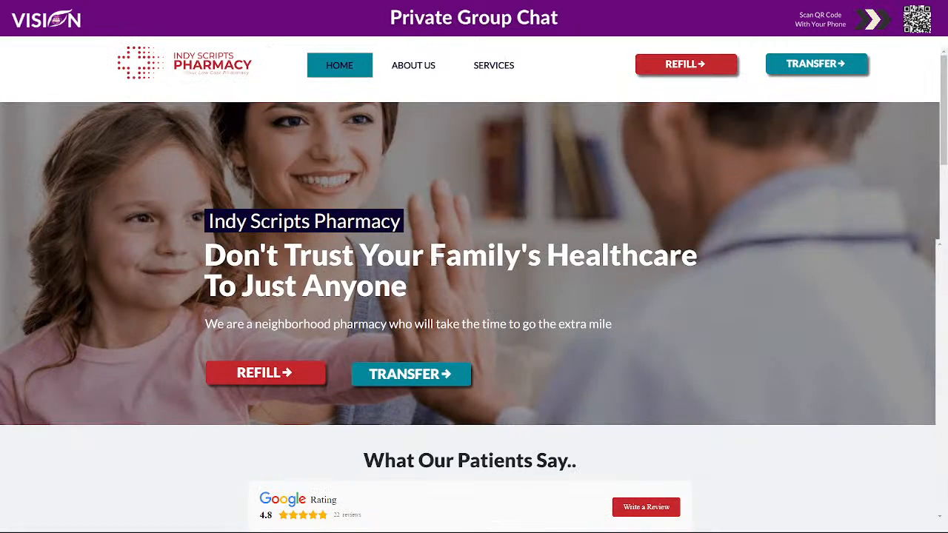
Review both versions of the Indy Scripts Pharmacy home page from the hero section down to the closing section
scroll(621, 326, down, 10)
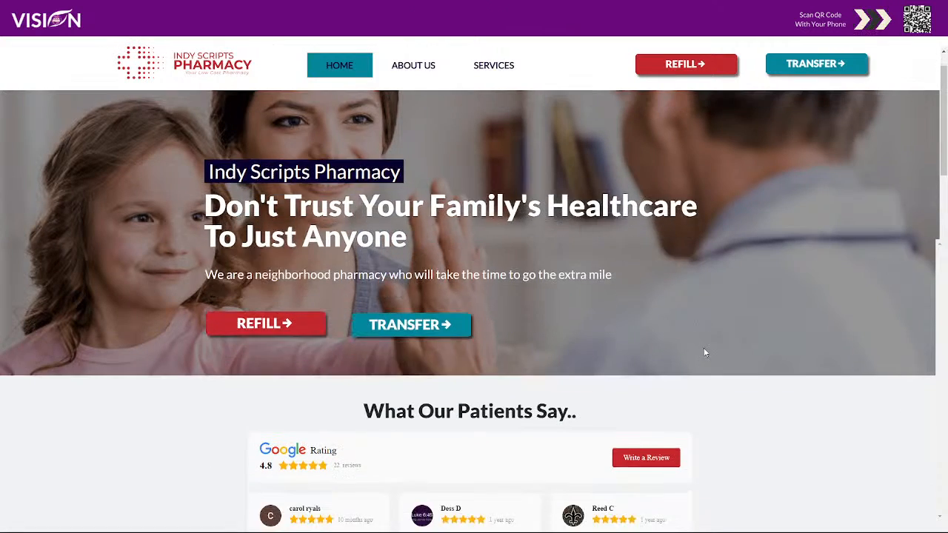
scroll(463, 363, down, 8)
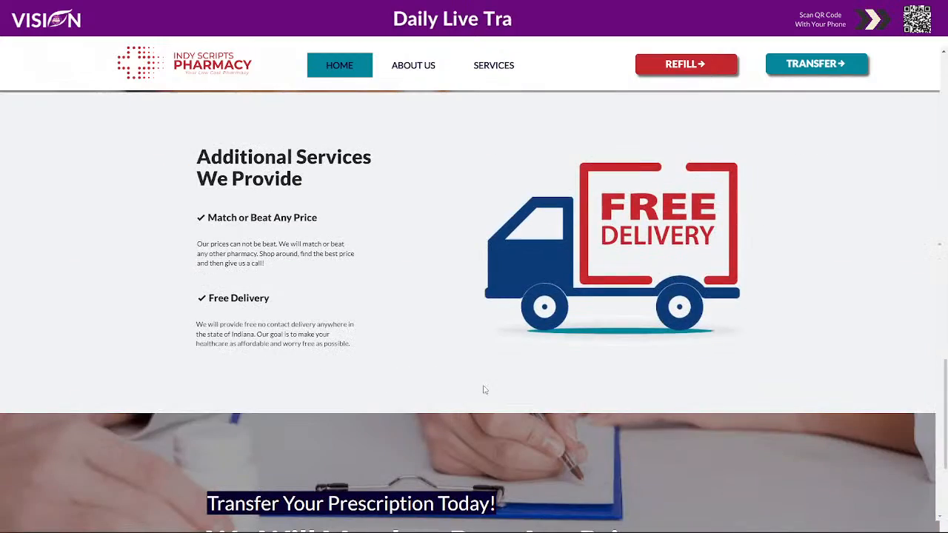
scroll(476, 391, down, 3)
scroll(489, 390, up, 20)
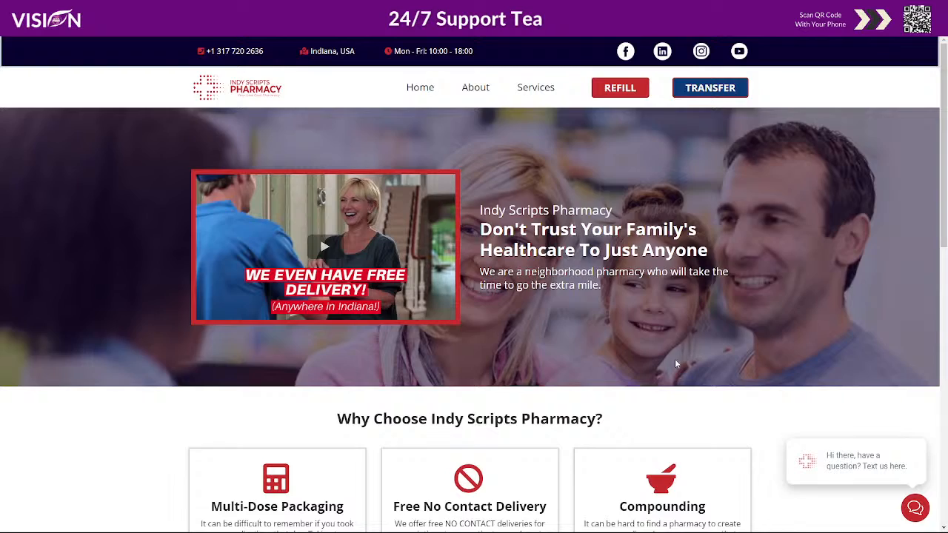
scroll(674, 359, down, 15)
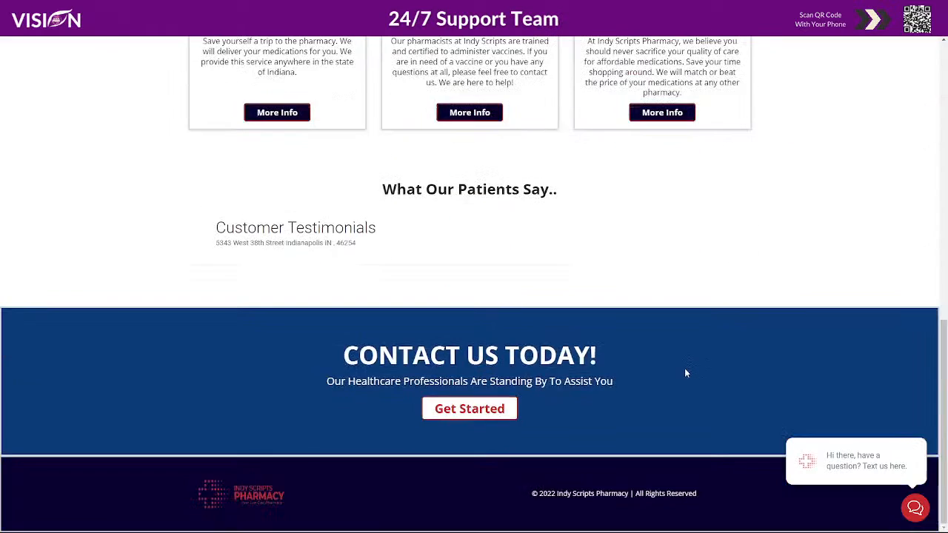
scroll(684, 368, up, 15)
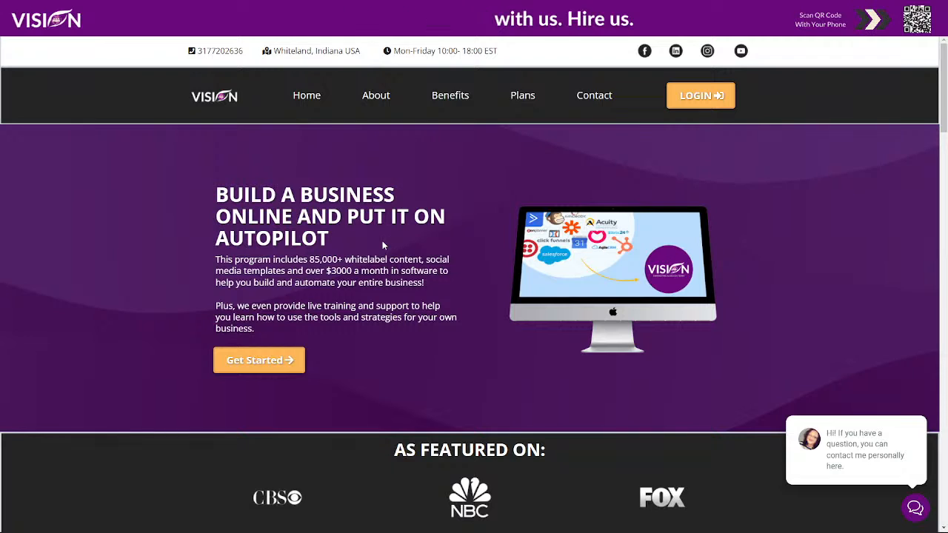
Examine the My Vision Agency home page, including each tool, content and training offer under What Is Included, down to the membership offer
scroll(378, 301, down, 1)
scroll(413, 332, down, 6)
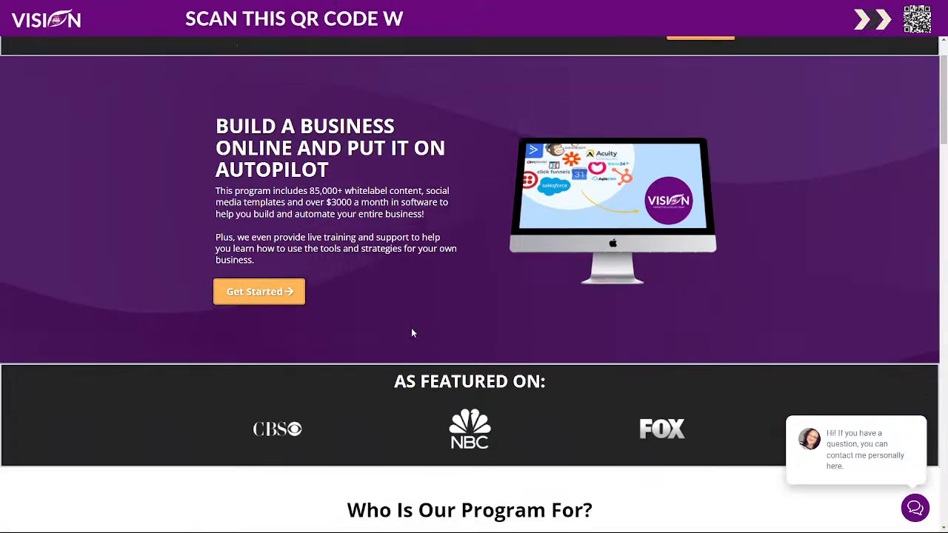
scroll(668, 341, down, 4)
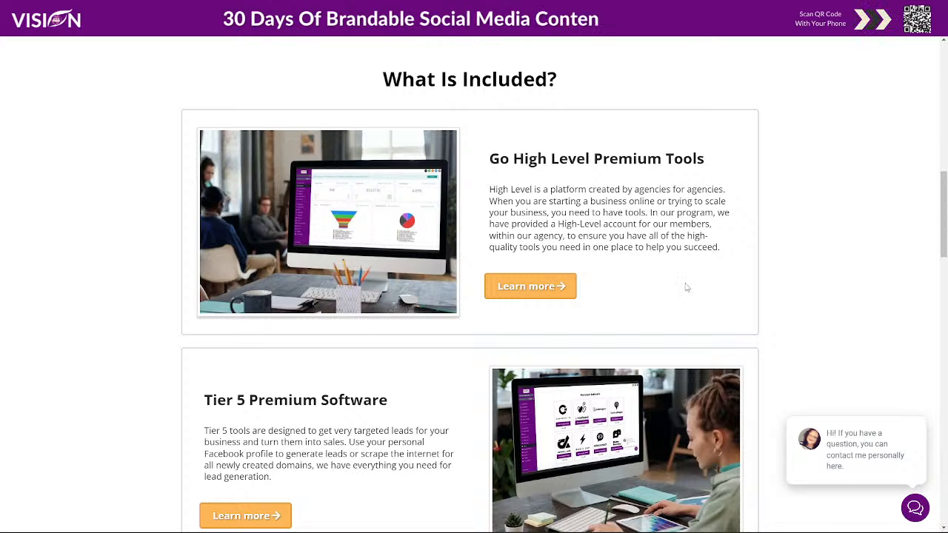
scroll(686, 287, down, 3)
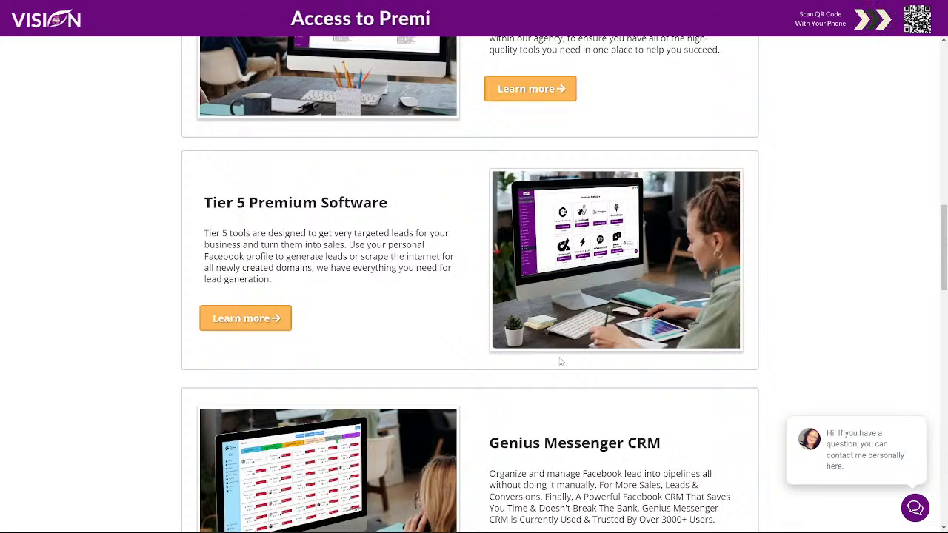
scroll(561, 361, down, 3)
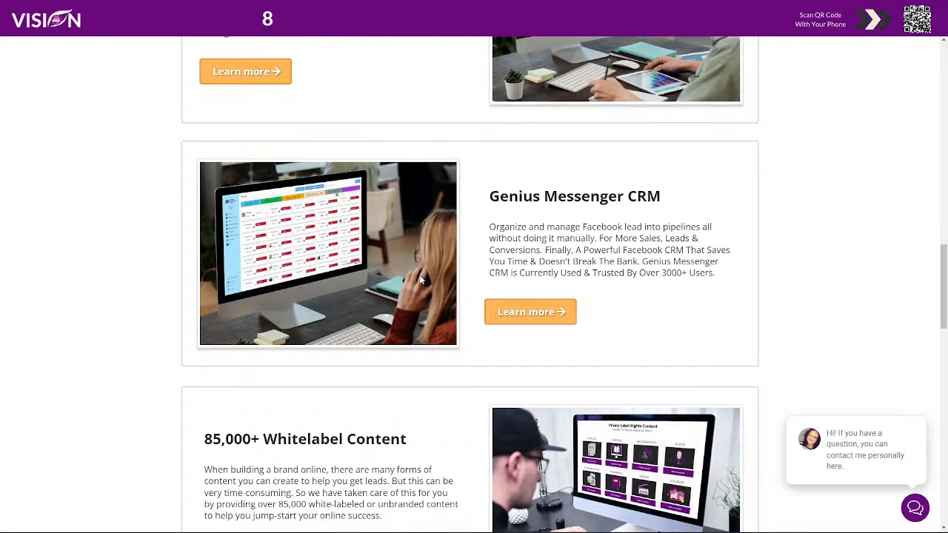
scroll(416, 279, down, 3)
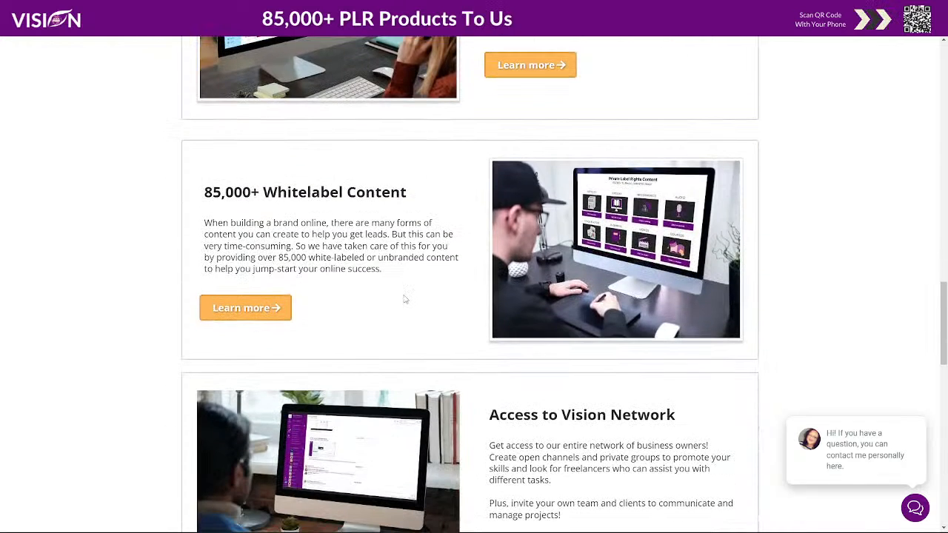
scroll(405, 298, down, 1)
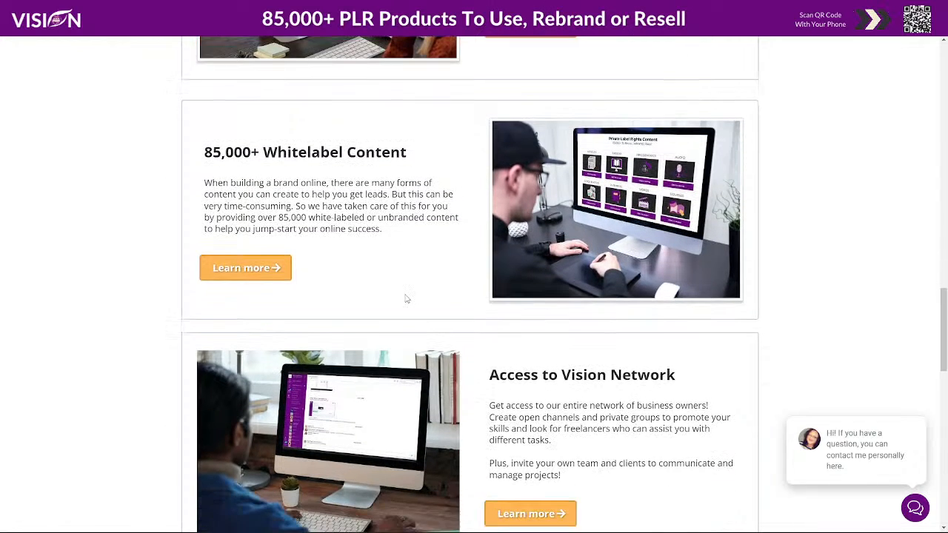
scroll(501, 302, down, 1)
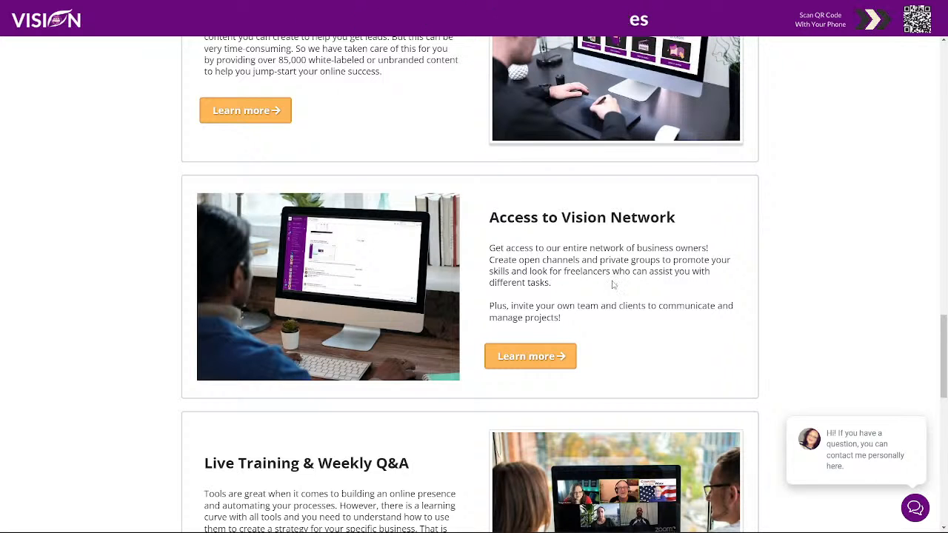
scroll(613, 280, down, 3)
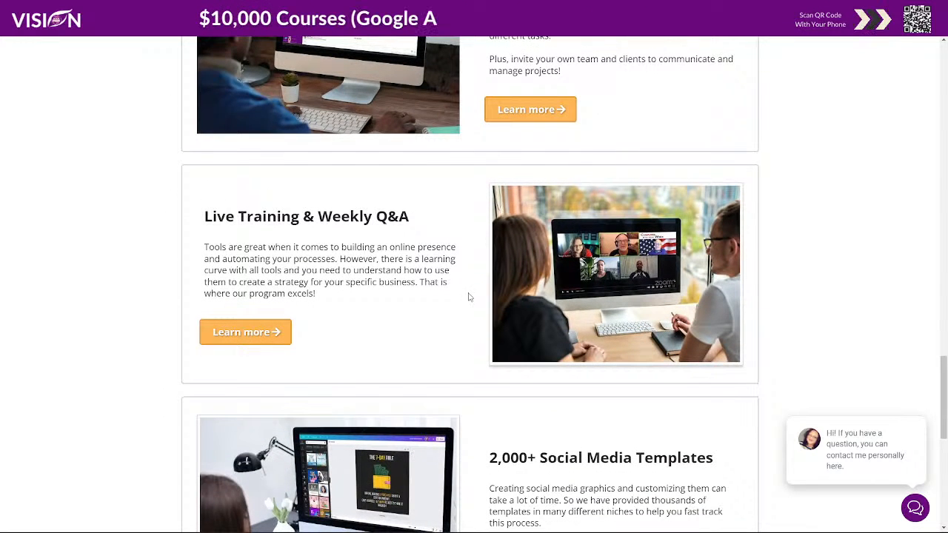
scroll(468, 299, down, 1)
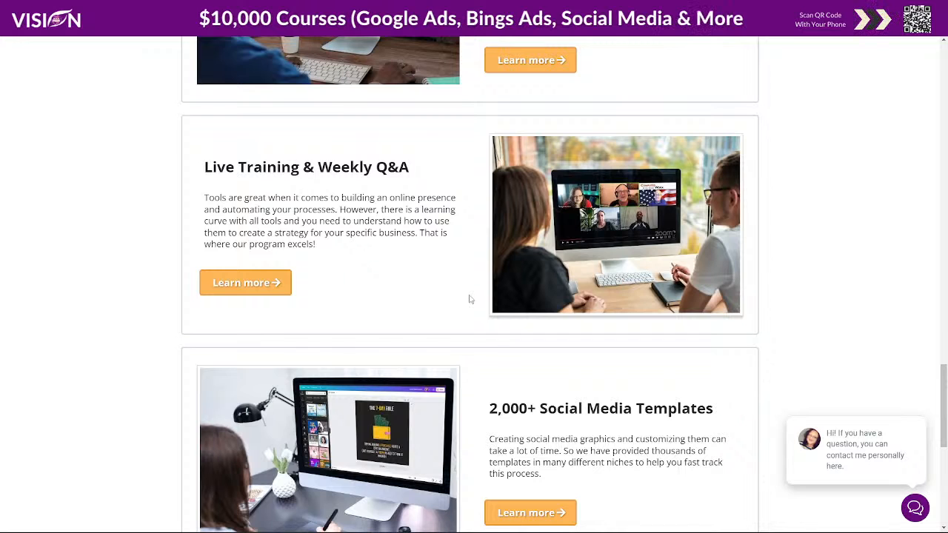
scroll(469, 299, down, 2)
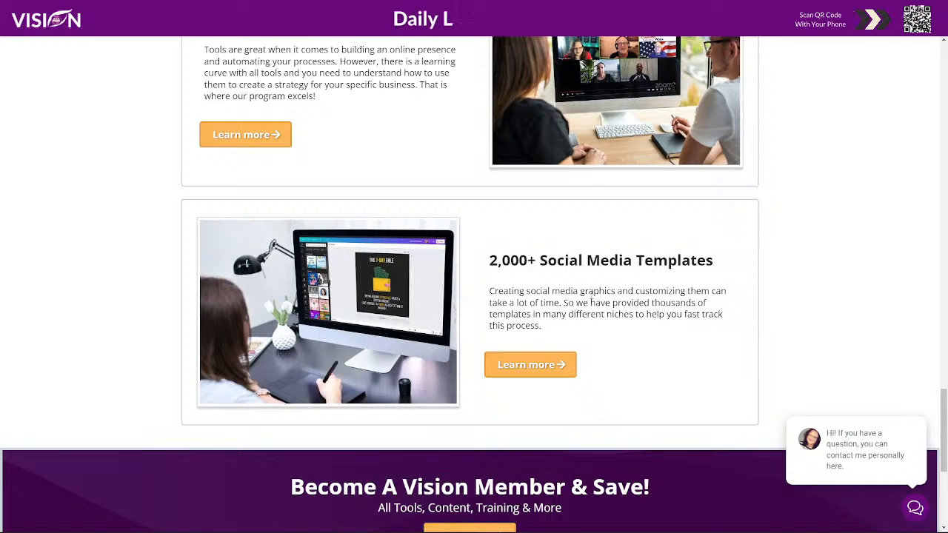
scroll(590, 300, down, 1)
scroll(589, 297, up, 1)
scroll(593, 296, down, 1)
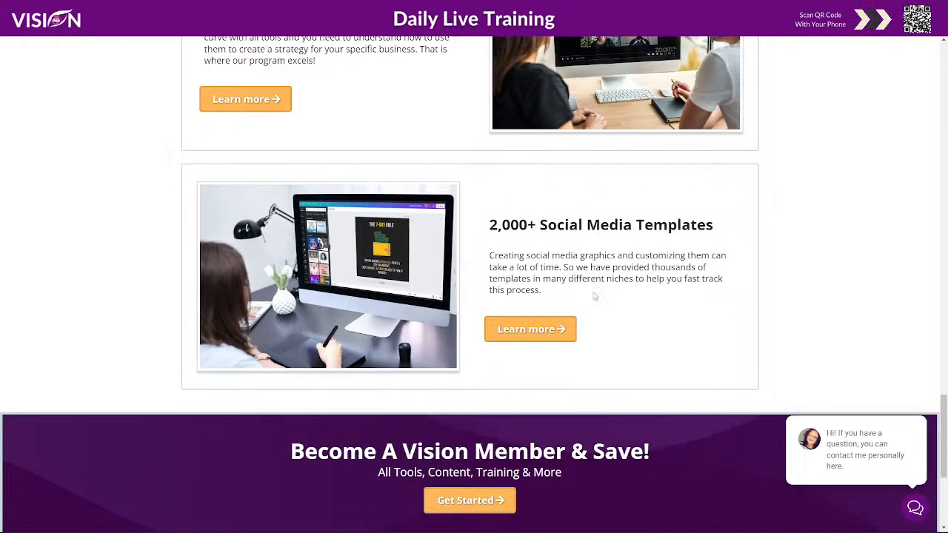
scroll(594, 296, down, 1)
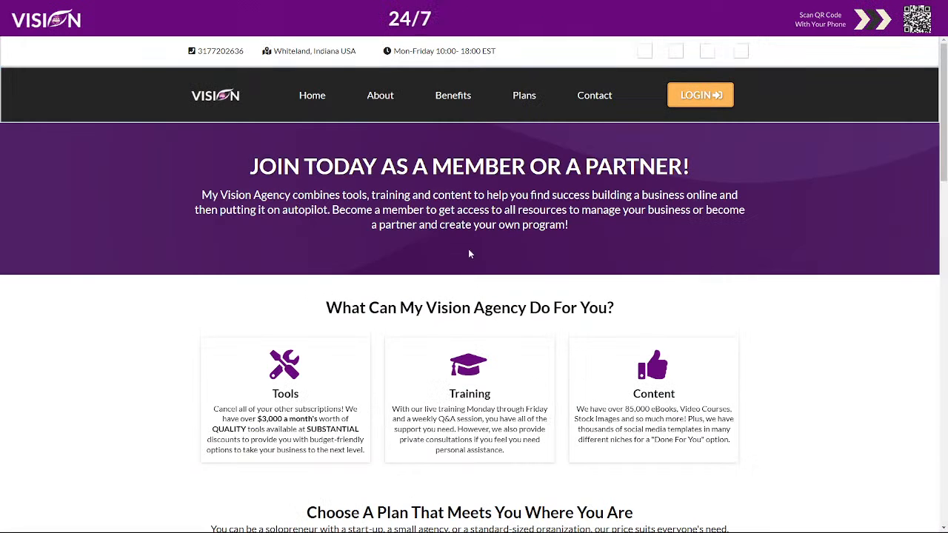
Look over the Benefits options on the membership page and examine the Beginner, Business and Professional plan features and prices
mouse_move(456, 92)
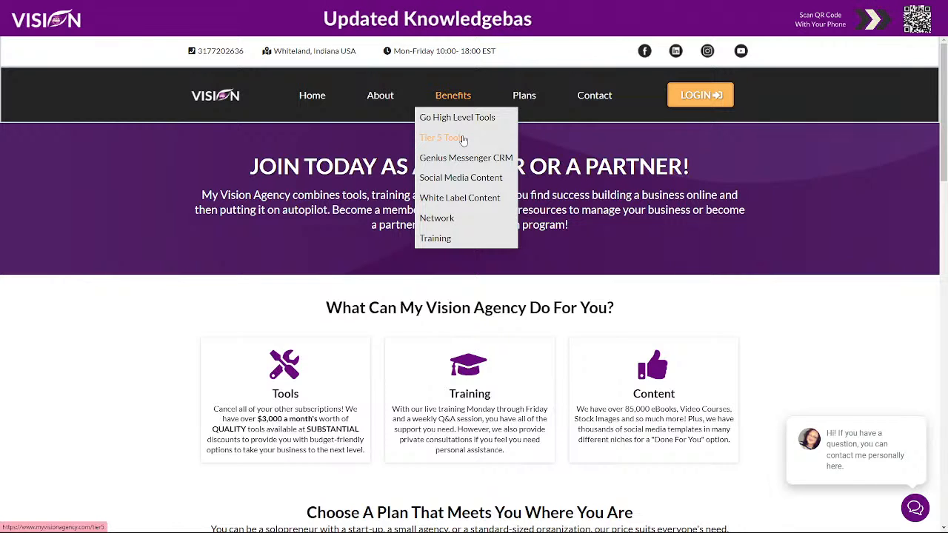
scroll(811, 294, down, 3)
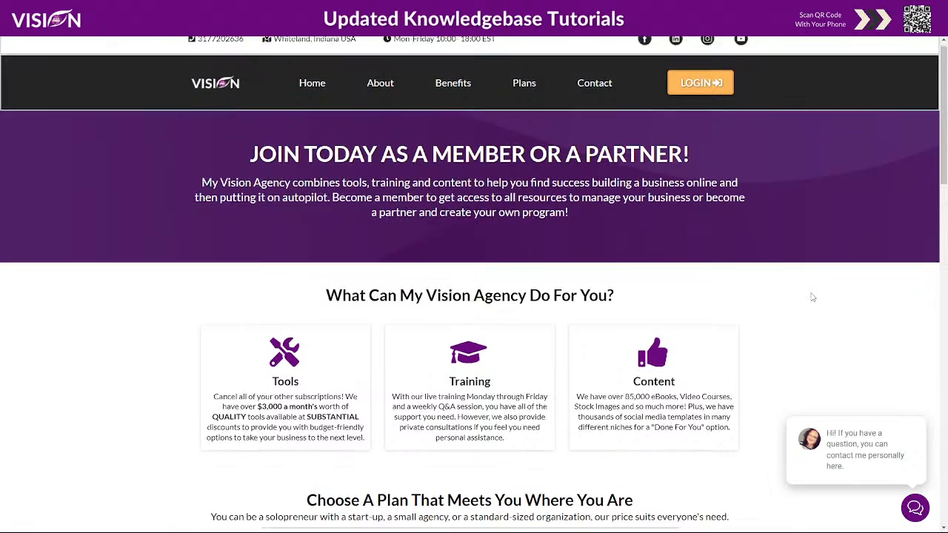
scroll(809, 290, down, 4)
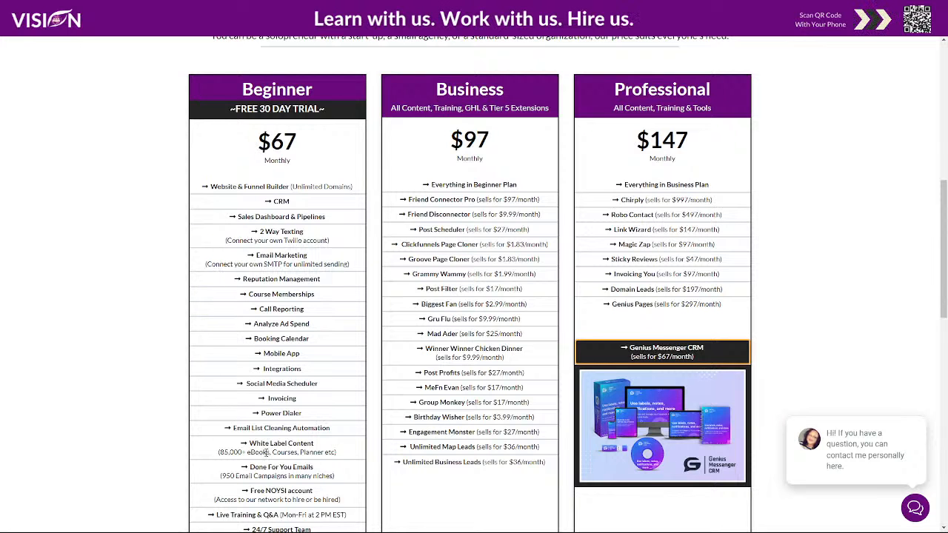
scroll(266, 455, down, 1)
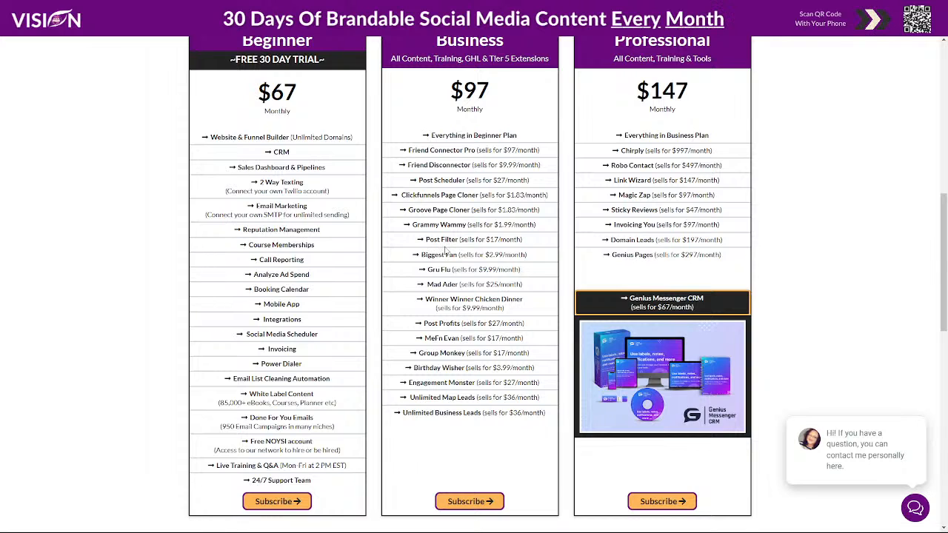
scroll(444, 250, up, 1)
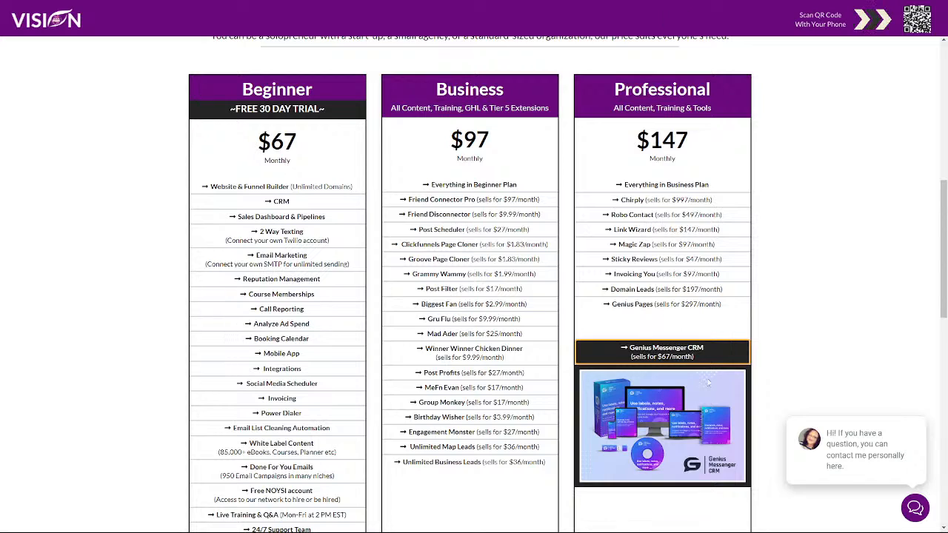
Examine the Tier 5 Partner and Go High Level Agency Pro plans, highlighting the free membership note under Agency Pro
scroll(833, 326, down, 6)
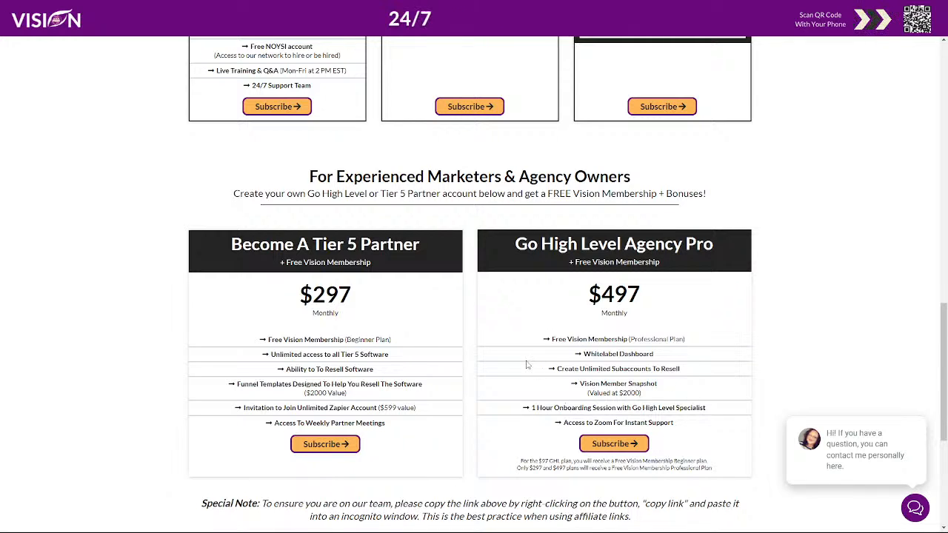
scroll(853, 326, down, 2)
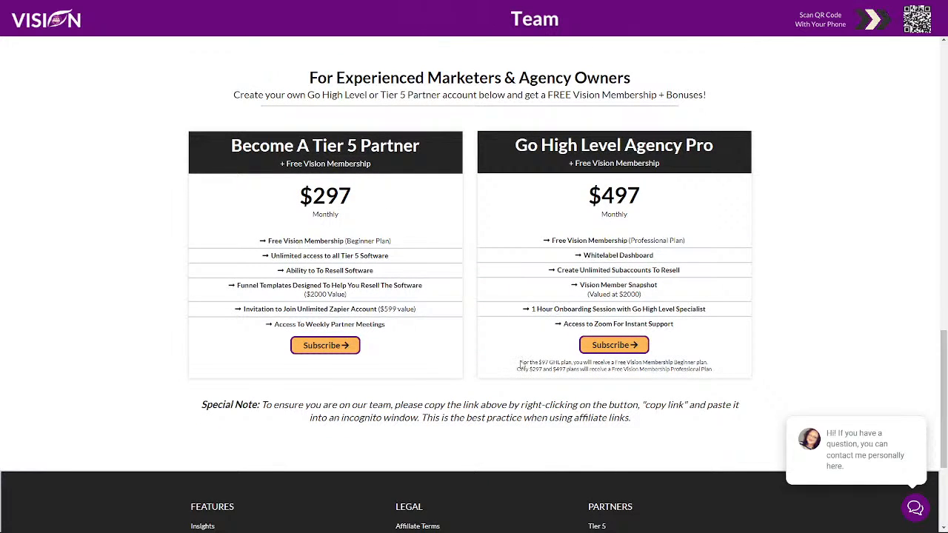
drag(520, 362, 726, 376)
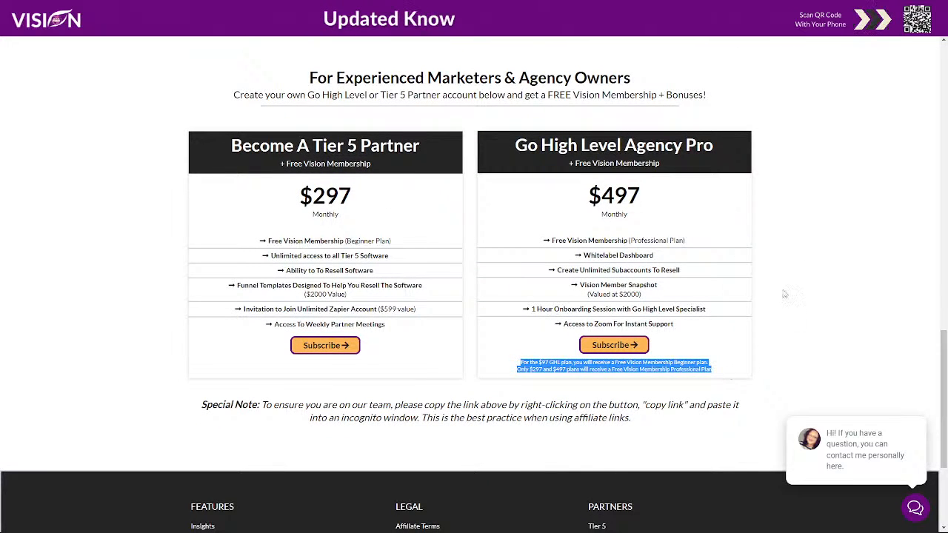
click(680, 206)
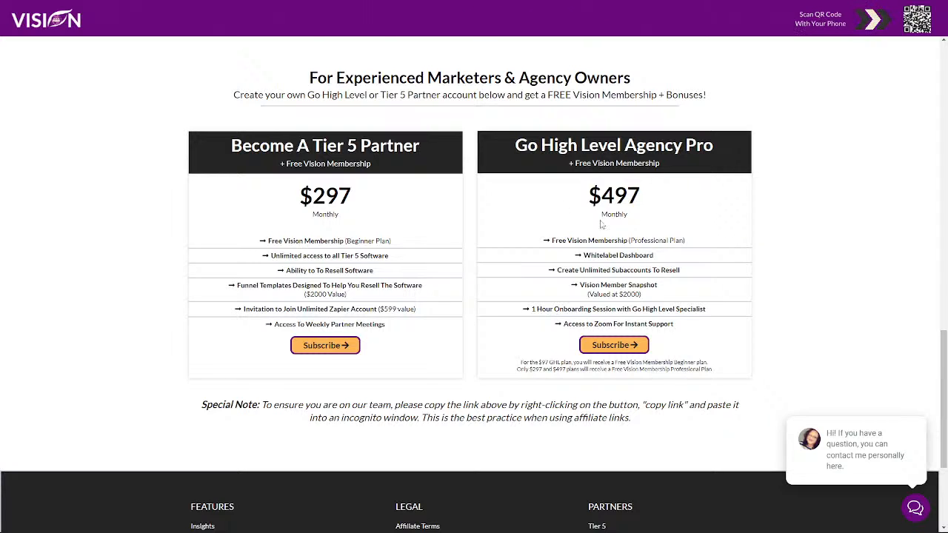
drag(516, 375, 679, 385)
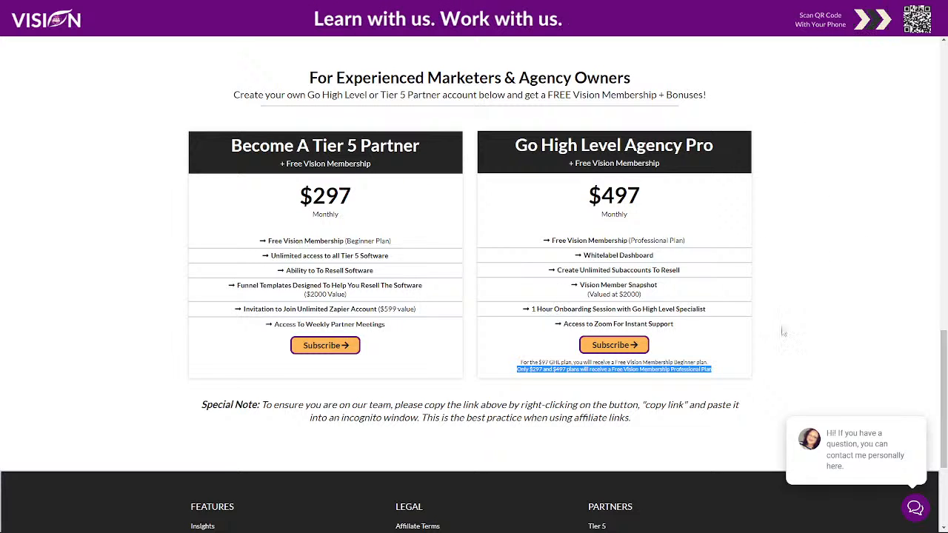
Return to the three monthly membership plans and compare their included features again
scroll(846, 330, up, 6)
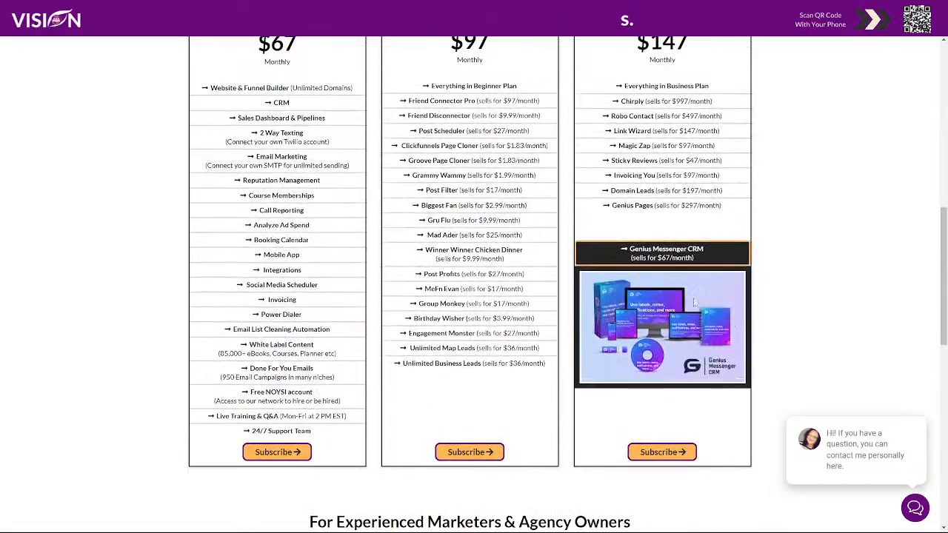
scroll(634, 314, up, 2)
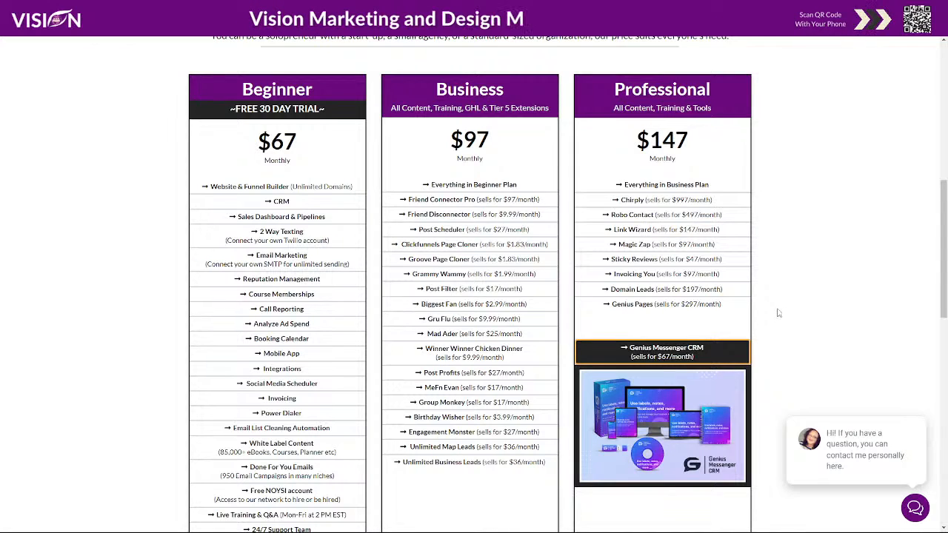
scroll(779, 312, down, 3)
scroll(777, 312, up, 1)
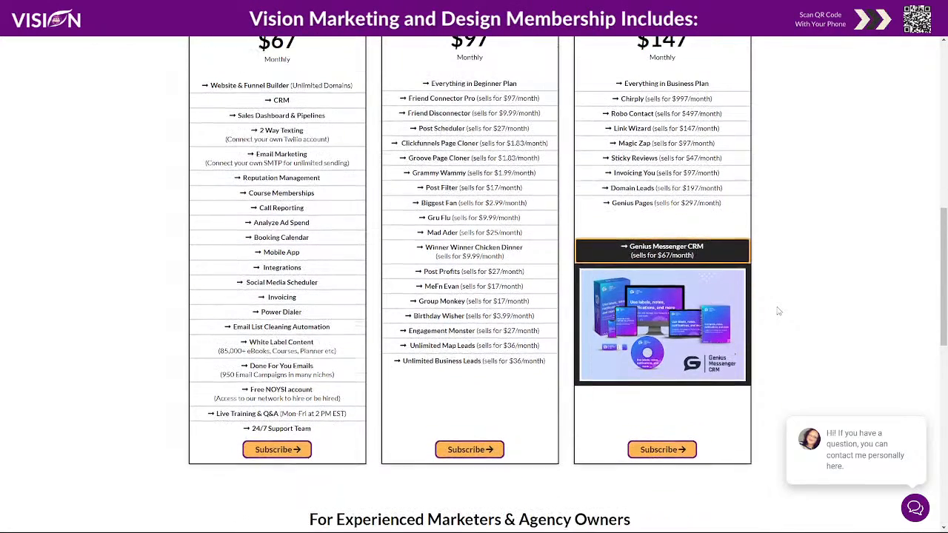
scroll(777, 312, up, 1)
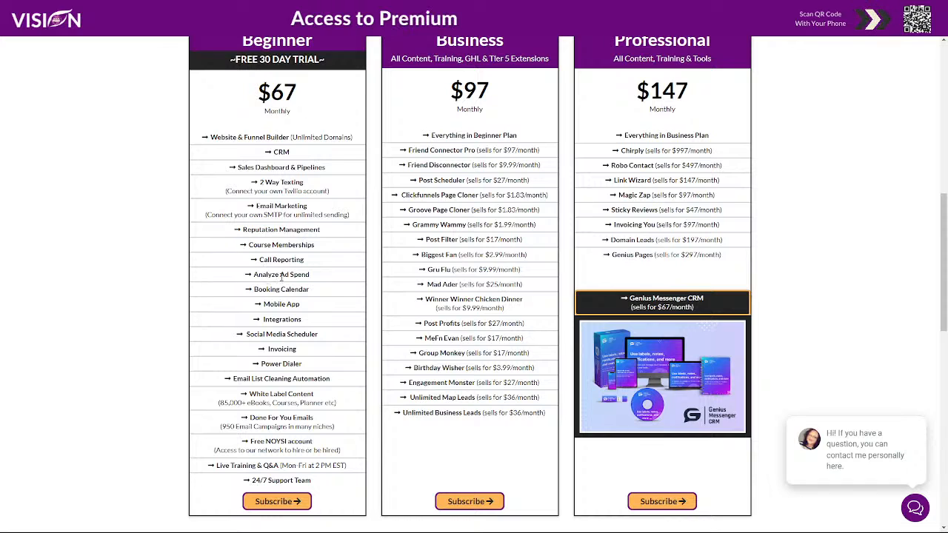
scroll(852, 291, down, 7)
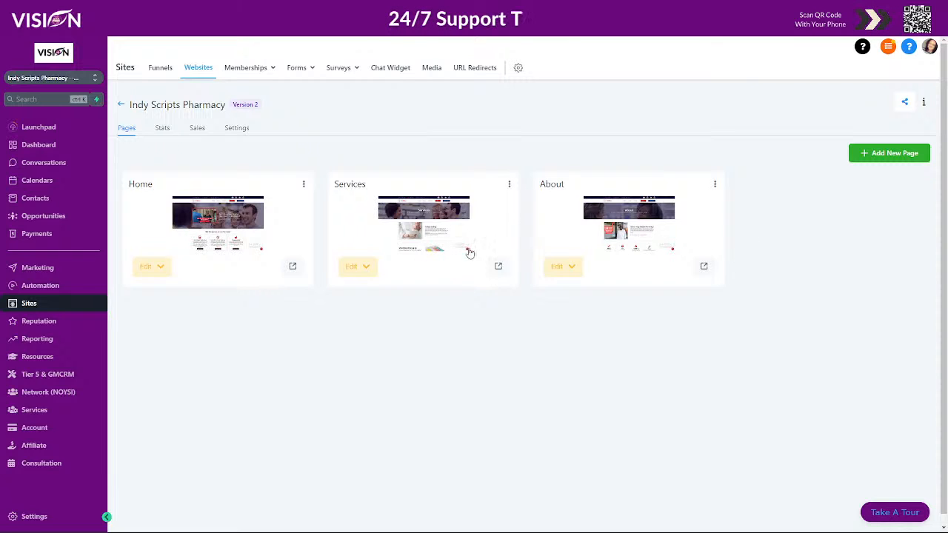
Clone the About page within the Indy Scripts Pharmacy website
click(714, 183)
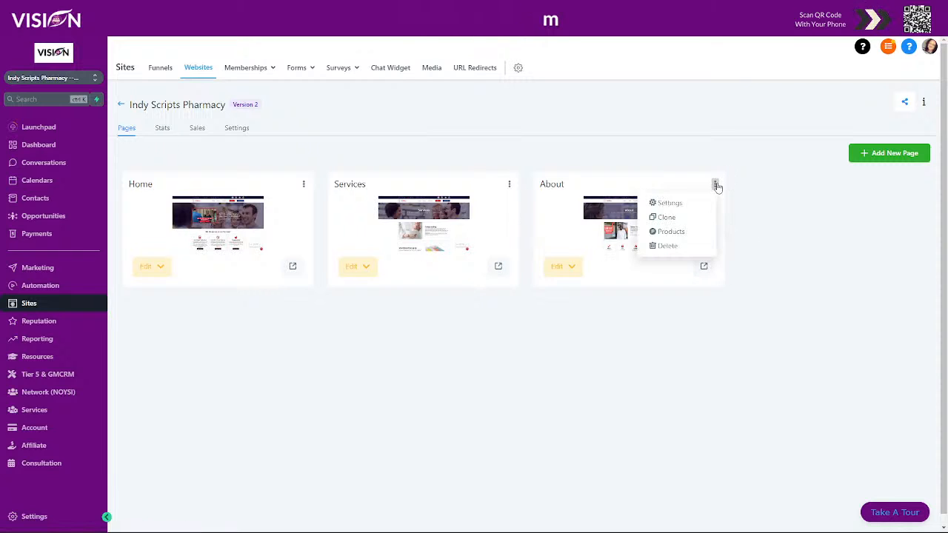
click(665, 216)
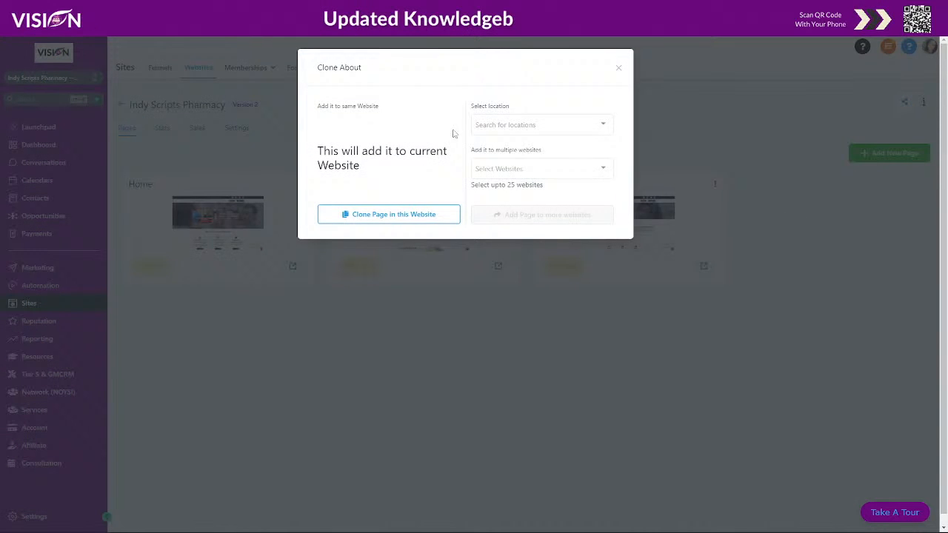
click(377, 217)
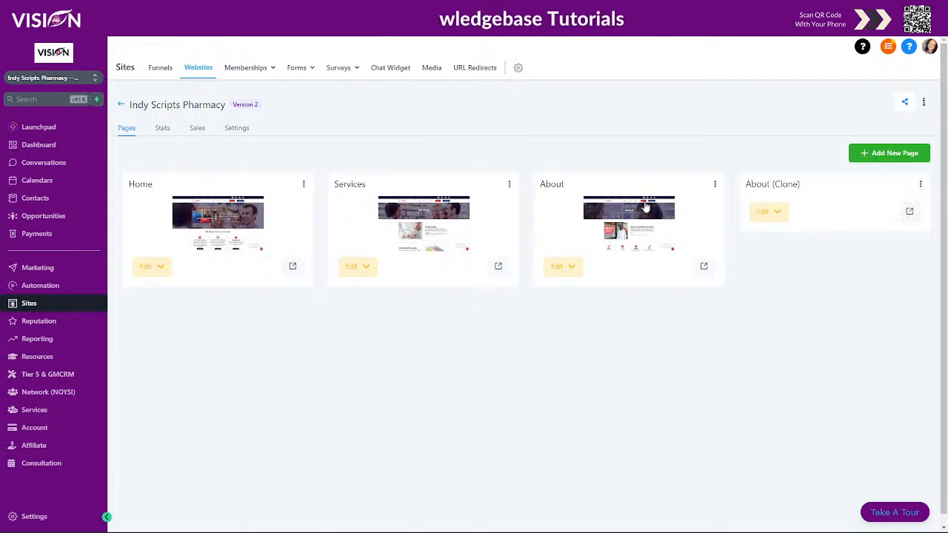
Rename the cloned About page to Refill and set its path to /refill, updating the page
click(920, 185)
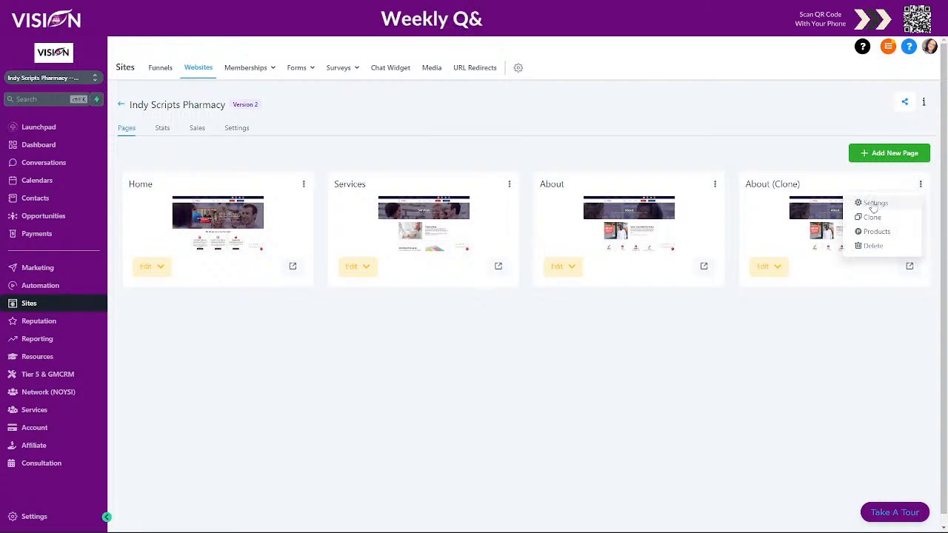
click(872, 203)
drag(374, 123, 264, 120)
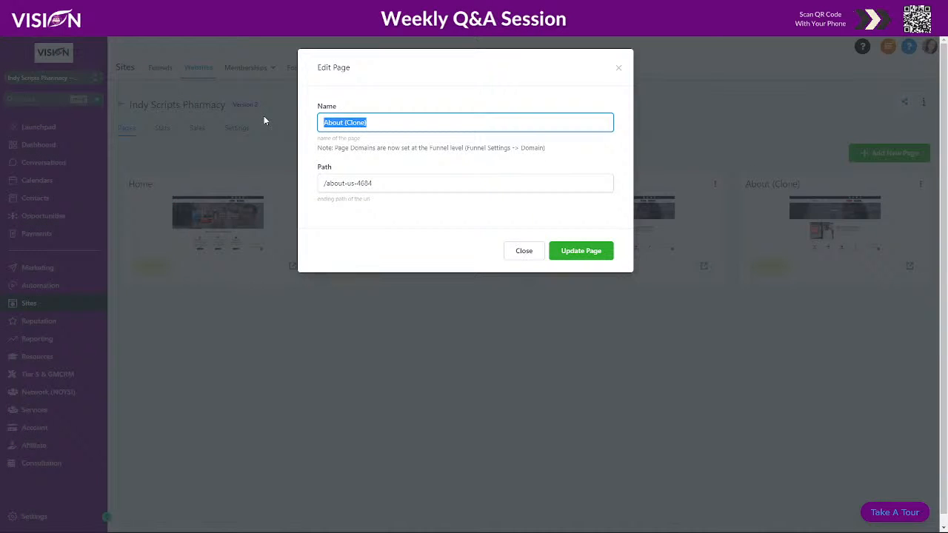
text(Refill)
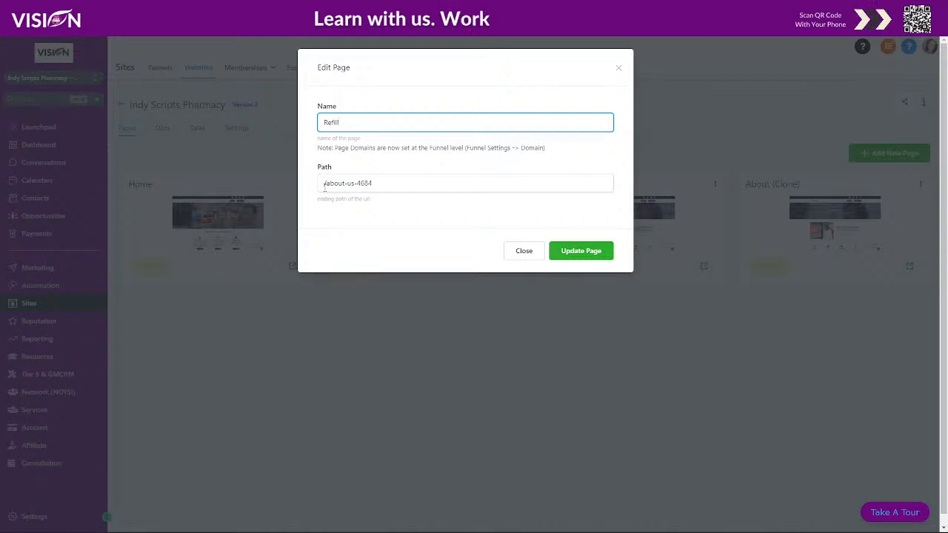
drag(324, 187, 380, 180)
text(/re)
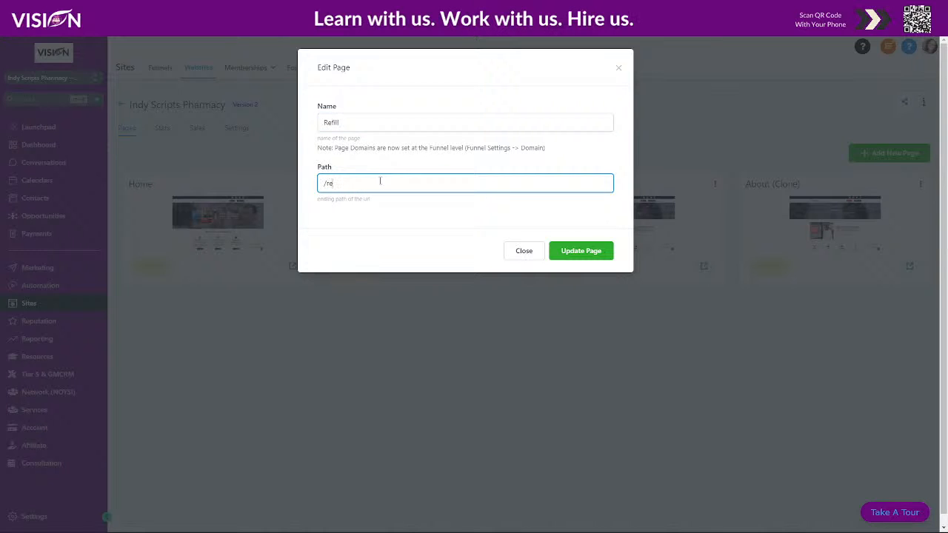
text(fill)
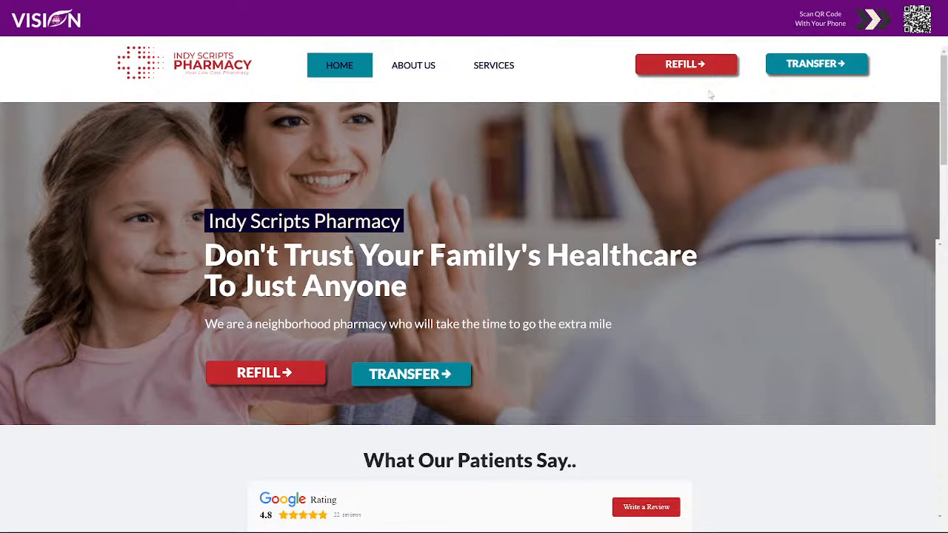
click(676, 64)
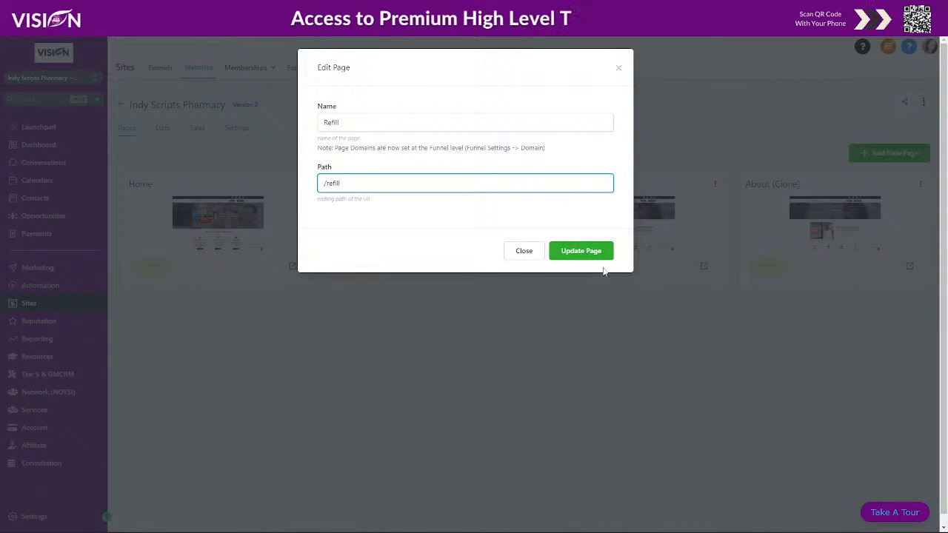
click(585, 253)
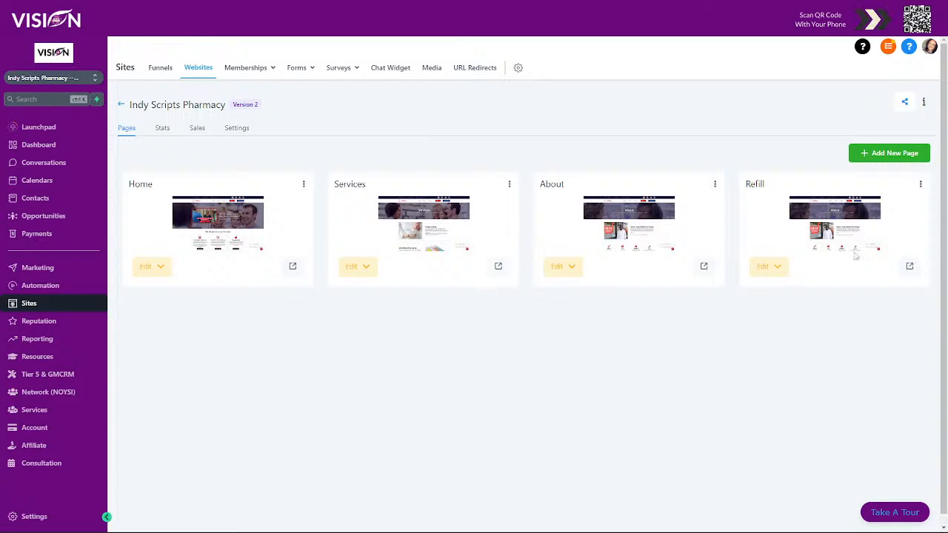
Open the Refill page for editing in a new tab and change the hero headline from About to Refill
click(774, 267)
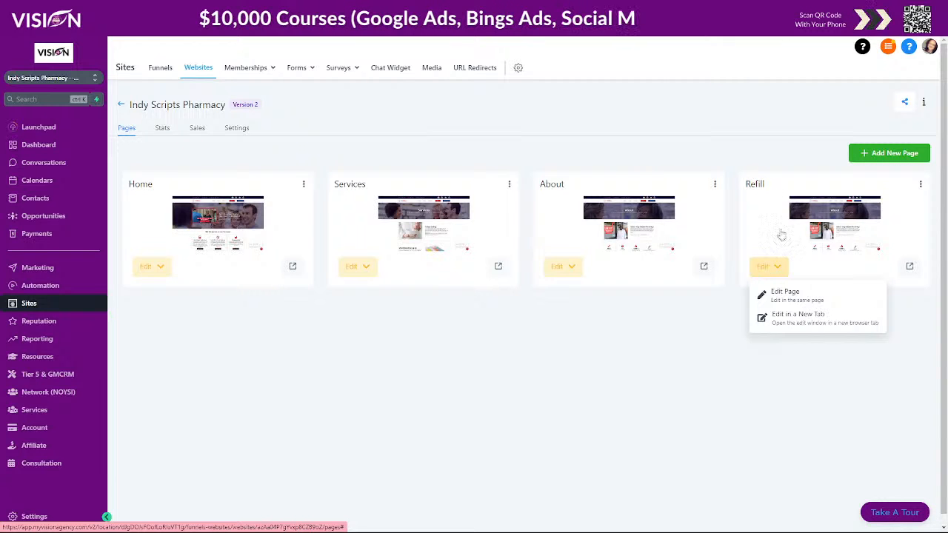
click(801, 317)
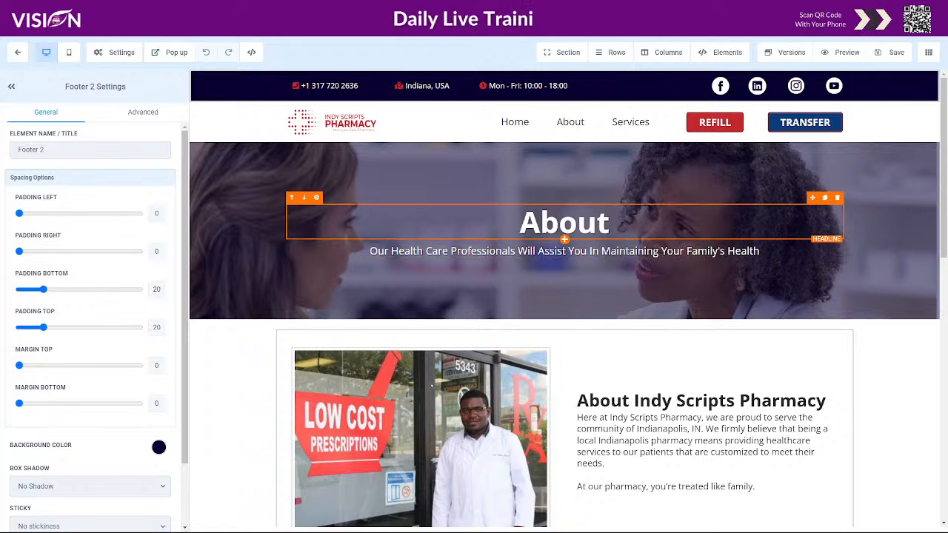
double_click(548, 222)
text(Refill)
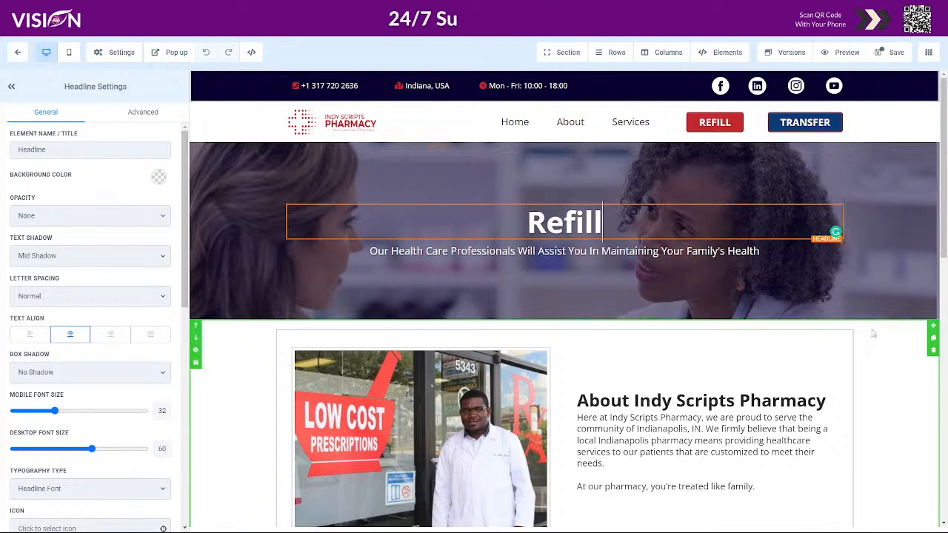
Delete the About Indy Scripts Pharmacy text column and the storefront image from the row below the hero section
scroll(860, 382, down, 3)
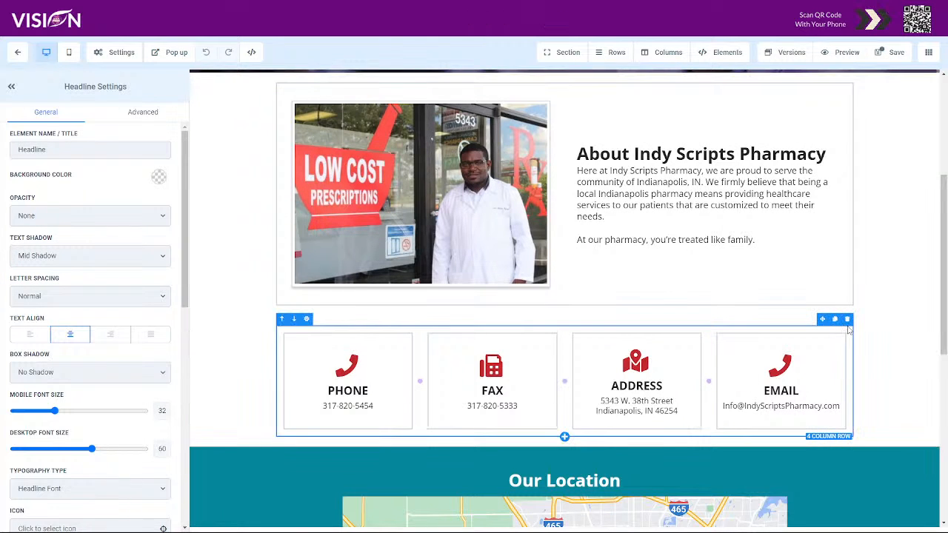
scroll(867, 353, down, 5)
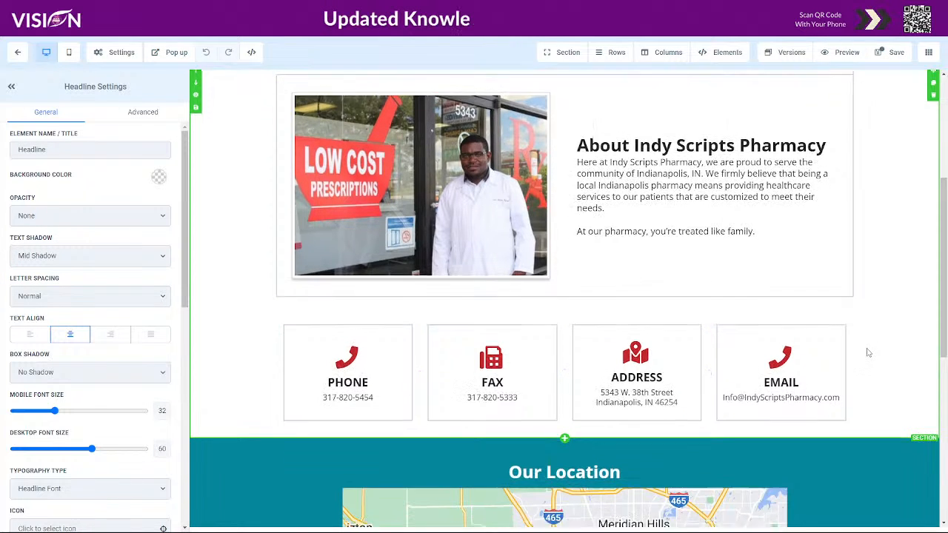
scroll(868, 353, up, 6)
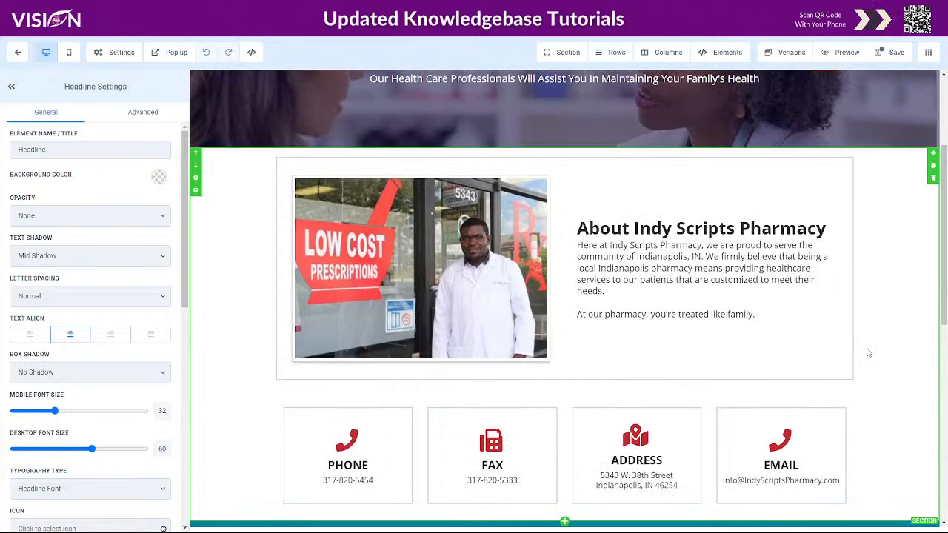
scroll(868, 352, down, 3)
scroll(868, 352, up, 3)
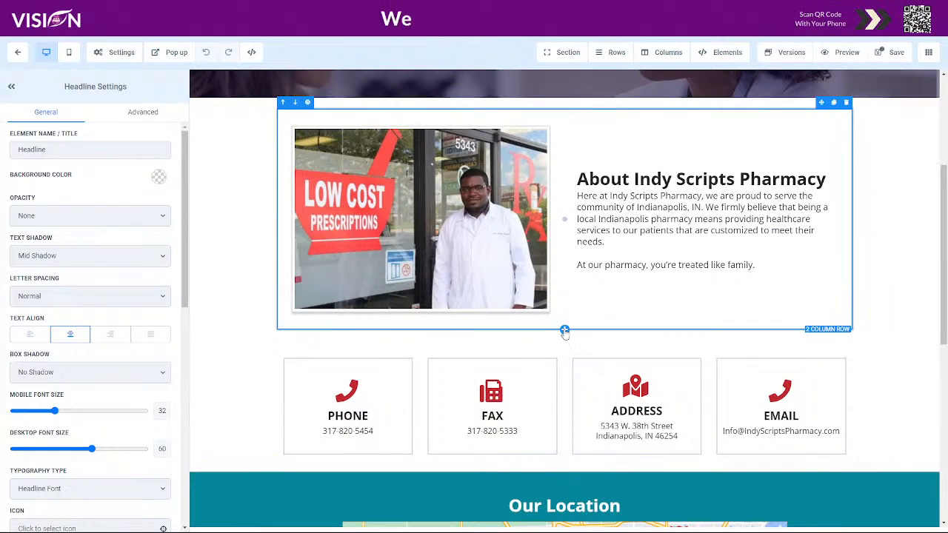
click(846, 110)
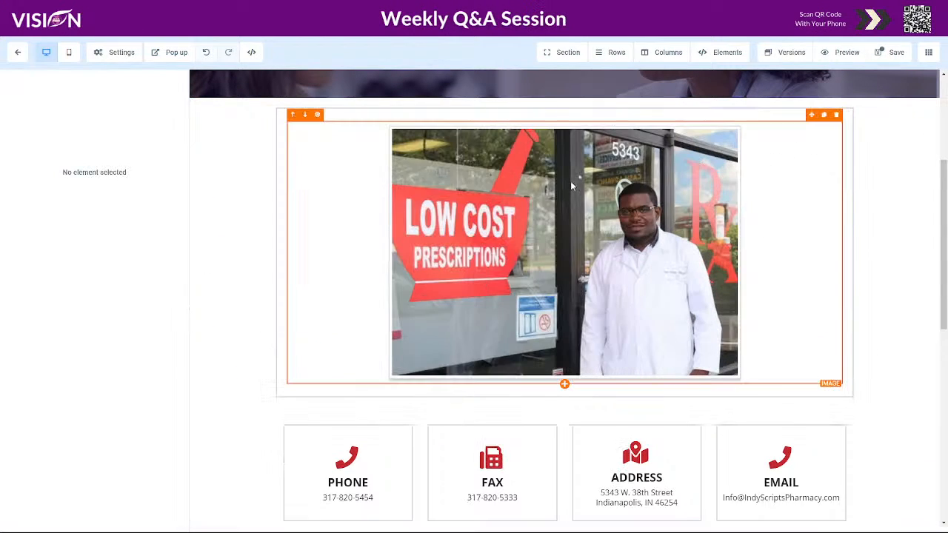
click(837, 115)
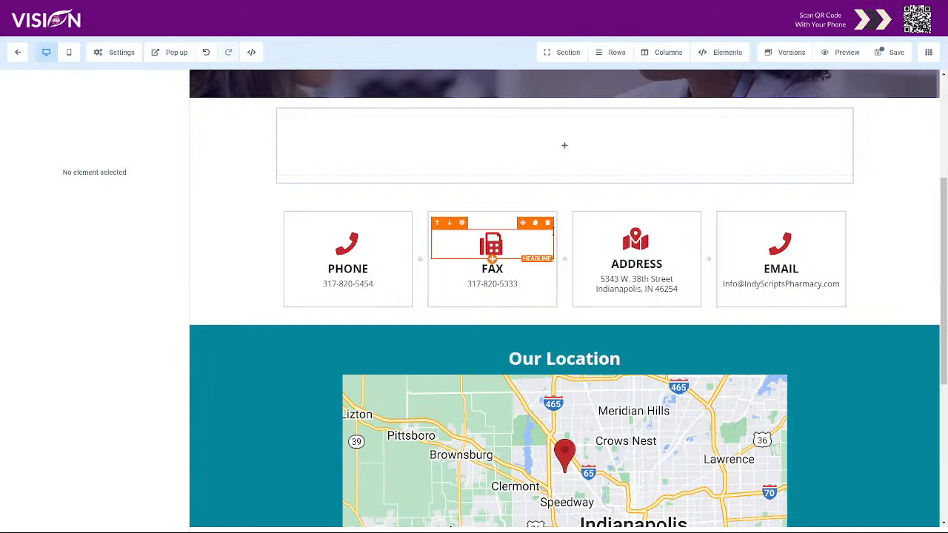
Add a sub-headline element to the emptied row and select its placeholder text
click(557, 148)
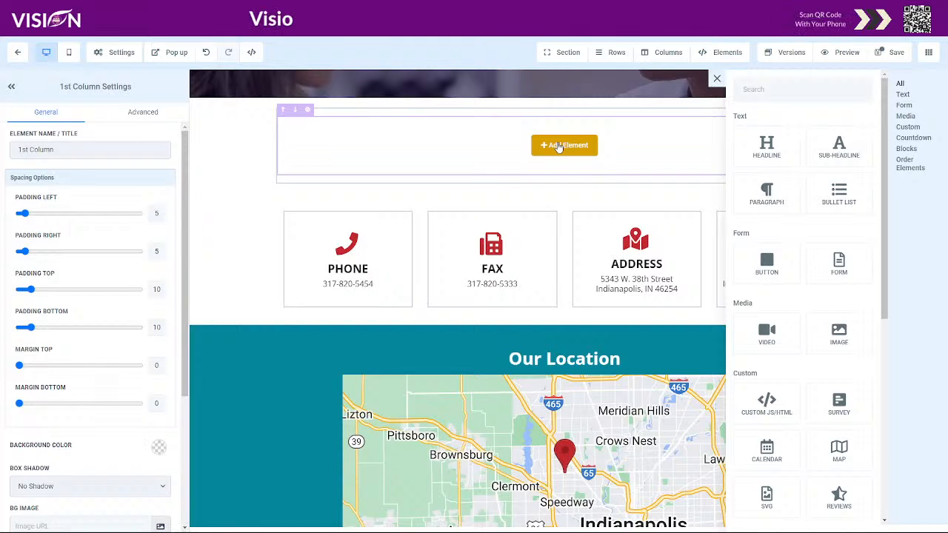
drag(835, 148, 578, 120)
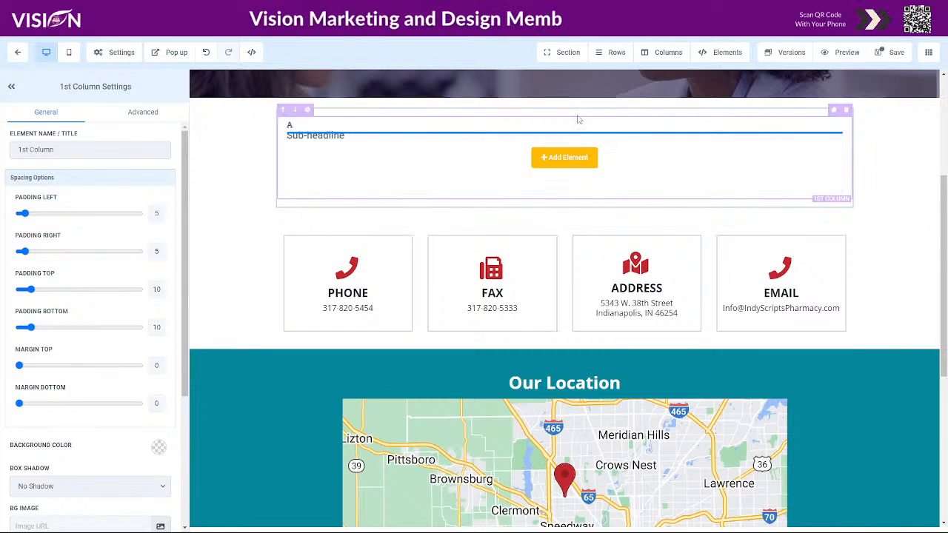
drag(488, 128, 652, 128)
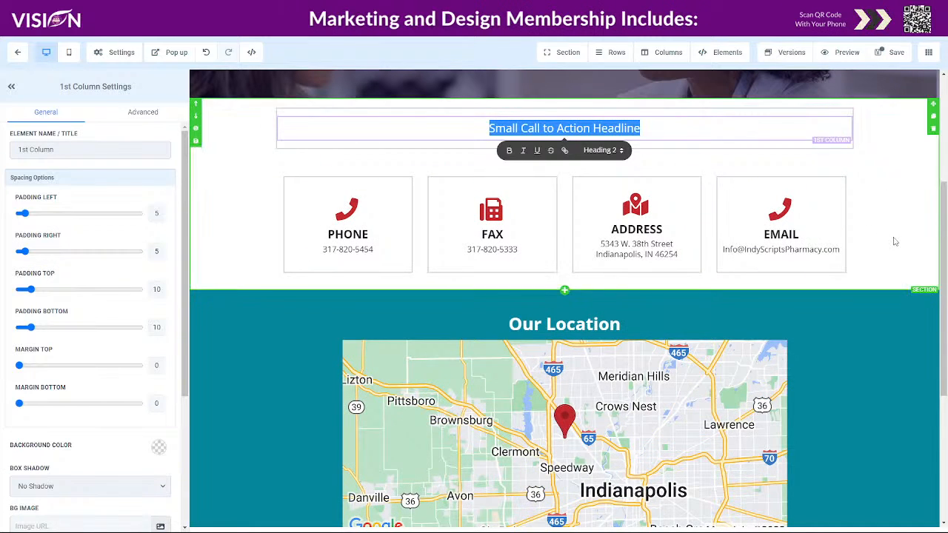
Delete the whole row between the hero section and the contact cards
scroll(894, 241, up, 3)
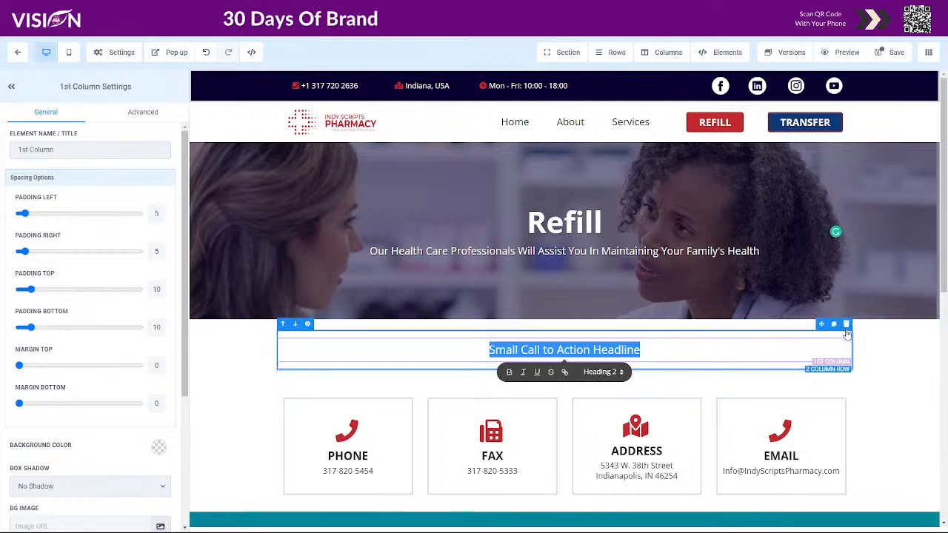
click(846, 325)
Replace the hero paragraph with "Fill out the form below to refill a prescription and our team will get started on it right away!" and save the page
drag(368, 252, 759, 251)
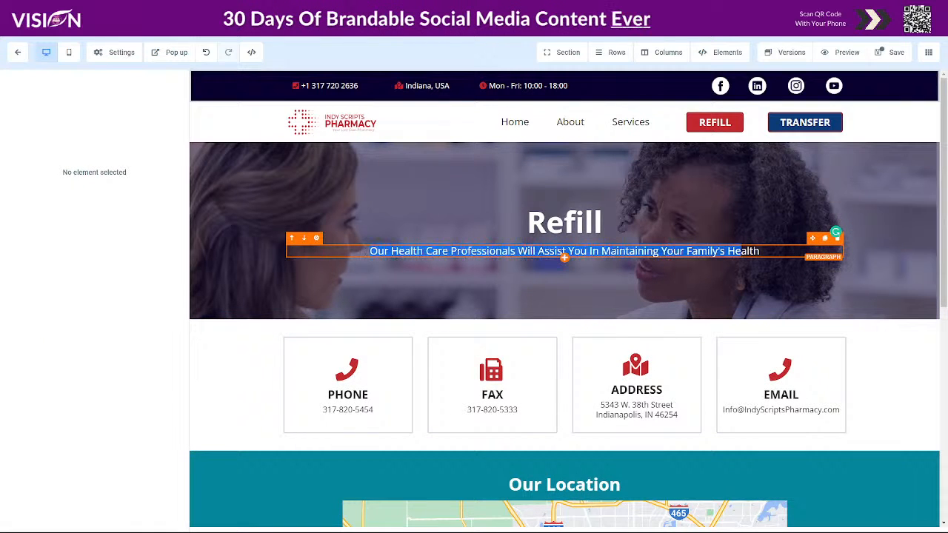
click(778, 240)
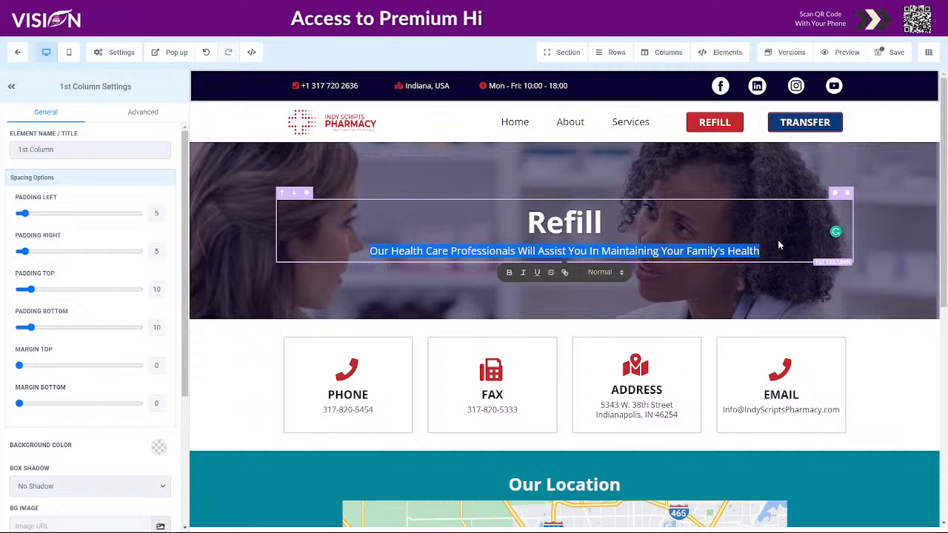
text(F)
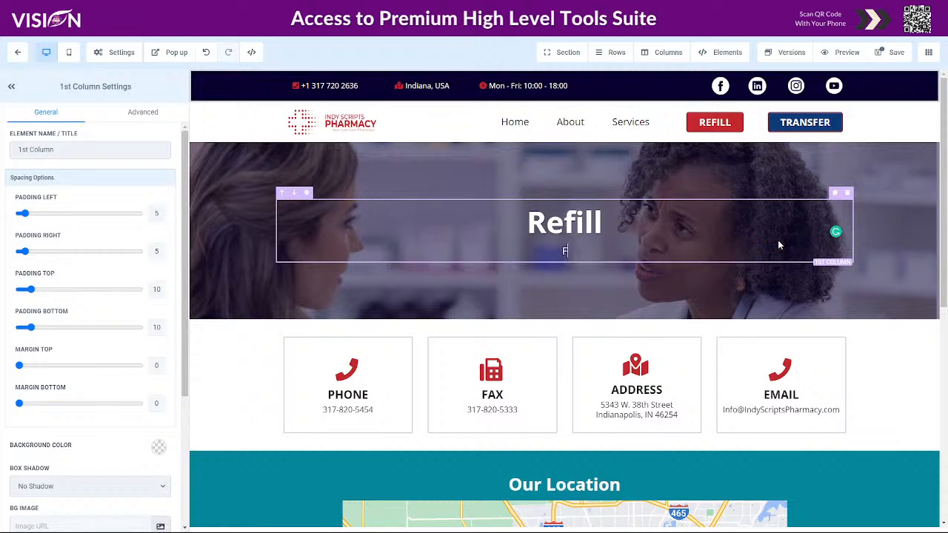
text(ill out the )
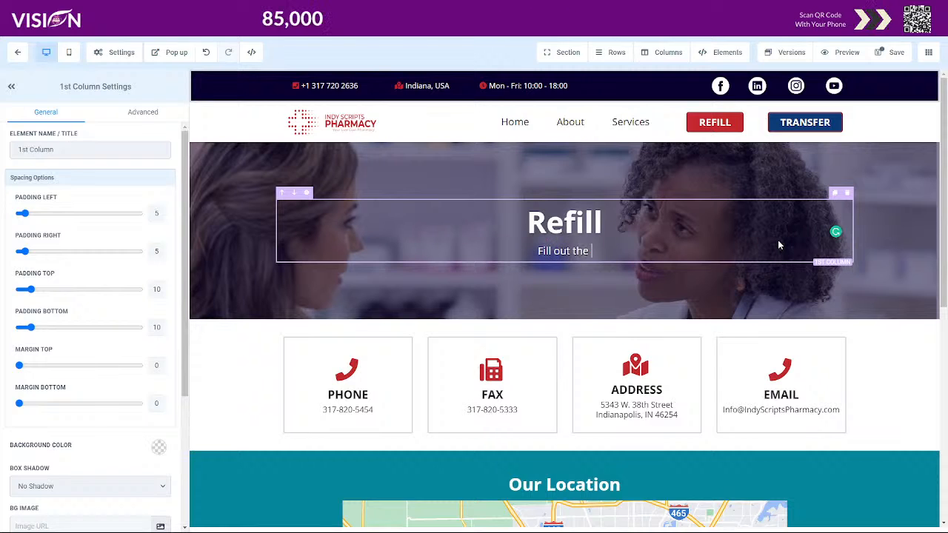
text(form below to)
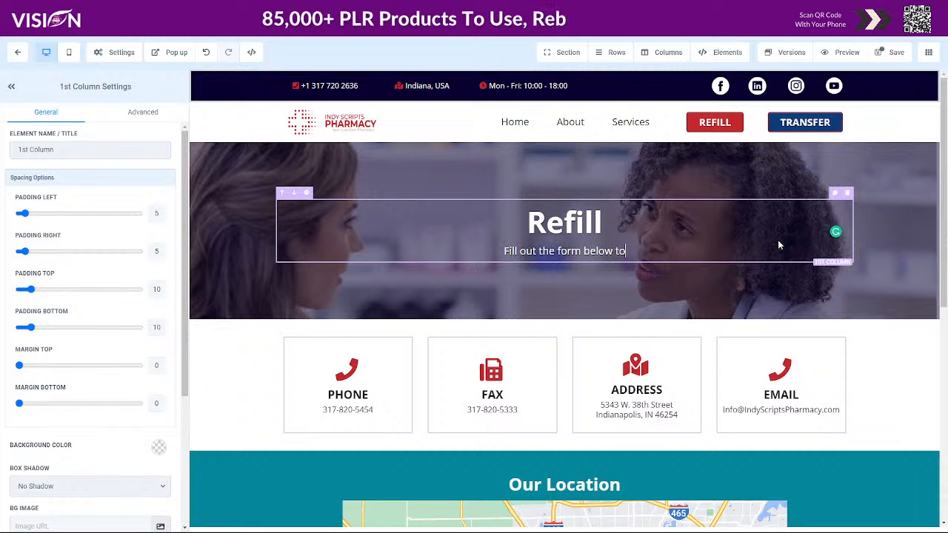
text( refill )
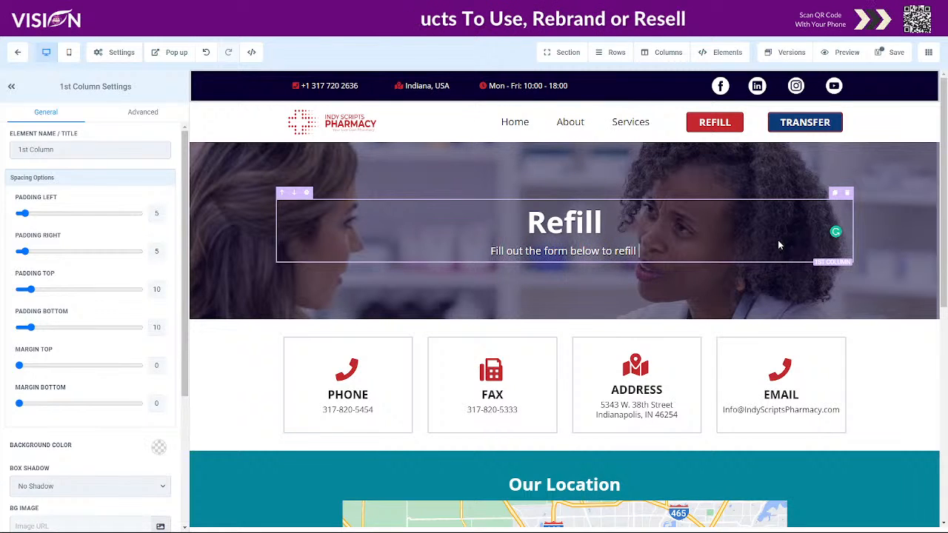
text(a prescript)
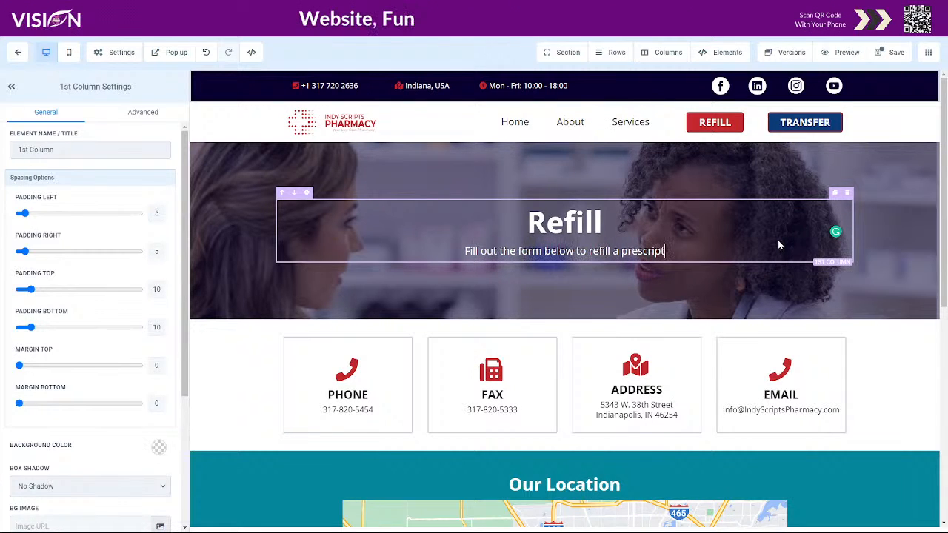
text(ion an)
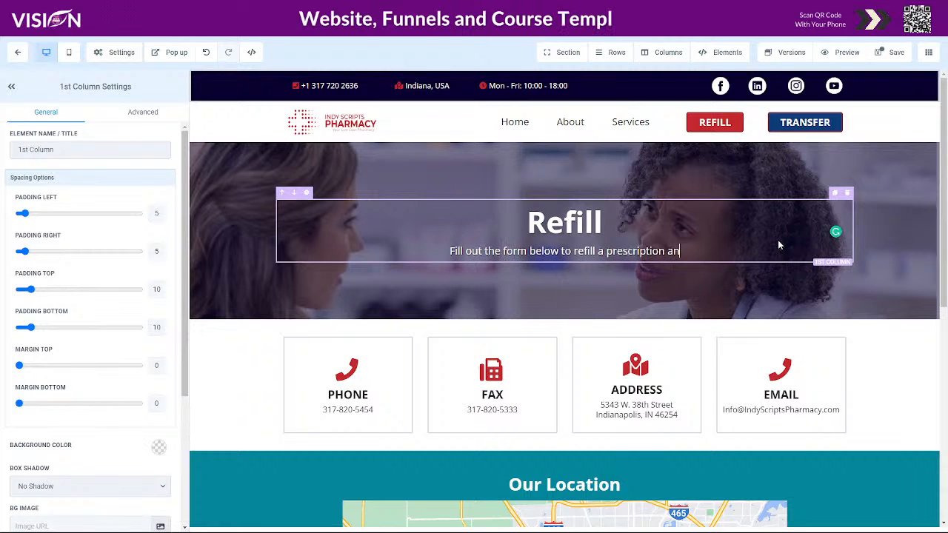
text(d our team )
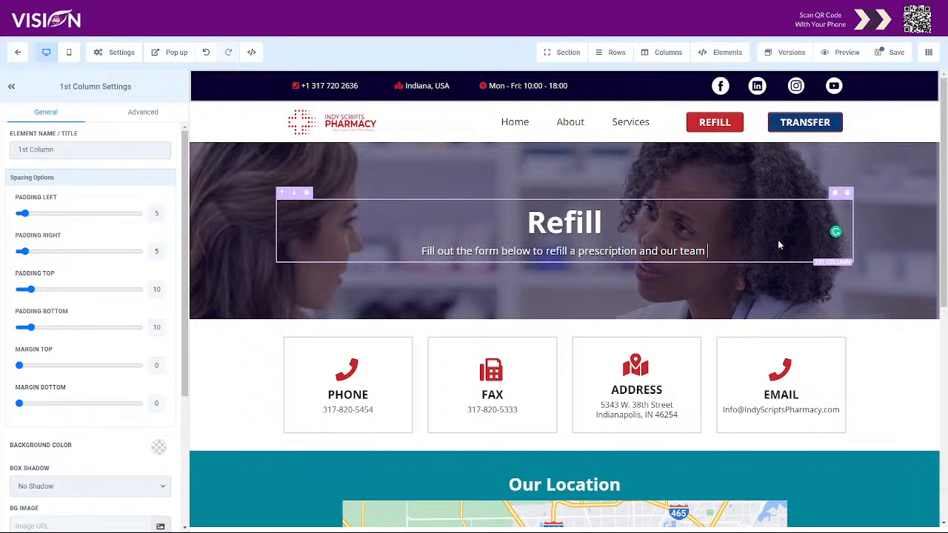
text(will get star)
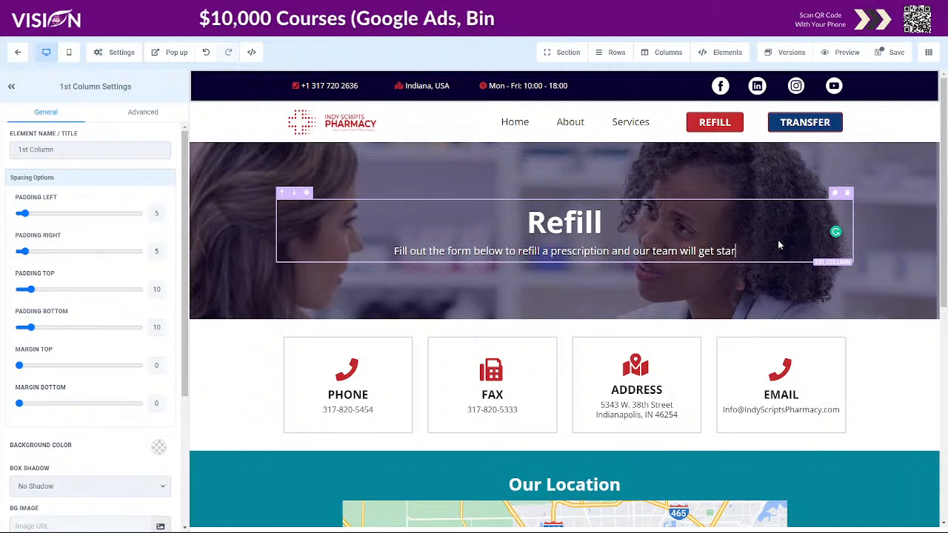
text(ted on it right w)
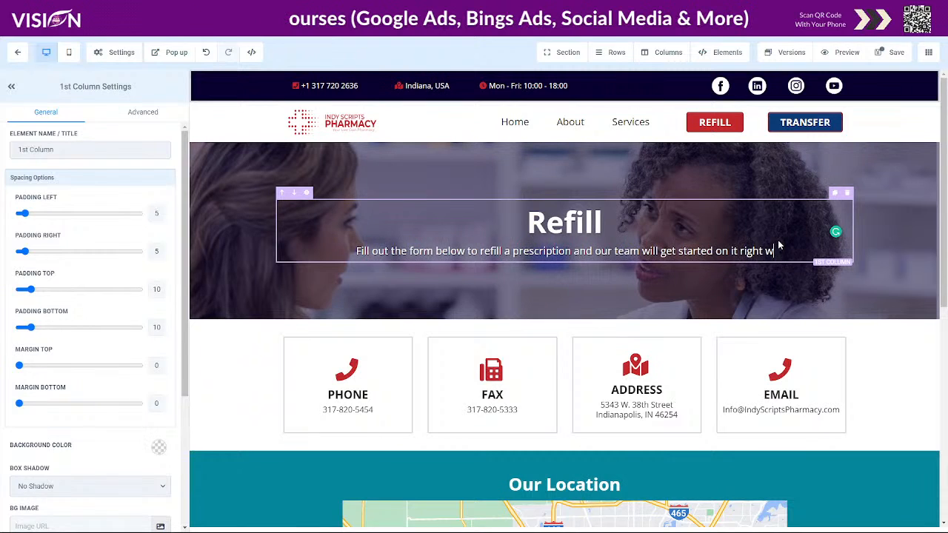
key(BackSpace)
text(away)
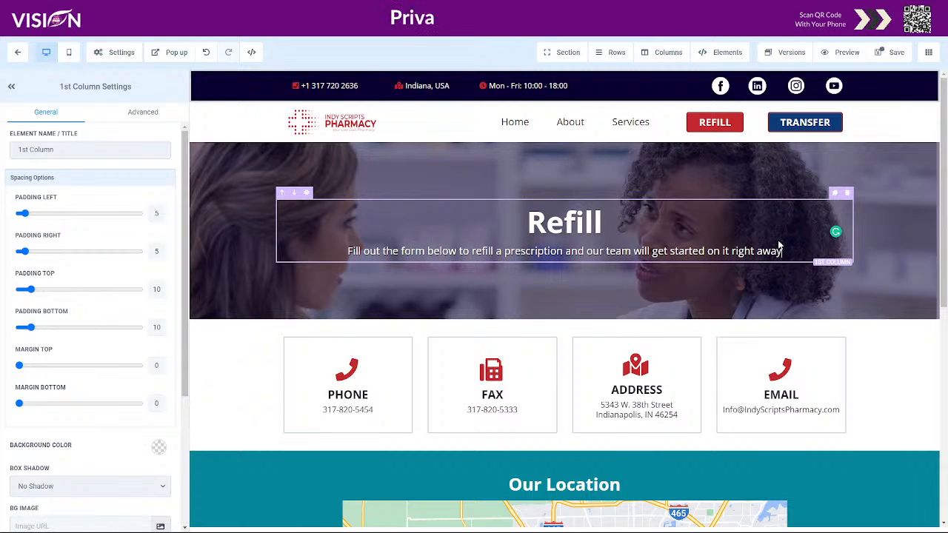
text(.)
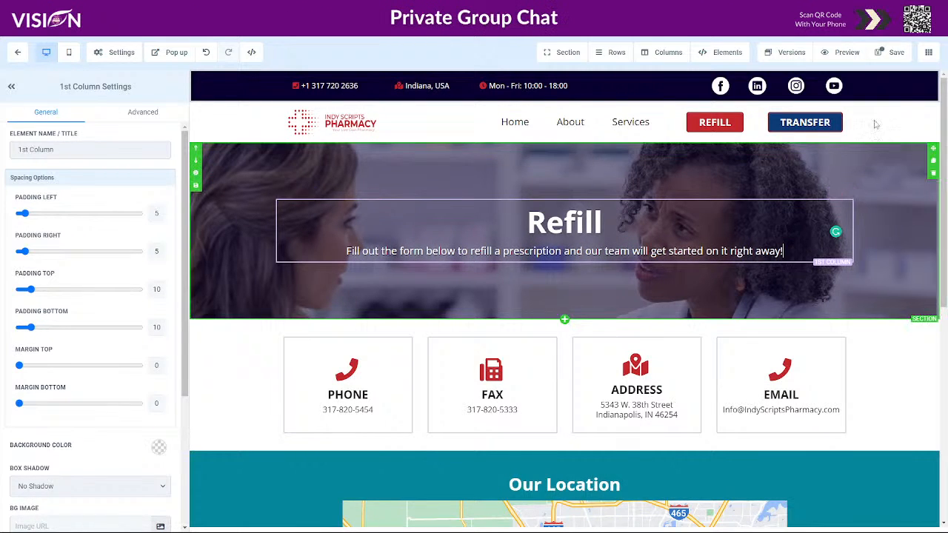
click(891, 52)
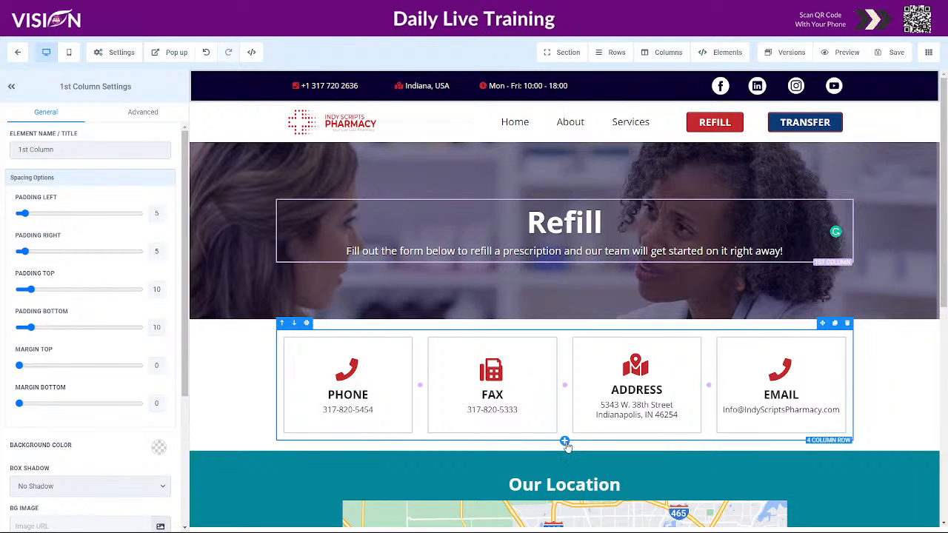
Add a one-column row, move it between the hero section and the contact cards, and save the page
click(565, 441)
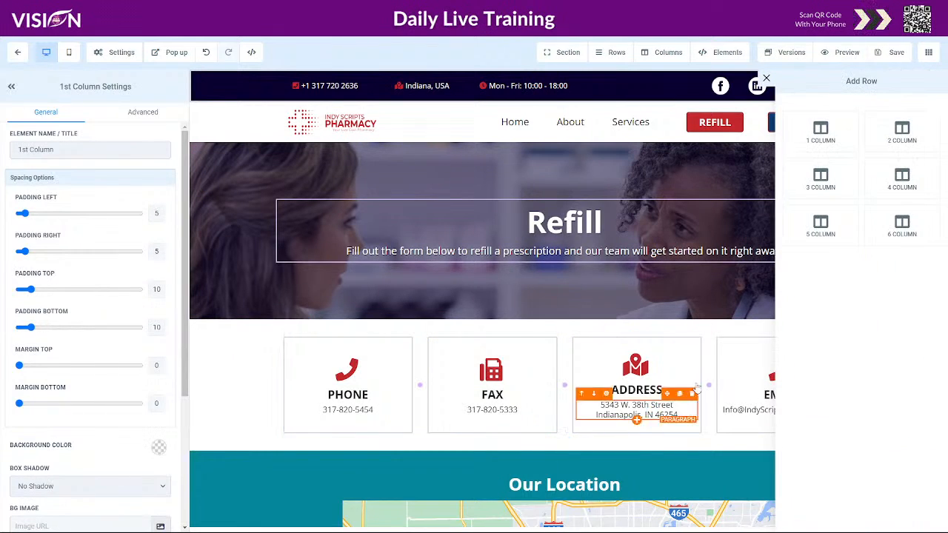
click(820, 132)
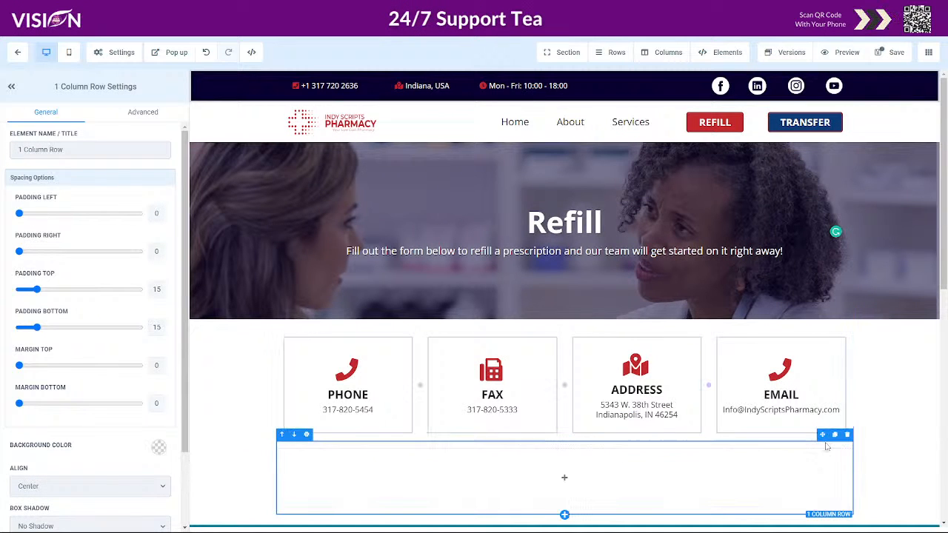
drag(825, 438, 810, 386)
drag(798, 343, 695, 368)
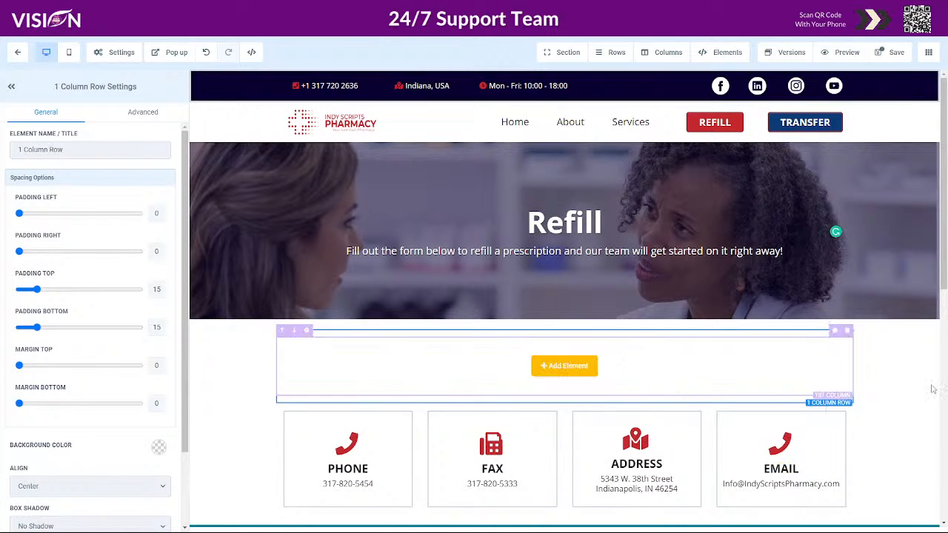
click(884, 53)
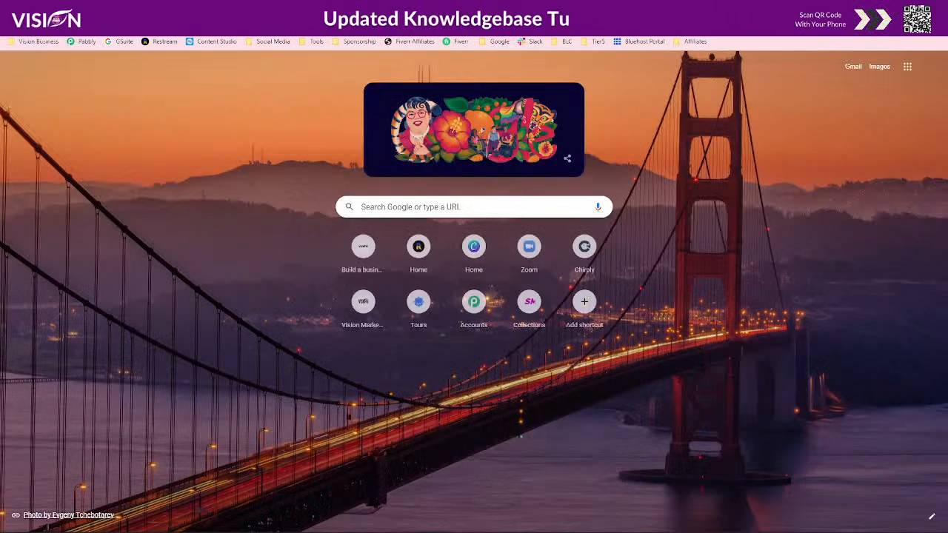
Switch to Canva, open the recent 1500 × 600 px unnamed design of pharmacy photos, and check its resize settings
text(ca)
key(Return)
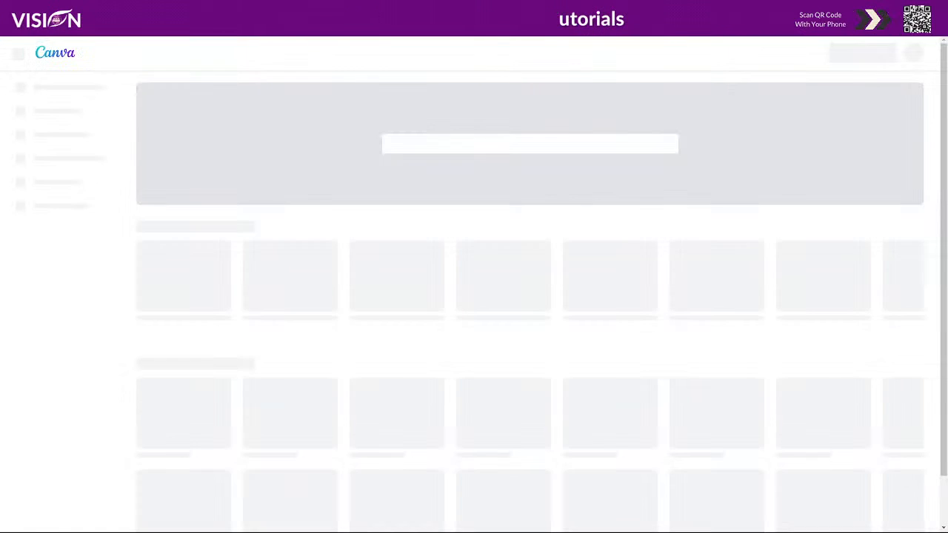
scroll(246, 407, down, 2)
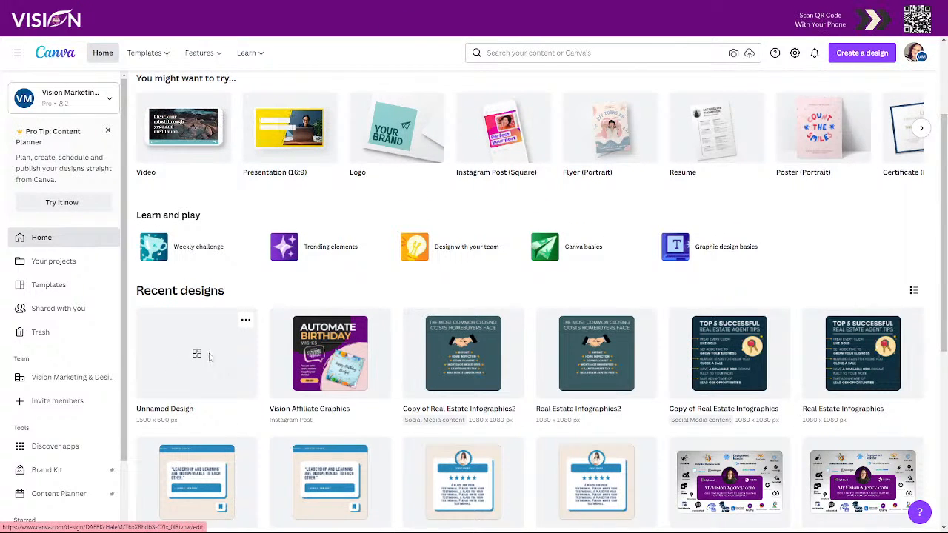
click(210, 358)
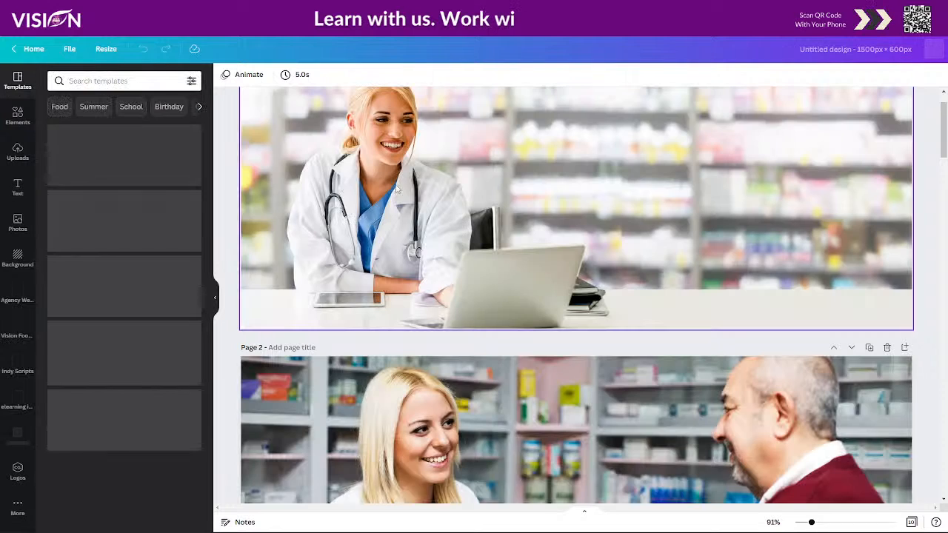
scroll(523, 231, up, 1)
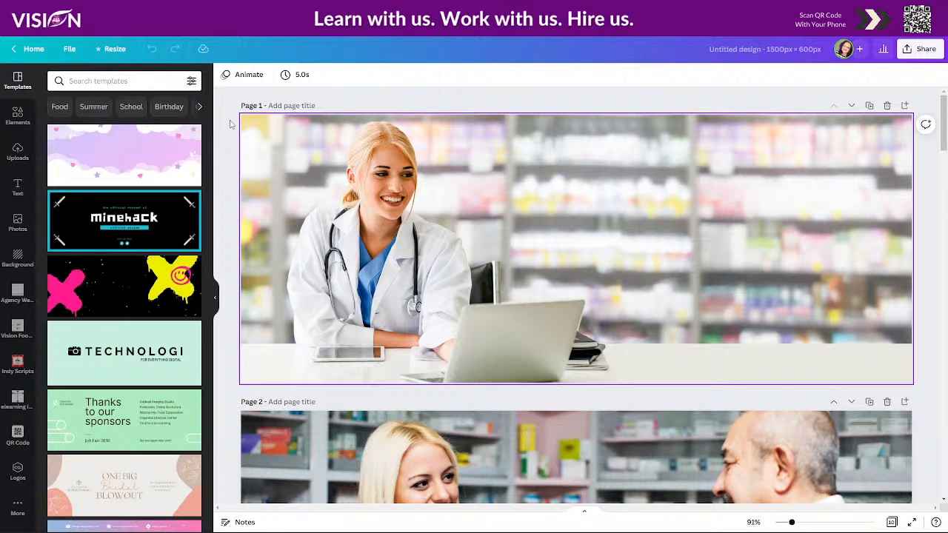
click(112, 48)
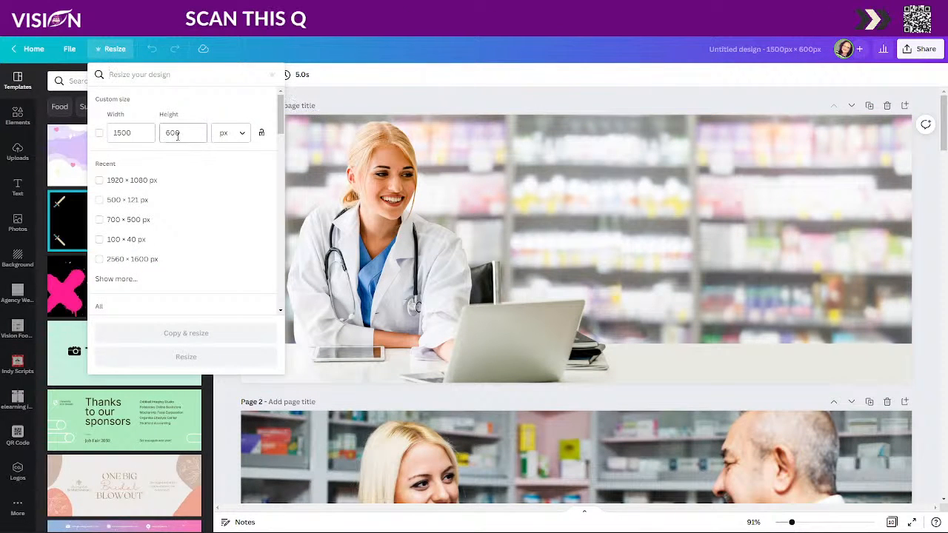
click(419, 98)
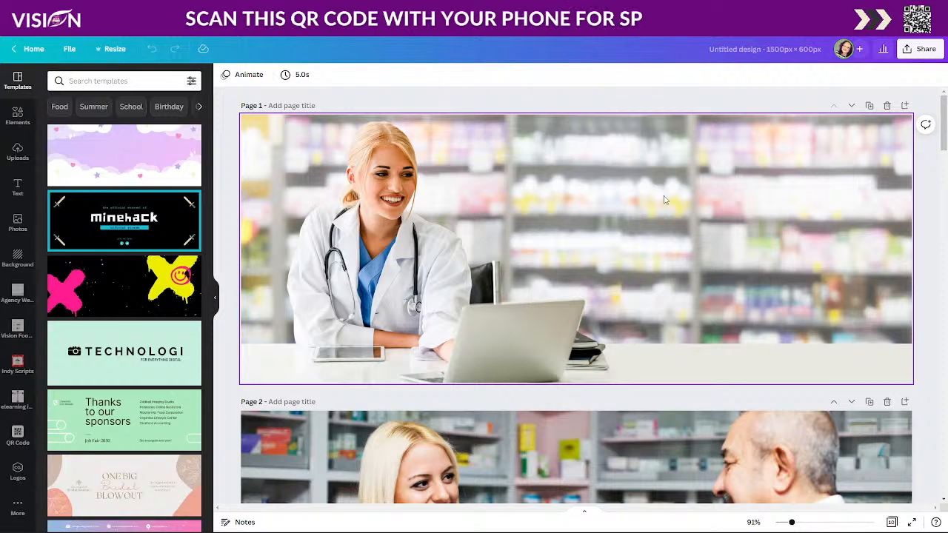
Download all 10 pages of the design as JPG files
click(922, 50)
click(770, 286)
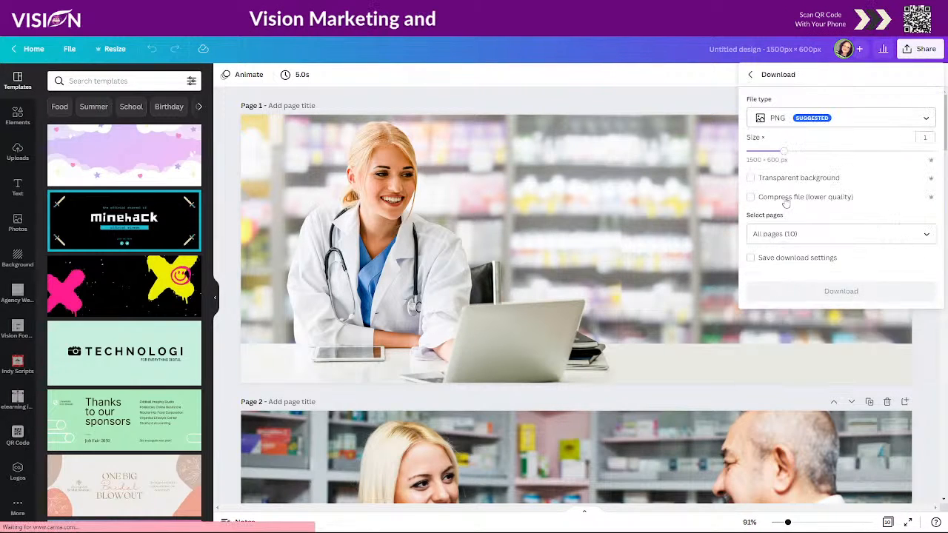
click(851, 233)
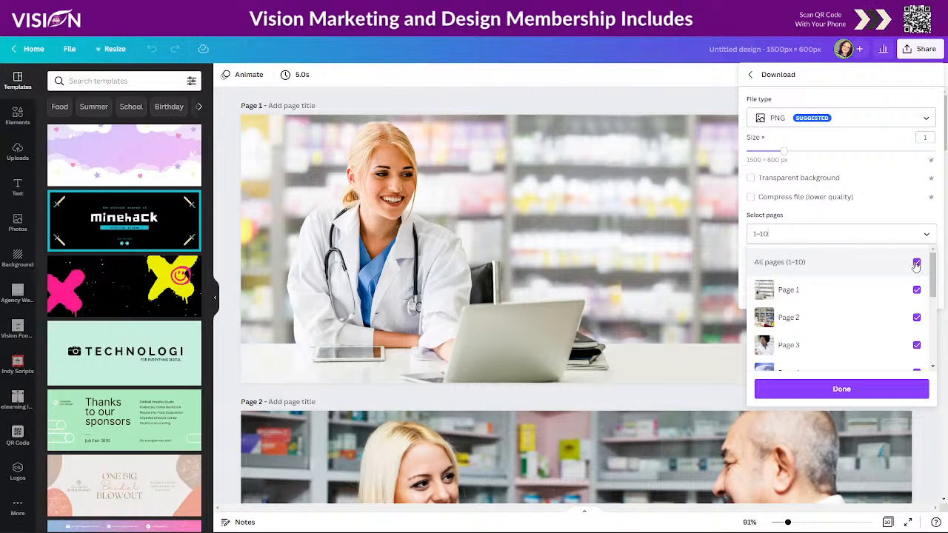
click(841, 388)
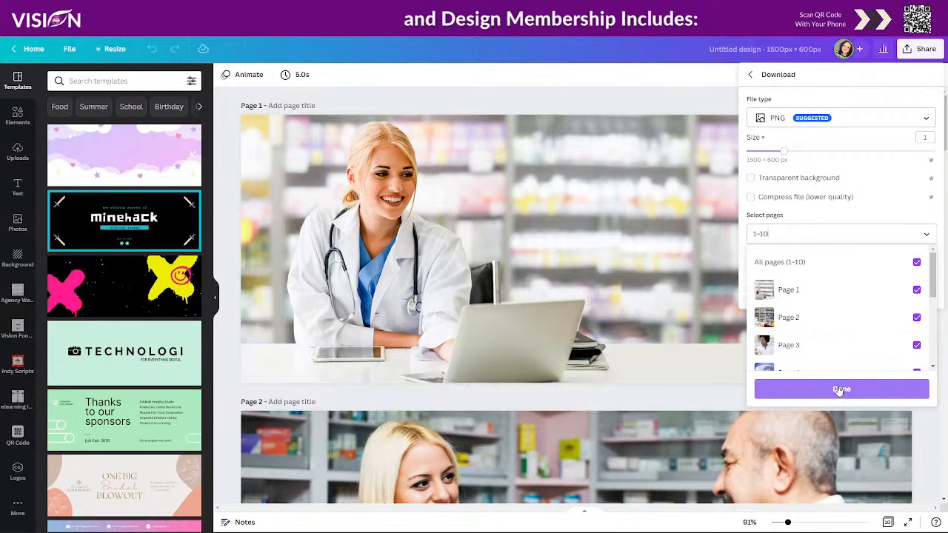
click(791, 121)
click(787, 96)
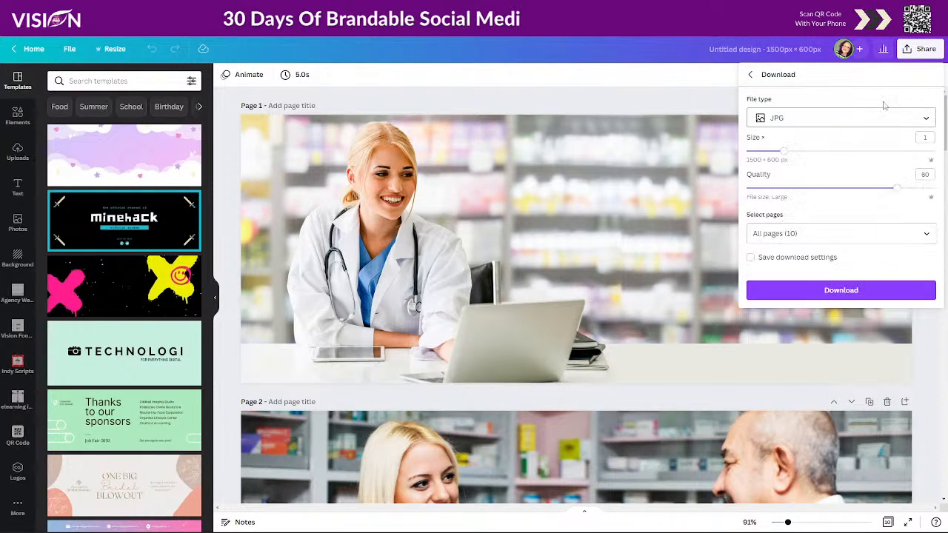
click(827, 290)
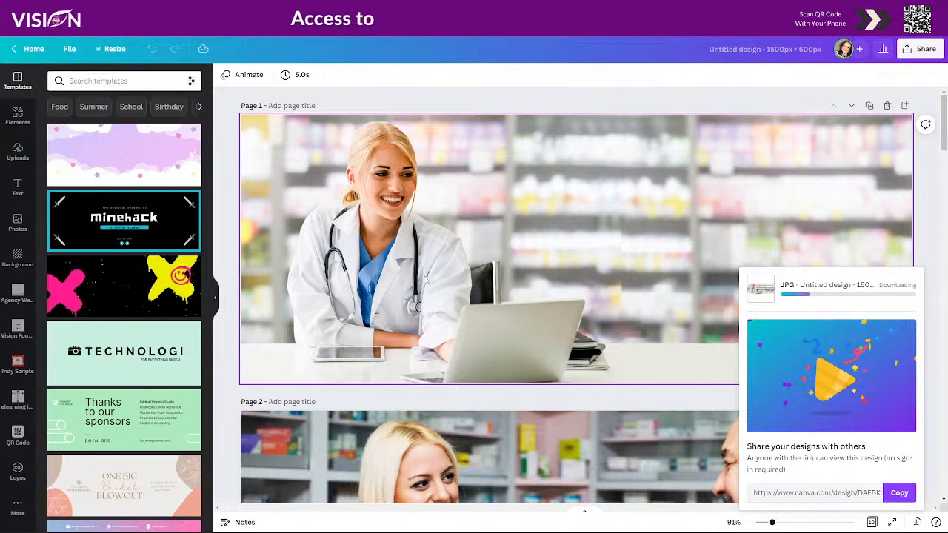
Look through the design's pharmacy photos from page 1 down to page 8
scroll(444, 282, down, 5)
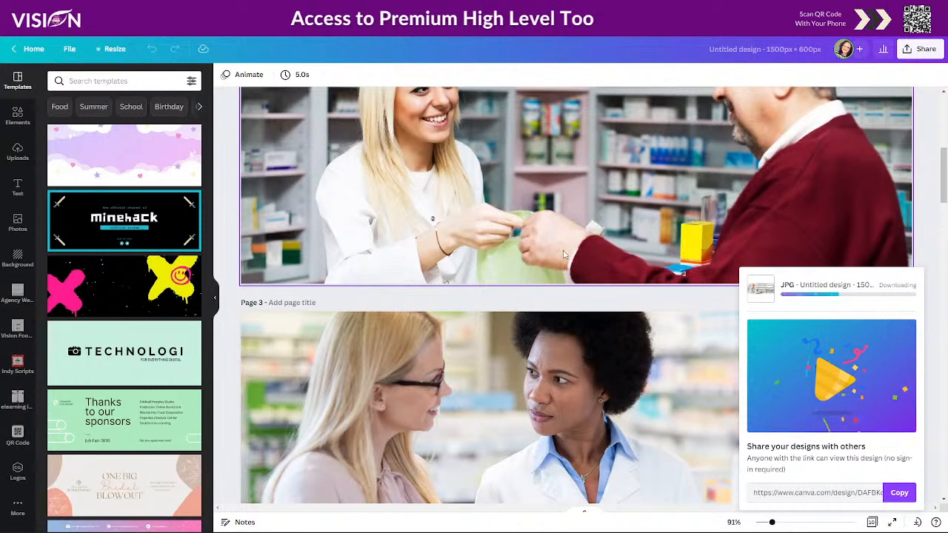
scroll(563, 255, down, 6)
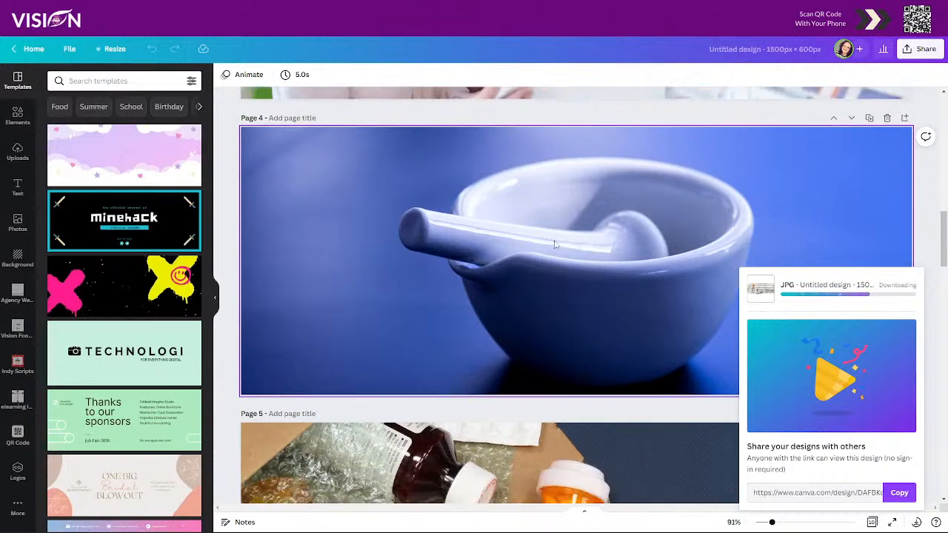
scroll(553, 244, down, 1)
scroll(520, 233, down, 5)
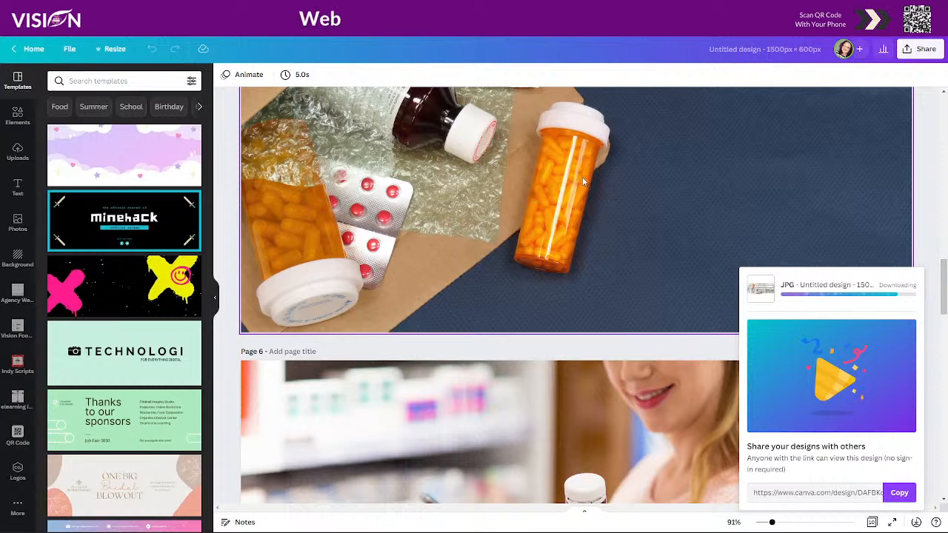
scroll(462, 219, down, 4)
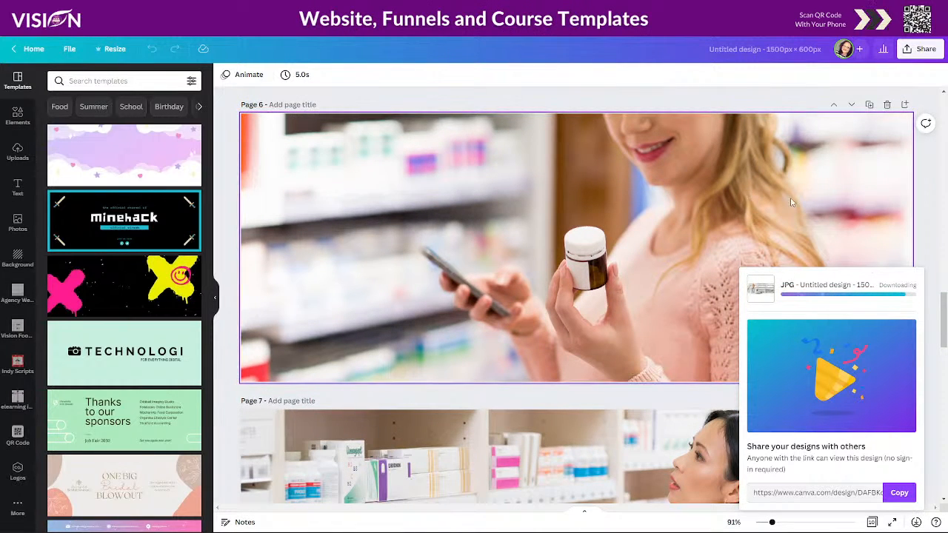
scroll(603, 428, down, 3)
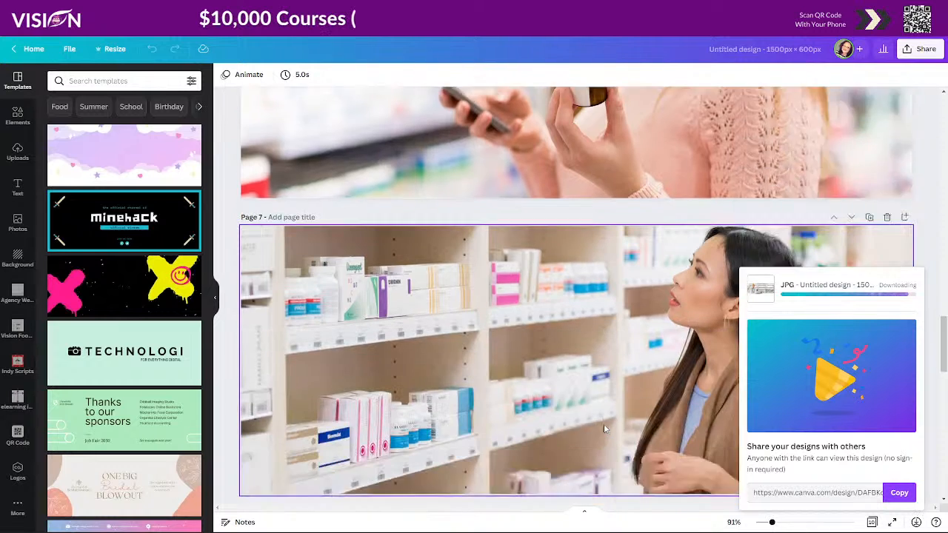
scroll(604, 428, down, 3)
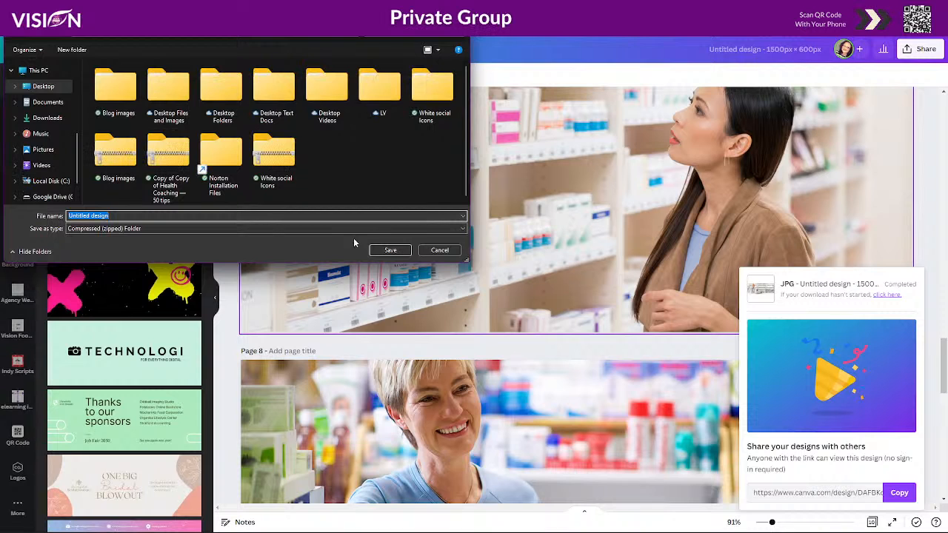
Save the downloaded zip as "Untitled design" on the Desktop and extract its images into the Untitled design folder
click(388, 252)
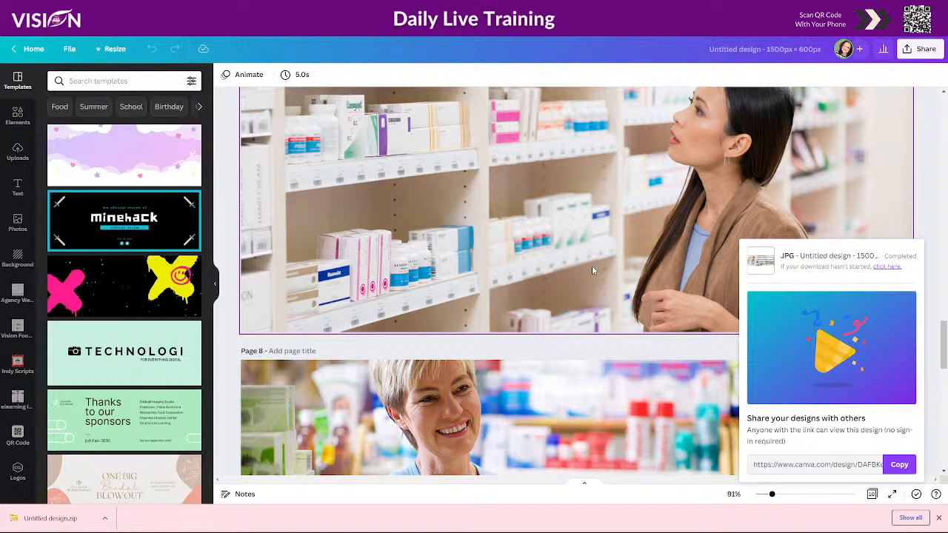
click(105, 519)
click(122, 454)
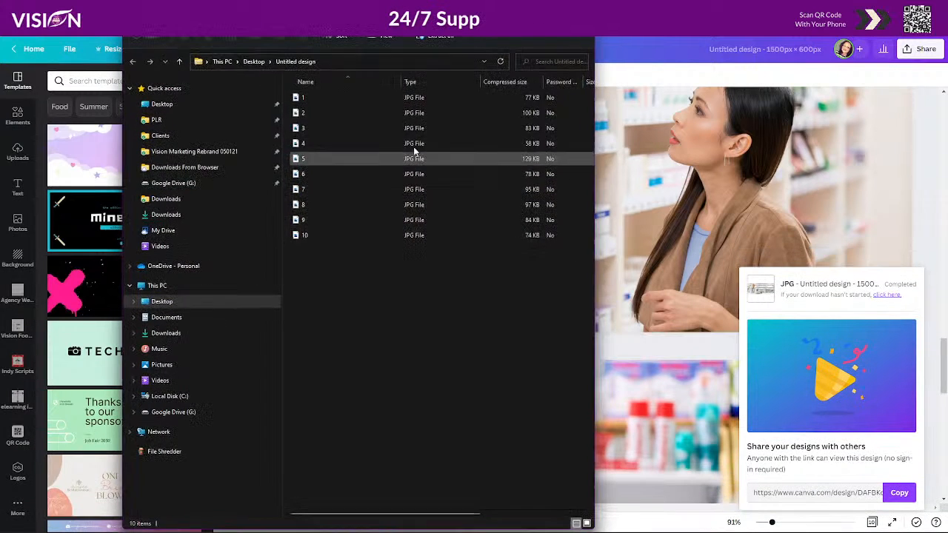
click(424, 39)
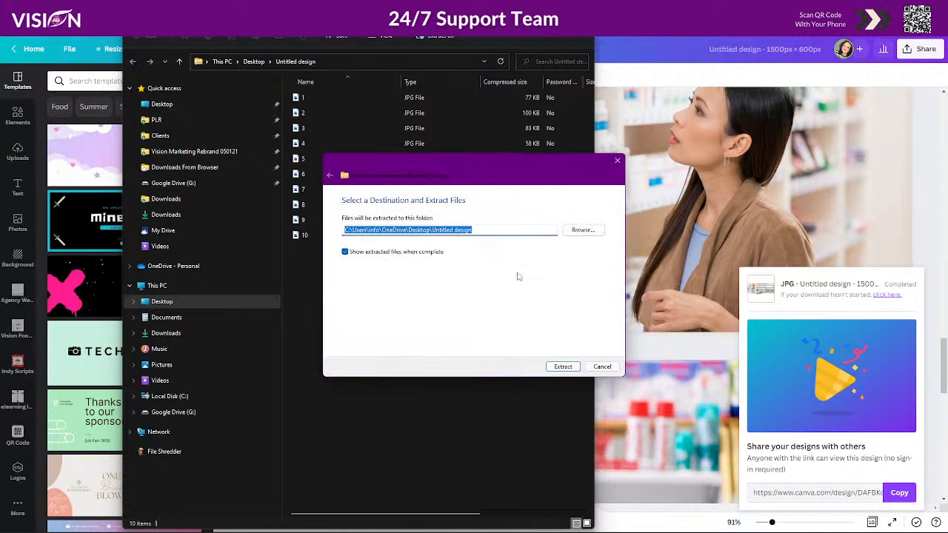
click(578, 368)
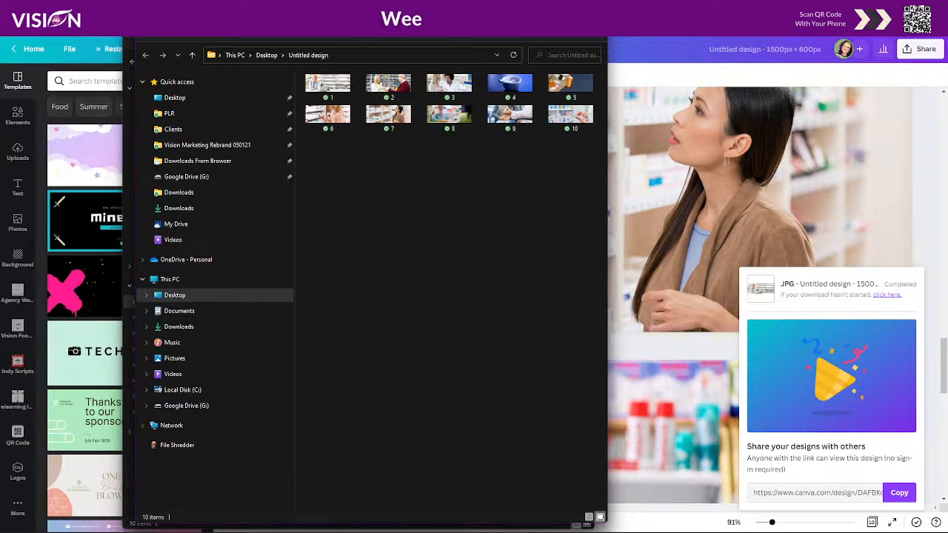
Return to the Refill page in the website builder and open the media library for the hero section's background image
click(595, 12)
click(589, 17)
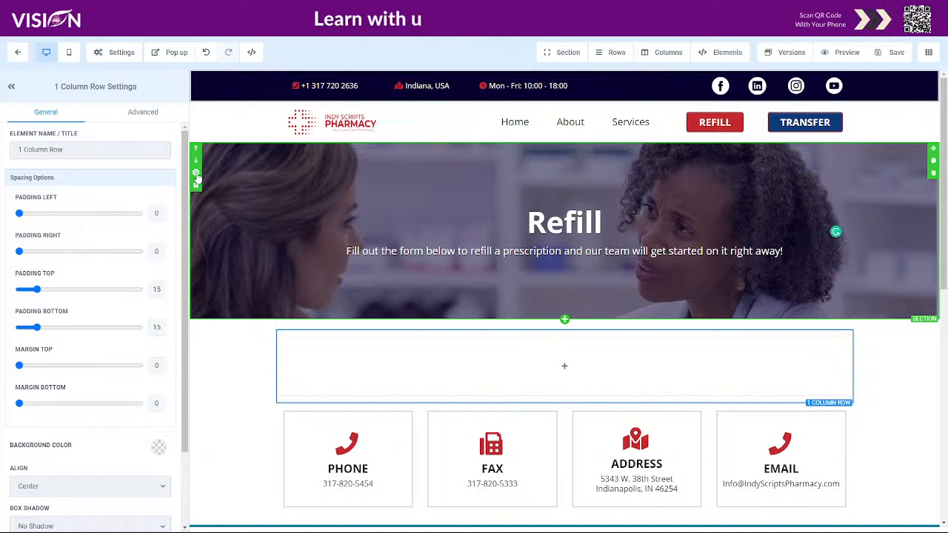
click(197, 174)
scroll(128, 348, down, 2)
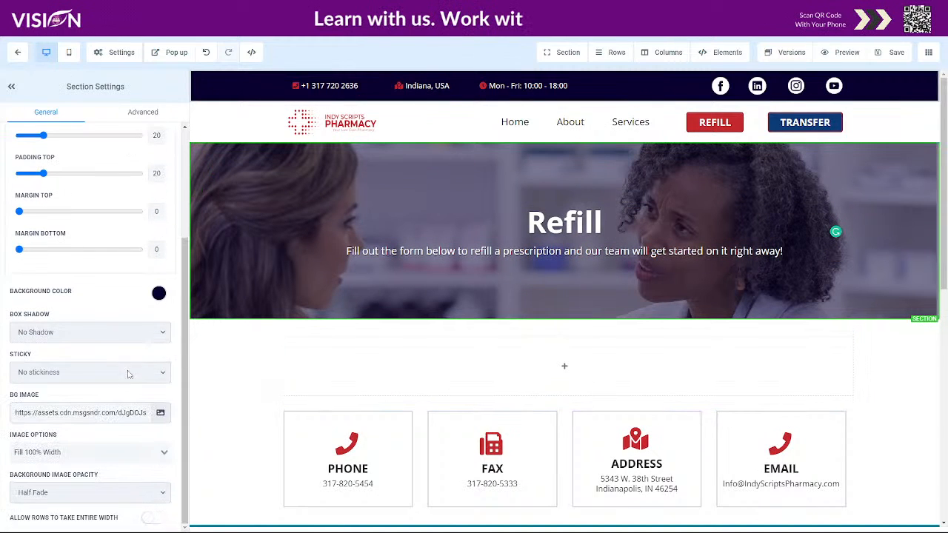
click(160, 413)
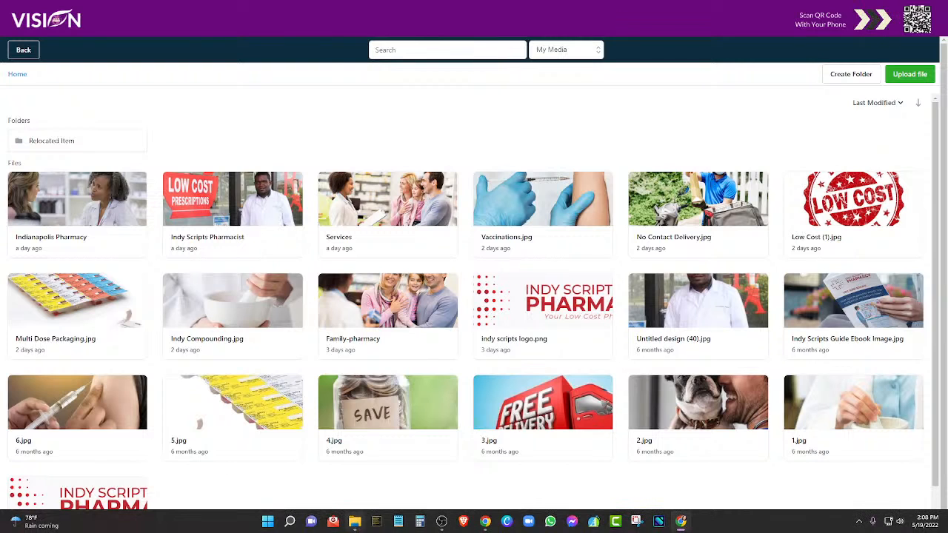
Upload all ten extracted JPG images from the Untitled design folder to the media library
click(355, 521)
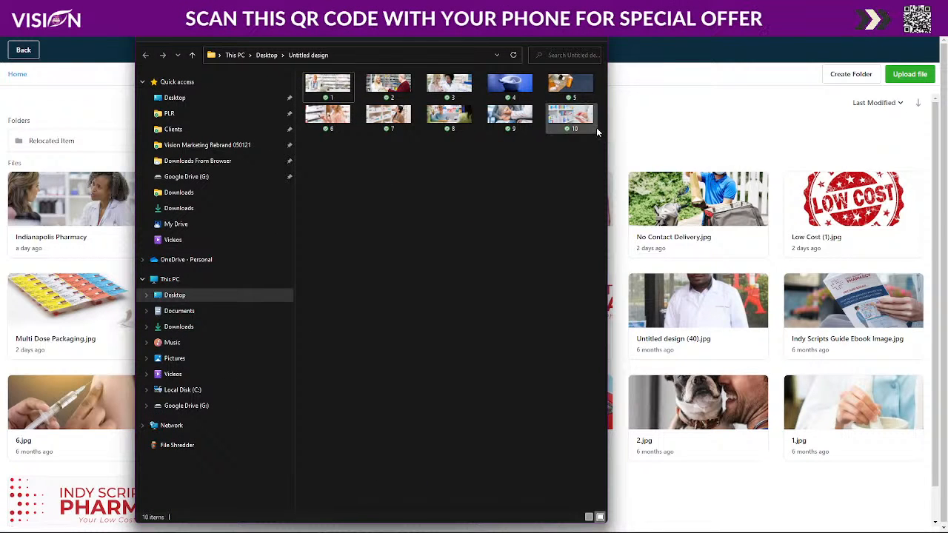
drag(299, 70, 362, 103)
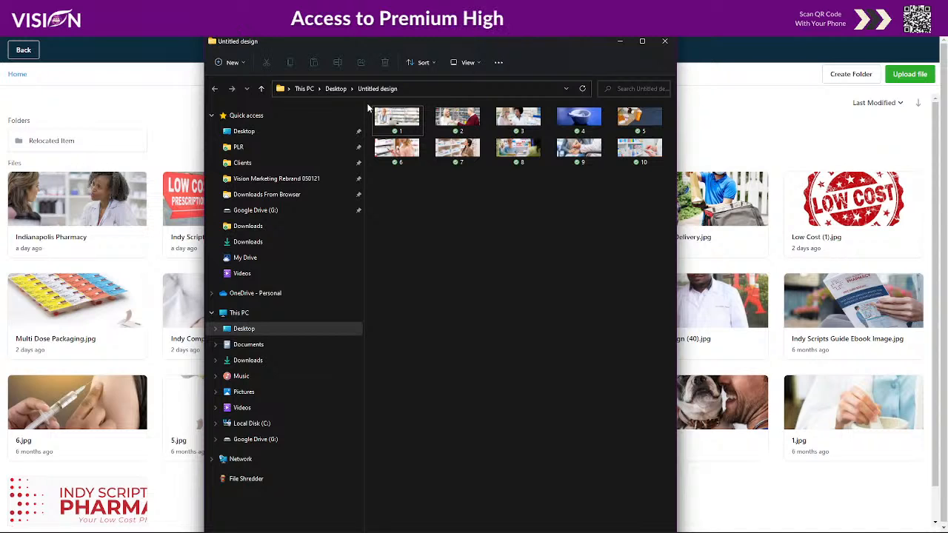
click(389, 117)
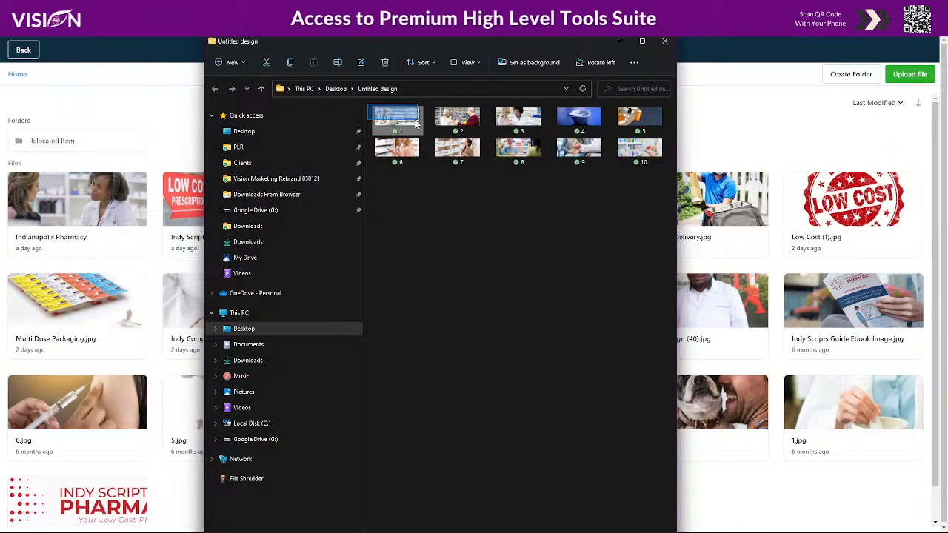
drag(417, 123, 656, 169)
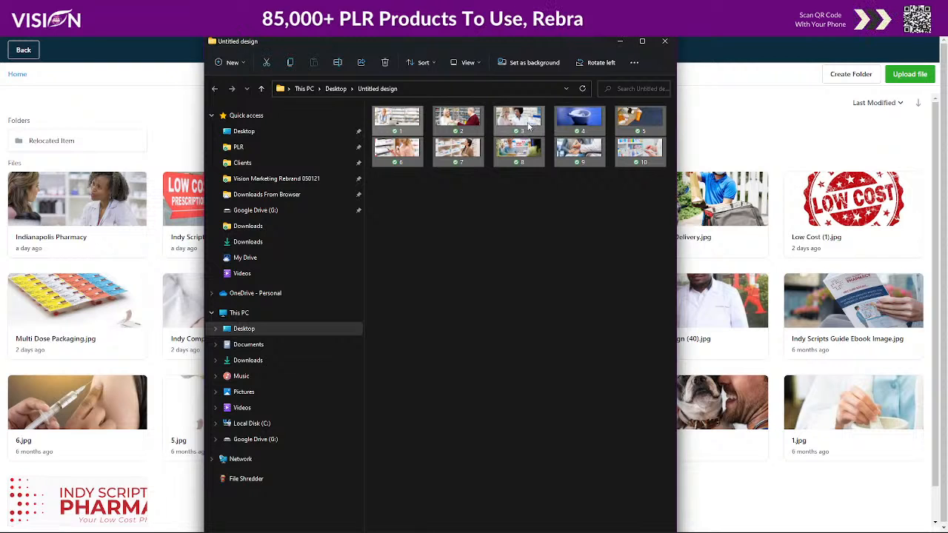
drag(528, 126, 96, 185)
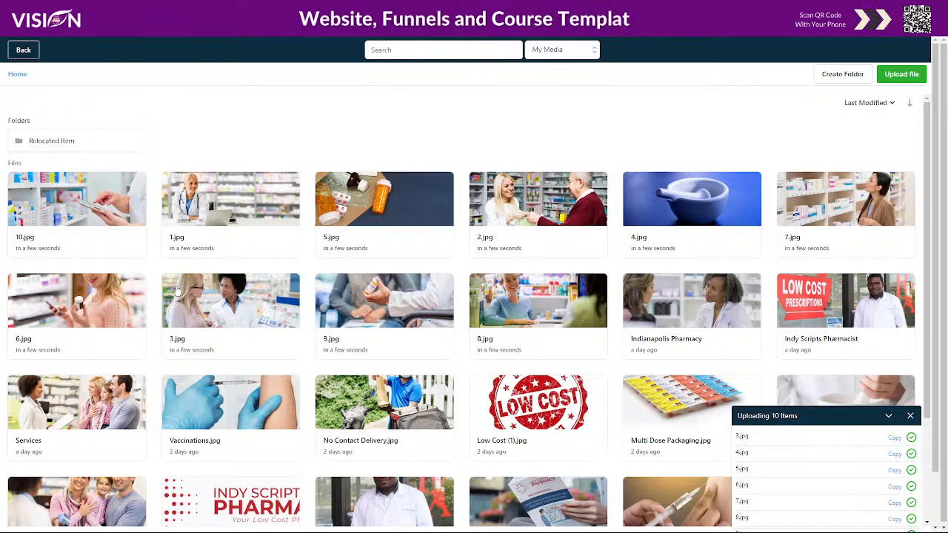
Use 1.jpg as the hero section's background image and compare the Full Center and Fill 100% Width image options
click(212, 200)
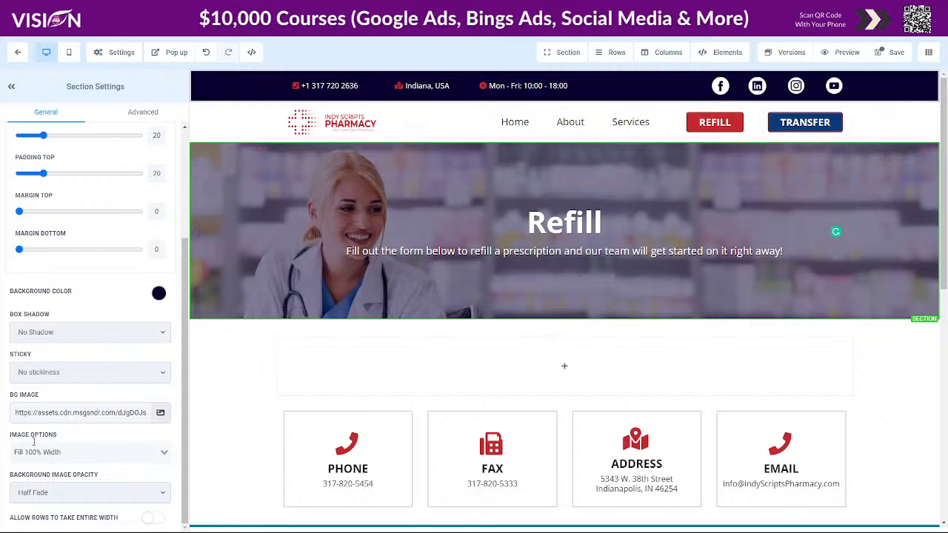
click(56, 451)
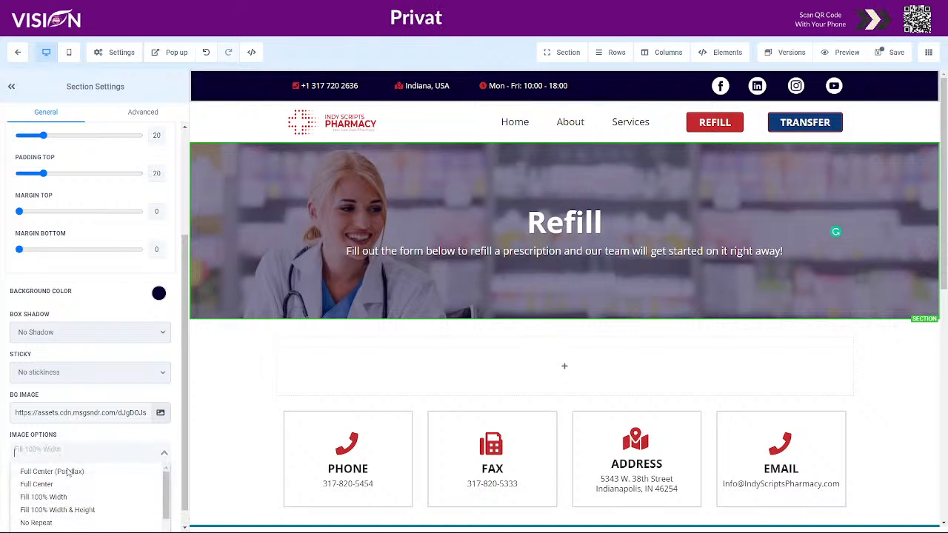
click(44, 481)
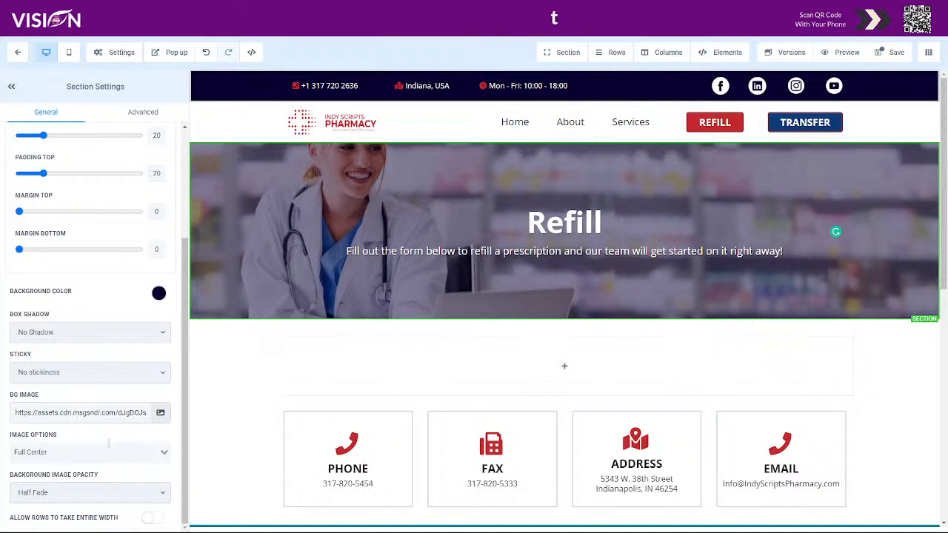
click(155, 453)
click(86, 498)
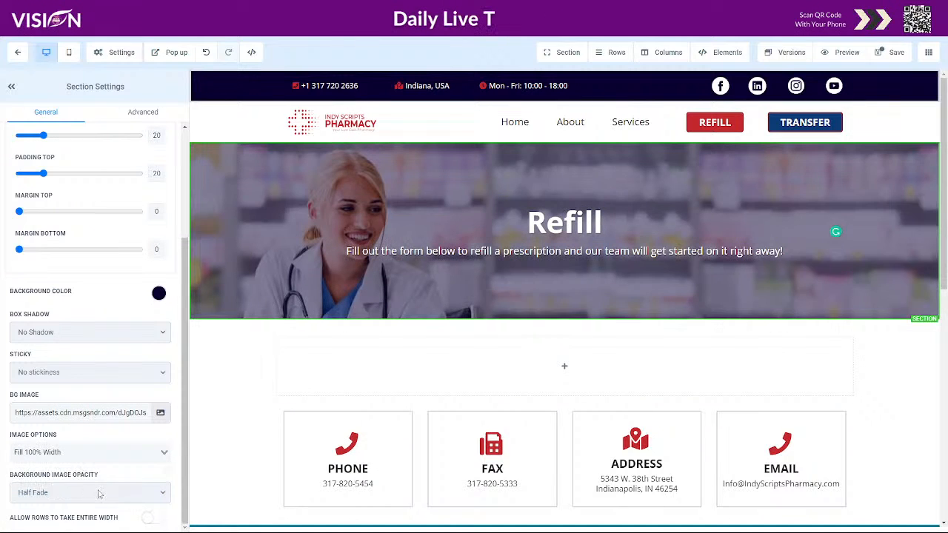
Set the hero background's image option to Full Center and save the Refill page
click(160, 414)
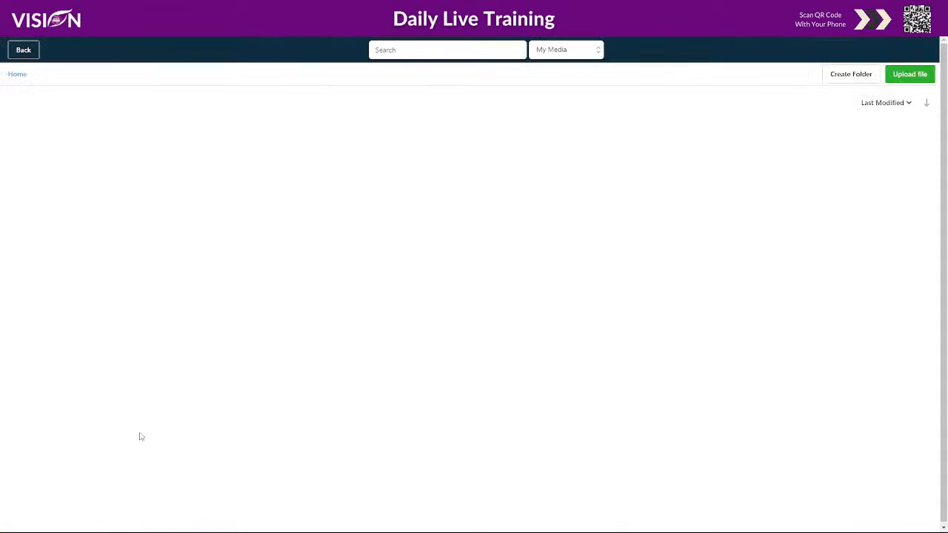
click(24, 50)
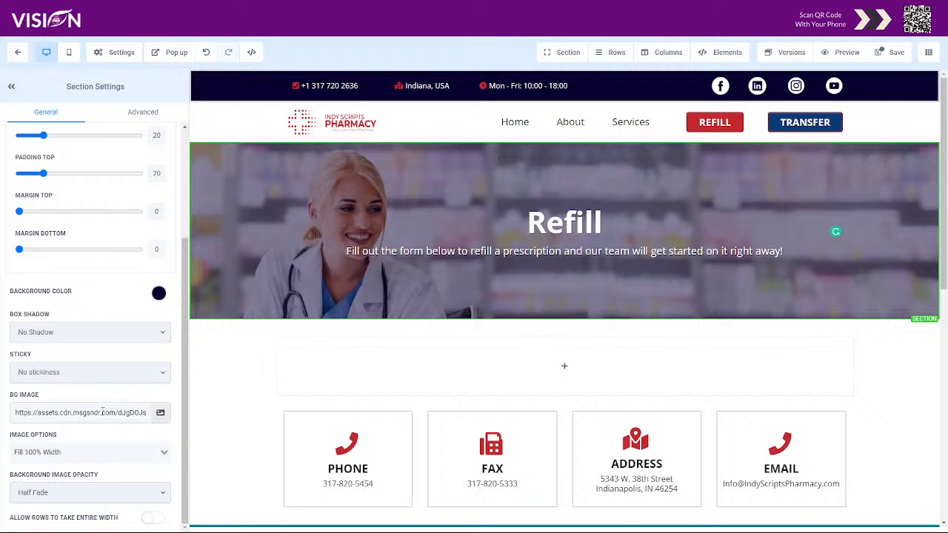
click(134, 450)
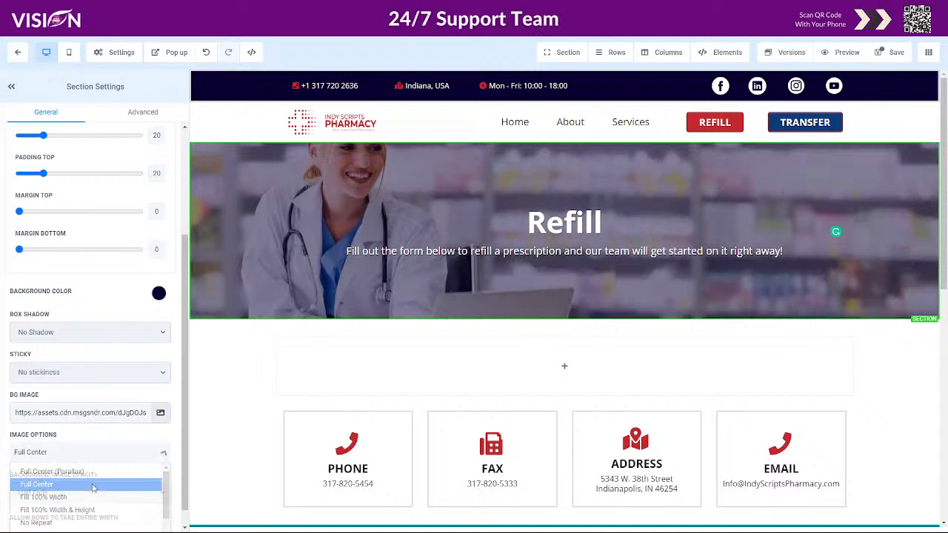
click(94, 485)
click(892, 51)
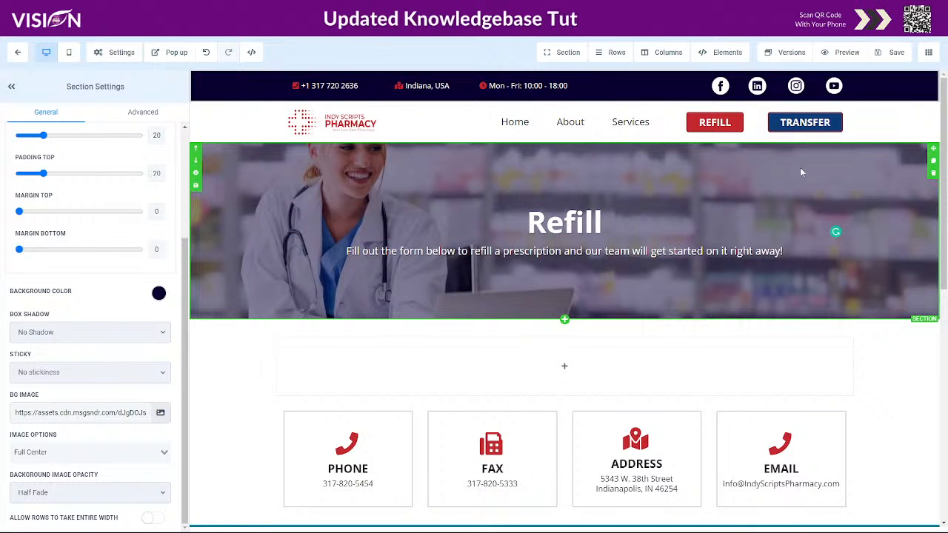
Add a blank line under the email, fax and phone details so the contact boxes match in height, and save the page
scroll(912, 320, down, 3)
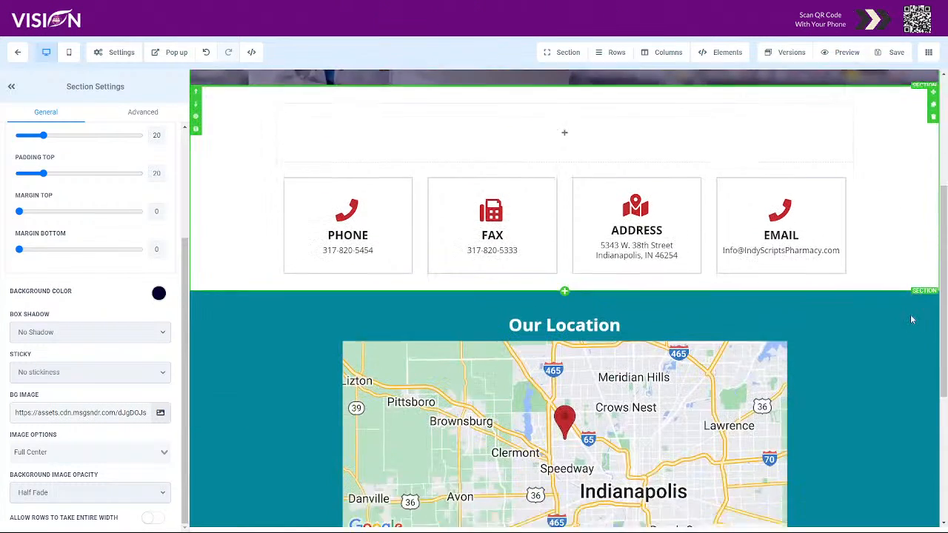
scroll(912, 319, down, 2)
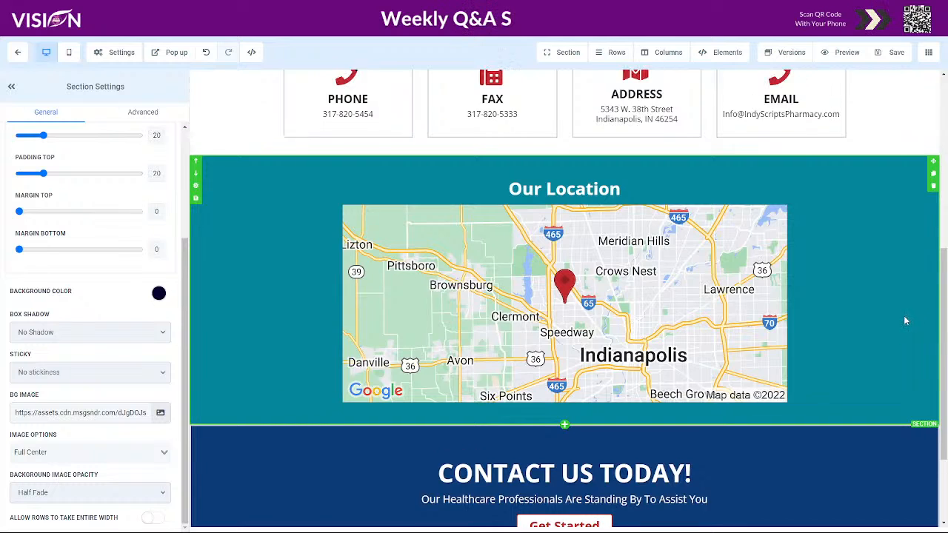
scroll(904, 320, up, 5)
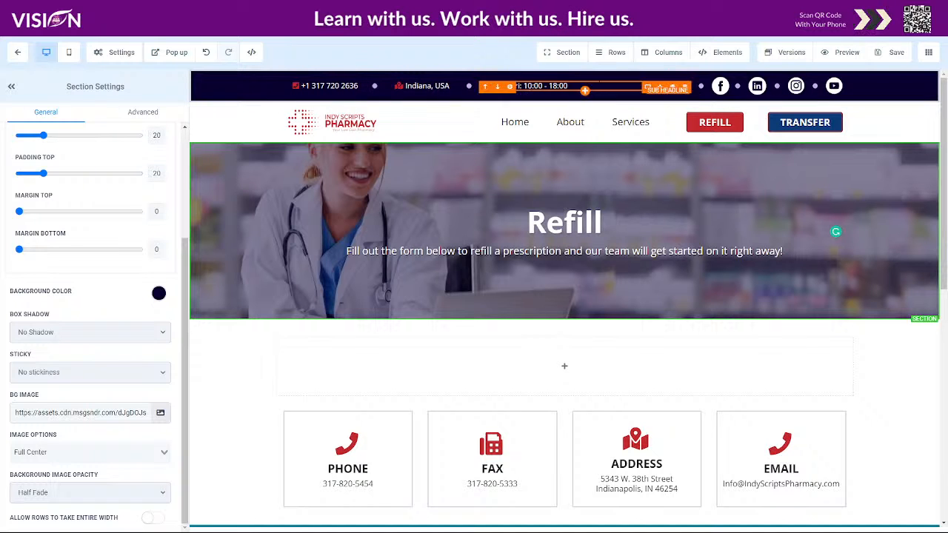
scroll(502, 381, down, 2)
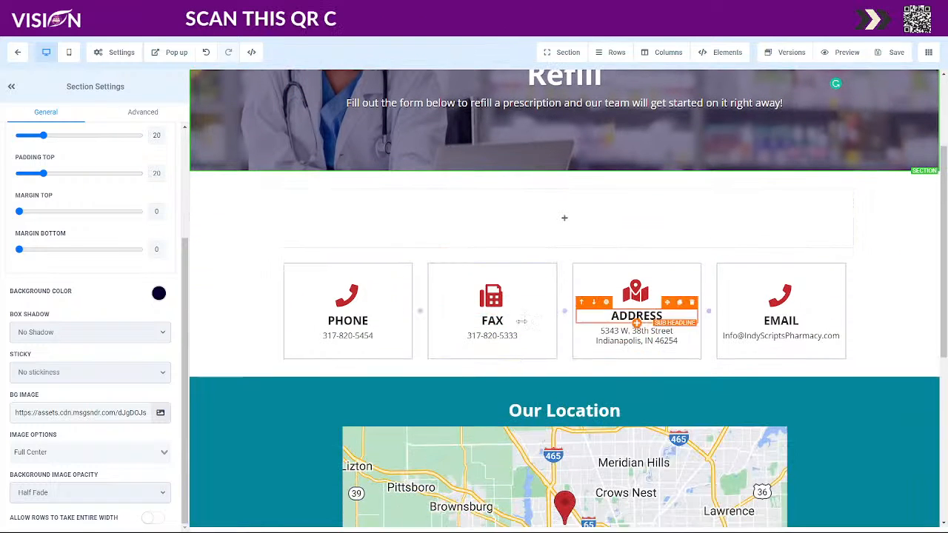
scroll(781, 339, down, 2)
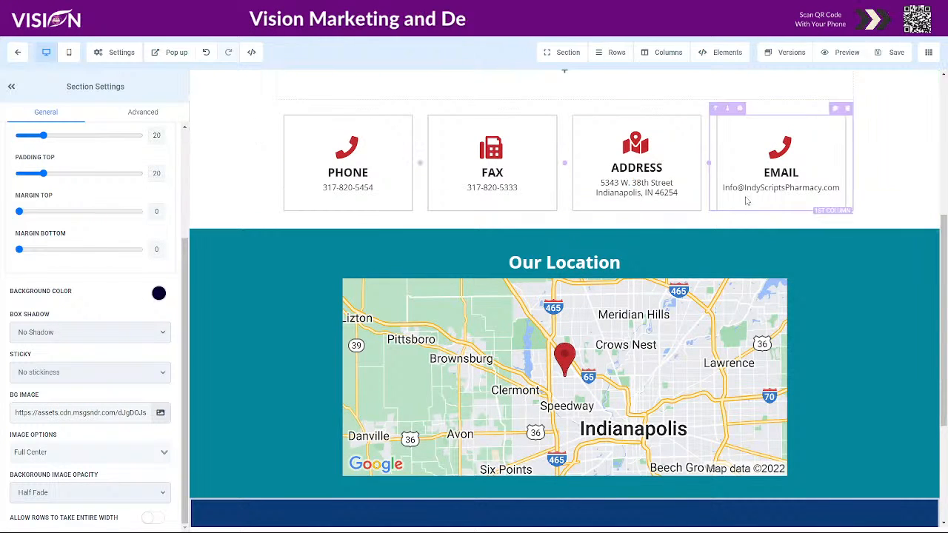
click(840, 187)
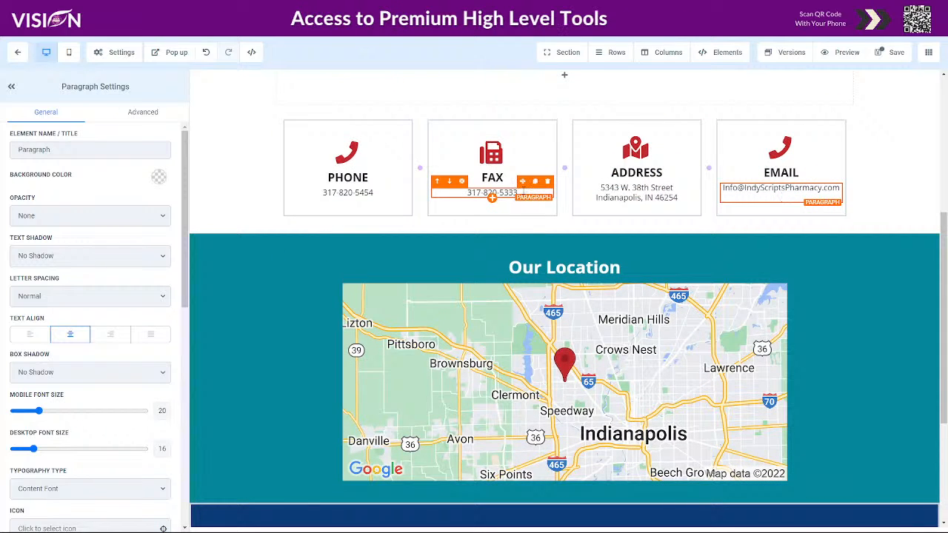
click(523, 190)
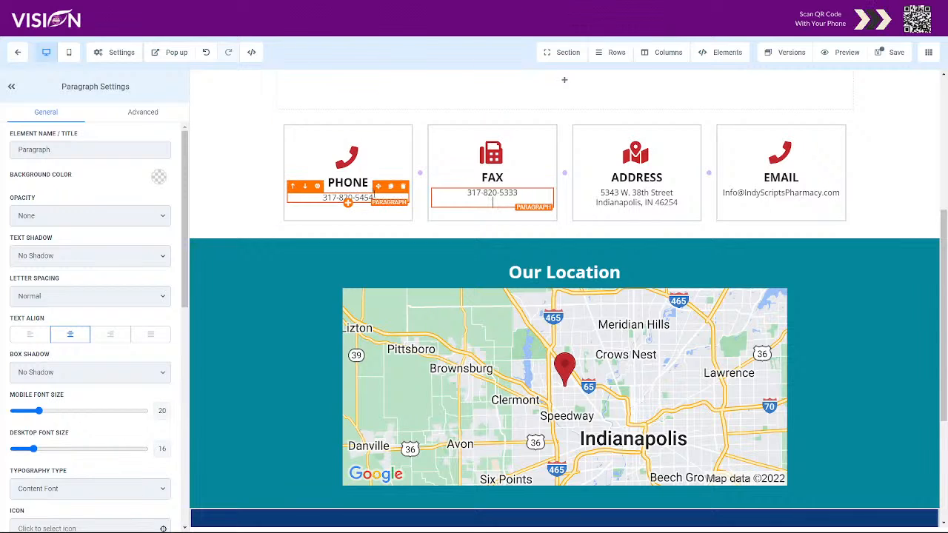
click(375, 194)
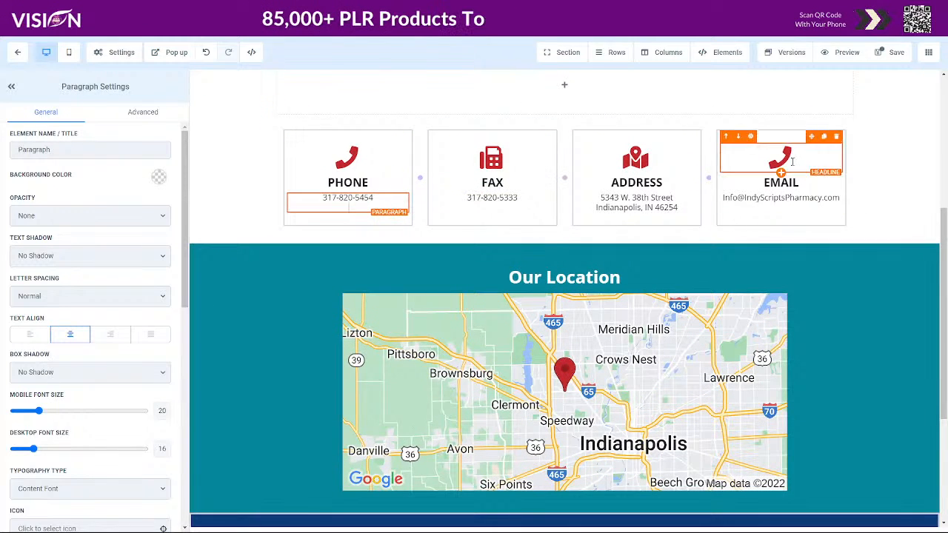
click(892, 54)
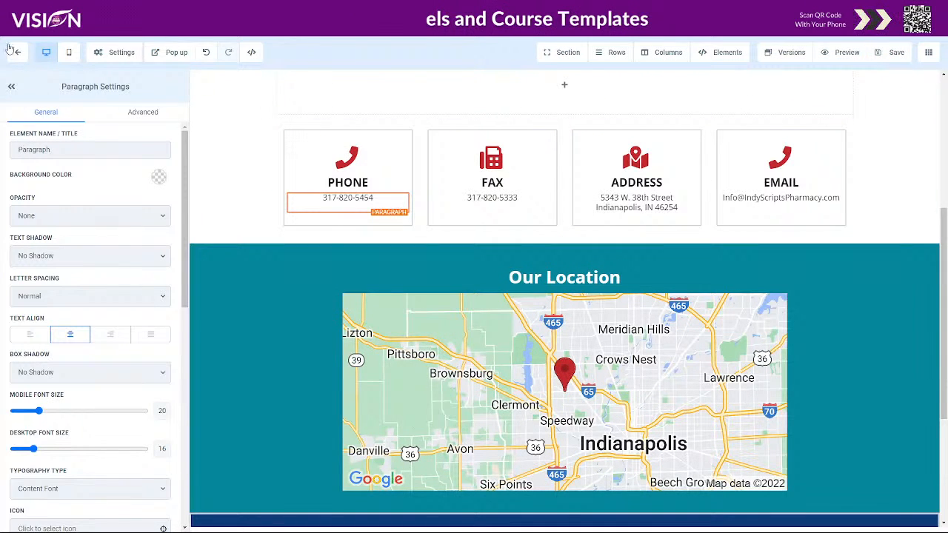
Return to the Indy Scripts Pharmacy page list and clone the Refill page within the same website
key(F5)
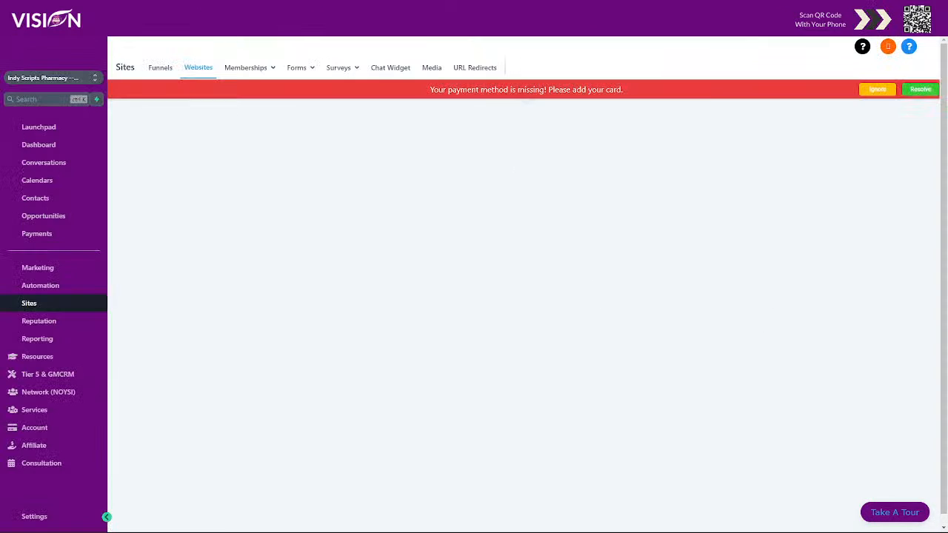
click(876, 90)
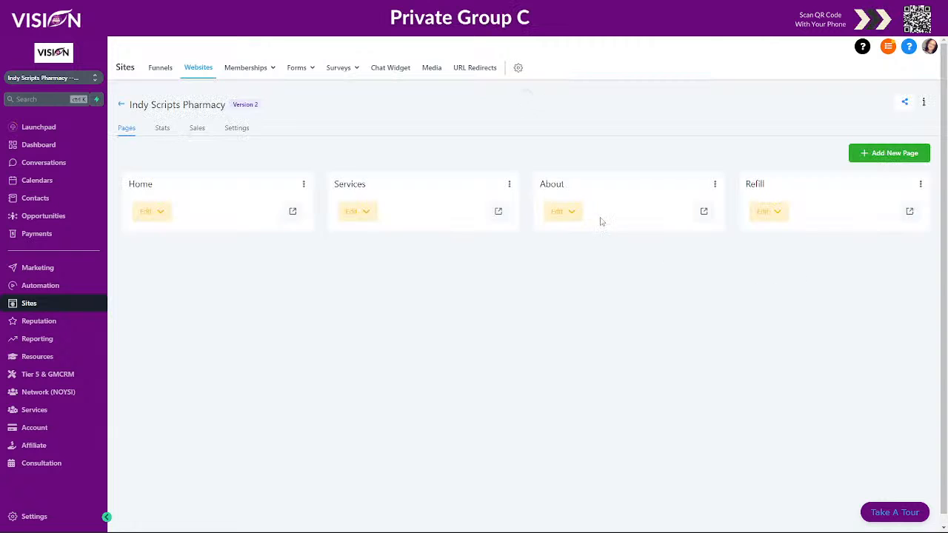
click(920, 185)
click(876, 215)
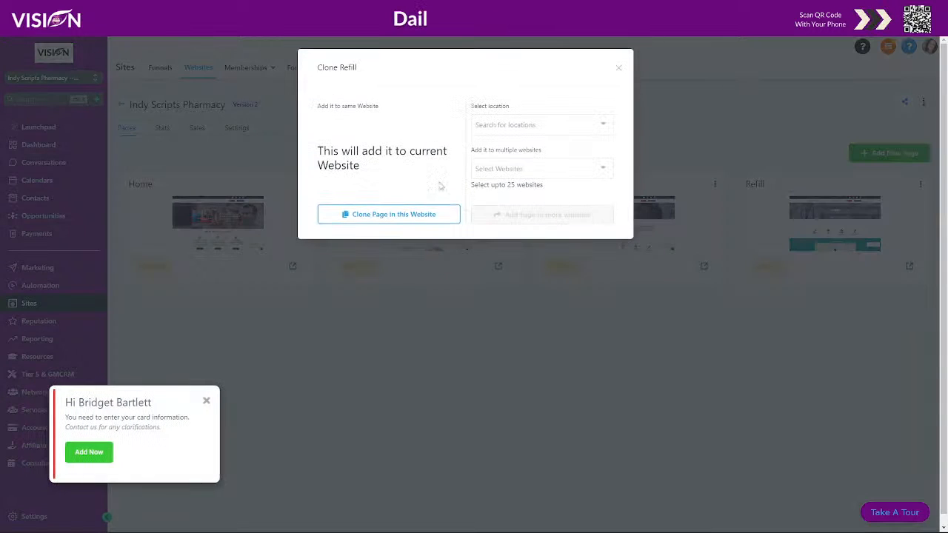
click(403, 215)
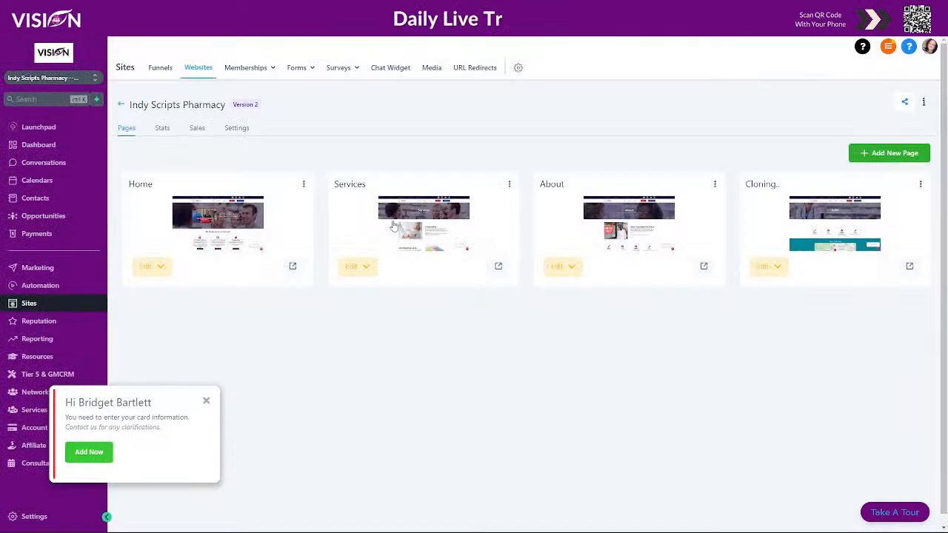
click(206, 401)
Rename the cloned Refill page to "Transfer" and set its path to /transfer
click(303, 311)
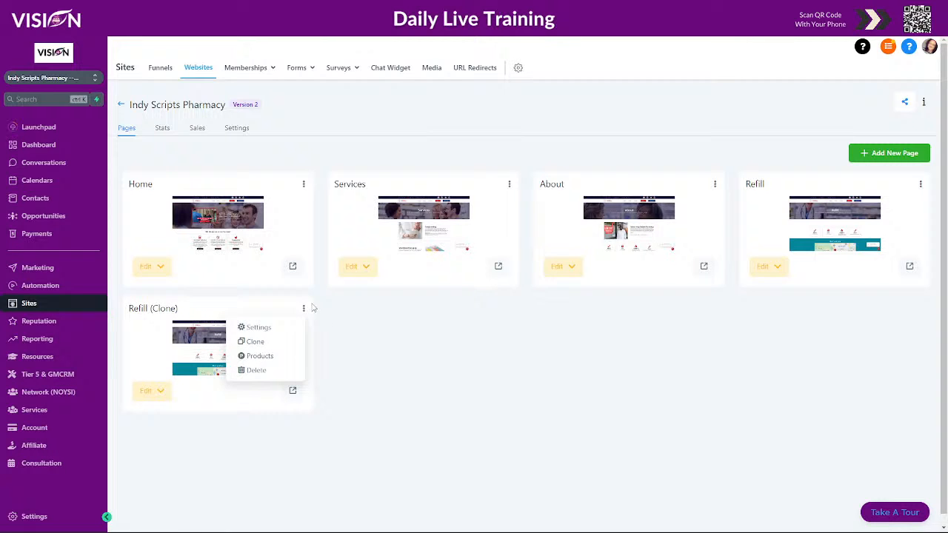
click(274, 330)
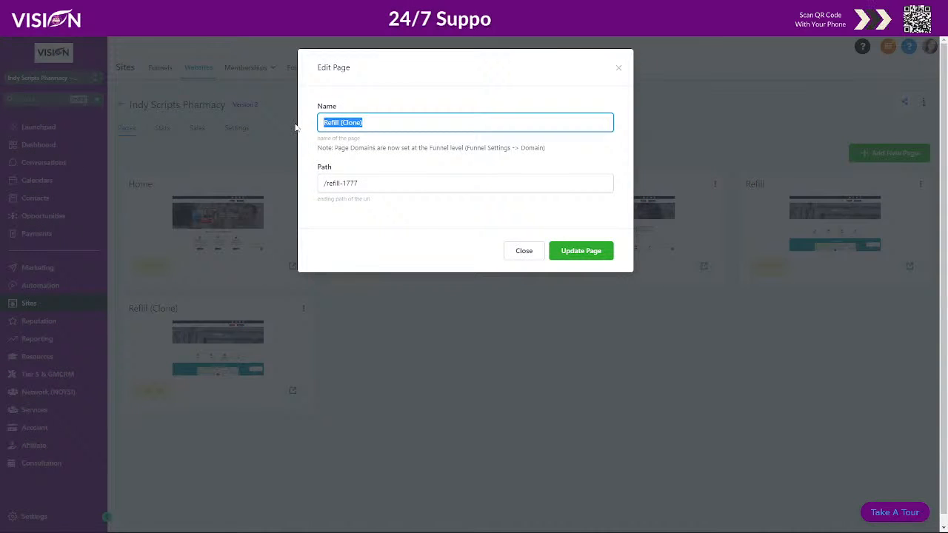
text(Transfer)
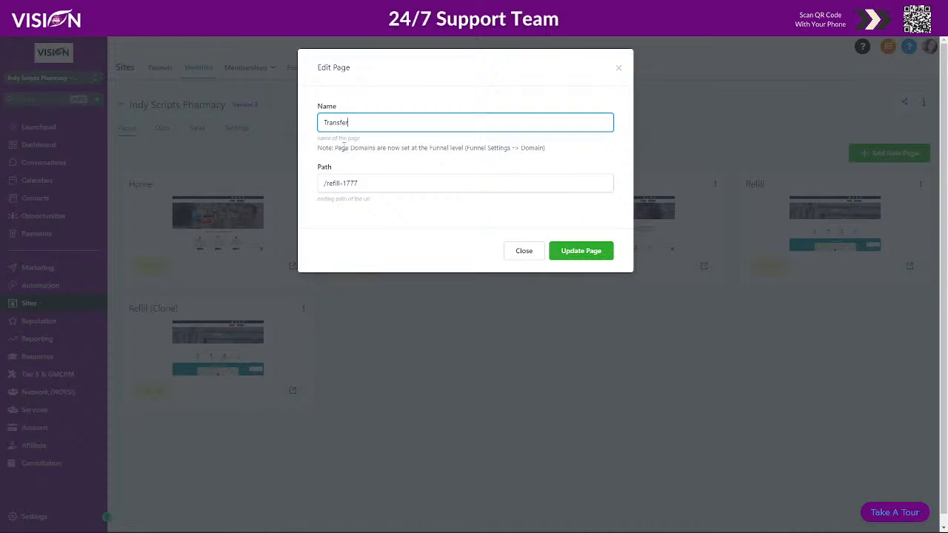
drag(324, 185, 402, 180)
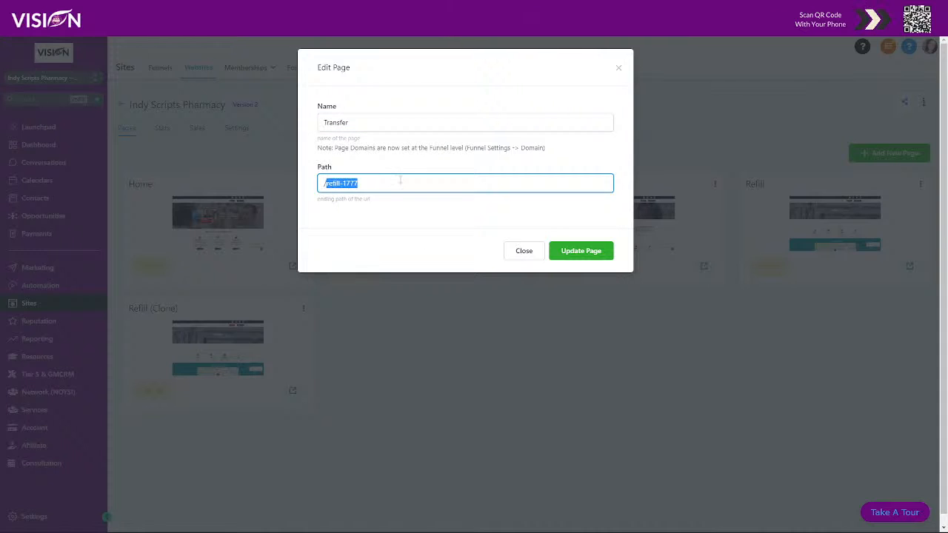
text(/transfer)
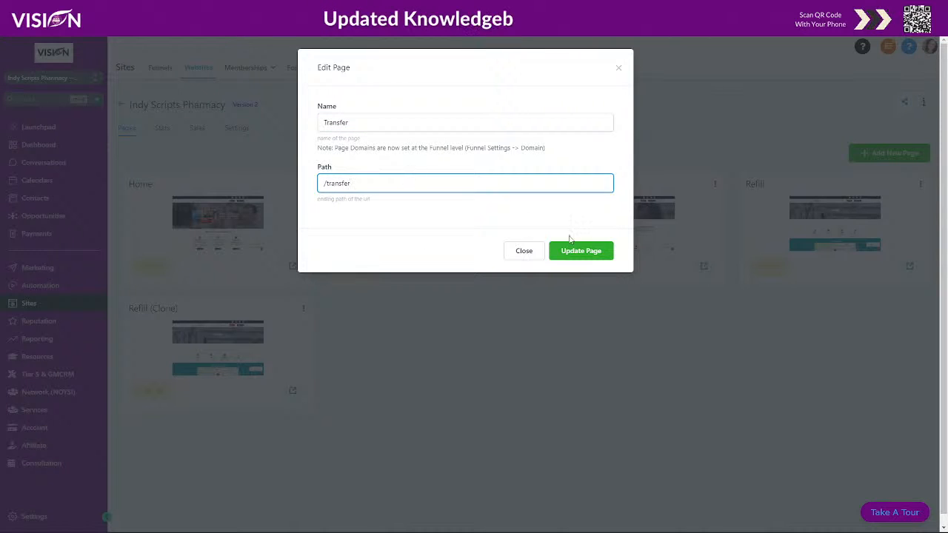
click(585, 250)
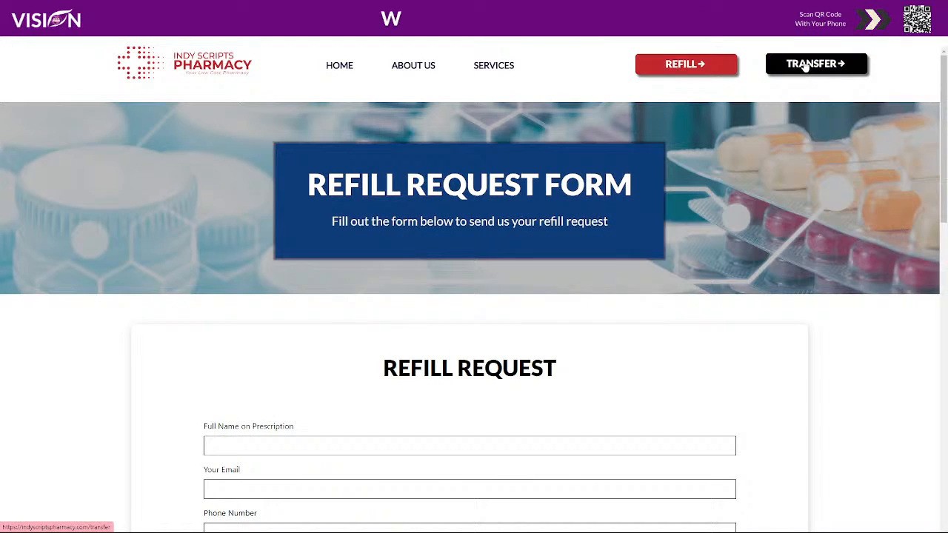
Look up the transfer page on the existing pharmacy site and open the new Transfer page for editing in a new tab
click(805, 65)
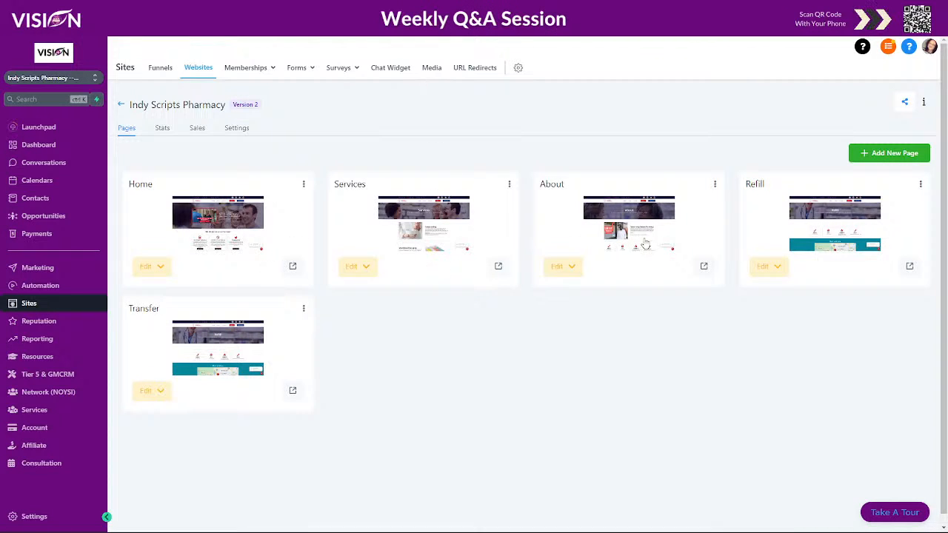
click(159, 393)
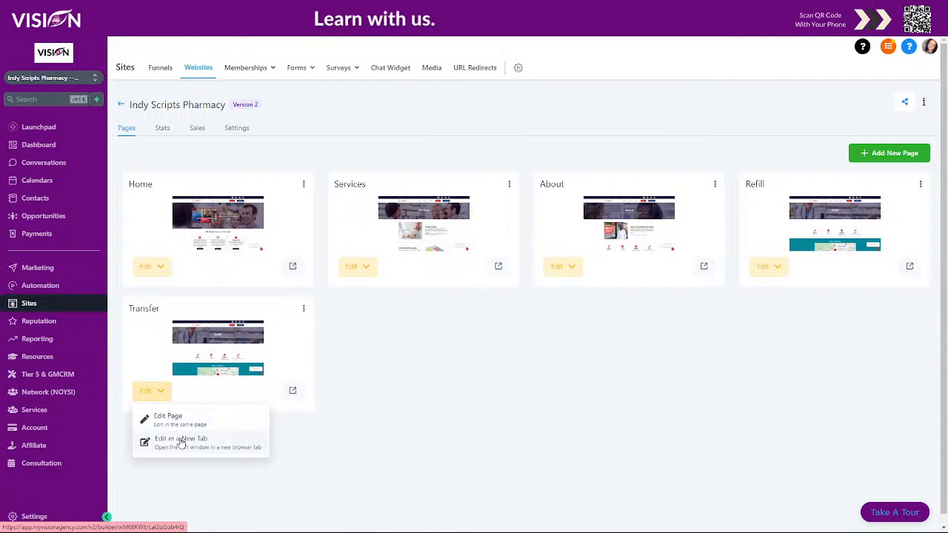
click(186, 440)
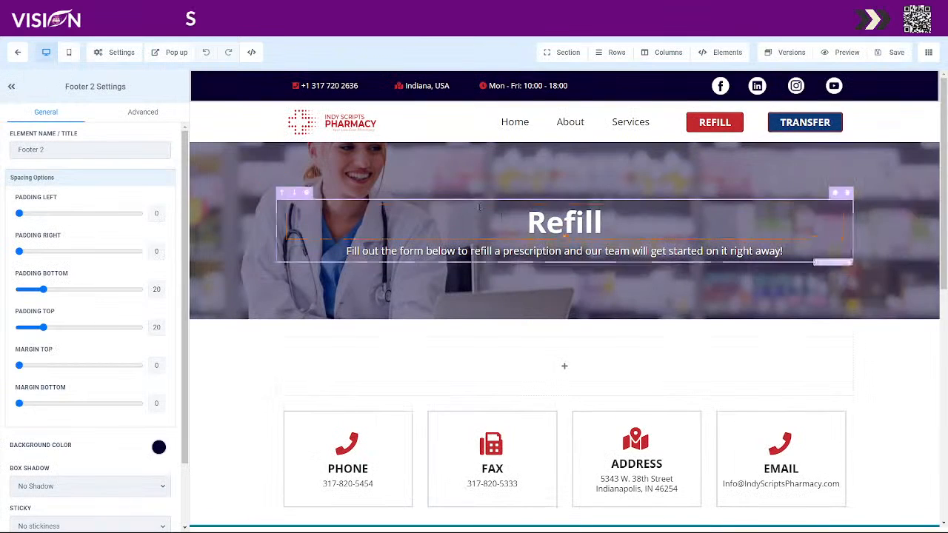
Replace the hero headline with "Transfer"
double_click(601, 221)
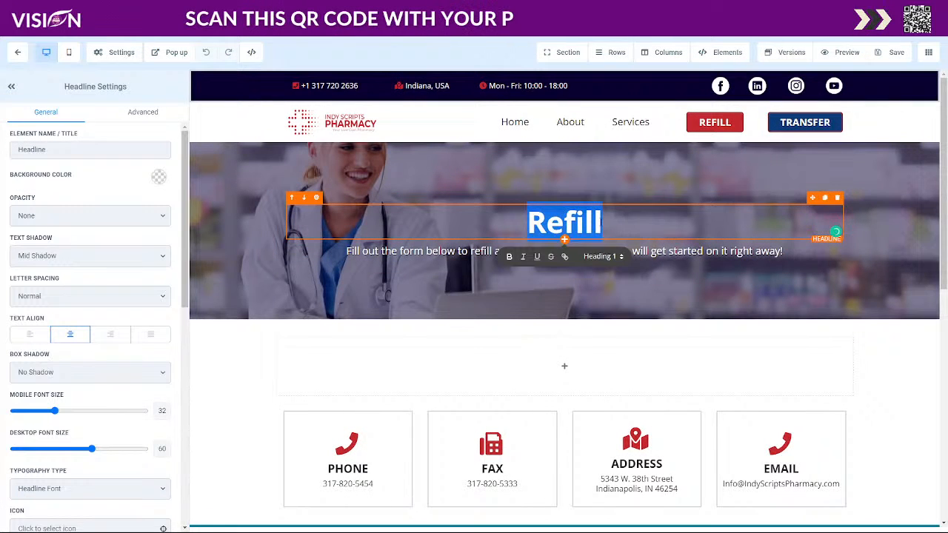
text(TRran)
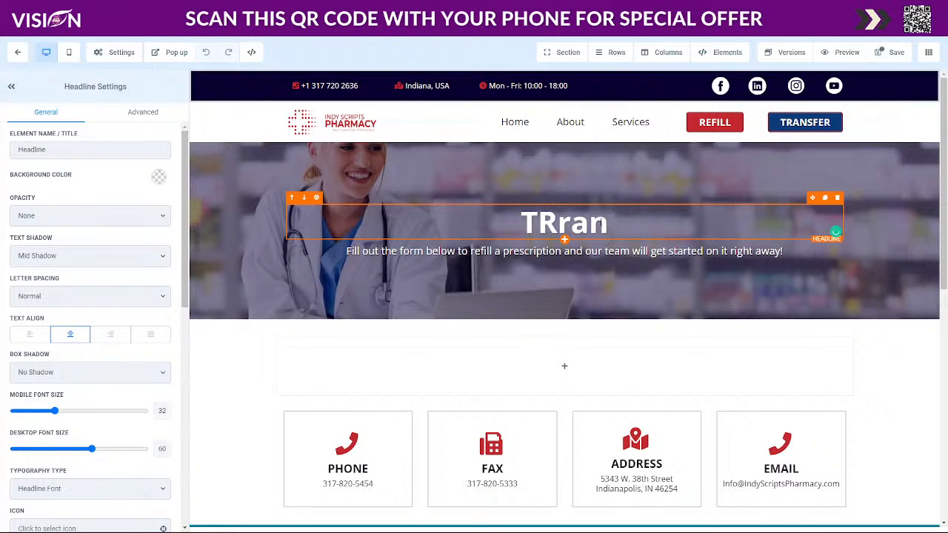
key(BackSpace)
key(BackSpace)
key(BackSpace)
key(BackSpace)
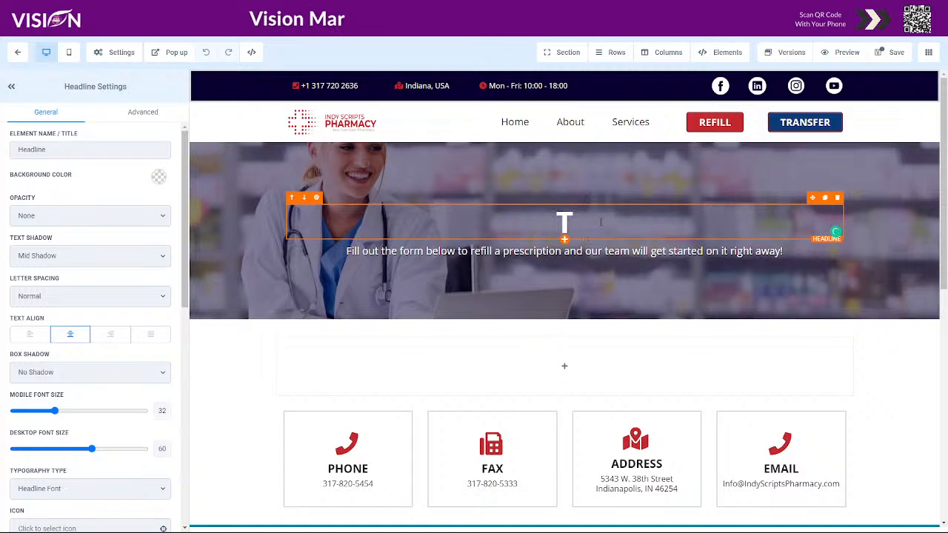
text(ransfer)
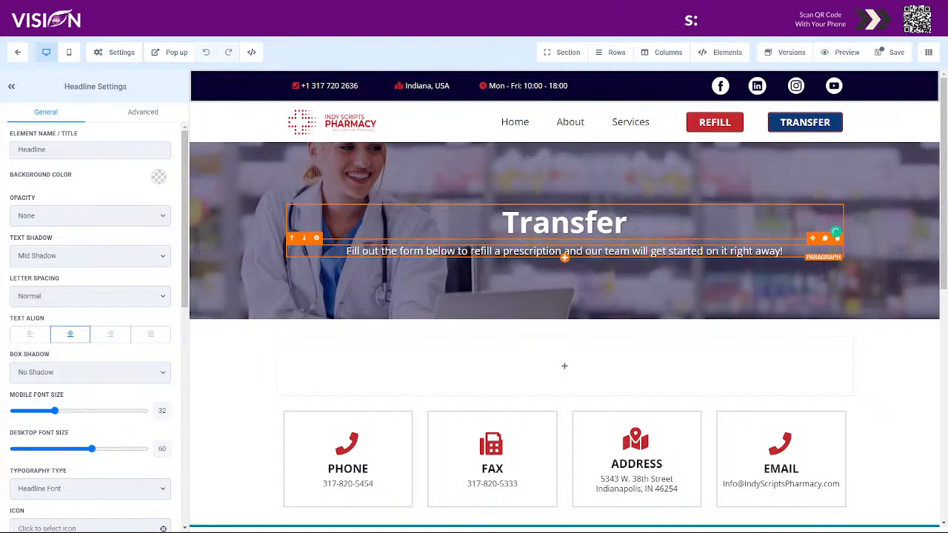
Replace the word "refill" with "transfer" in the hero paragraph under the Transfer headline
click(470, 251)
text(tran)
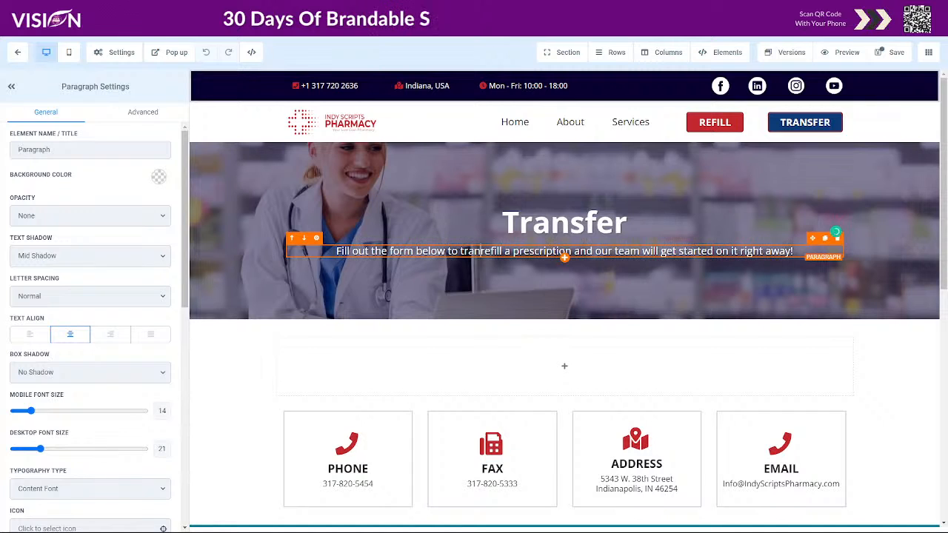
text(sfer)
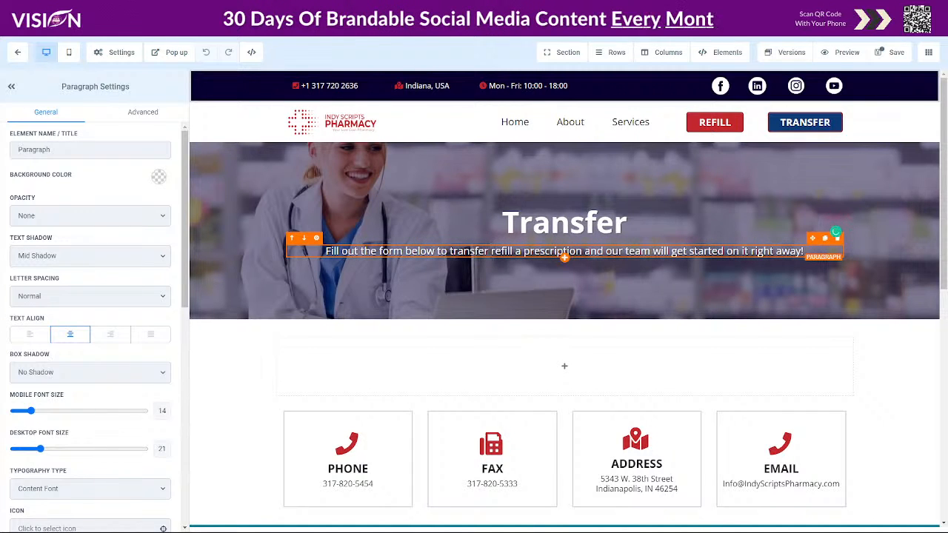
key(Delete)
key(Delete)
key(Delete)
key(Delete)
key(Delete)
key(Delete)
key(Delete)
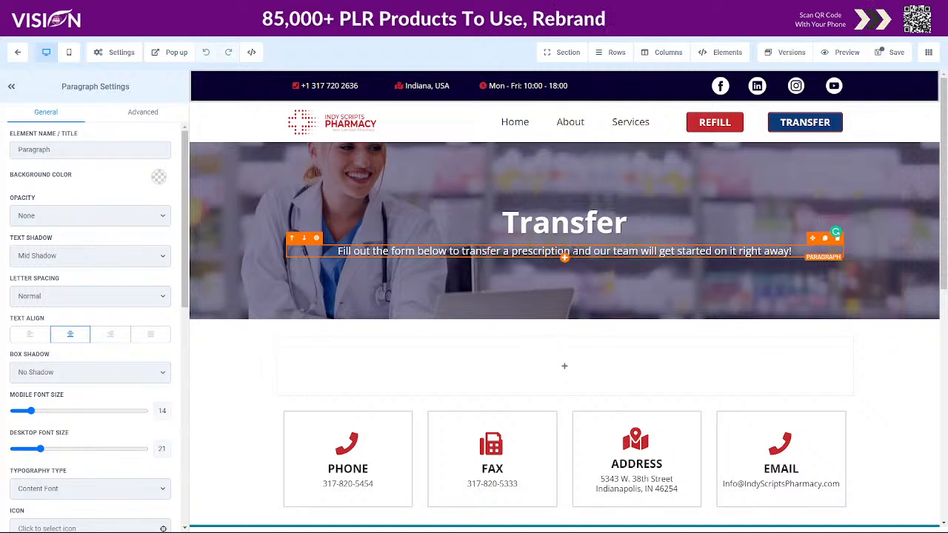
Insert "from another pharmacy" after "transfer a prescription" in the hero paragraph
text(from antohe)
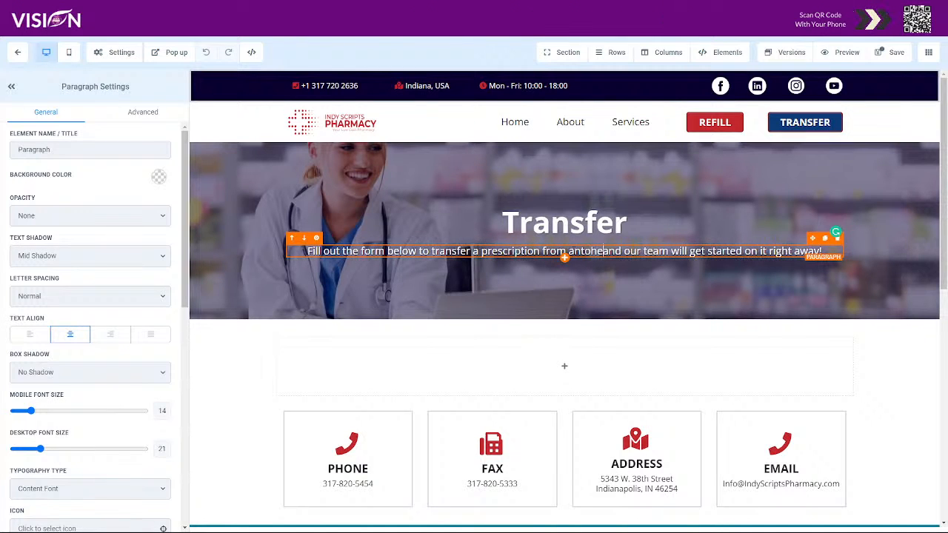
key(BackSpace)
key(BackSpace)
key(BackSpace)
key(BackSpace)
text(other )
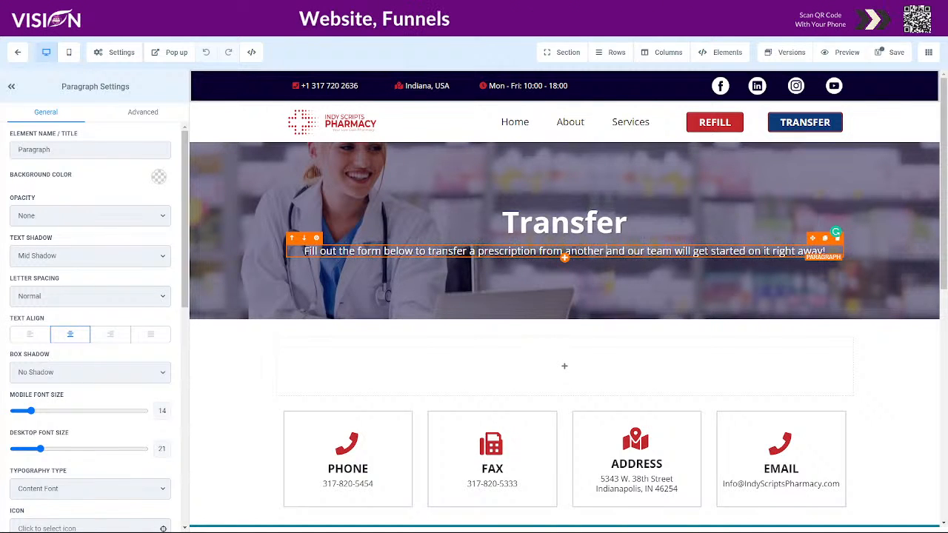
text(phar)
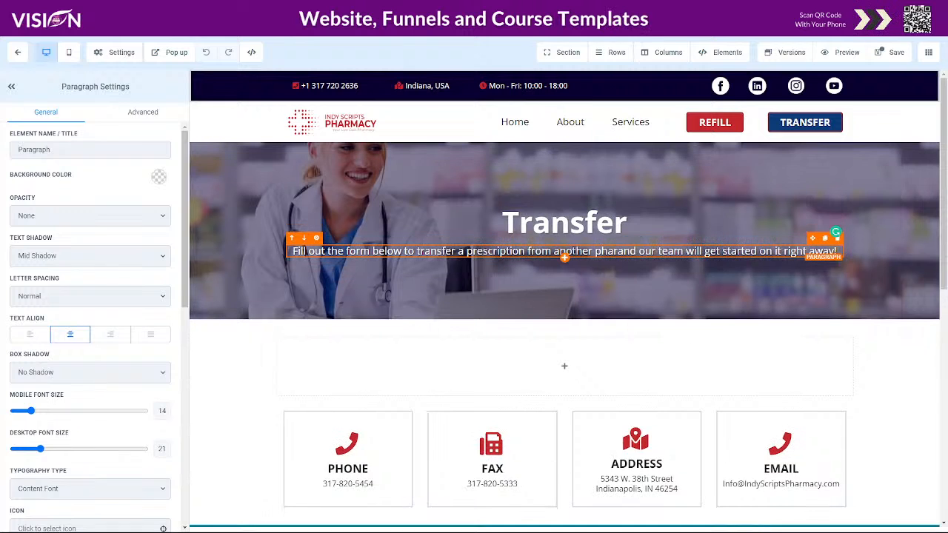
text(macy a)
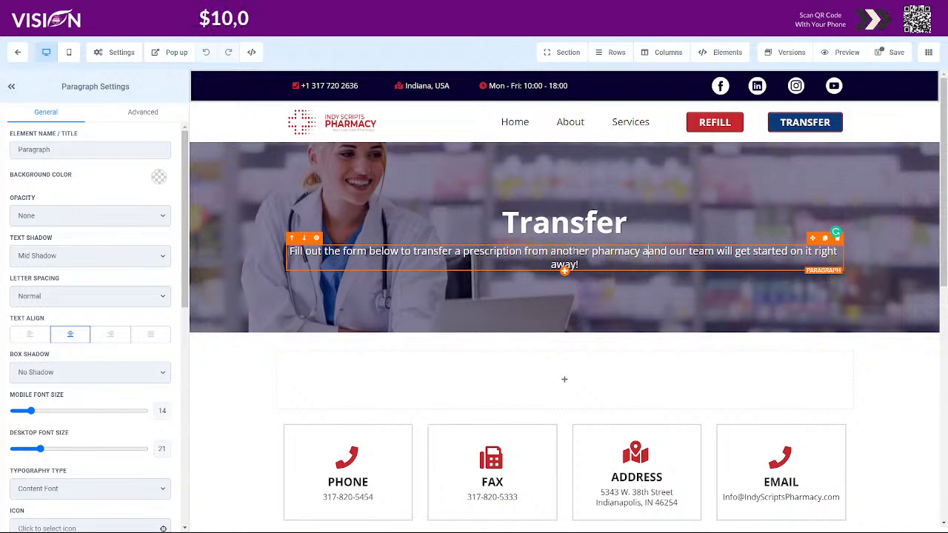
key(BackSpace)
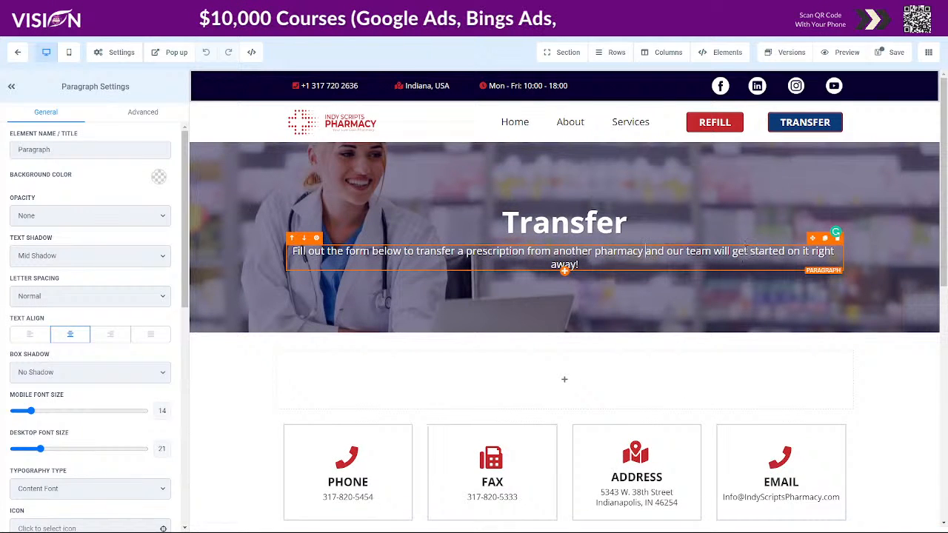
Replace the paragraph's ending after "our team will" with "contact them for you to make the transition as simple and worry free as possible." and save the page
drag(732, 251, 769, 275)
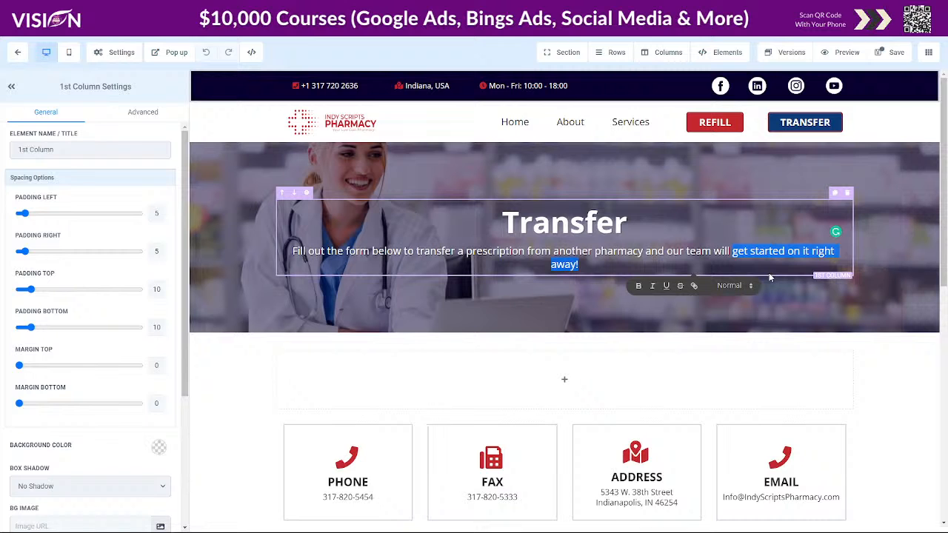
text(conta)
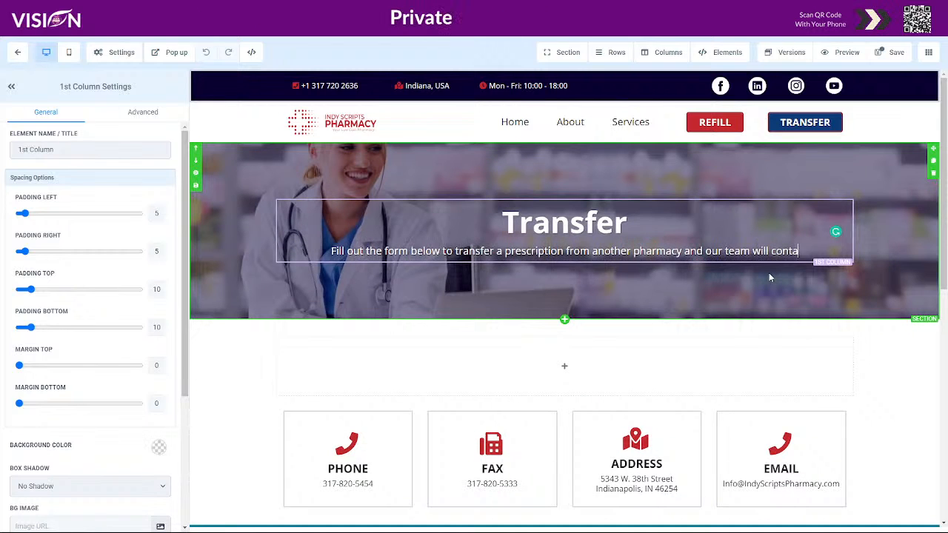
text(ct them for you)
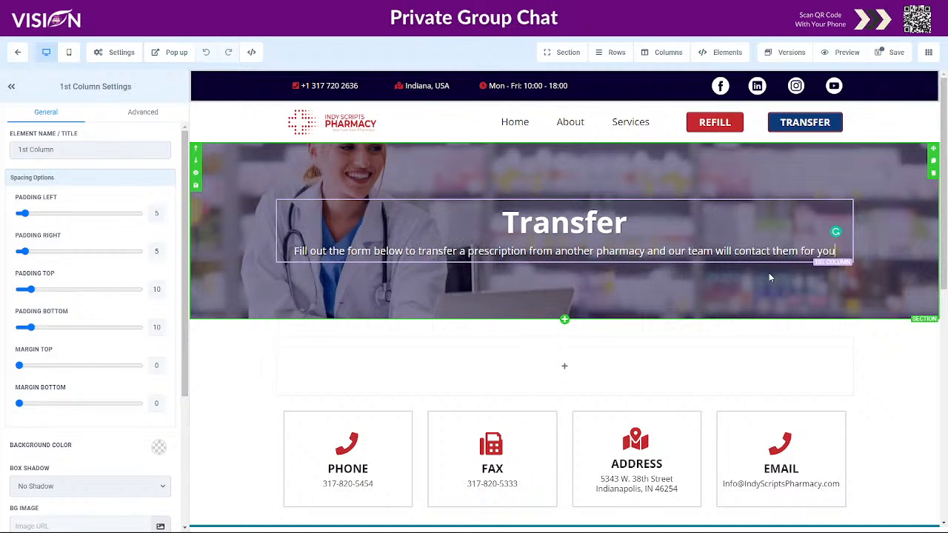
text( to make the)
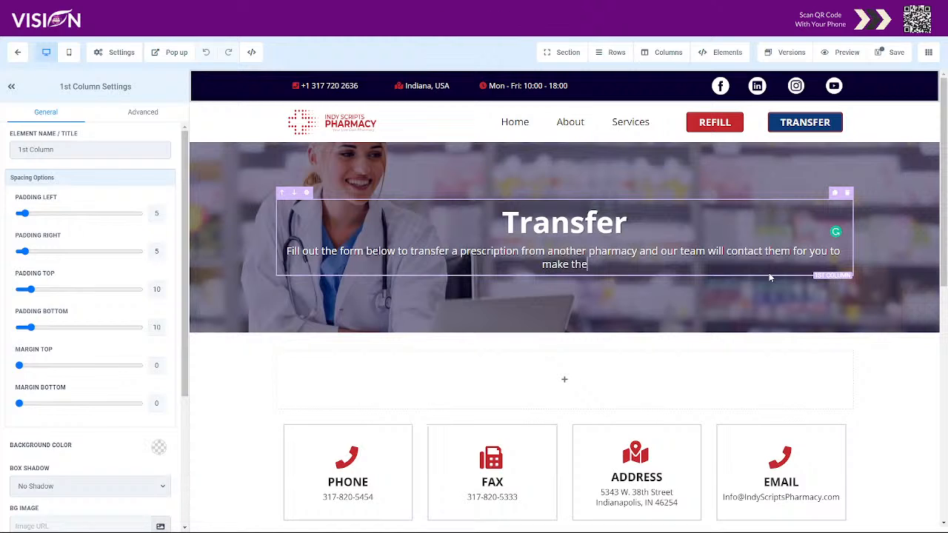
text( trans)
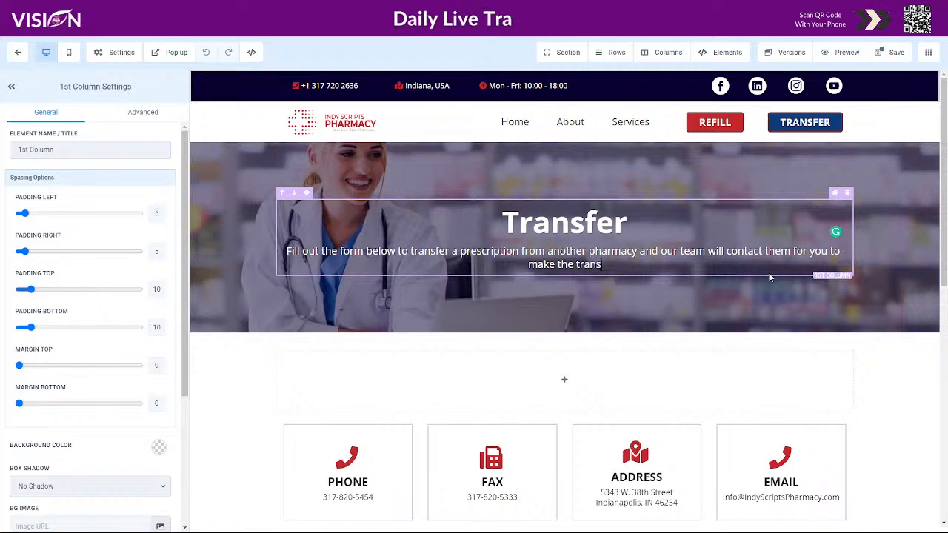
text(ito)
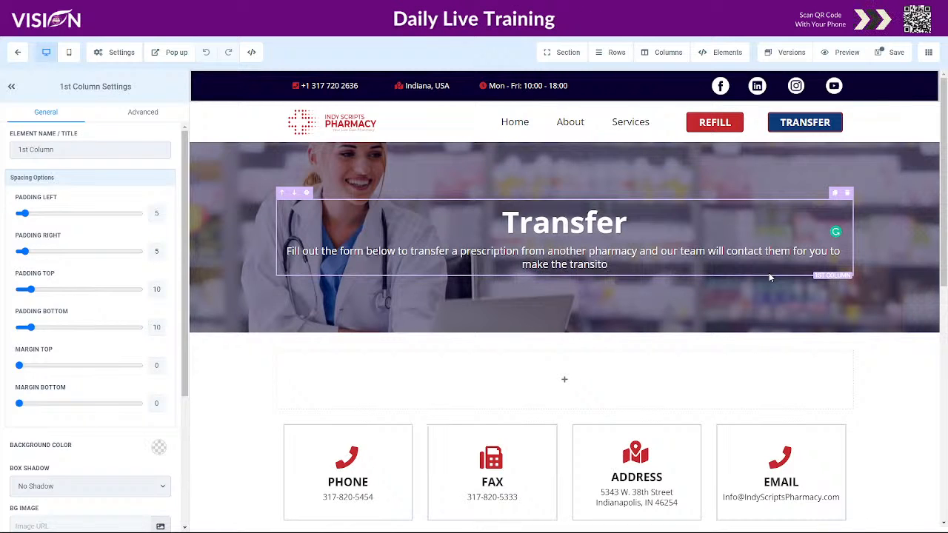
key(BackSpace)
text(ion as )
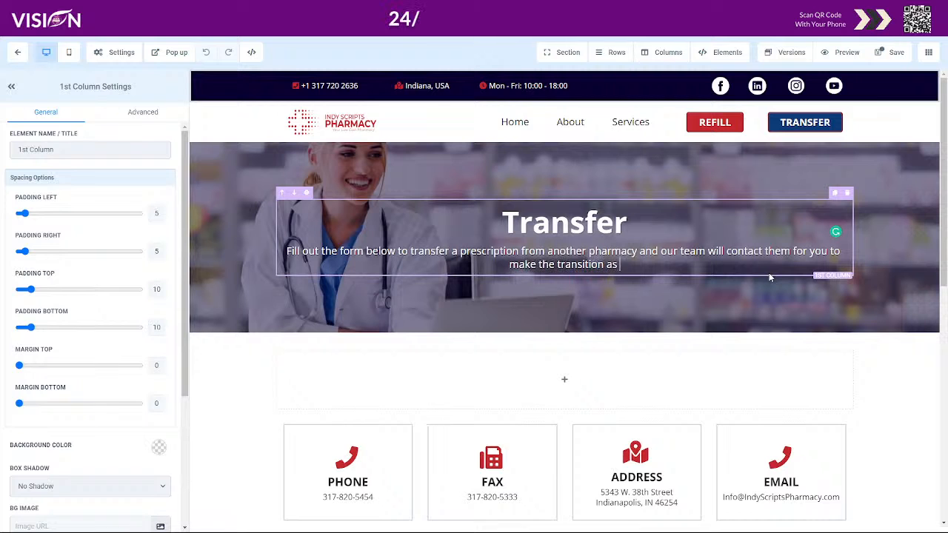
text(simple )
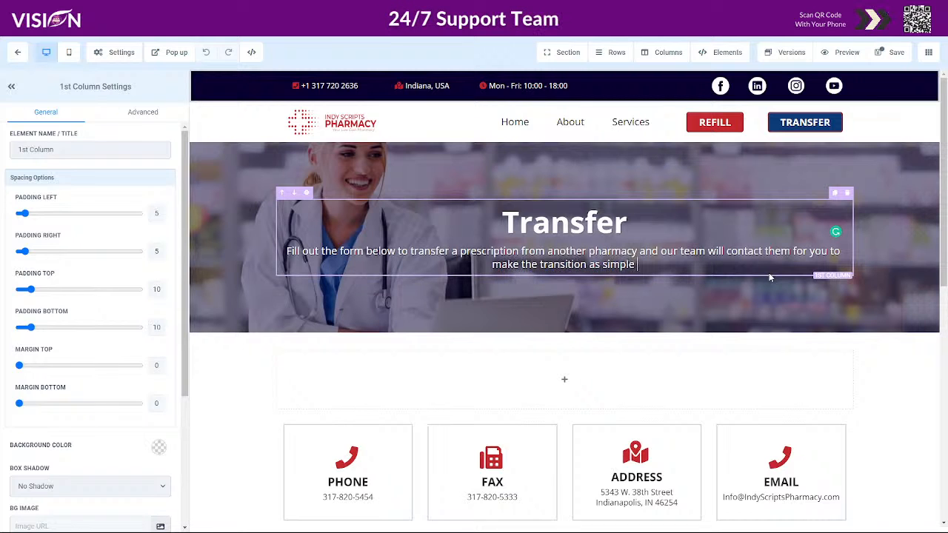
text(and worry free)
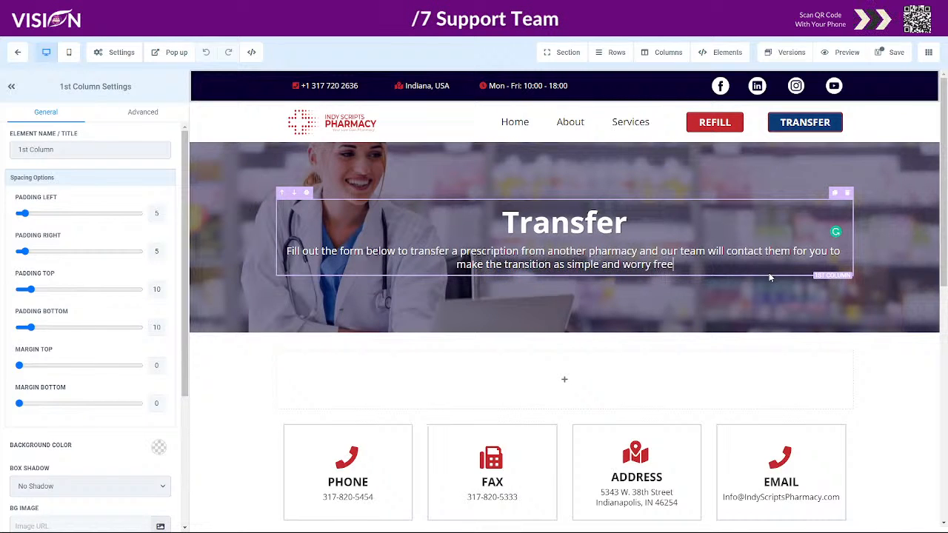
text( as p)
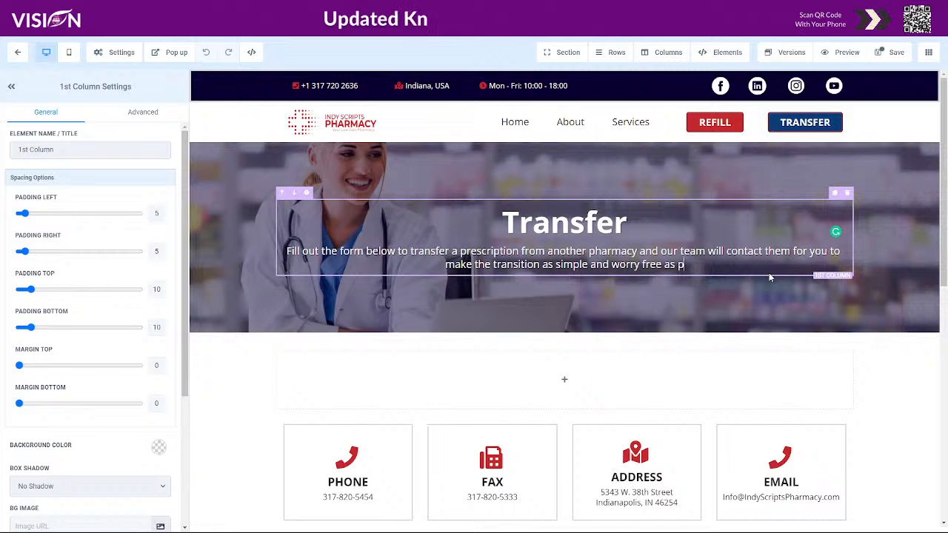
text(oss)
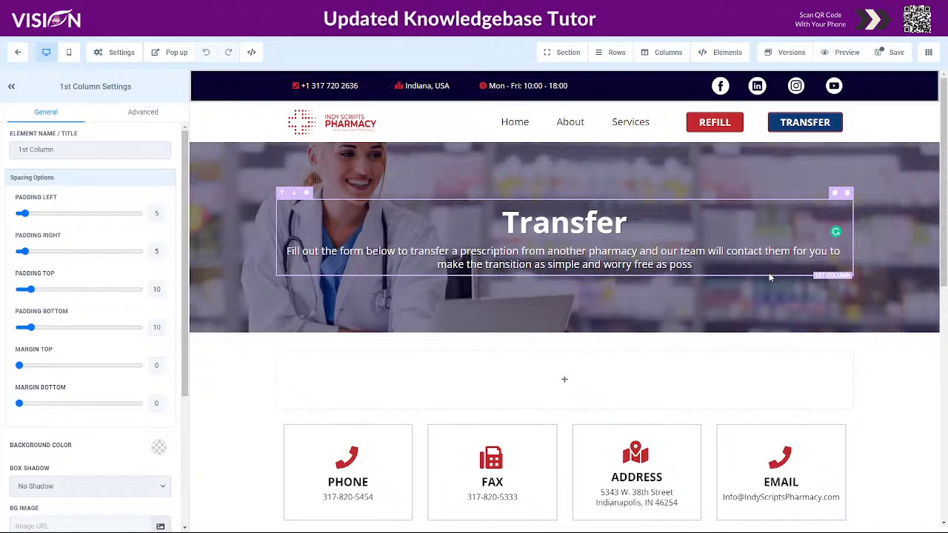
text(ible.)
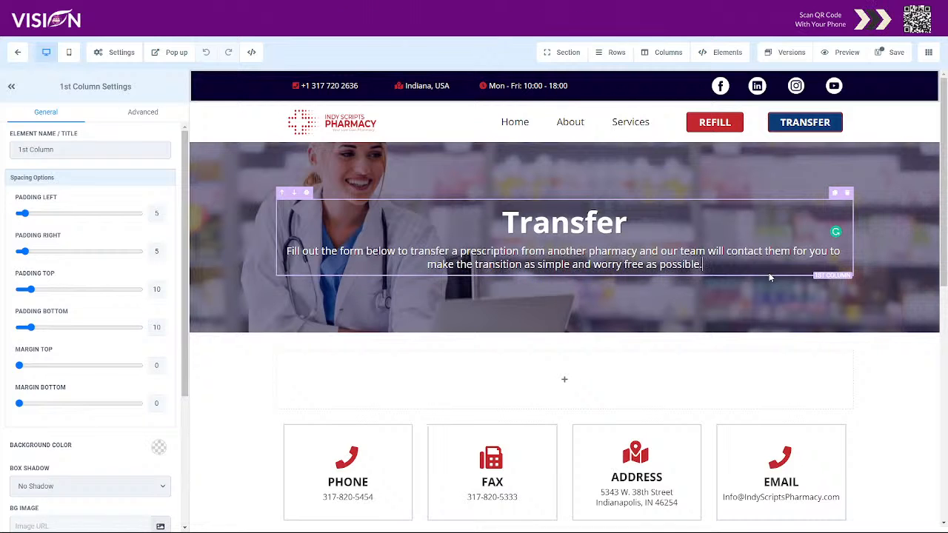
click(888, 52)
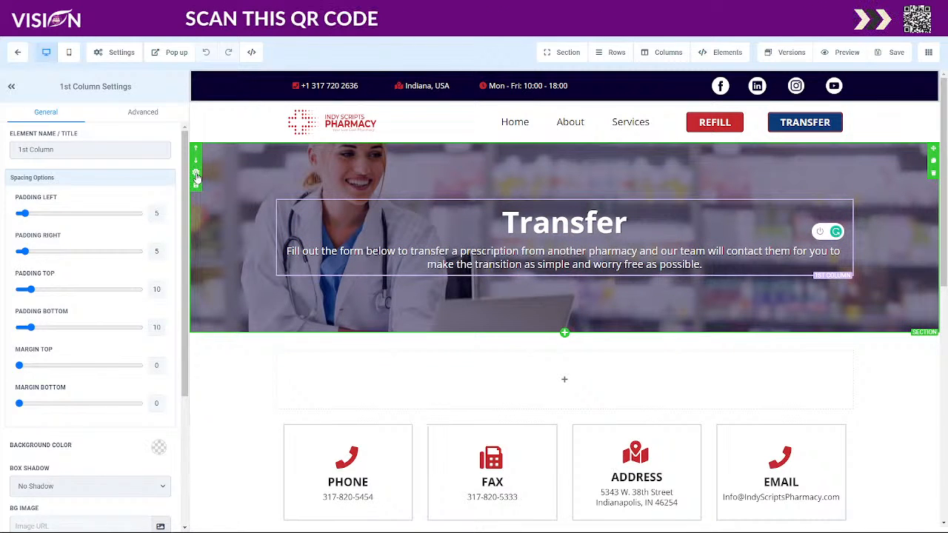
Change the hero section's background image to 6.jpg from the media library and save the page
click(197, 176)
scroll(131, 422, down, 3)
click(160, 414)
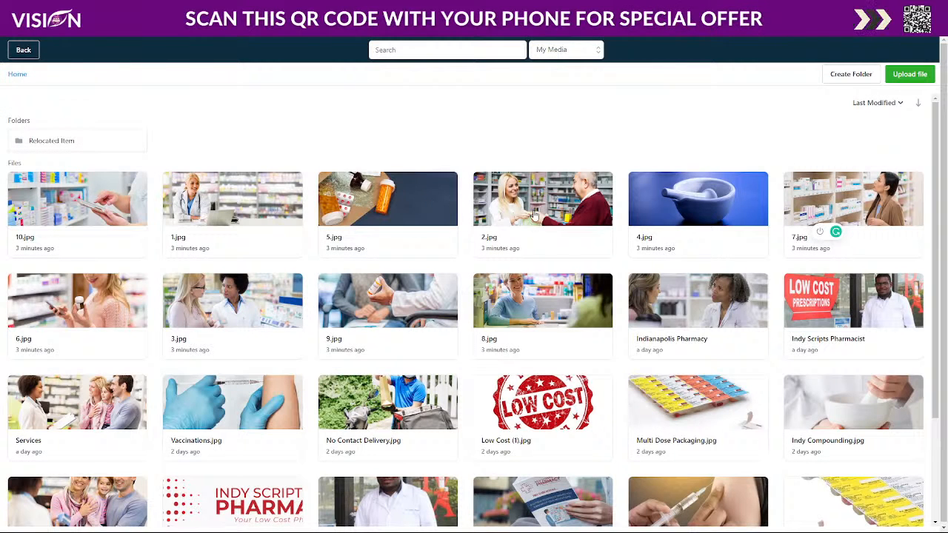
click(80, 304)
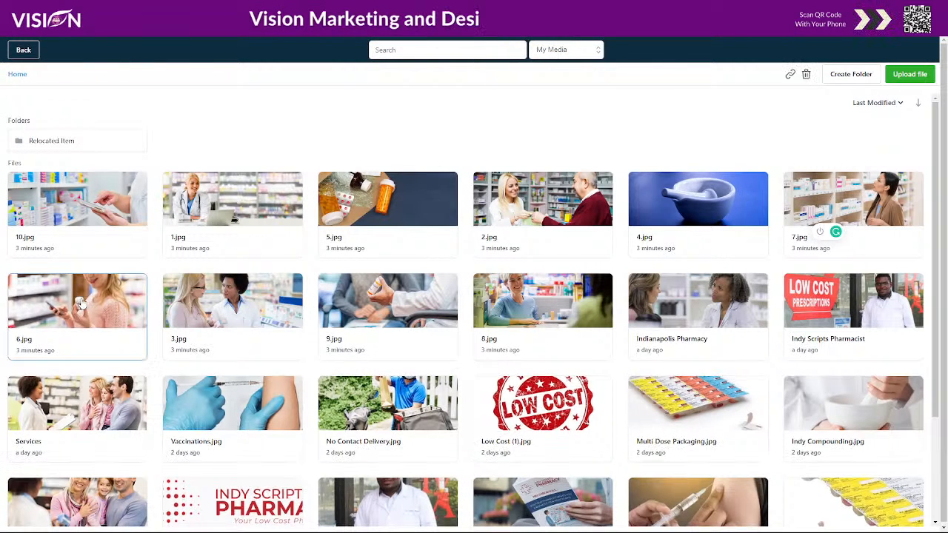
double_click(82, 303)
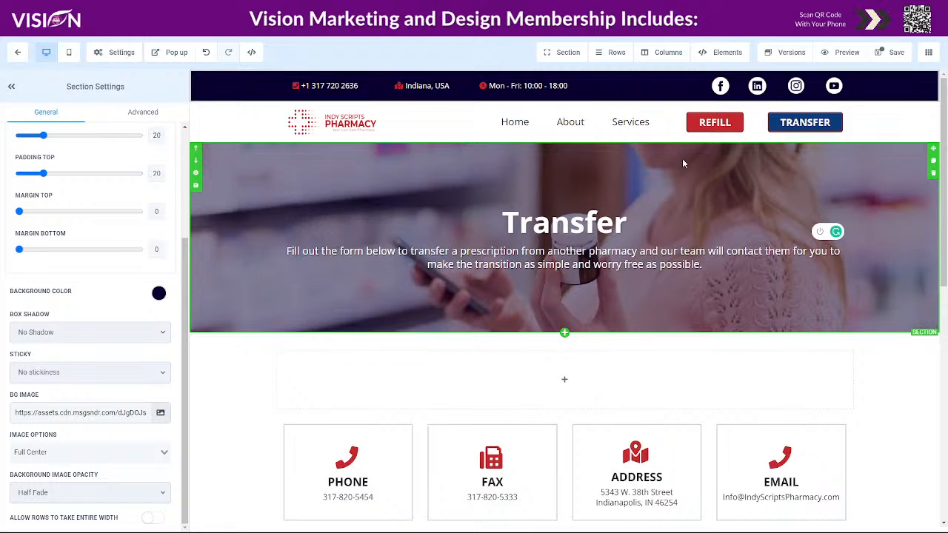
click(886, 56)
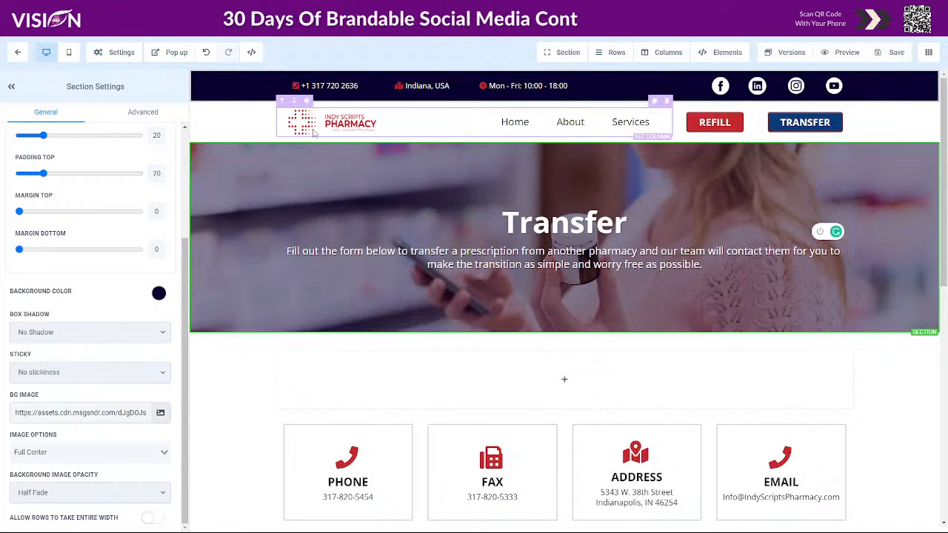
Refresh the website's page list, view the account's forms in the form builder, and dismiss the card information notice
key(F5)
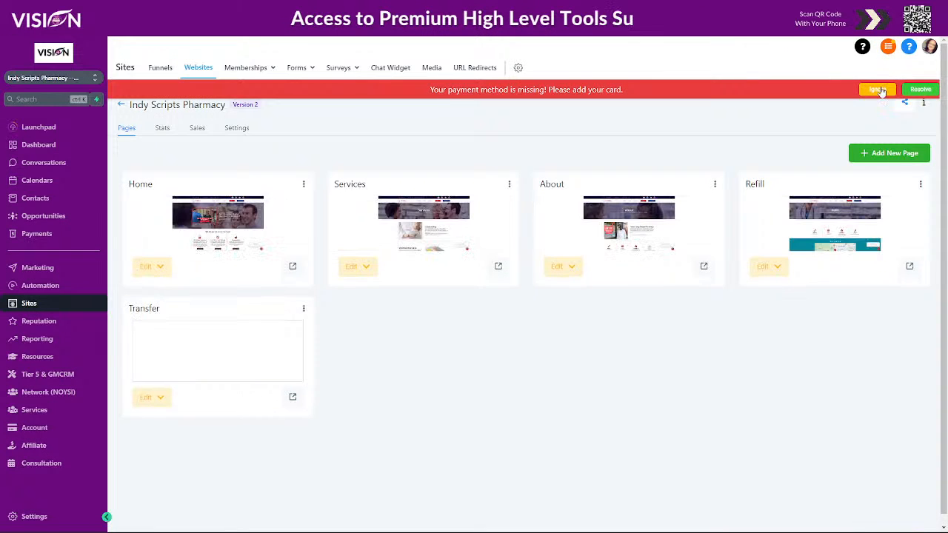
mouse_move(292, 68)
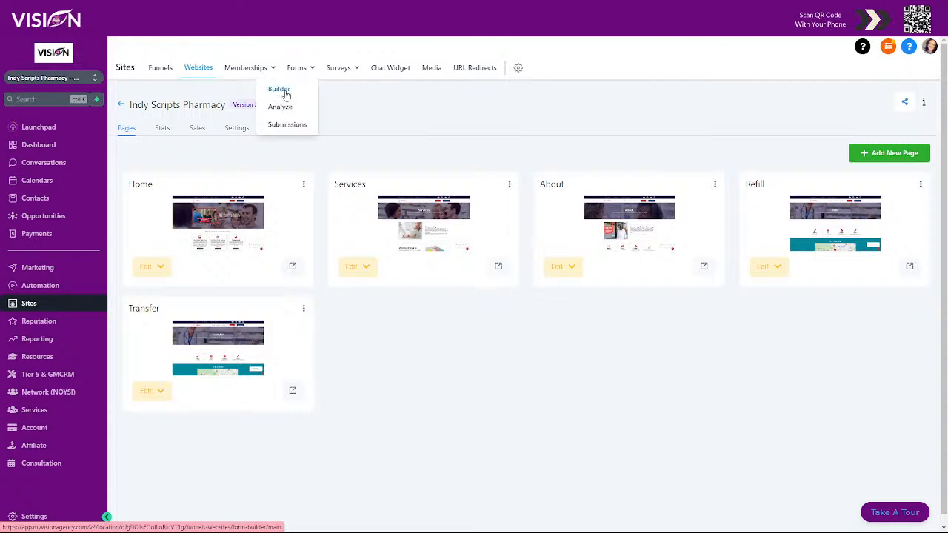
click(283, 89)
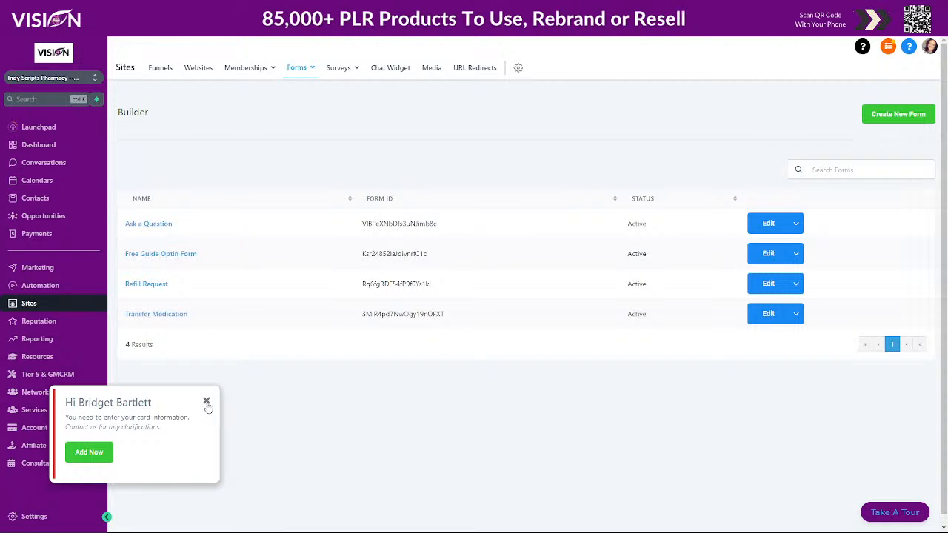
click(207, 402)
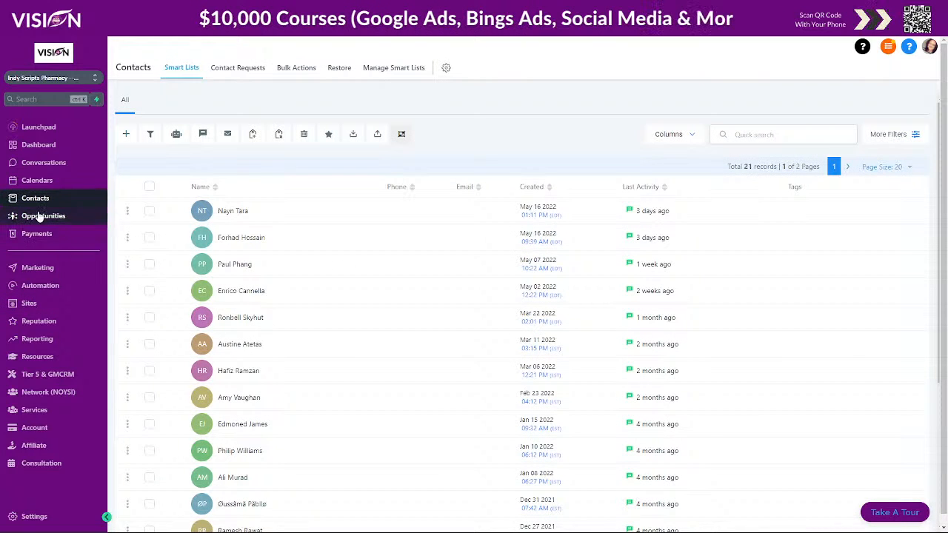
Look through the conversations and opportunities, including the blank entry for a new opportunity
click(46, 162)
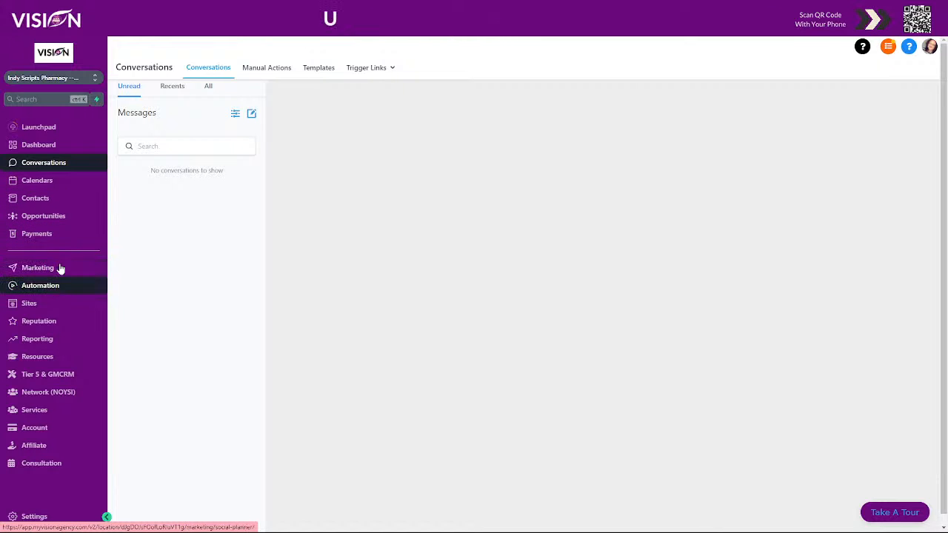
click(58, 219)
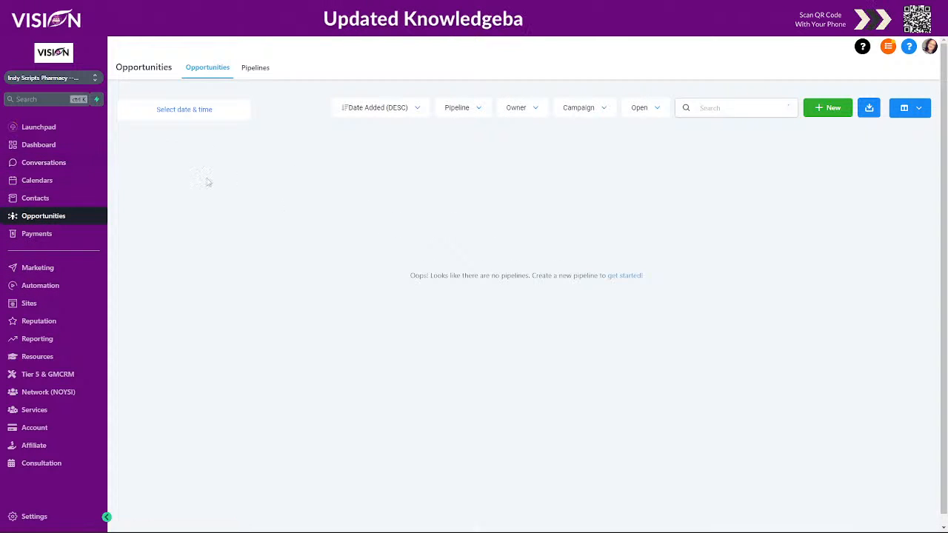
click(828, 108)
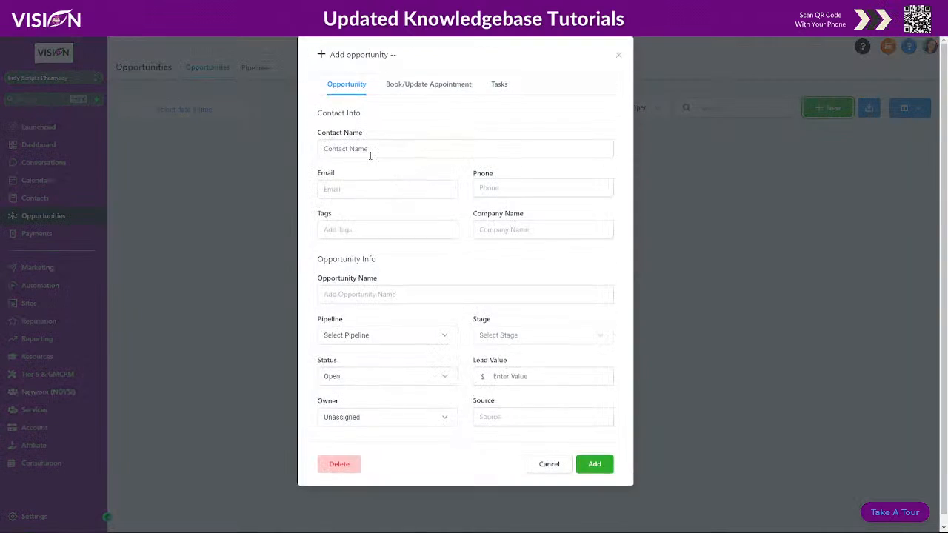
click(618, 67)
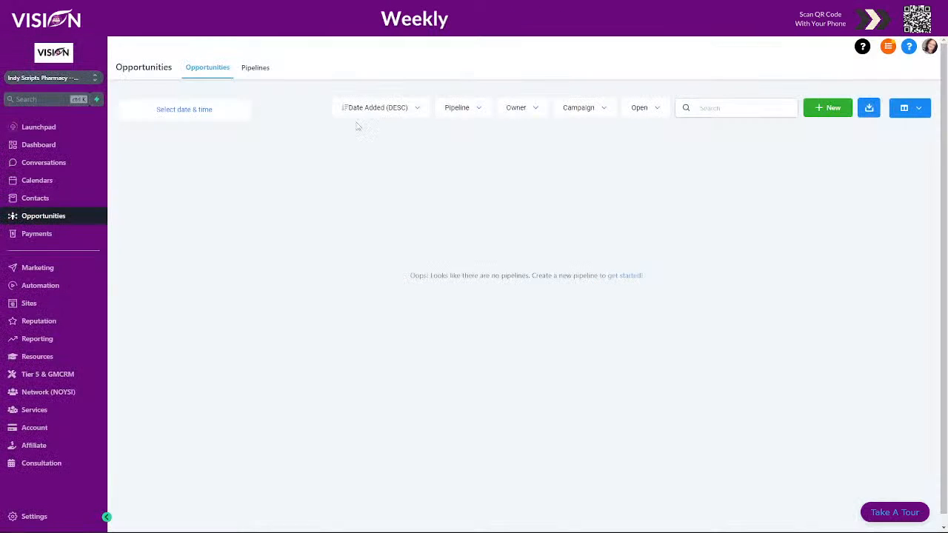
Start a new opportunity pipeline named "New Refill" and name its first stage "Refill Requested"
click(255, 68)
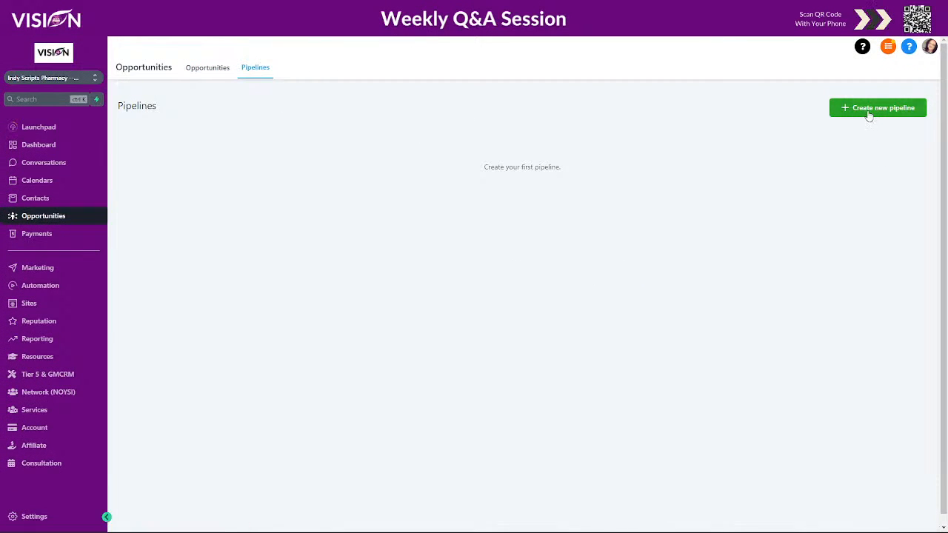
click(867, 111)
click(336, 101)
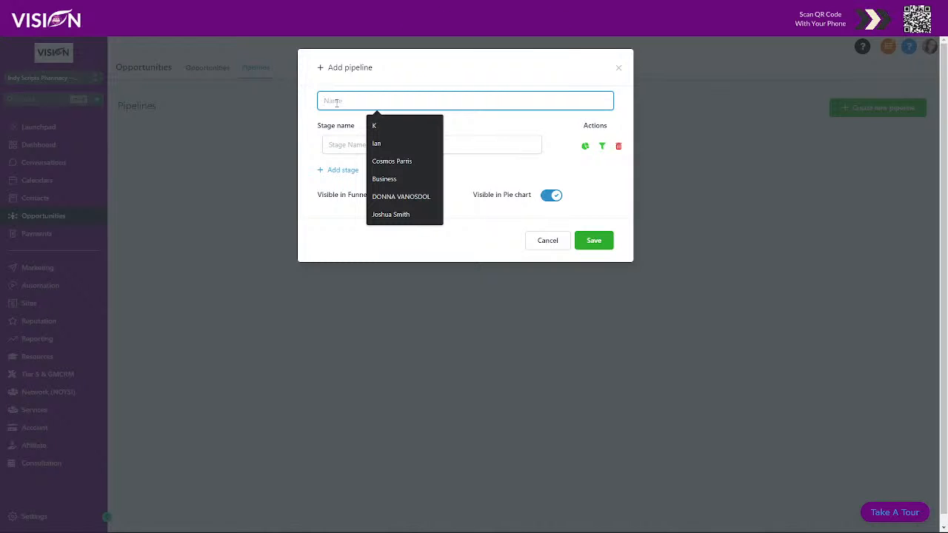
text(New Refill)
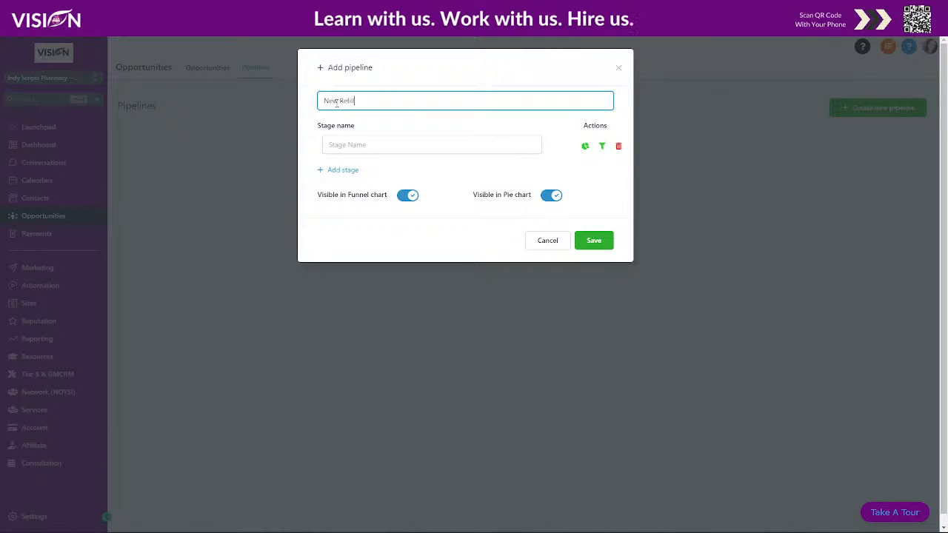
click(363, 147)
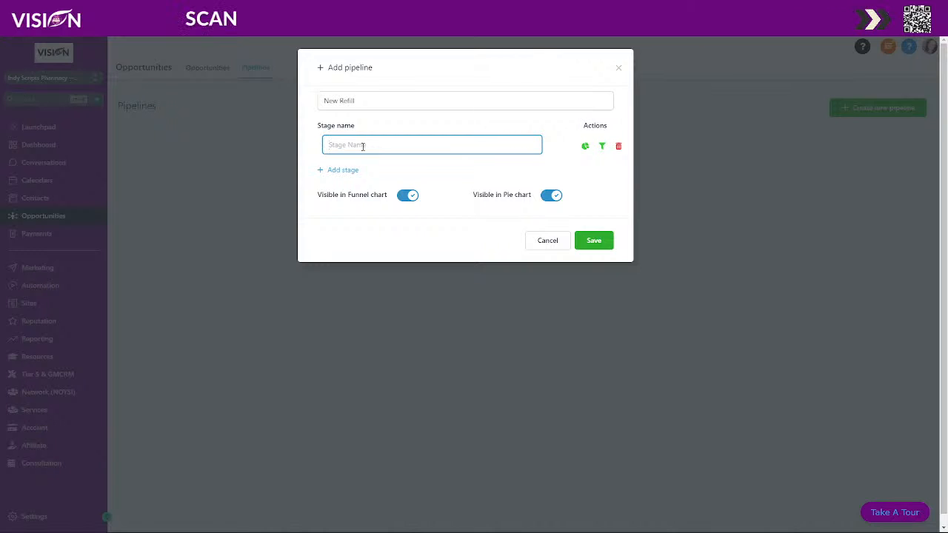
text(RE)
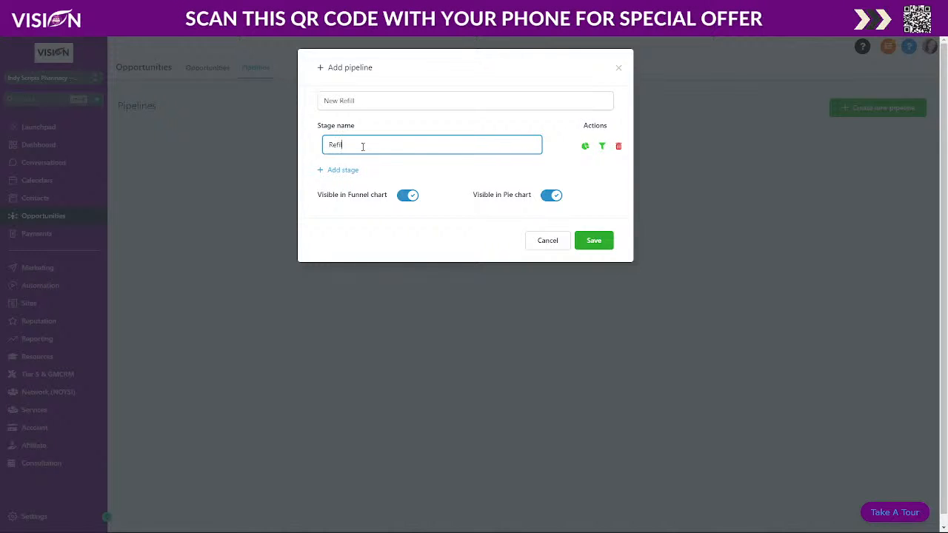
text(fill Requested)
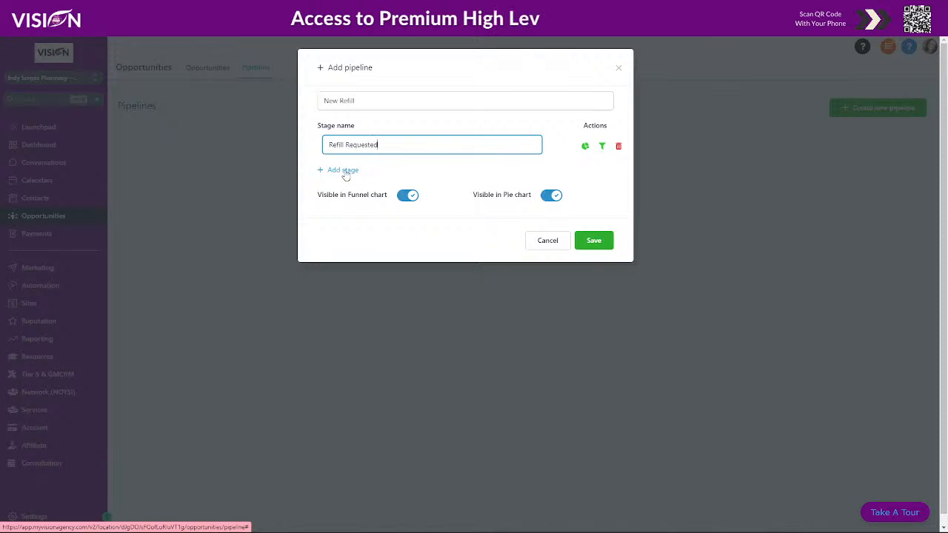
Add a second stage named "Refill Completed" to the New Refill pipeline
click(346, 174)
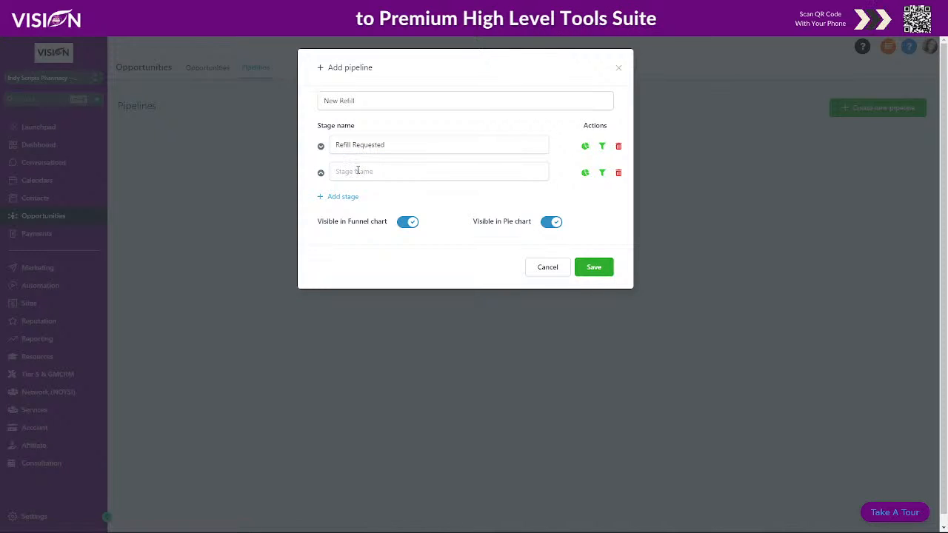
click(357, 171)
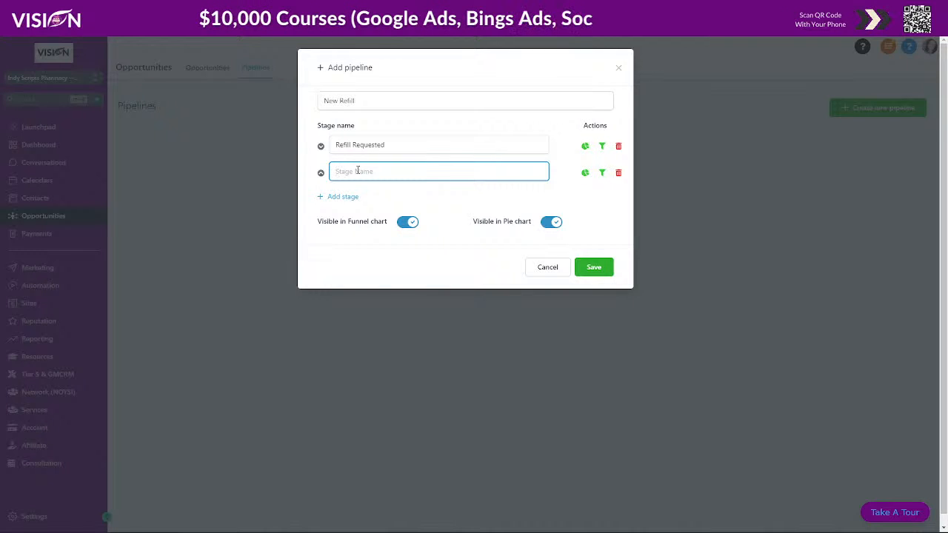
text(Refill Co)
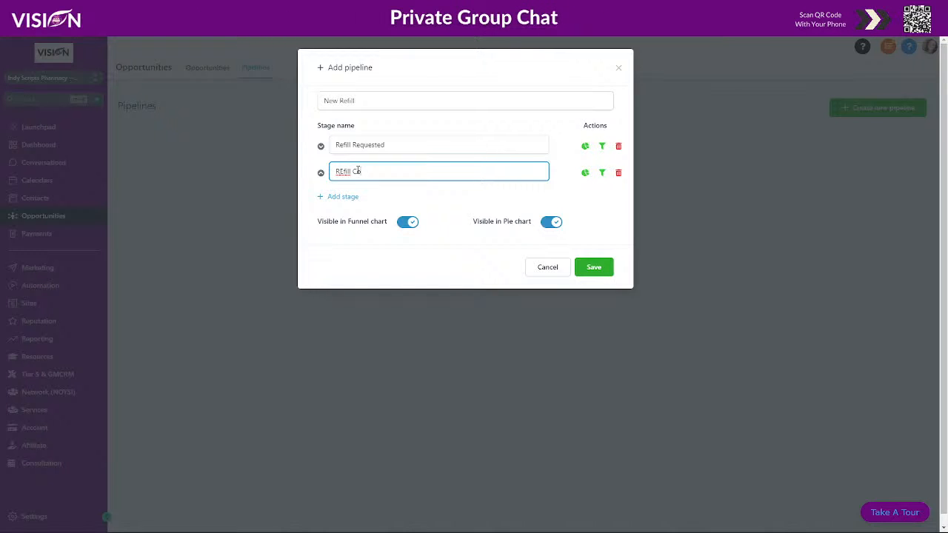
text(eted)
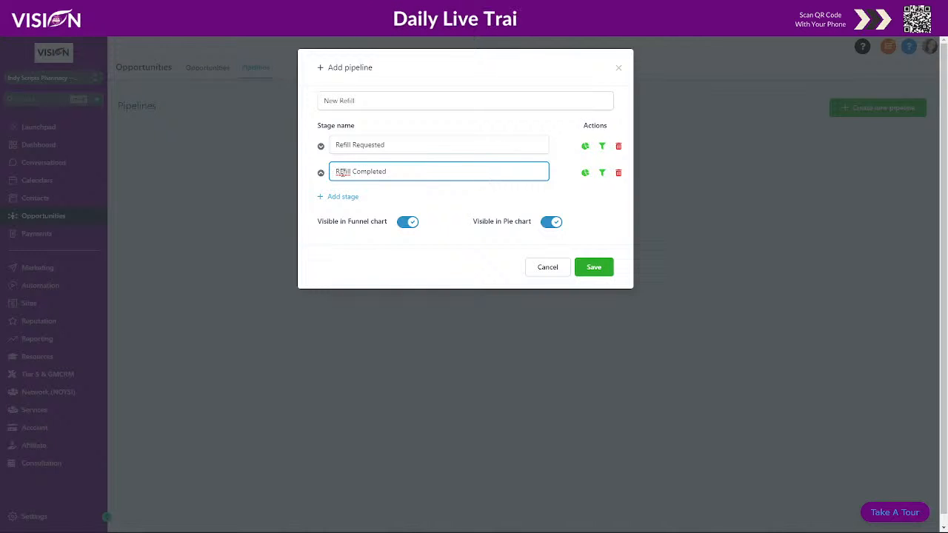
key(BackSpace)
text(e)
Add a third stage named "Refill Delivered" and save the New Refill pipeline
click(343, 196)
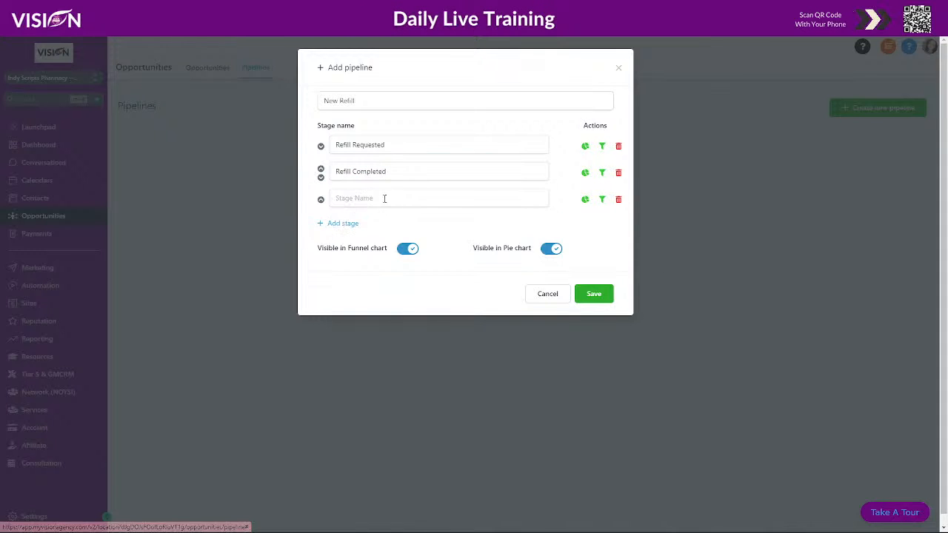
click(384, 198)
text(Refill)
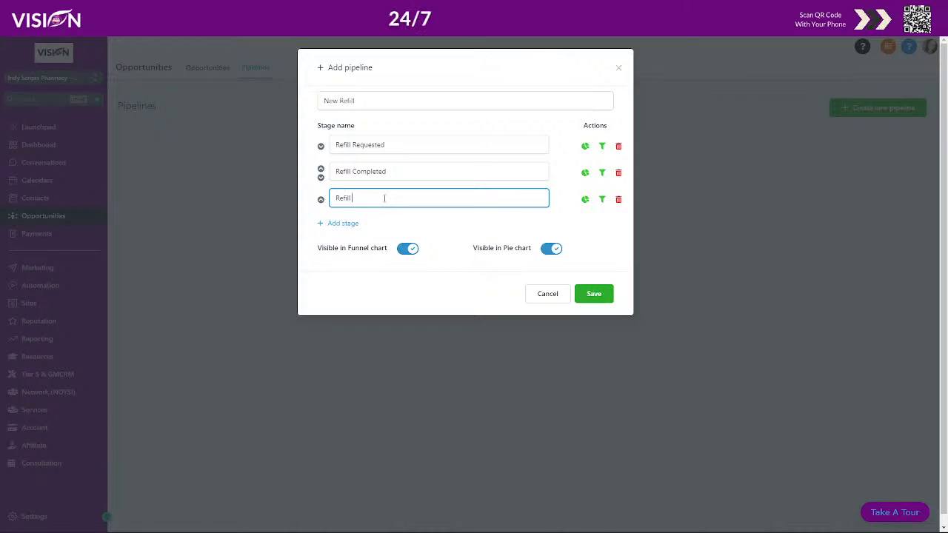
text( deli)
key(BackSpace)
key(BackSpace)
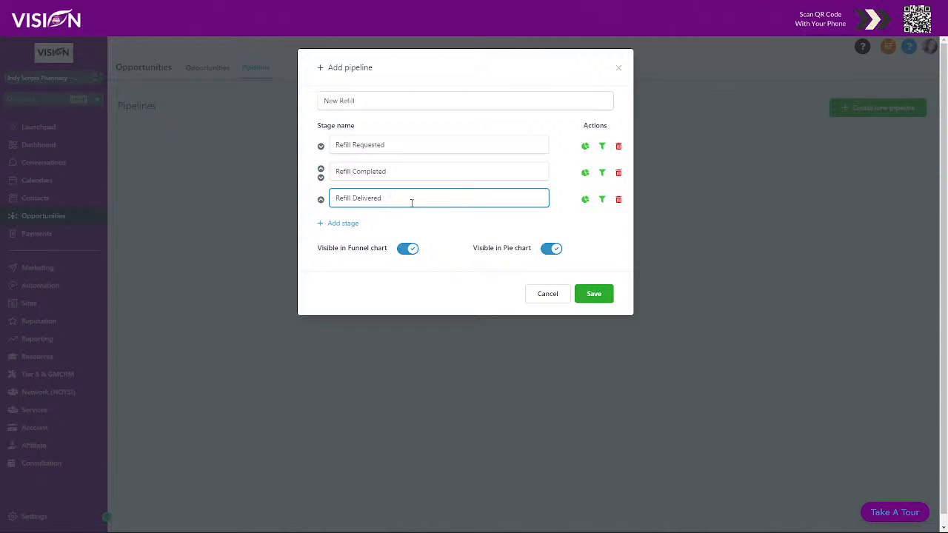
click(595, 295)
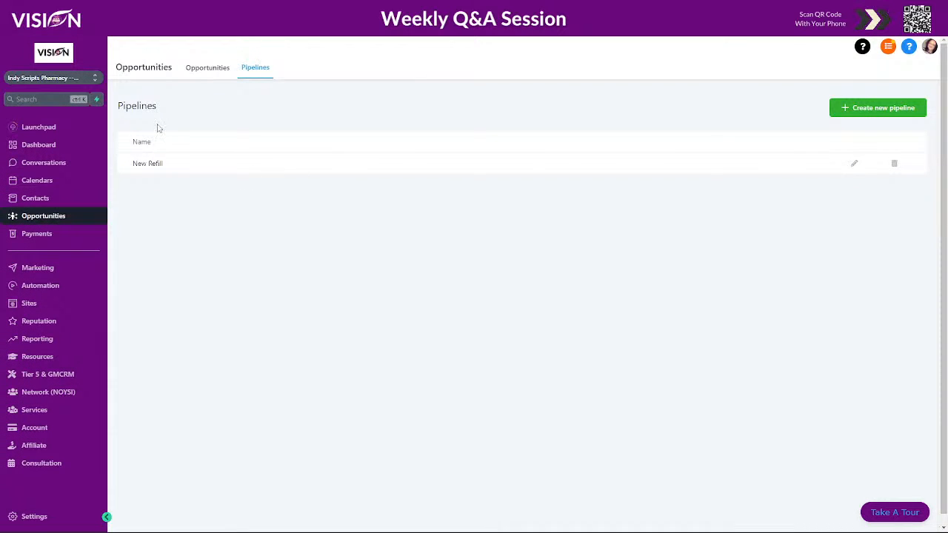
View the New Refill pipeline's stages on the opportunities board
click(205, 68)
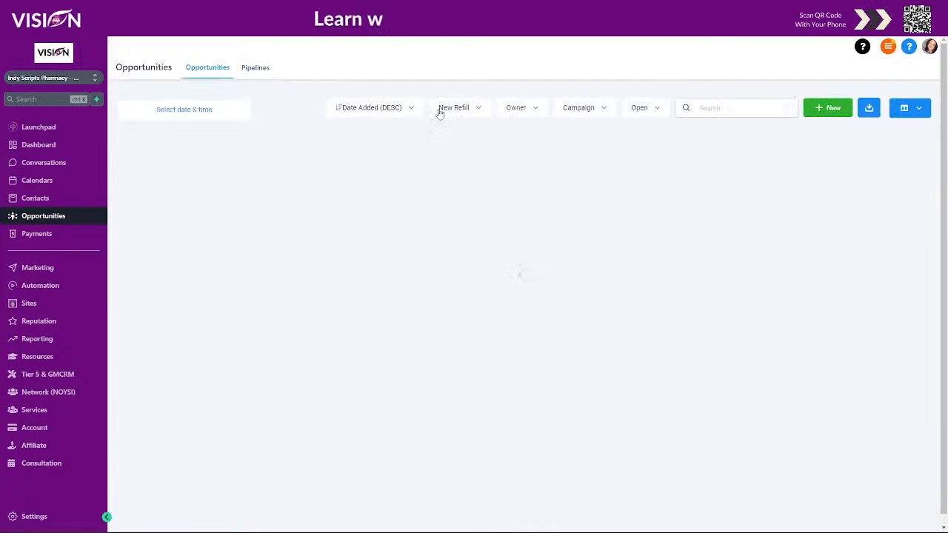
click(448, 107)
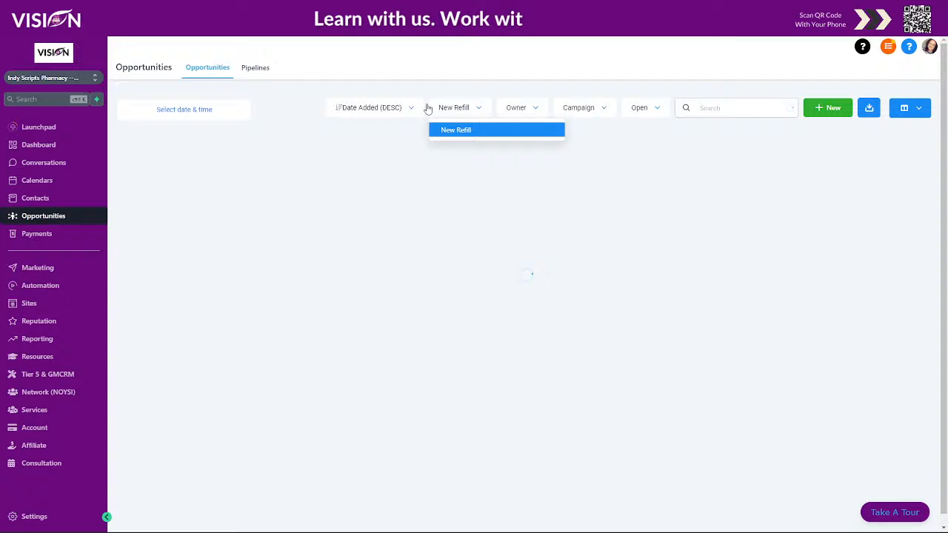
click(455, 131)
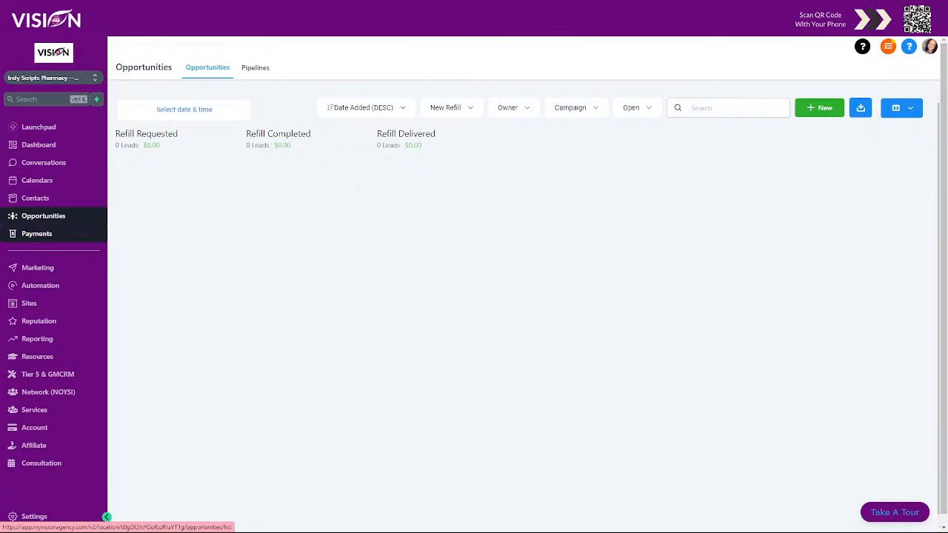
Examine the fields of the Refill Request form in the form builder, then return to the form list, discarding unsaved work
click(47, 303)
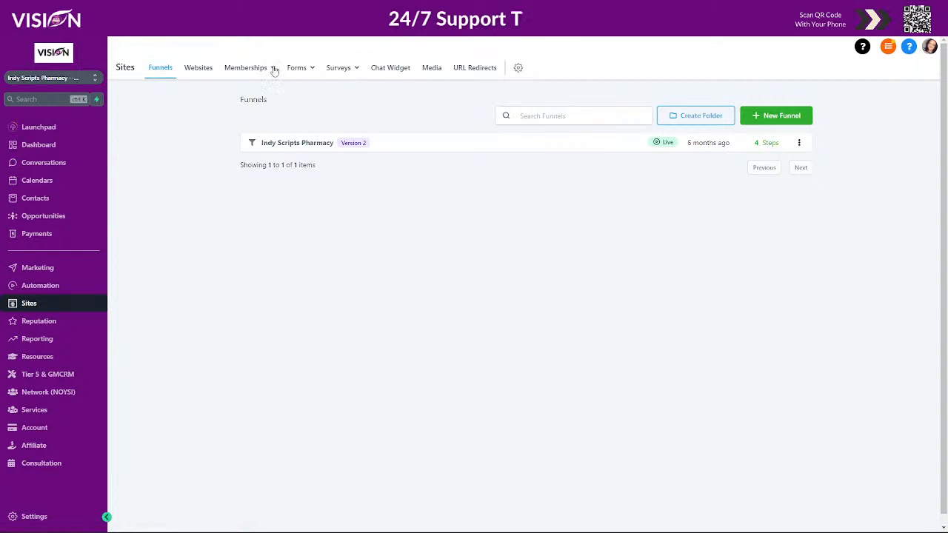
mouse_move(302, 69)
click(278, 89)
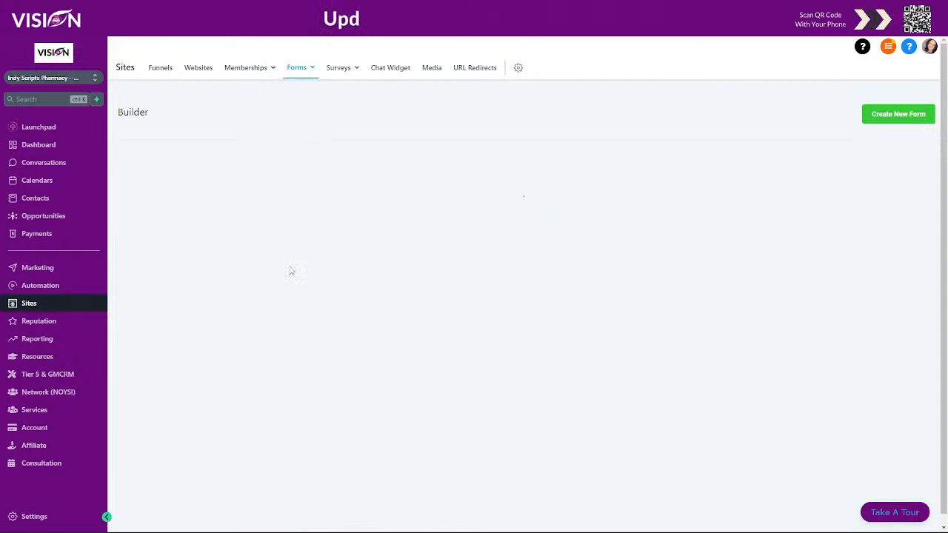
mouse_move(302, 76)
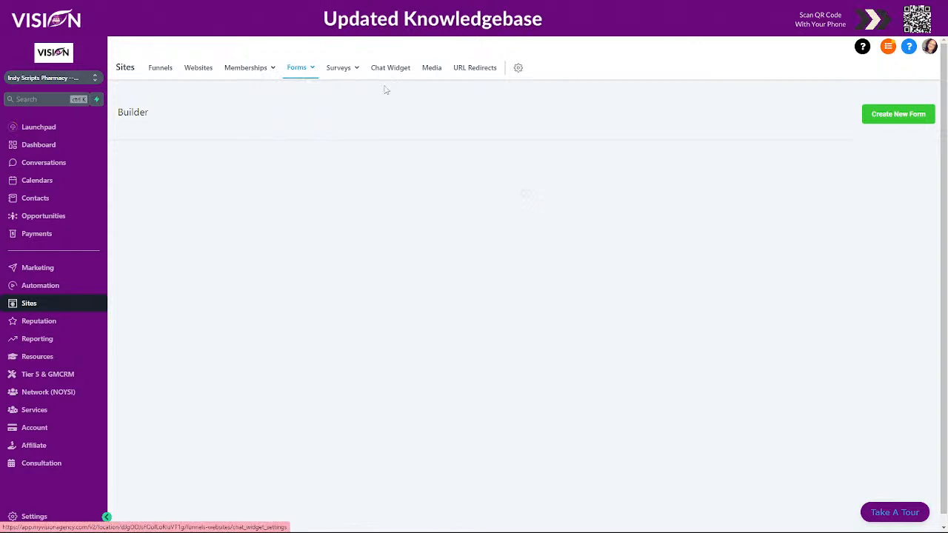
click(768, 283)
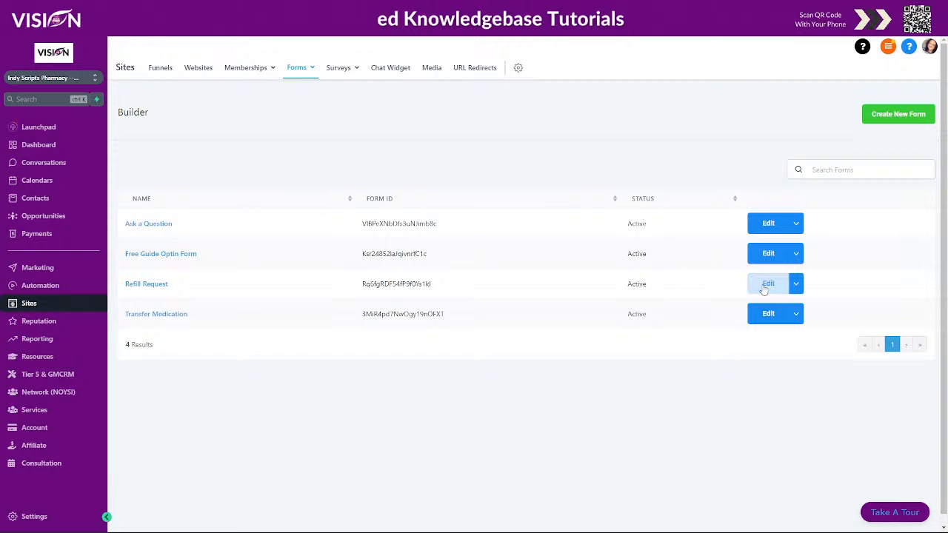
scroll(459, 288, down, 4)
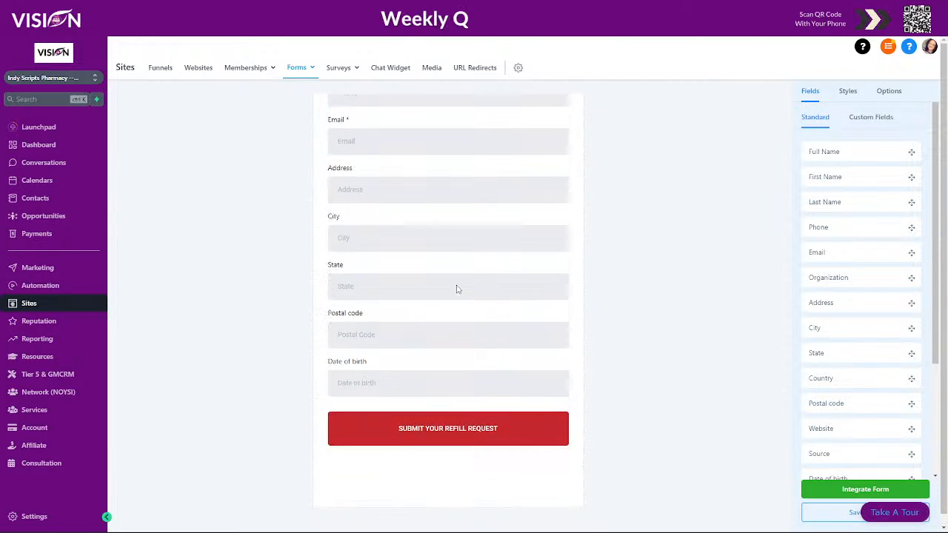
scroll(452, 302, up, 3)
scroll(392, 291, up, 1)
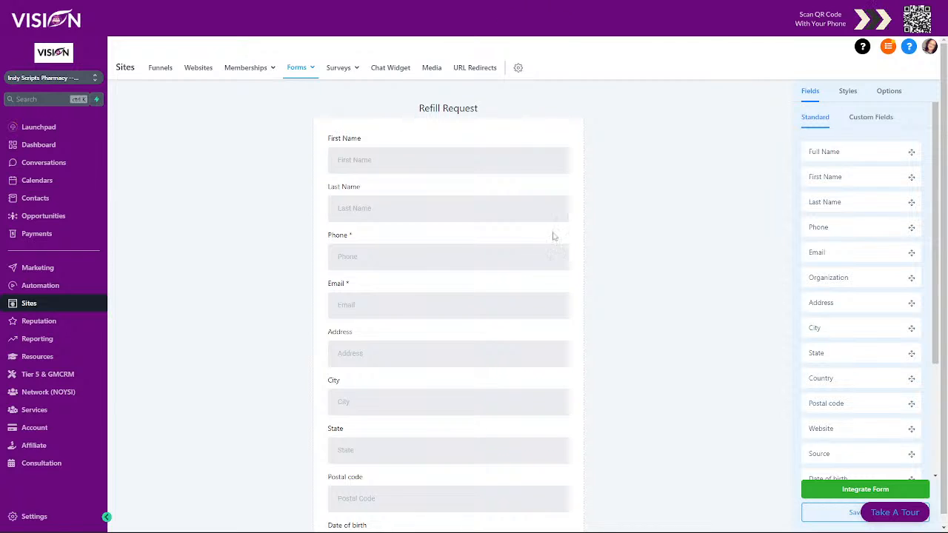
mouse_move(311, 80)
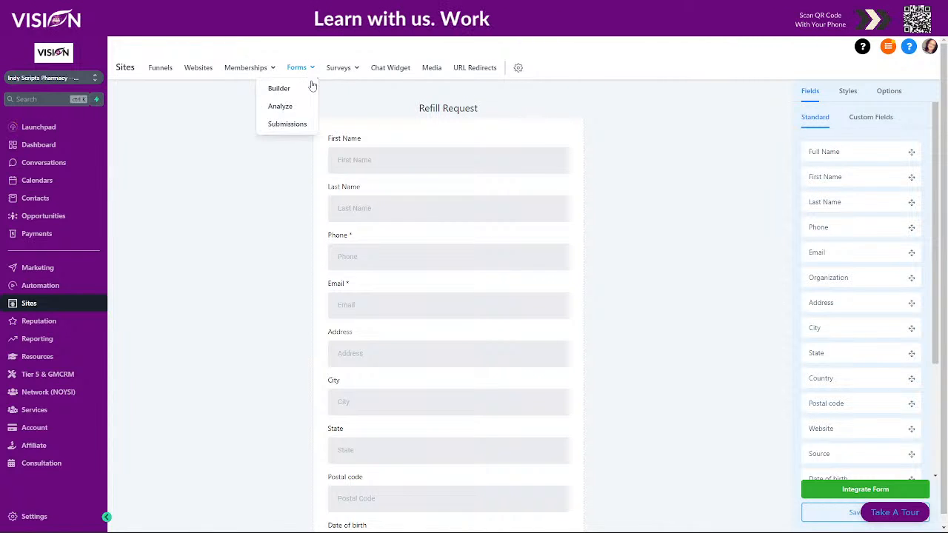
click(279, 89)
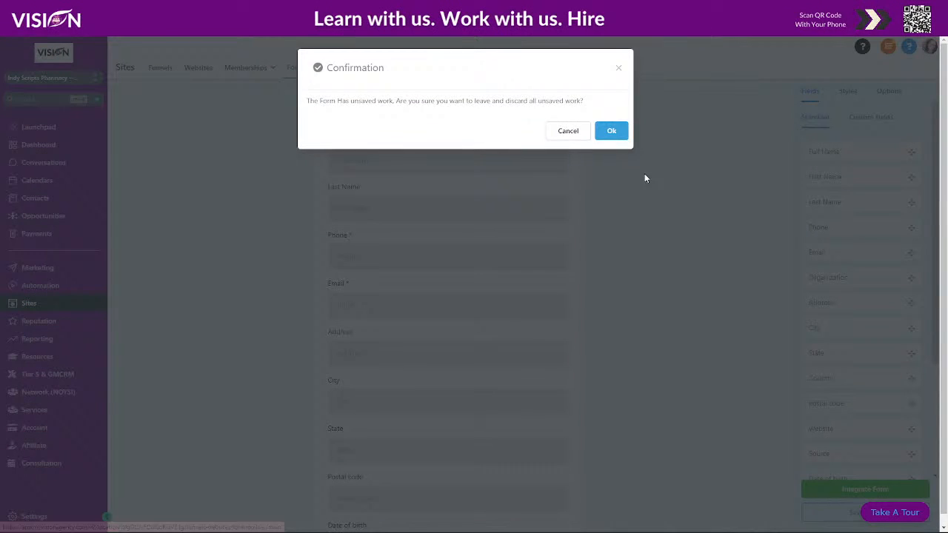
click(612, 131)
Create a new form, name it "Transfer Request" and save it
click(908, 115)
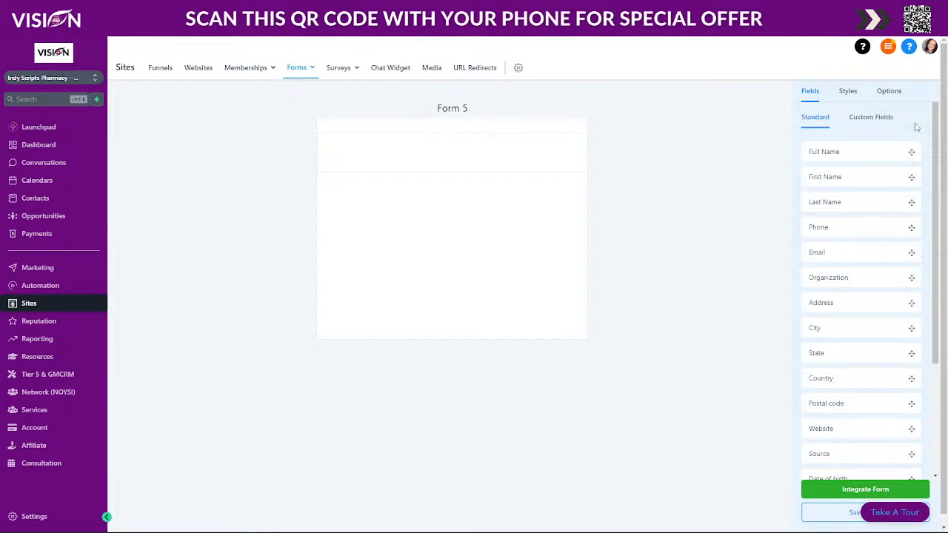
click(889, 91)
drag(841, 147, 803, 156)
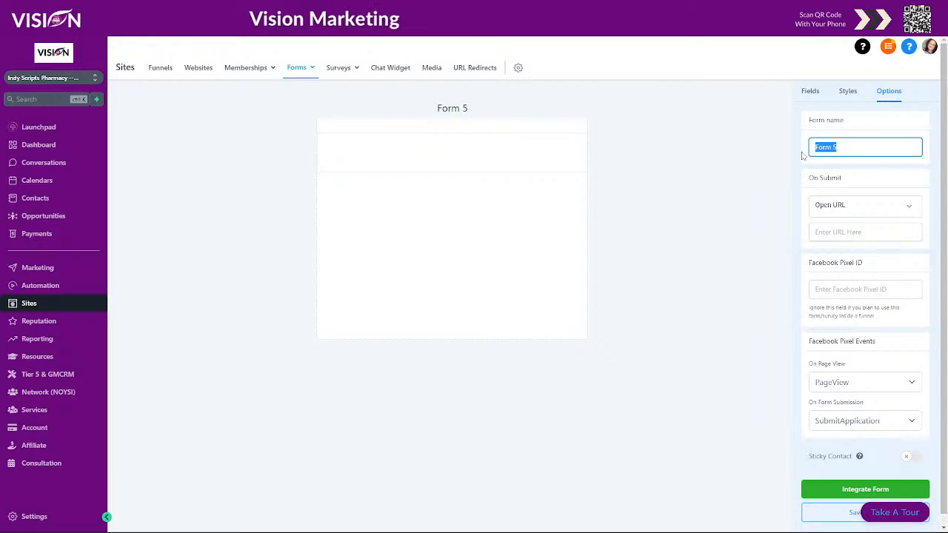
text(Transfer )
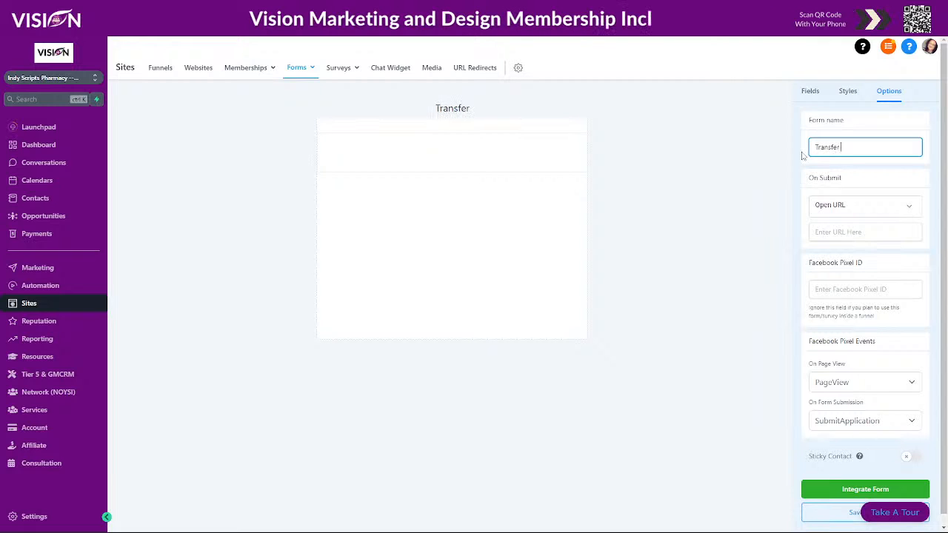
text(Request)
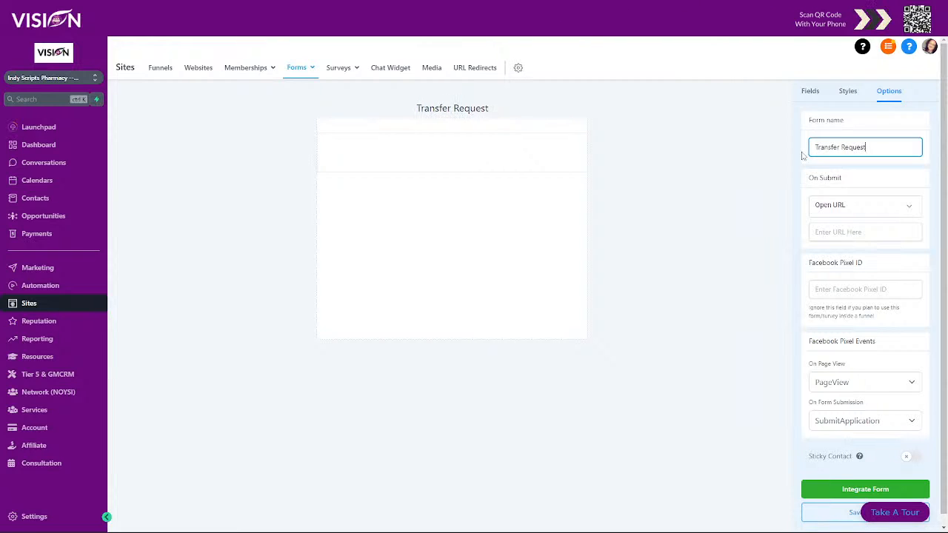
click(822, 516)
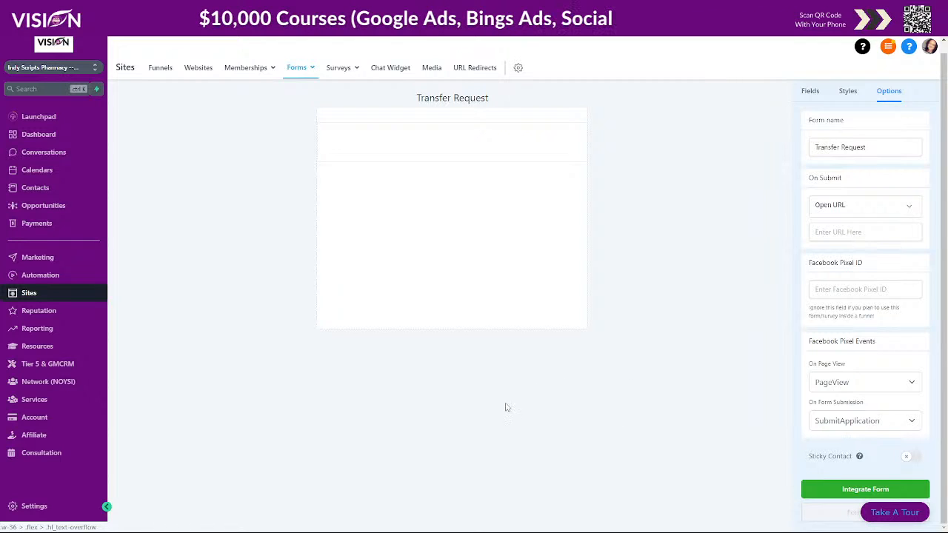
Set the Transfer Request form's On Submit action to Message and start editing its thank-you message
click(861, 208)
click(837, 246)
click(829, 232)
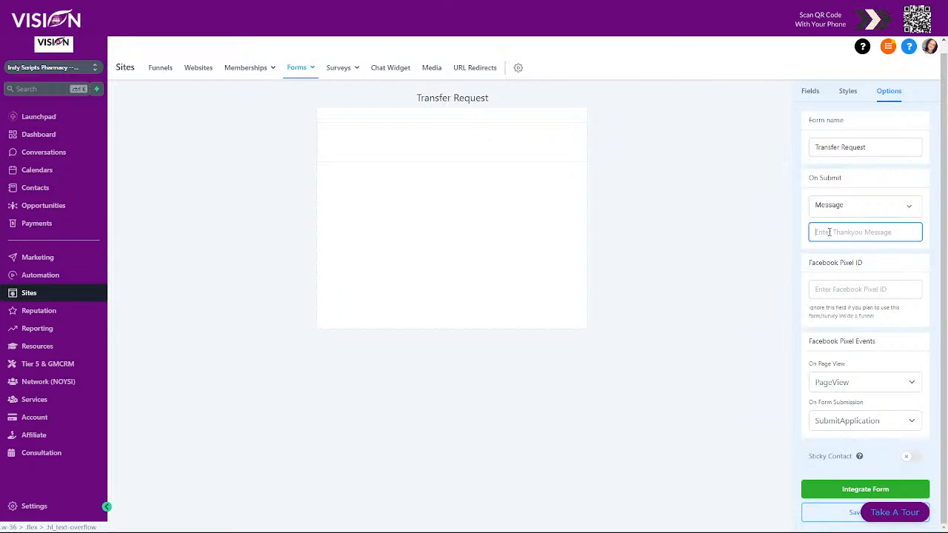
text(Thank)
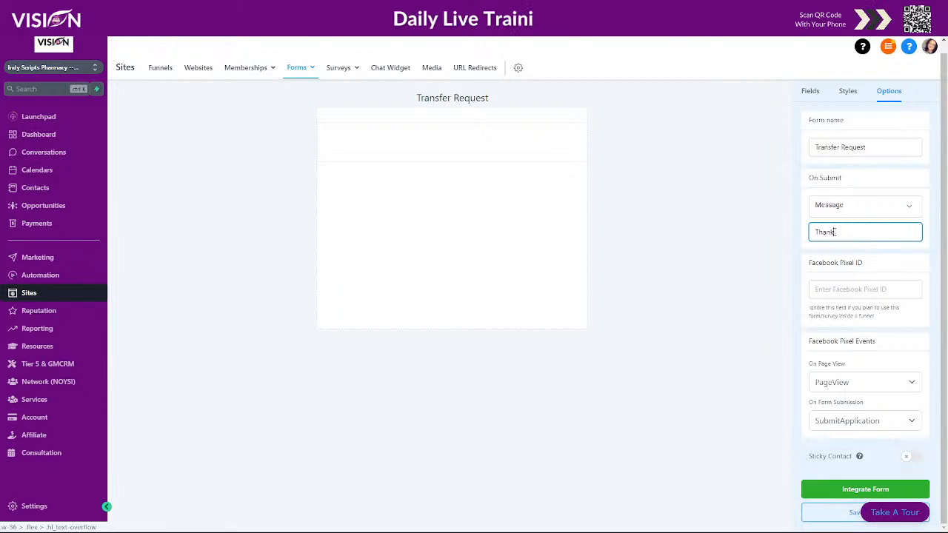
text( you for y)
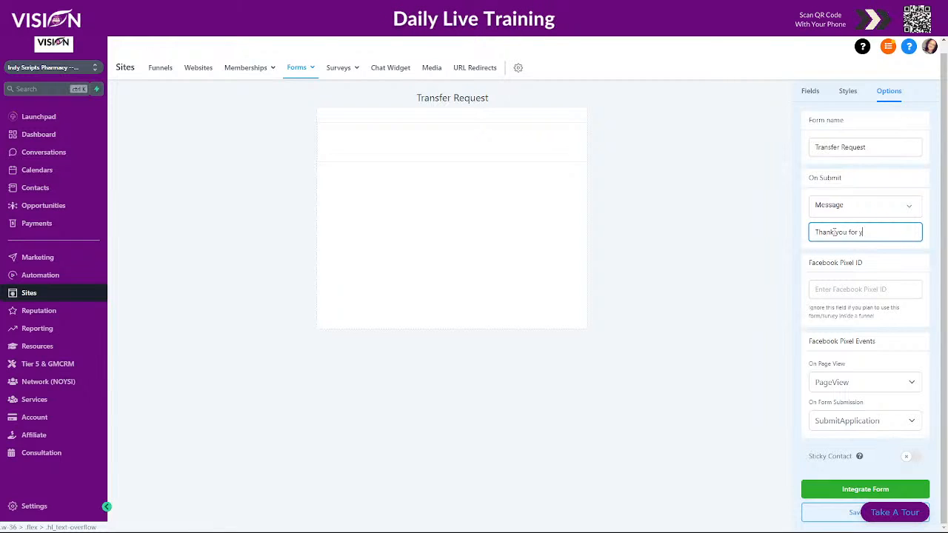
text(o)
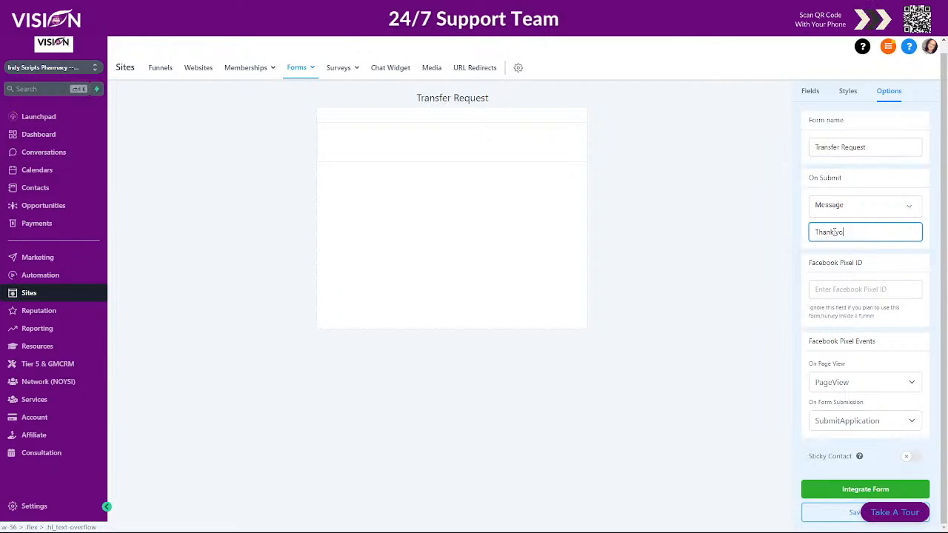
Enter the thank-you message "We have received your information and will be in contact as soon as we can. Please give us a call at"
text(urve )
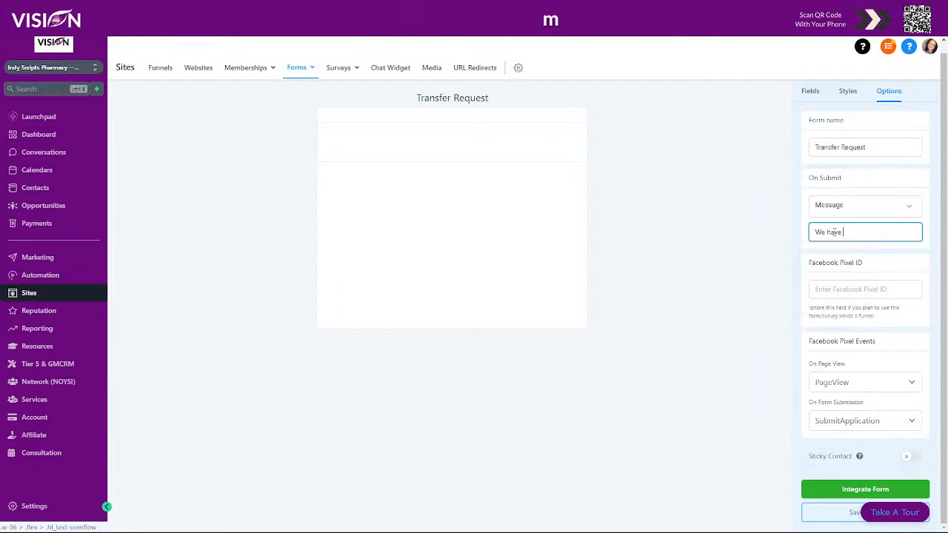
text(received your )
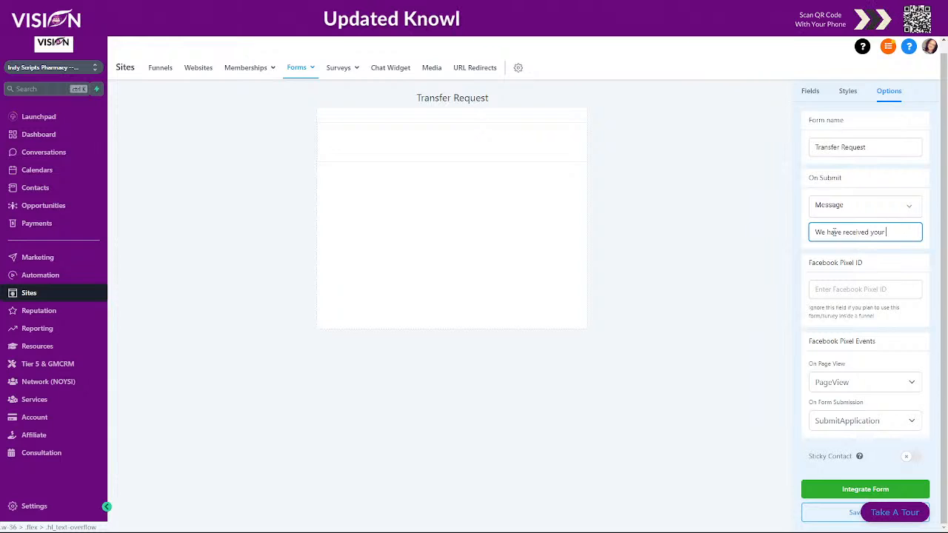
text(information a)
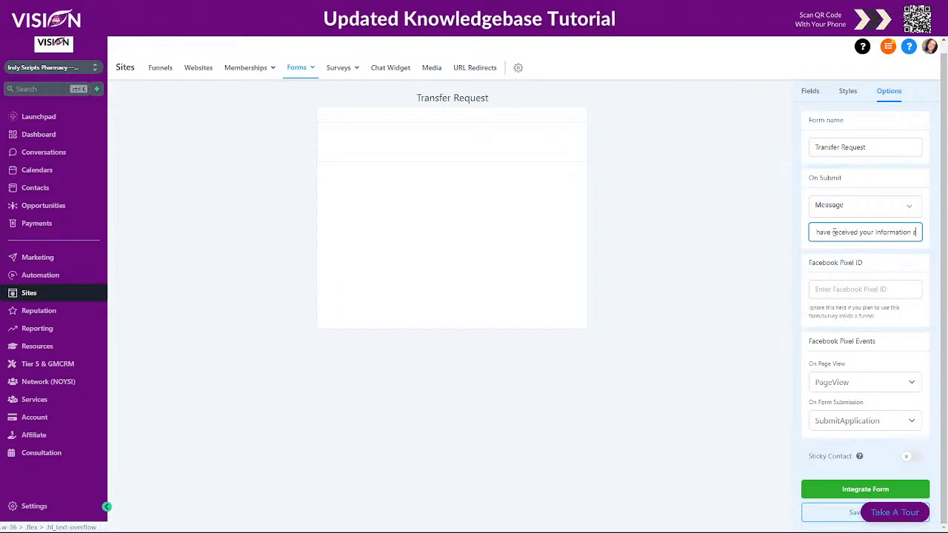
text(nd will be in)
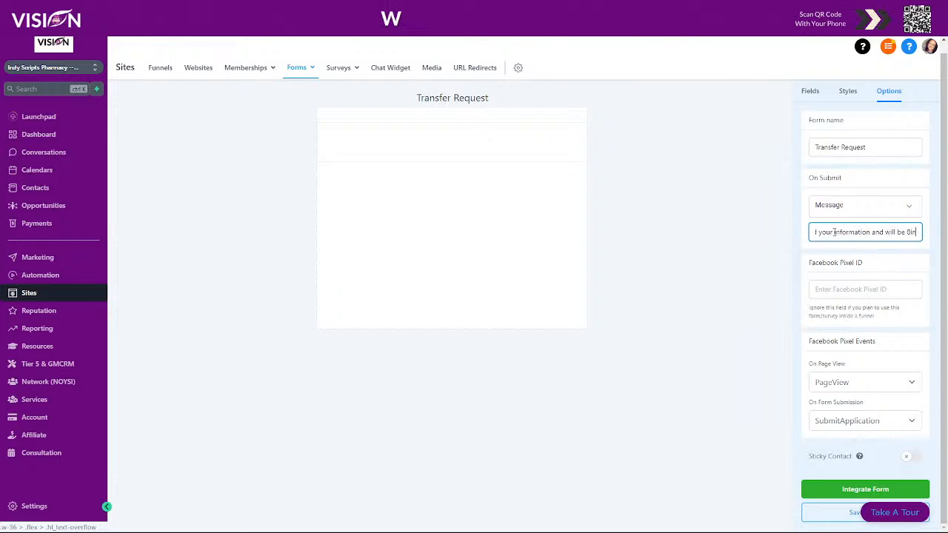
key(BackSpace)
key(BackSpace)
key(BackSpace)
text(in)
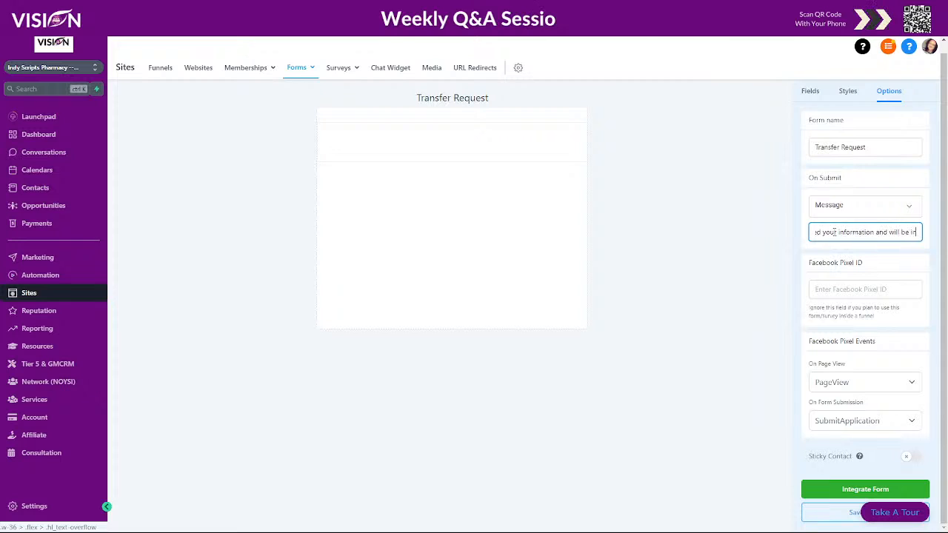
text( contact as soon as we can.)
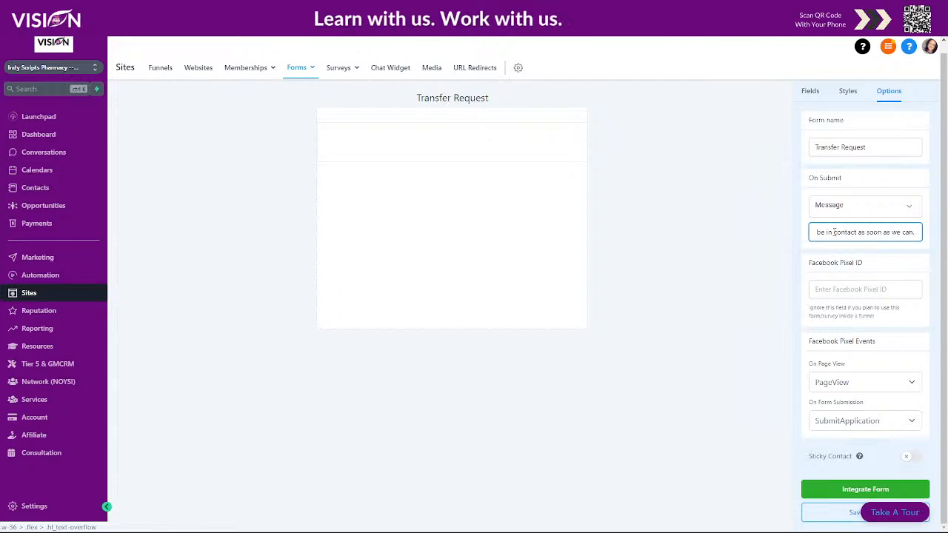
text( Please give us a)
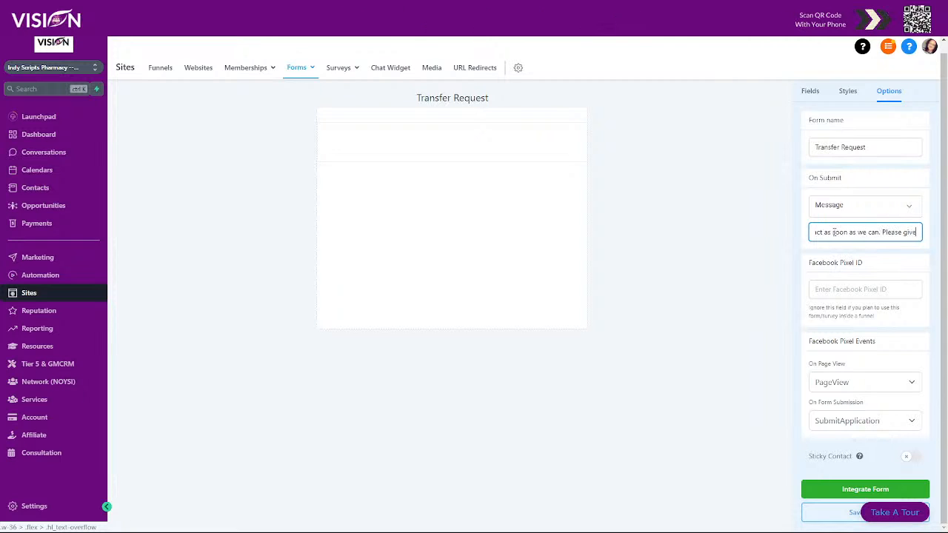
text( call at)
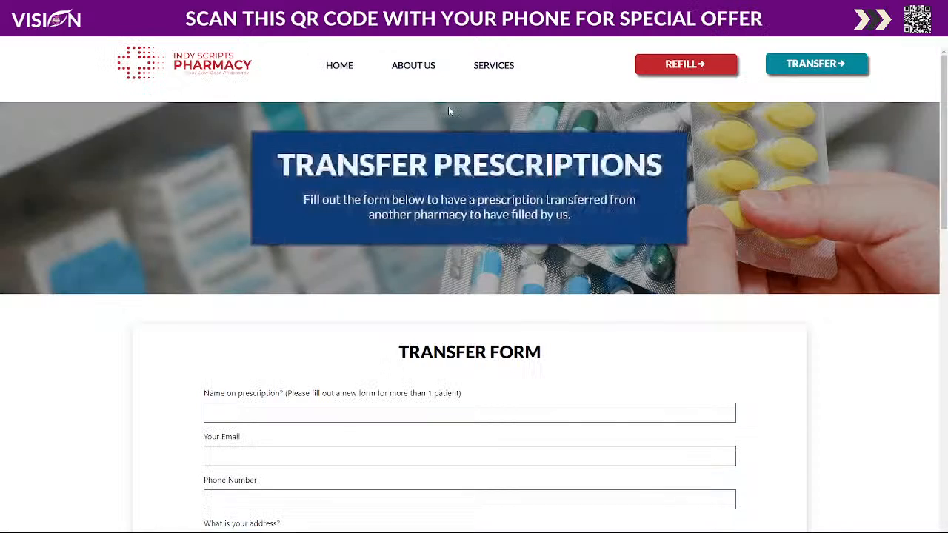
Switch to the Transfer Prescriptions web page and copy the pharmacy's phone number from the footer's contact details
scroll(612, 316, down, 15)
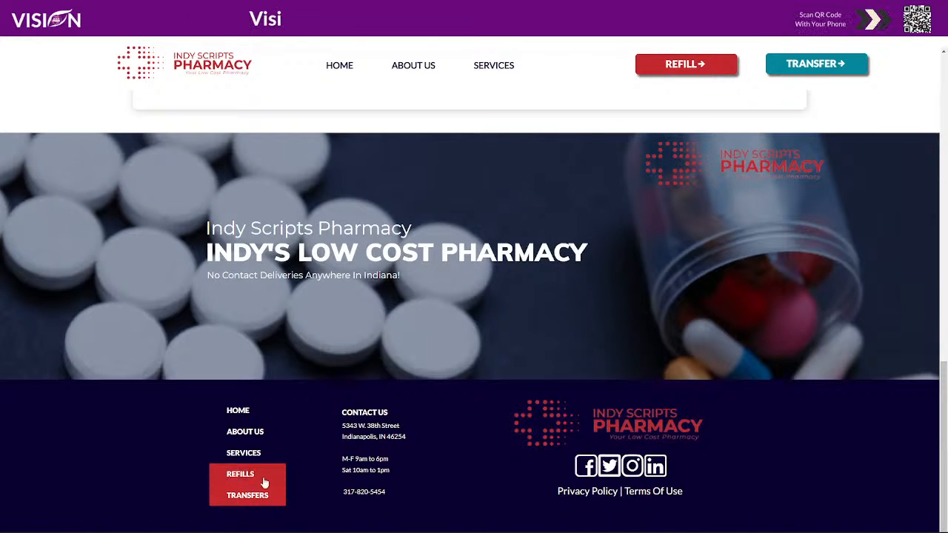
drag(343, 492, 408, 488)
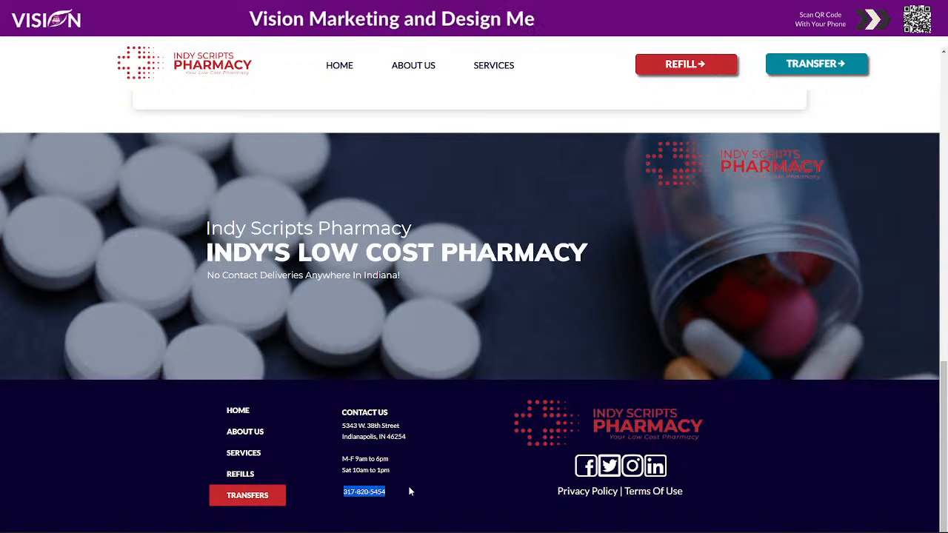
click(411, 479)
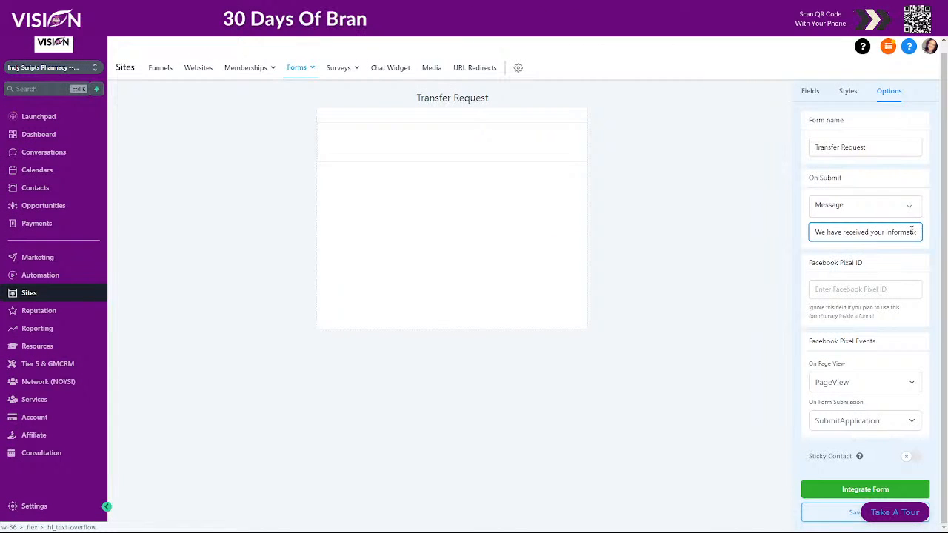
Return to the Transfer Request form and continue its thank-you message with "if you", leaving a gap after "call at" for the phone number
text(ion and will be in contact)
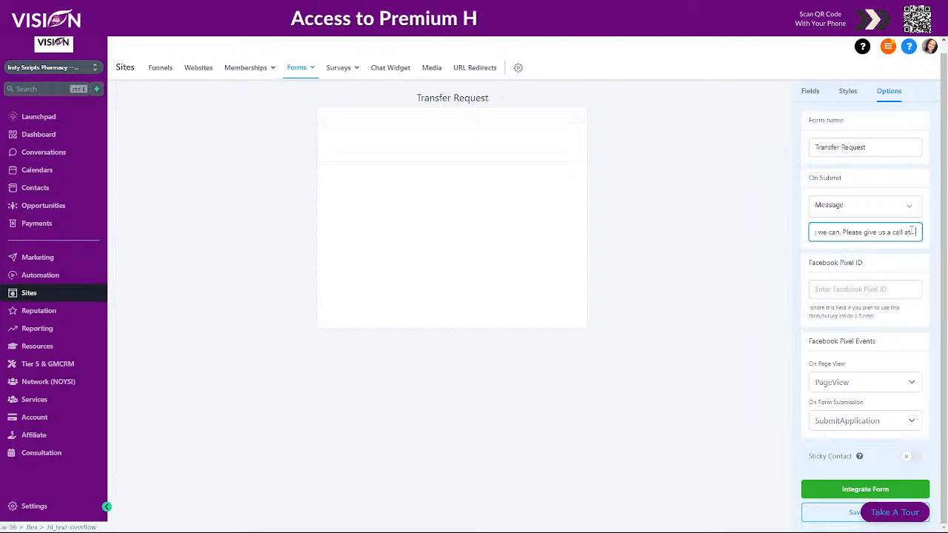
text( with you as soon as we can. Please give us a call at   if you)
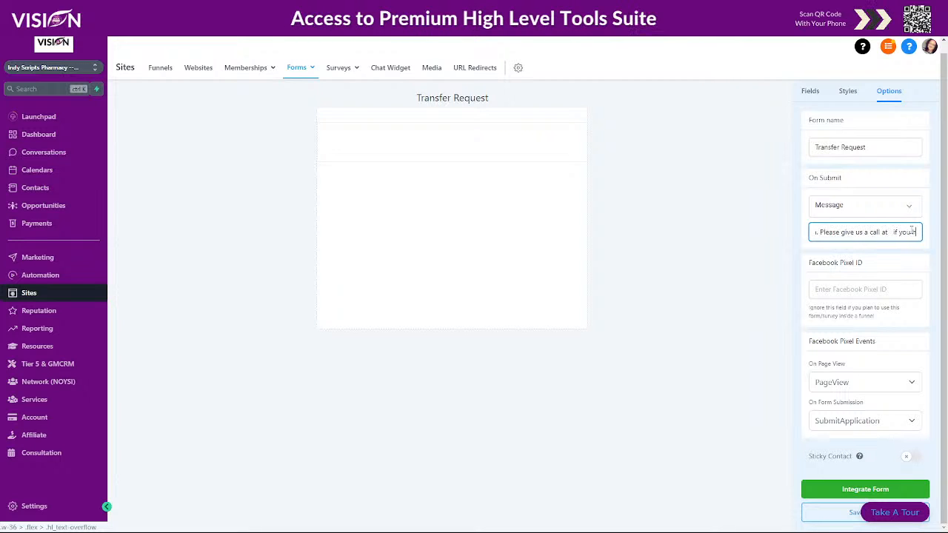
Delete the unfinished ending after "Please give us a call at" in the form's on-submit message
key(BackSpace)
key(BackSpace)
key(BackSpace)
key(BackSpace)
key(BackSpace)
key(BackSpace)
key(BackSpace)
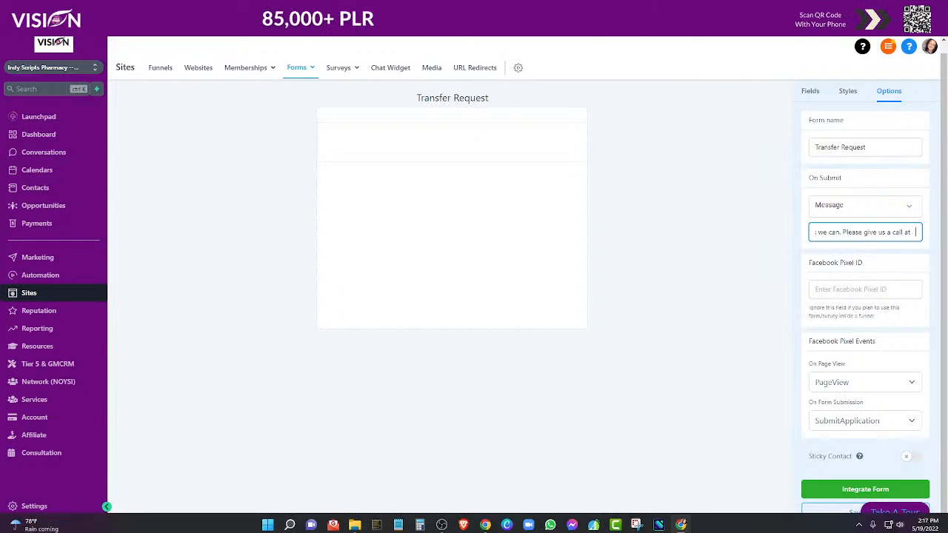
Copy the pharmacy's phone number from the contact details in the pharmacy website's footer
click(404, 521)
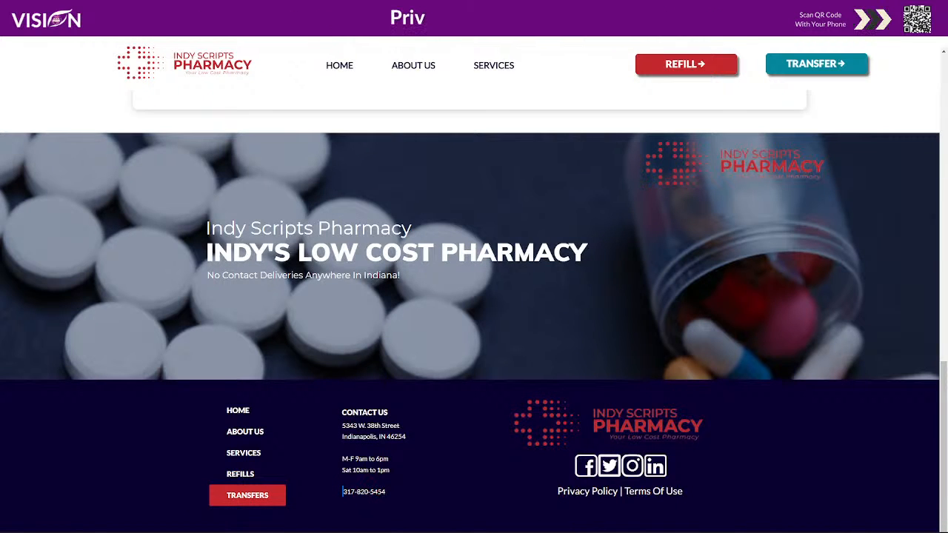
drag(379, 492, 344, 492)
key(ctrl+c)
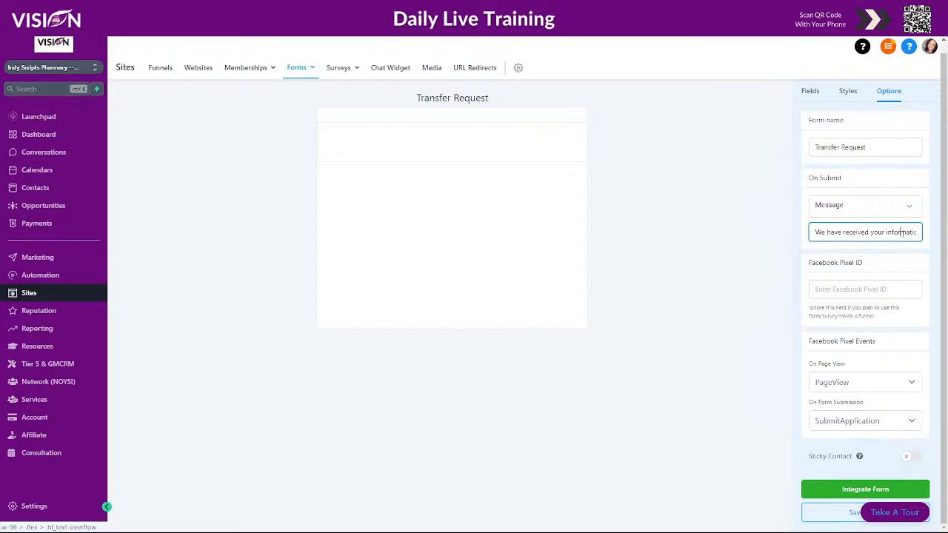
Insert the copied pharmacy phone number after "Please give us a call at" in the form's on-submit message
key(Right)
key(Right)
key(Right)
key(Right)
key(Right)
key(Right)
key(Right)
key(Right)
key(Right)
key(Right)
key(Right)
key(Right)
key(Right)
key(Right)
key(Right)
key(Right)
key(Right)
key(Right)
key(Right)
key(Right)
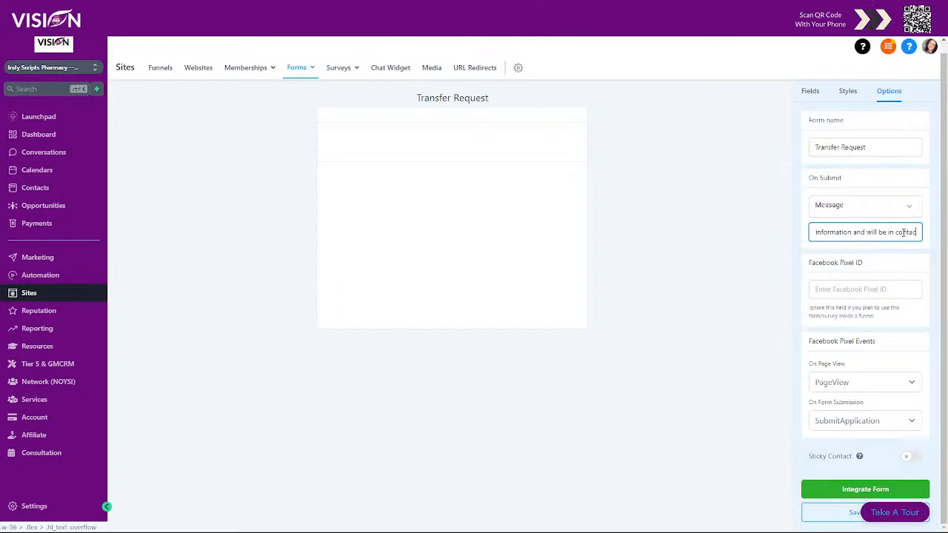
key(Right)
key(Right)
key(Right)
key(Right)
key(Right)
key(Right)
key(Right)
key(Right)
key(Right)
key(Right)
key(Right)
key(Right)
key(Right)
key(Right)
key(Right)
key(Right)
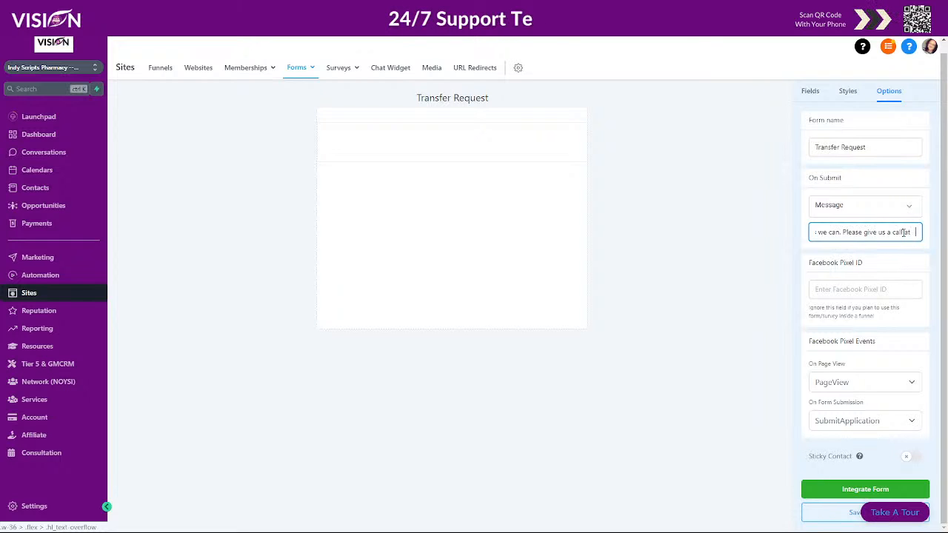
key(BackSpace)
key(BackSpace)
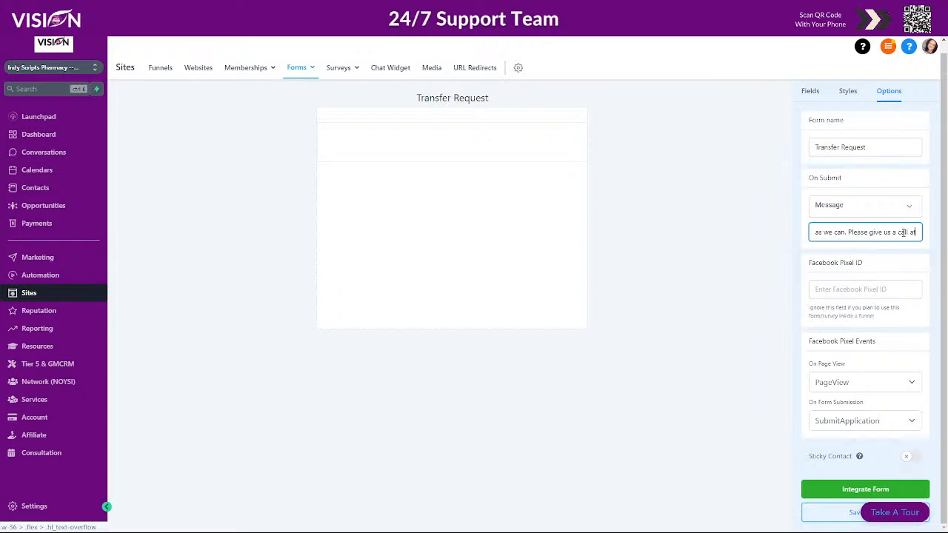
key(ctrl+v)
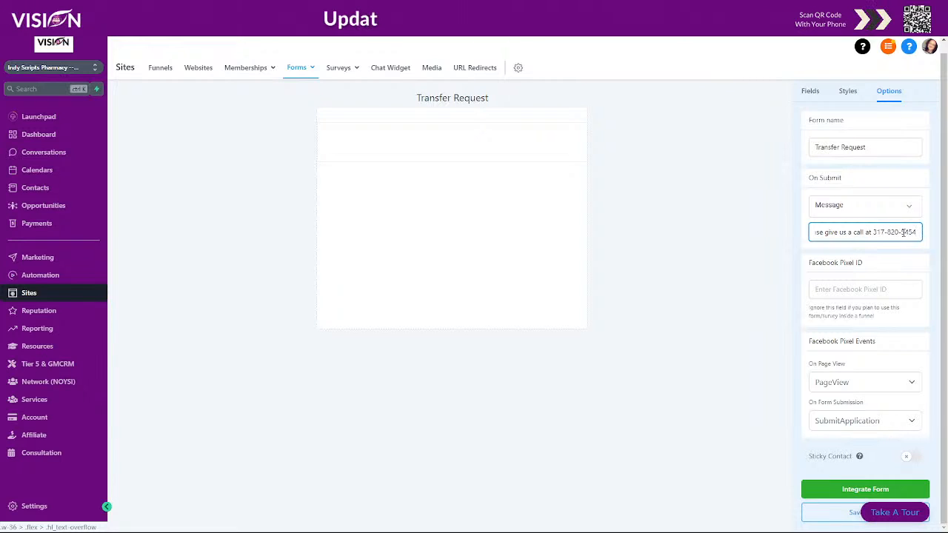
Complete the on-submit message with "if you have any questions" after the phone number and save the form
text(if you)
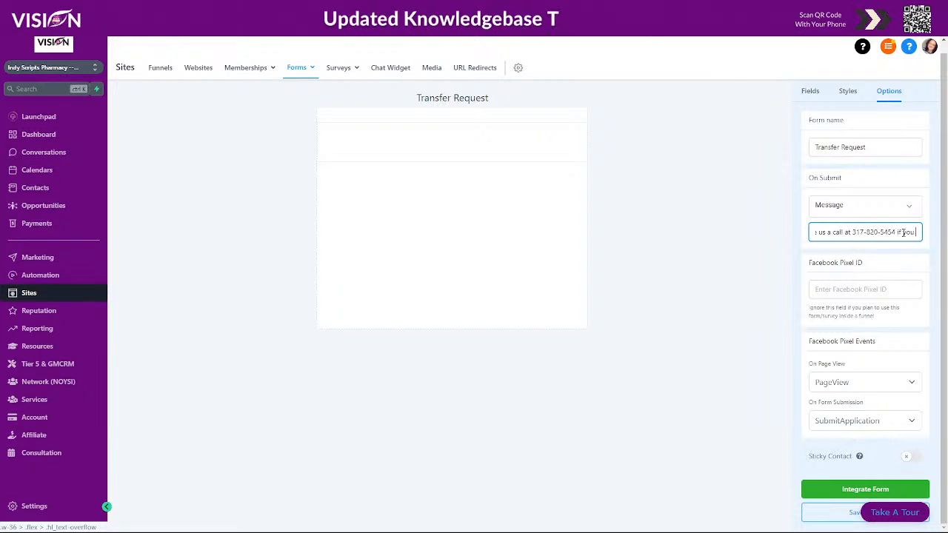
text( have any)
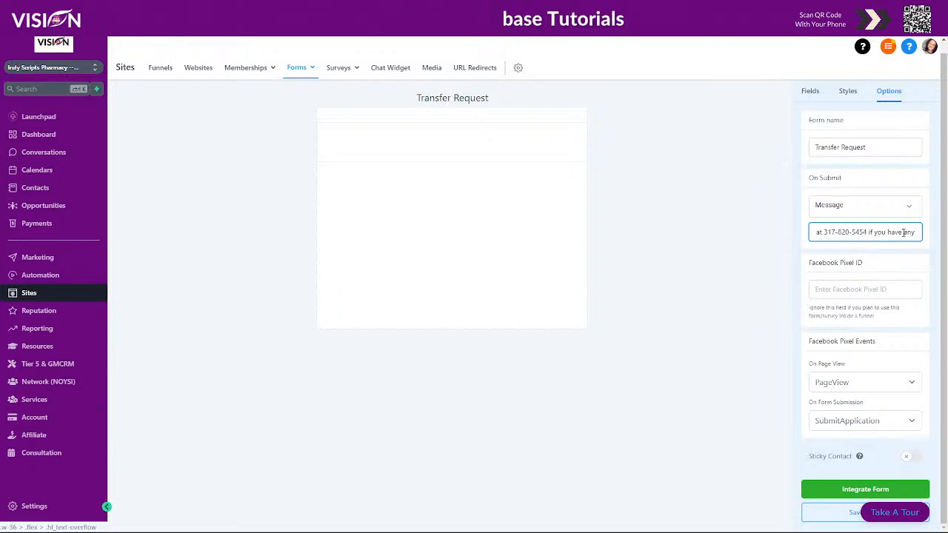
text( questions)
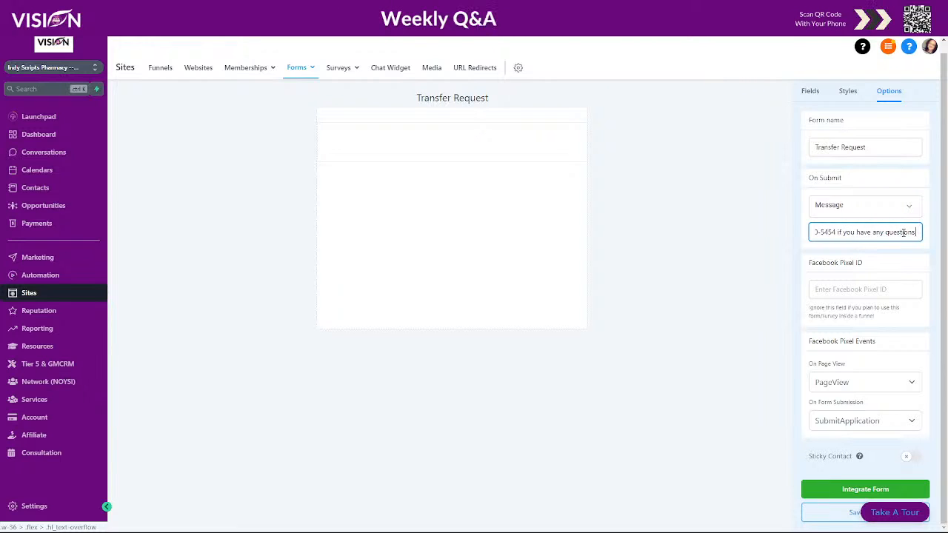
click(839, 520)
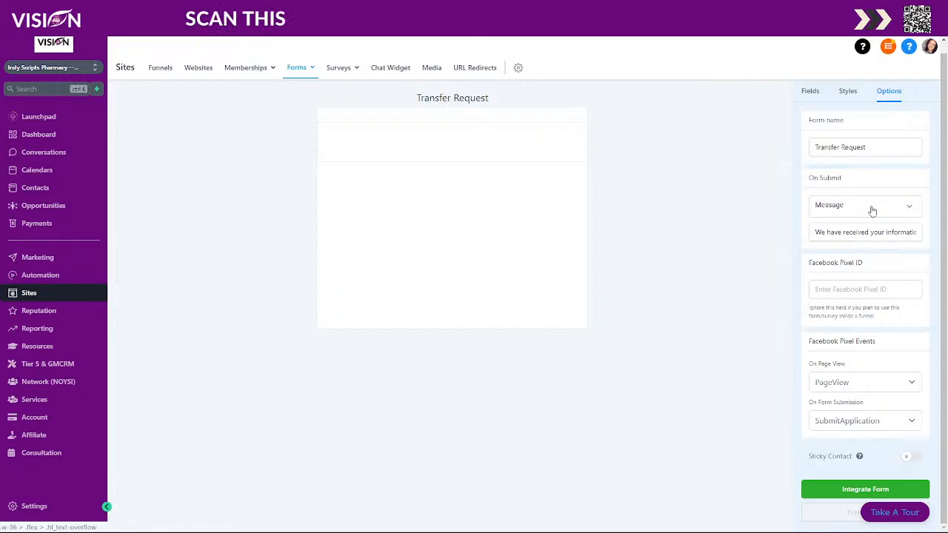
Copy the label "Name on prescription? (Please fill out a new form for more than 1 patient)" from the pharmacy website's transfer form
click(810, 91)
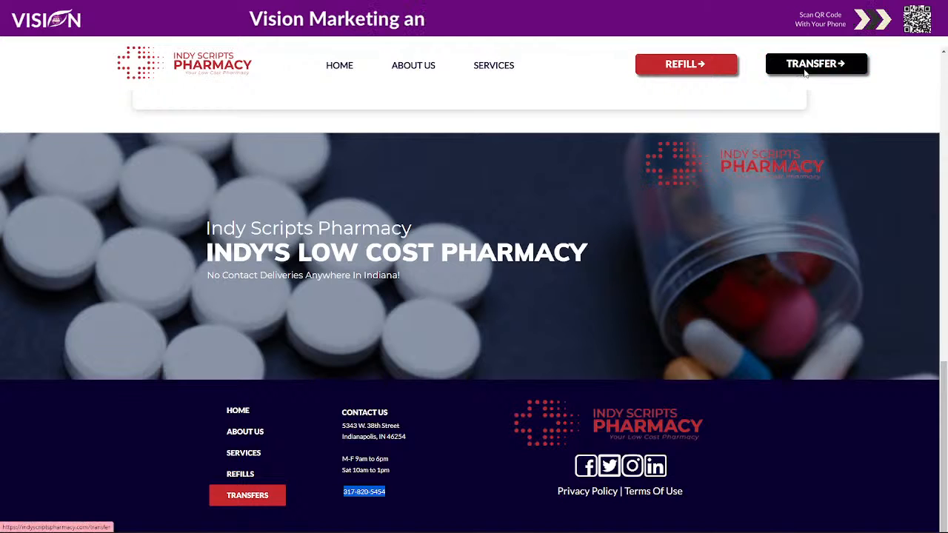
click(805, 72)
scroll(514, 272, down, 3)
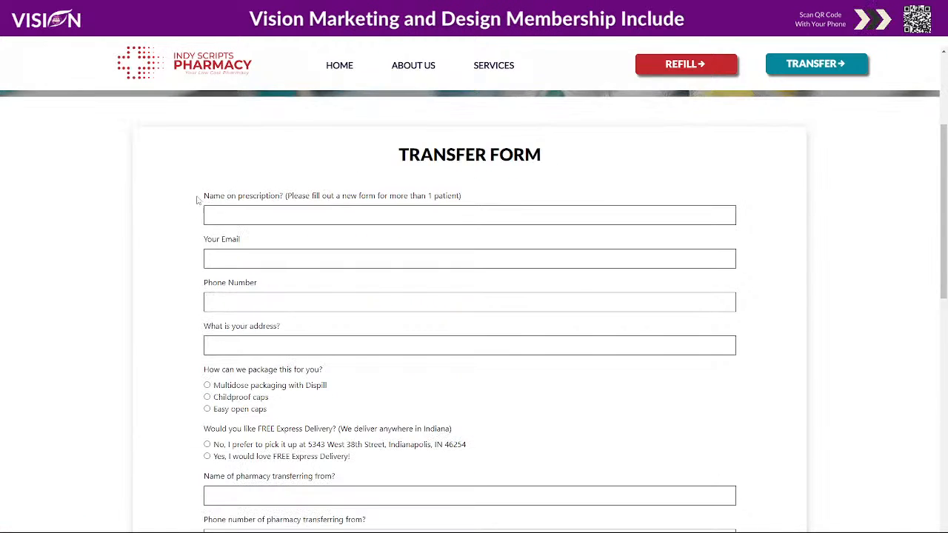
scroll(198, 200, down, 1)
drag(203, 141, 474, 148)
key(ctrl+c)
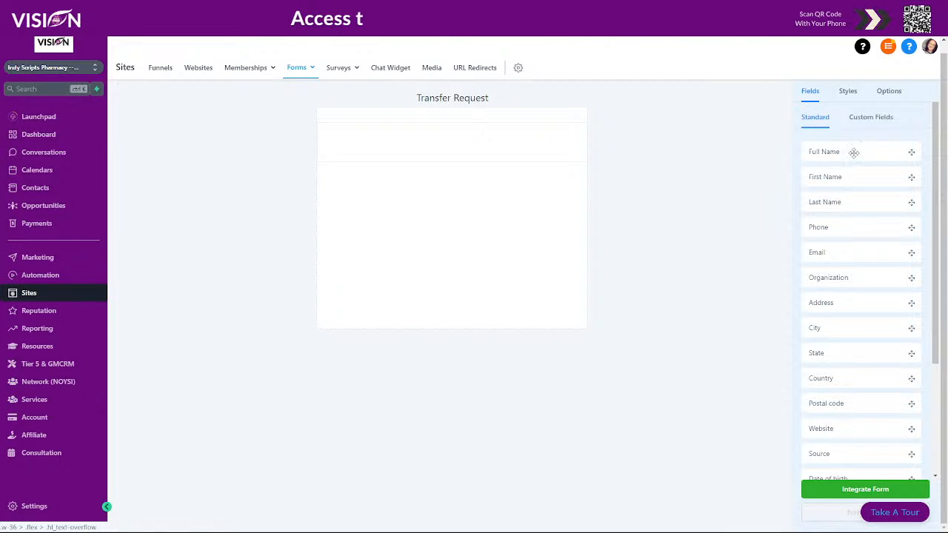
Add a required Full Name field titled "Name on prescription? (Please fill out a new form for more than 1 patient)"
drag(854, 152, 415, 148)
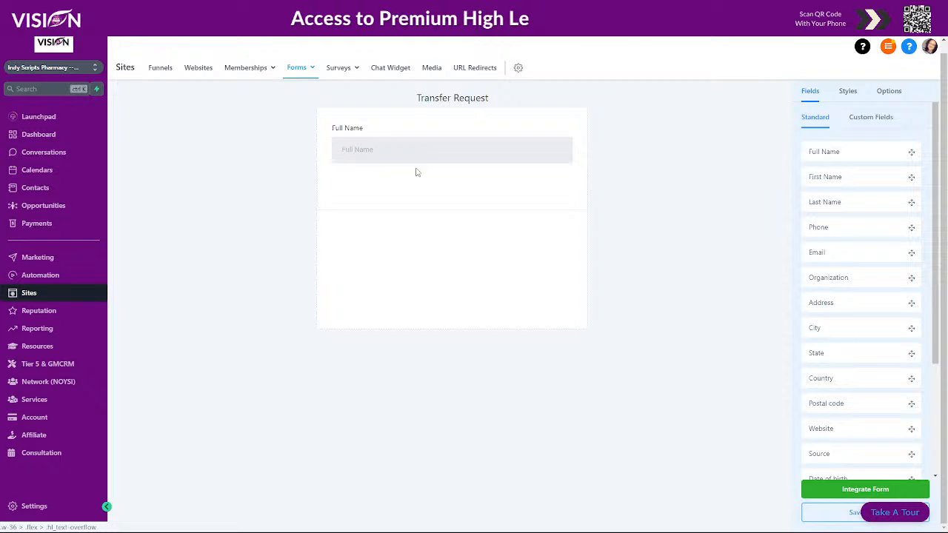
click(364, 134)
drag(851, 118, 785, 124)
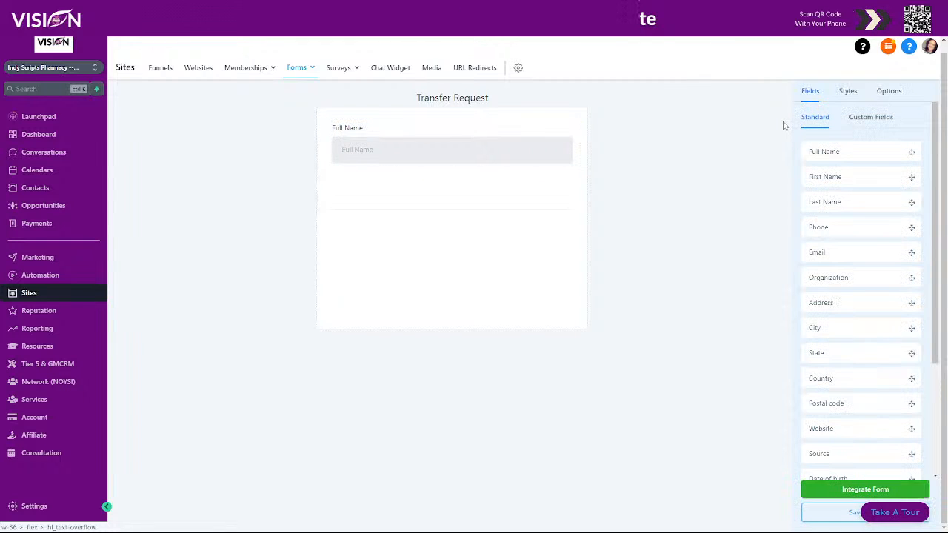
click(356, 131)
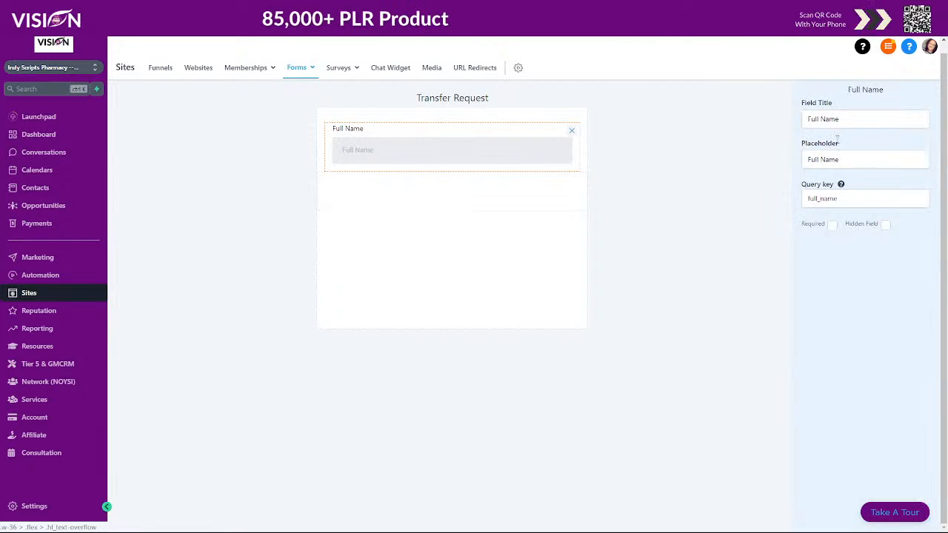
triple_click(865, 121)
key(ctrl+v)
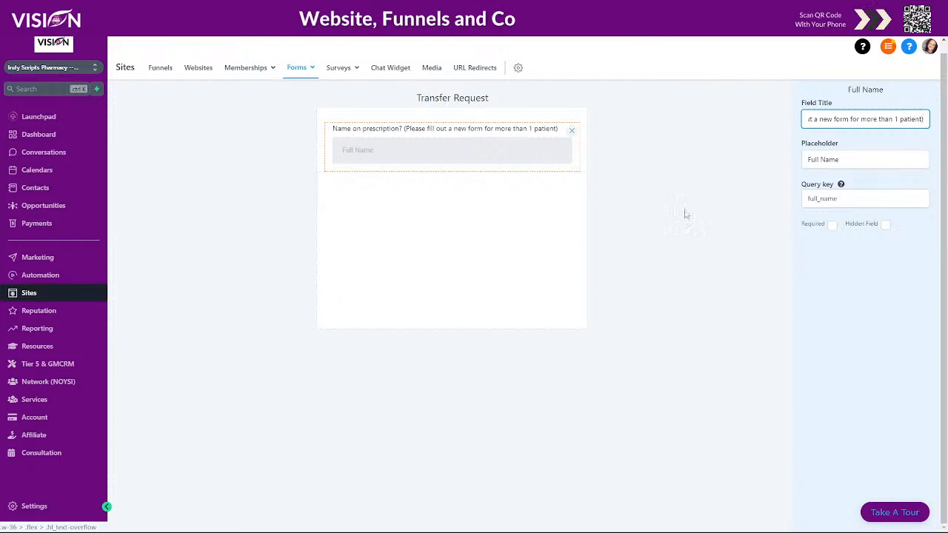
click(831, 224)
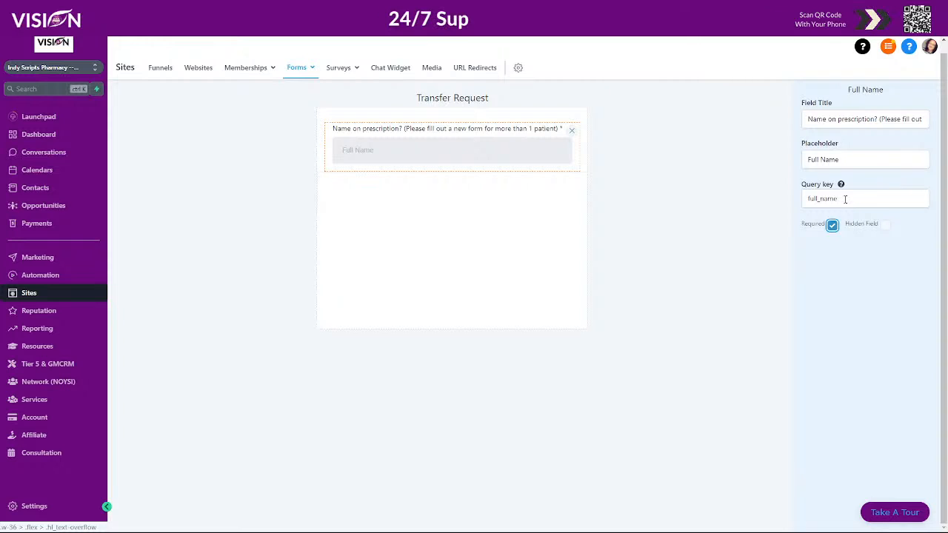
drag(845, 199, 800, 203)
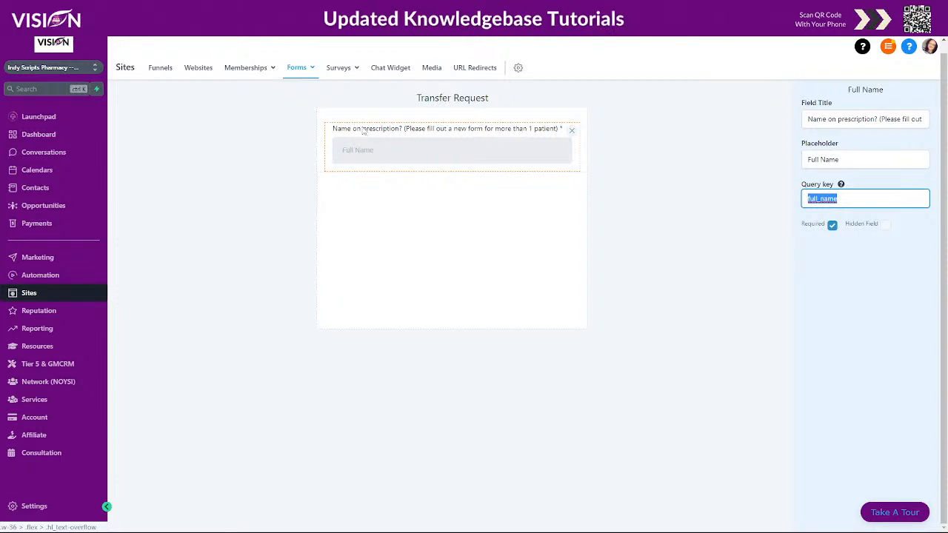
drag(851, 157, 801, 136)
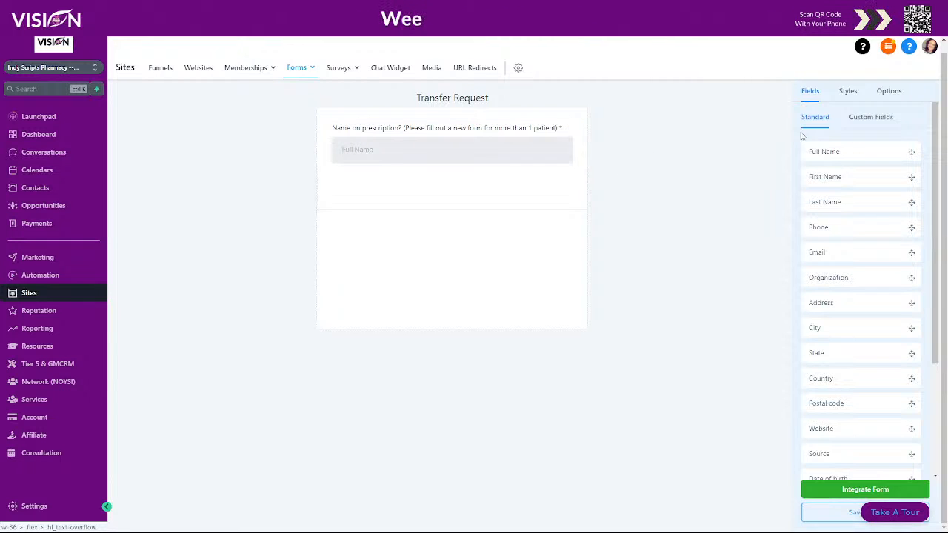
click(397, 150)
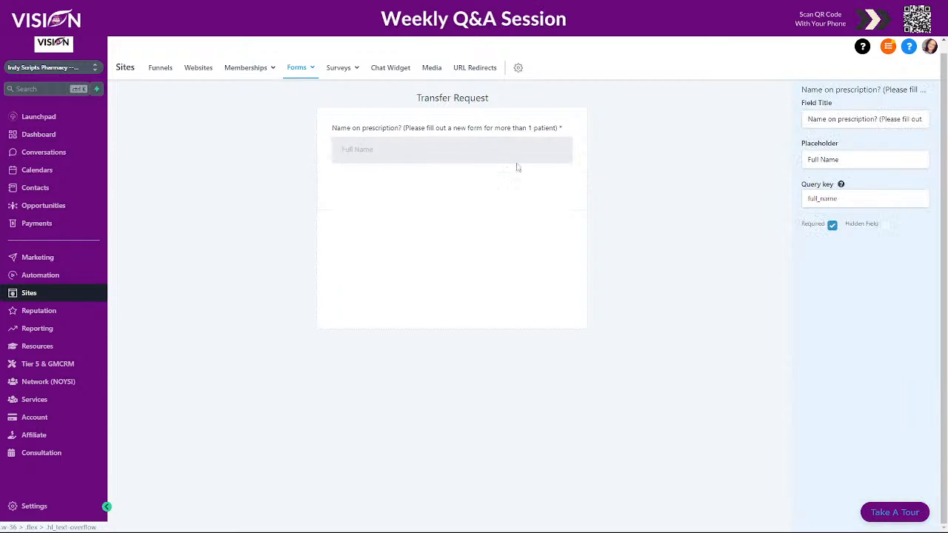
drag(857, 156, 790, 160)
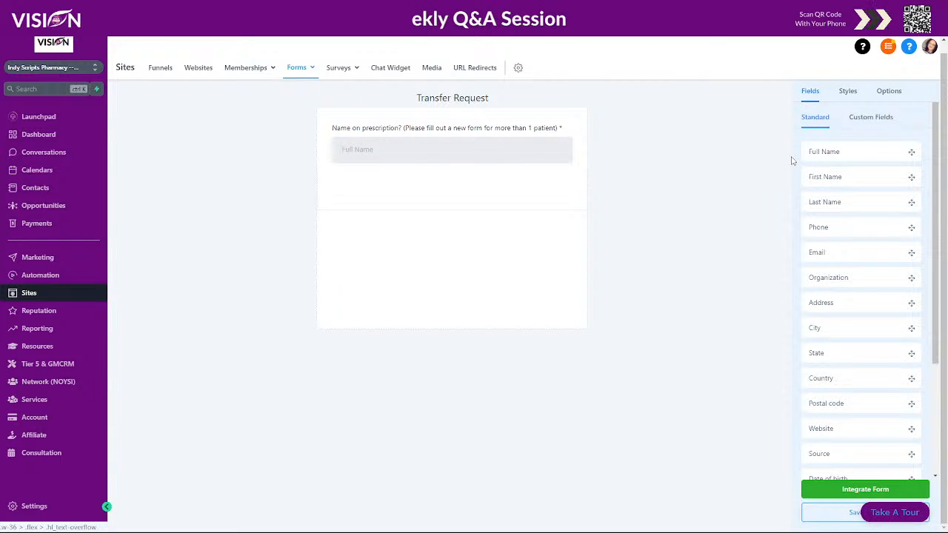
Set the name field's placeholder to "Name on prescription? (Please fill out a new form for more than 1 patient)"
click(423, 136)
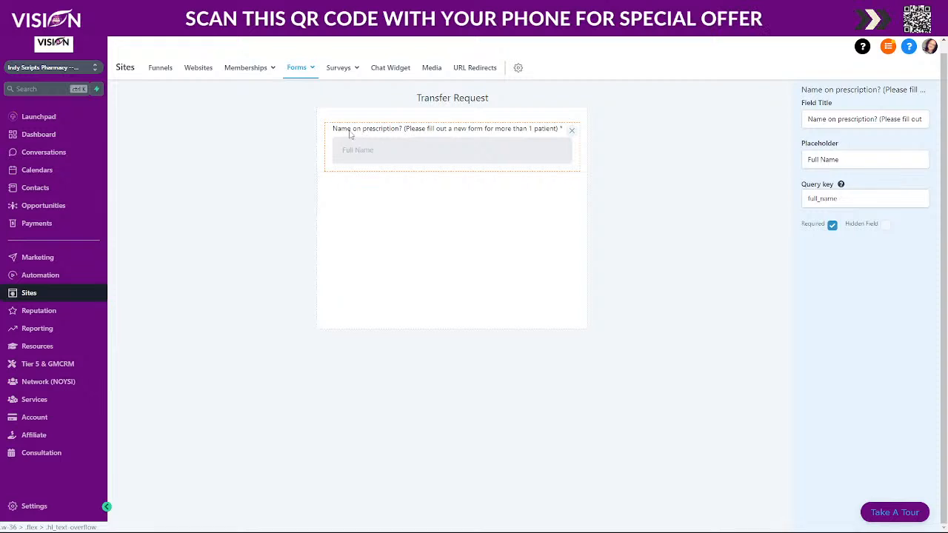
drag(849, 155, 795, 167)
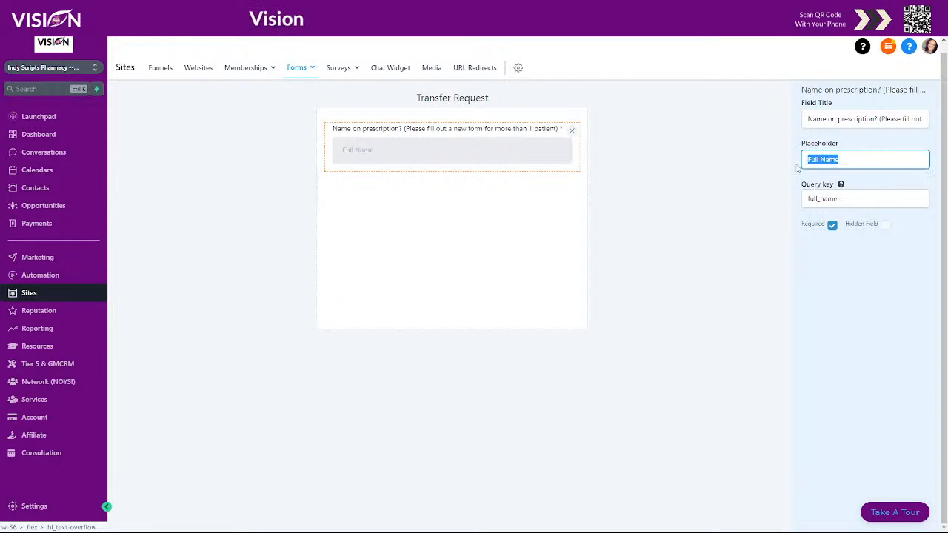
key(ctrl+v)
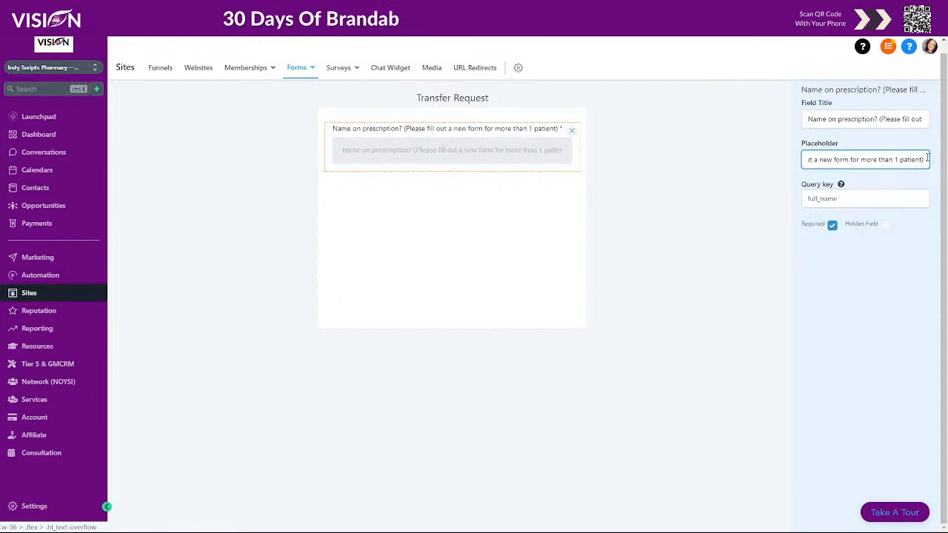
drag(930, 160, 761, 177)
click(763, 180)
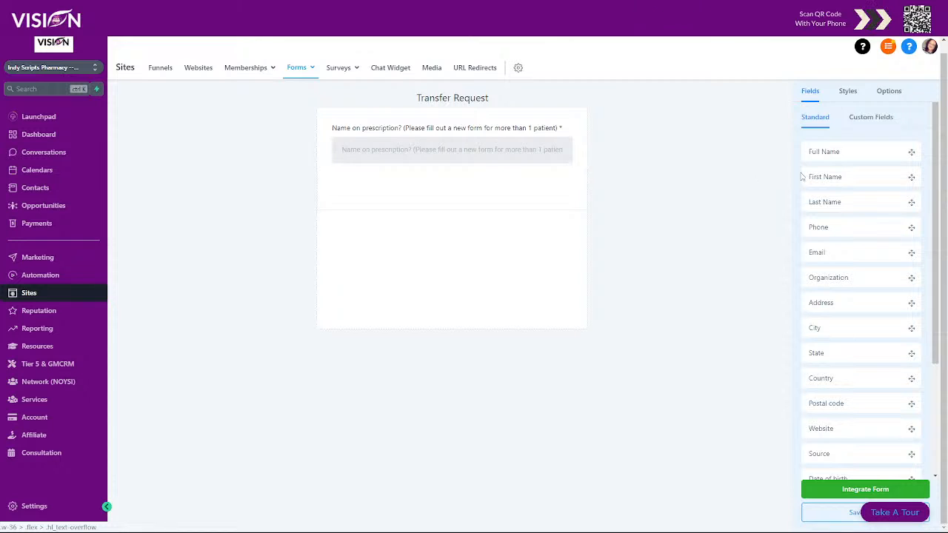
Set the prescription name field's placeholder to "Full Name" and save the form
click(414, 157)
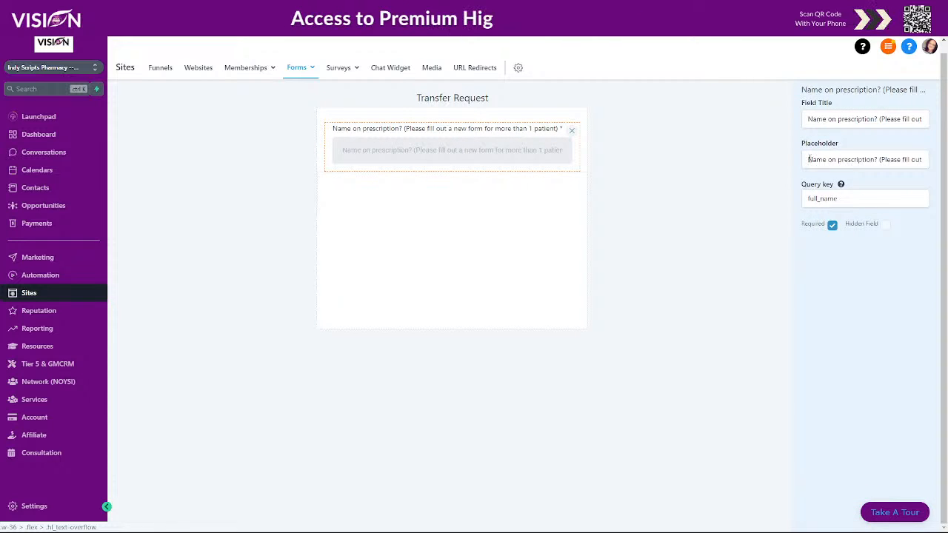
drag(807, 159, 923, 159)
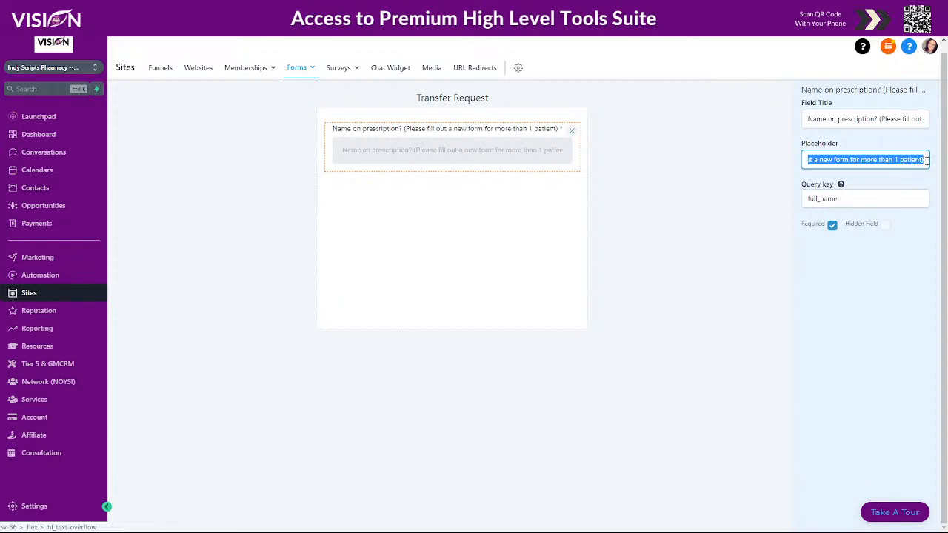
key(BackSpace)
text(Fu)
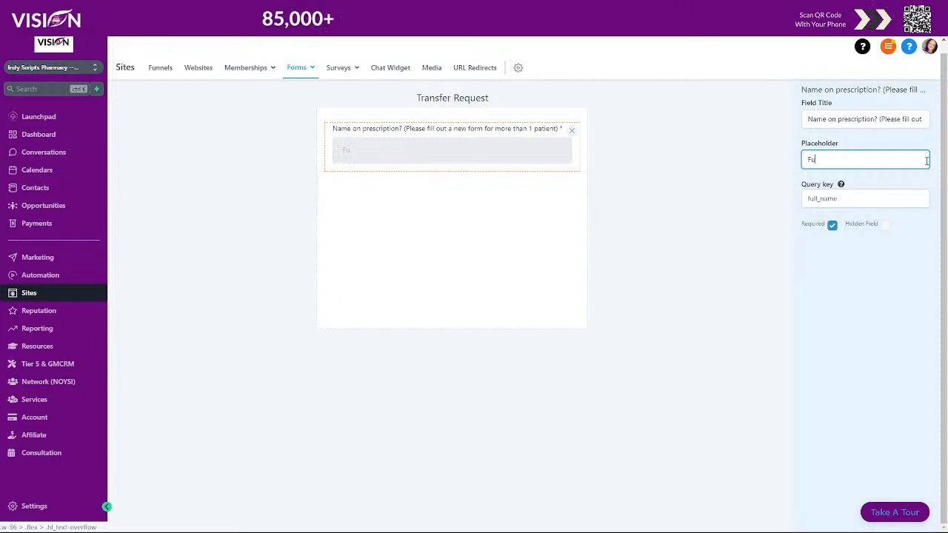
text(ll Name)
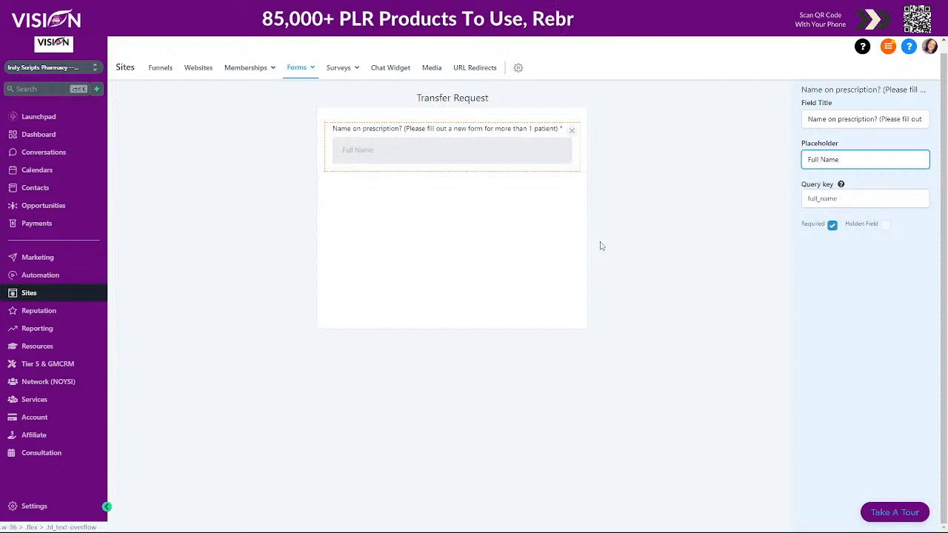
click(446, 98)
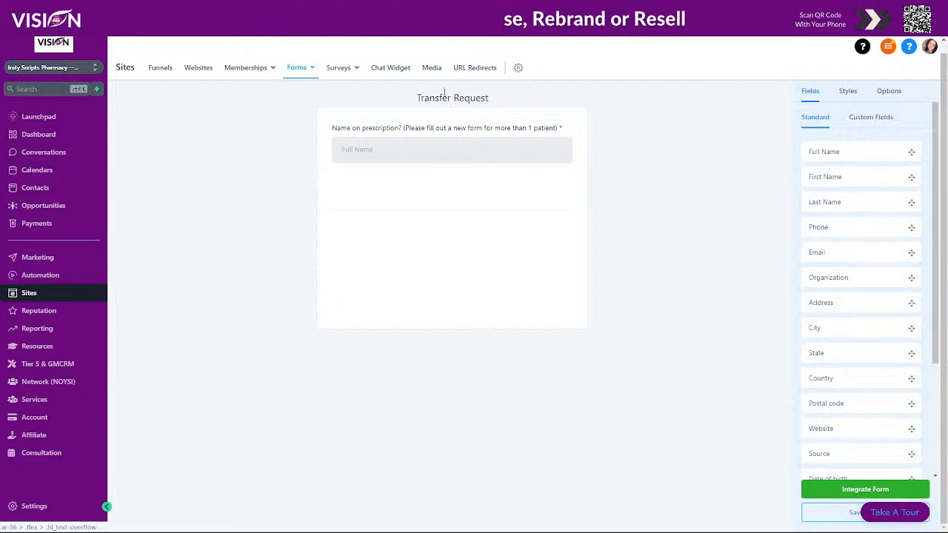
click(824, 517)
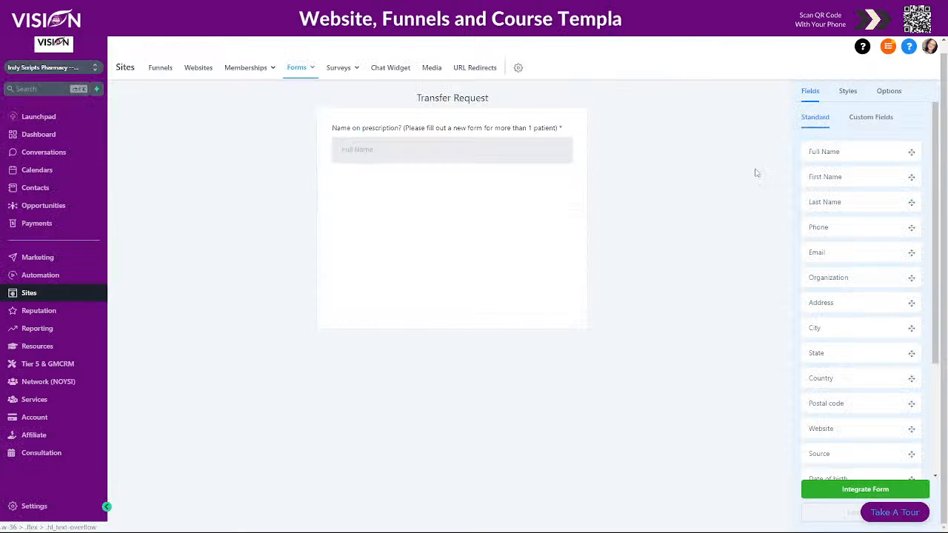
Add the standard Email field and then the Phone field below the prescription name field
drag(853, 255, 392, 199)
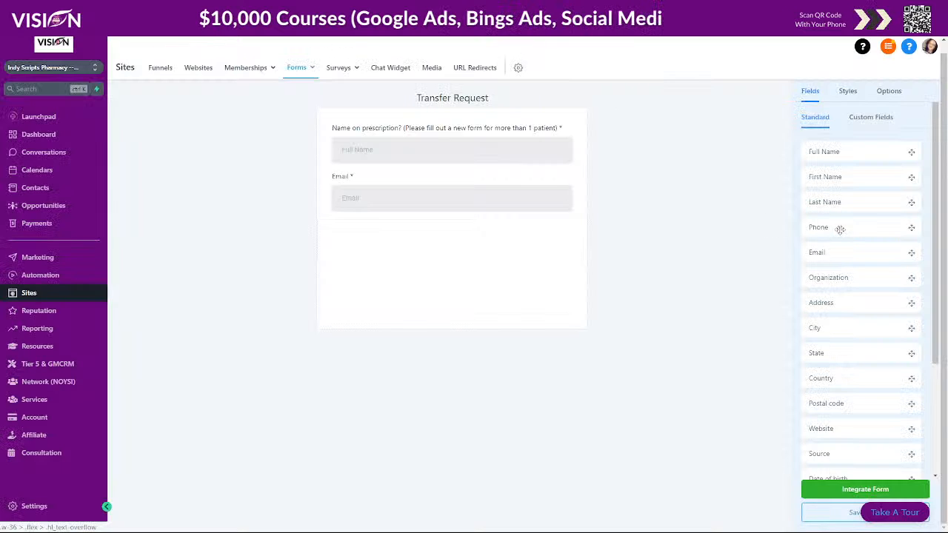
drag(839, 229, 373, 246)
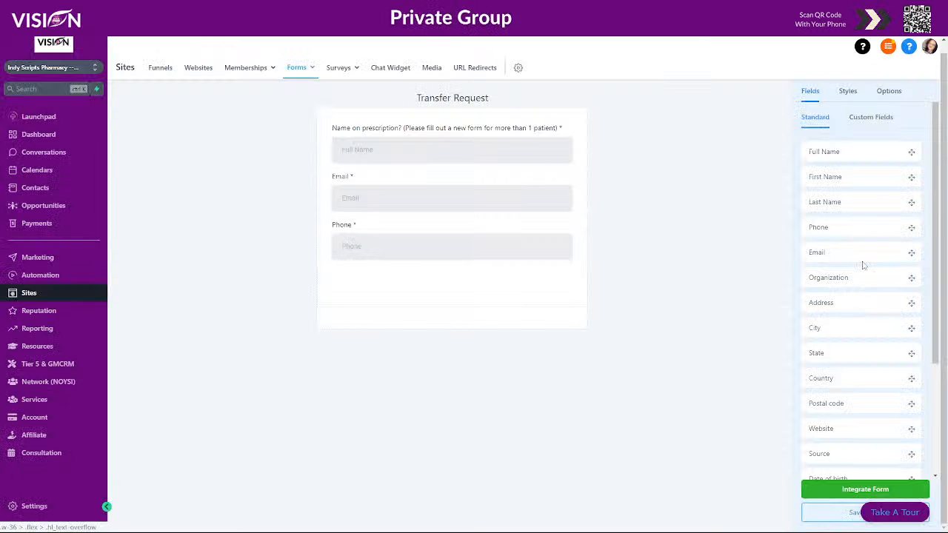
Add the standard Address, City and State fields in that order below the Phone field
scroll(852, 296, down, 2)
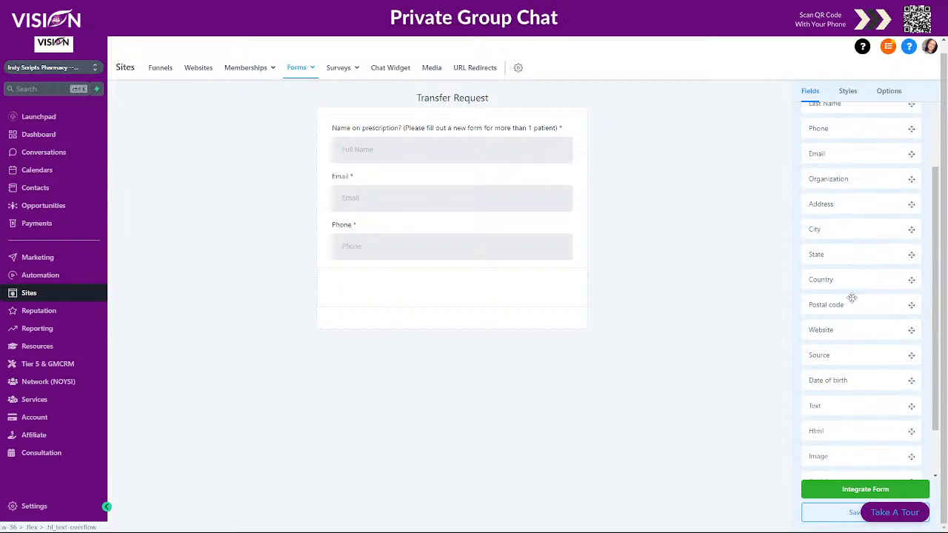
drag(852, 198, 444, 285)
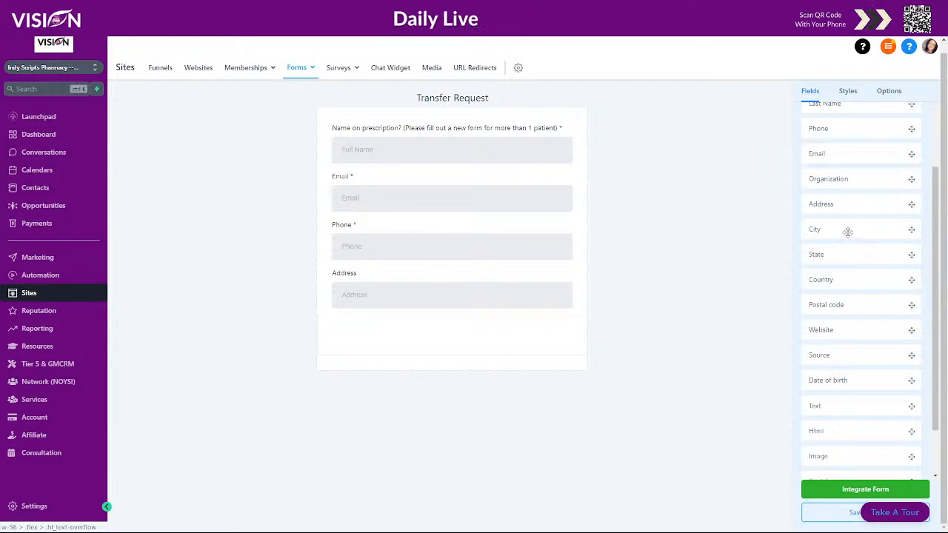
drag(848, 243, 404, 340)
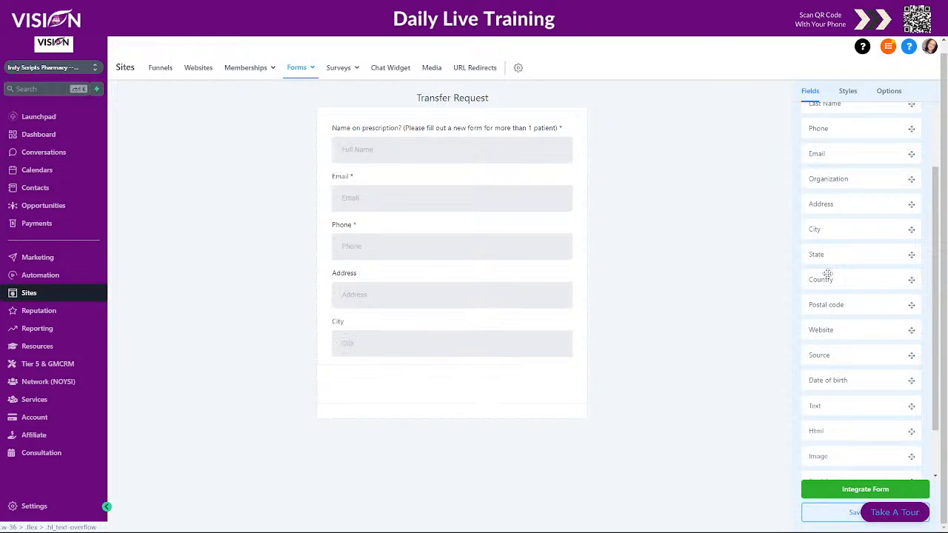
drag(597, 311, 379, 381)
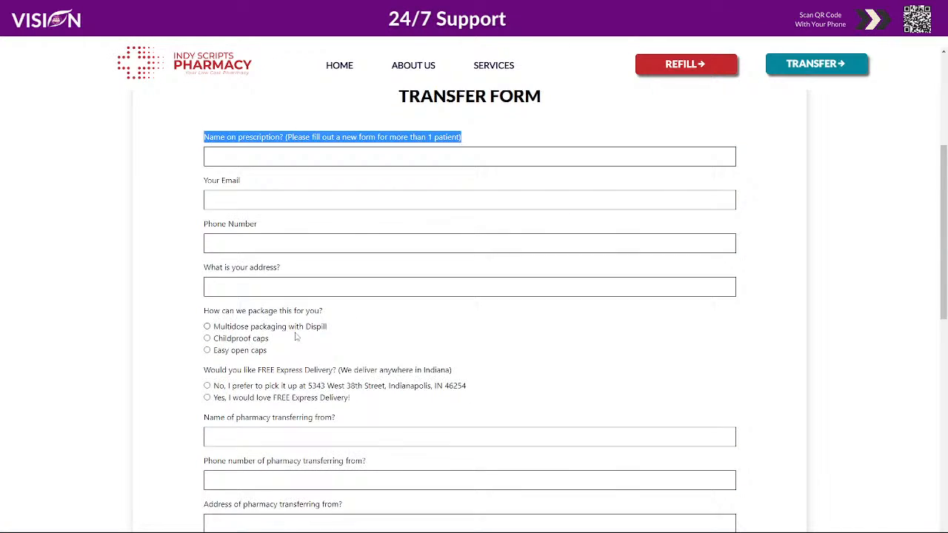
Copy the question "How can we package this for you?" from the pharmacy website's transfer form
scroll(217, 220, down, 1)
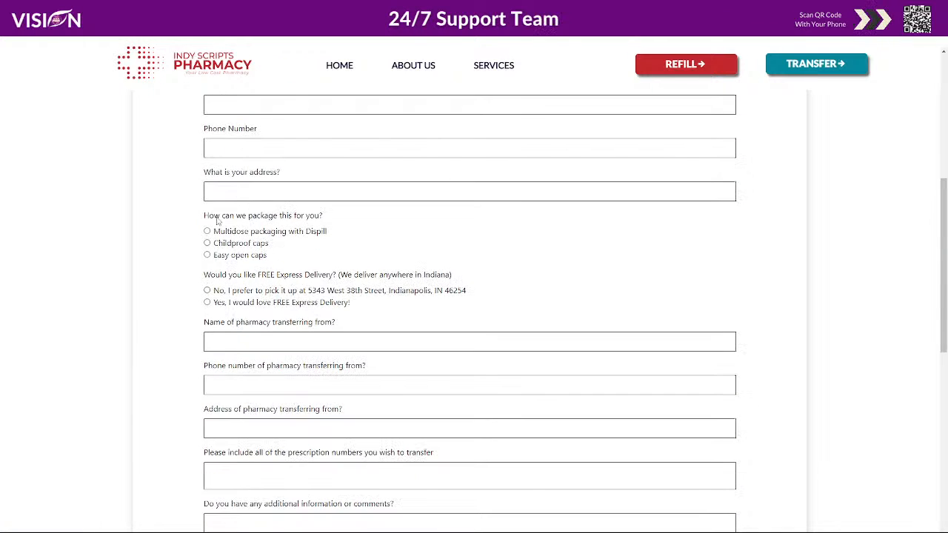
drag(199, 219, 346, 225)
click(334, 224)
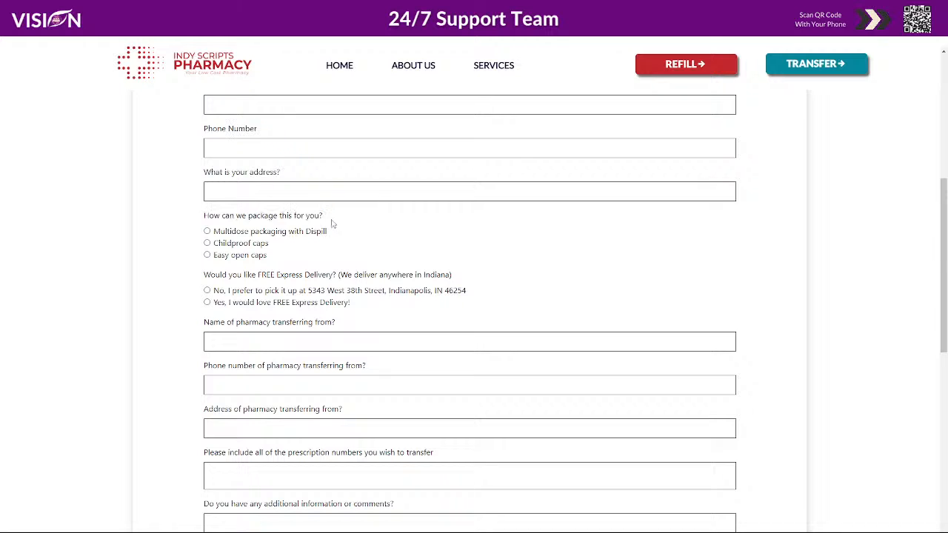
drag(204, 216, 326, 216)
key(ctrl+c)
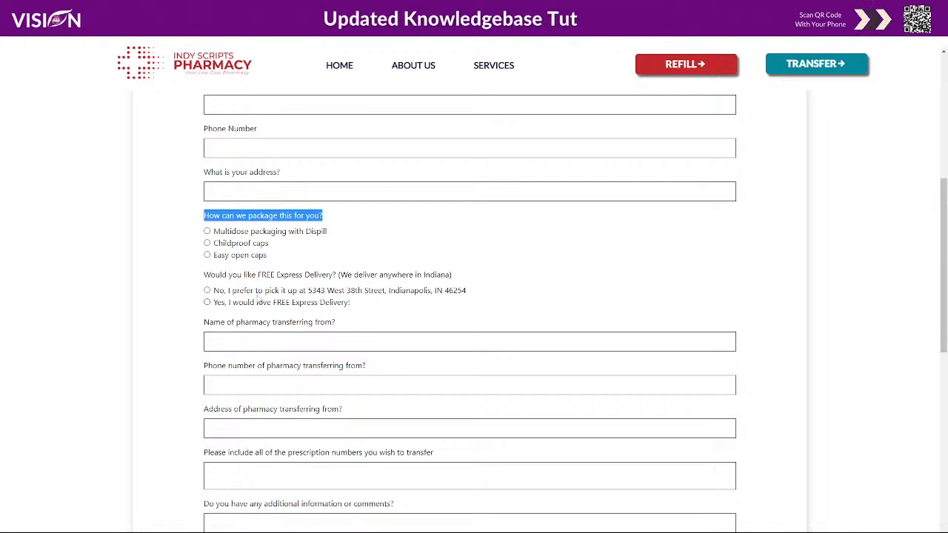
click(207, 243)
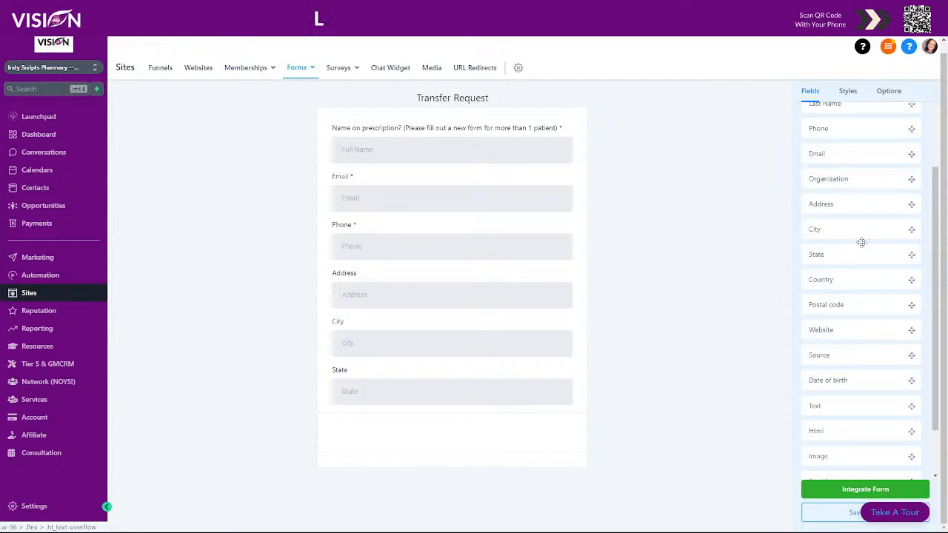
Start a Radio custom field with "How can we package this for you?" as both its name and placeholder
click(888, 117)
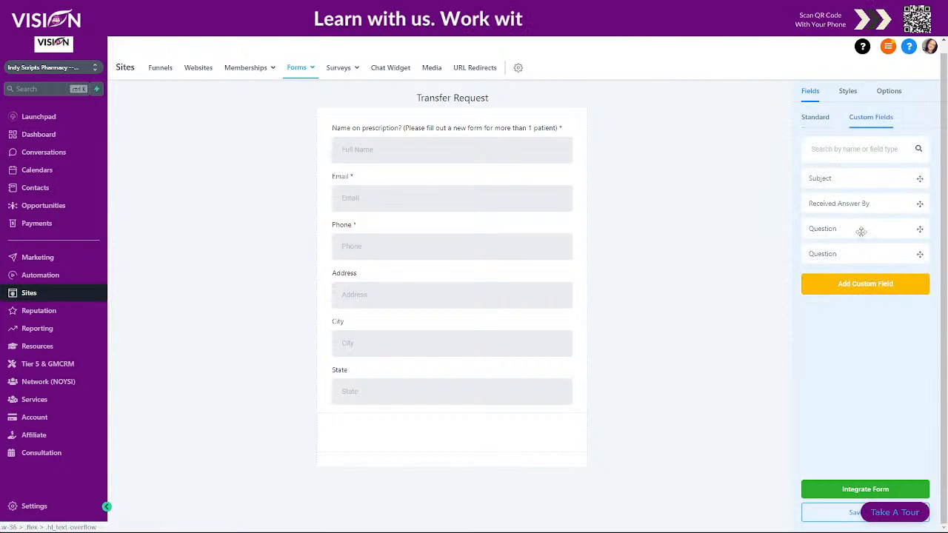
click(864, 284)
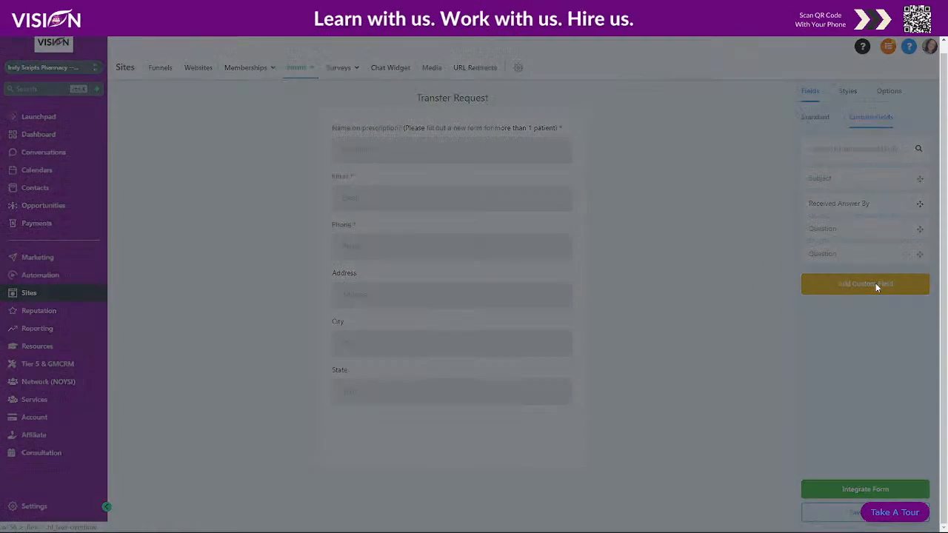
click(567, 180)
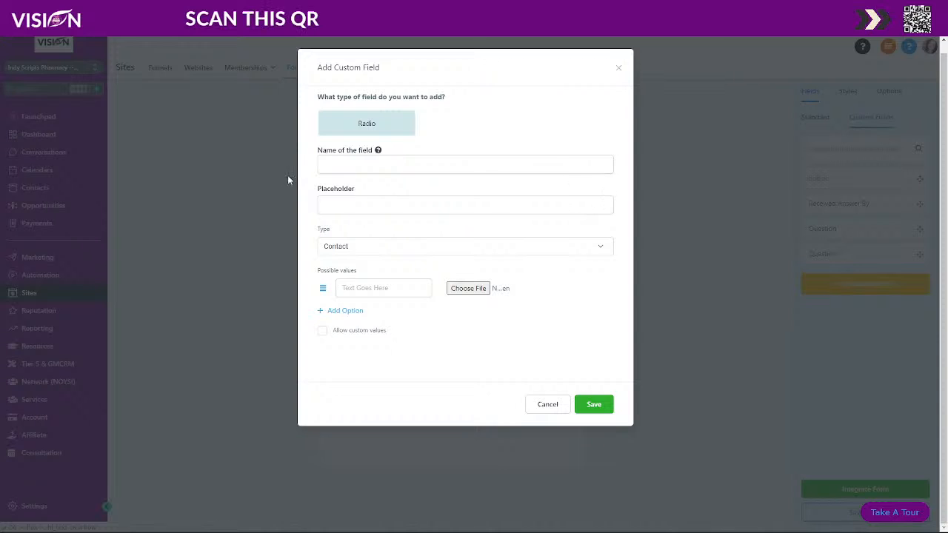
click(344, 163)
key(ctrl+v)
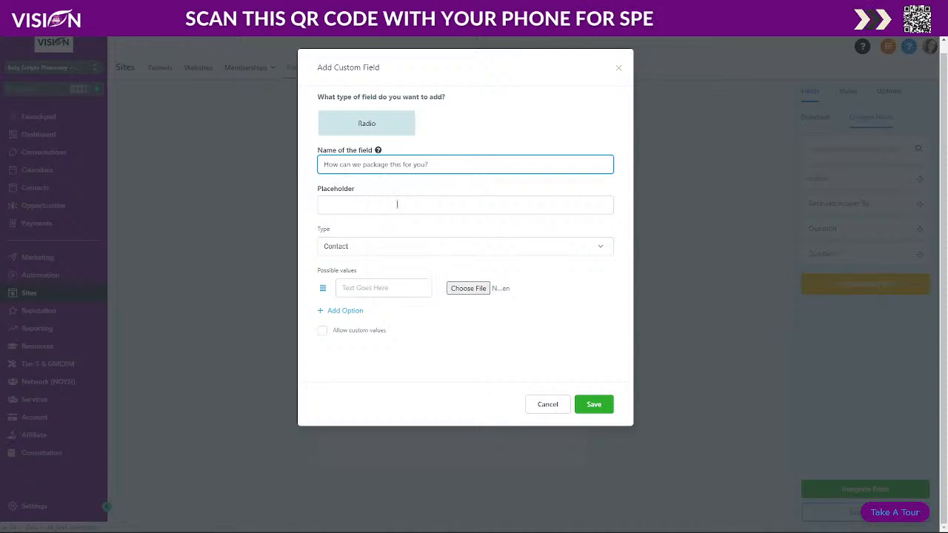
click(352, 203)
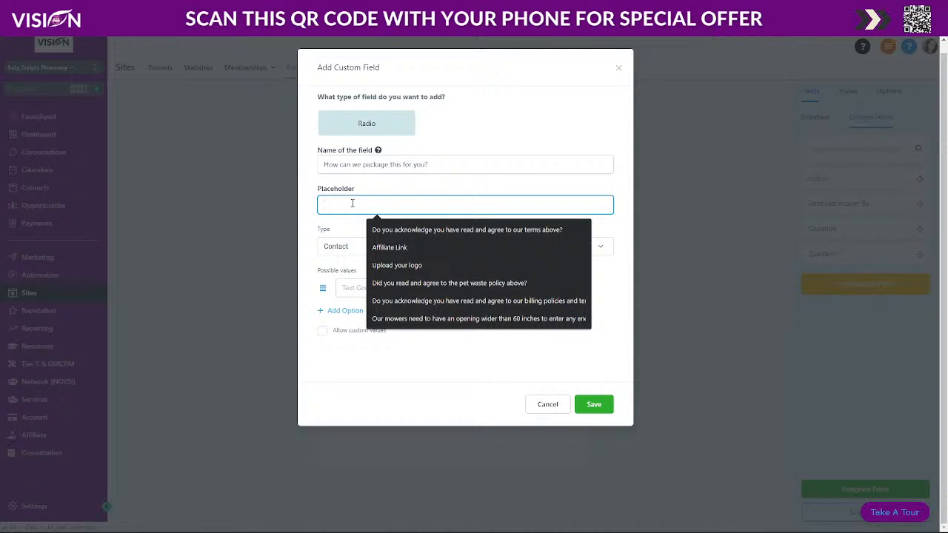
key(ctrl+v)
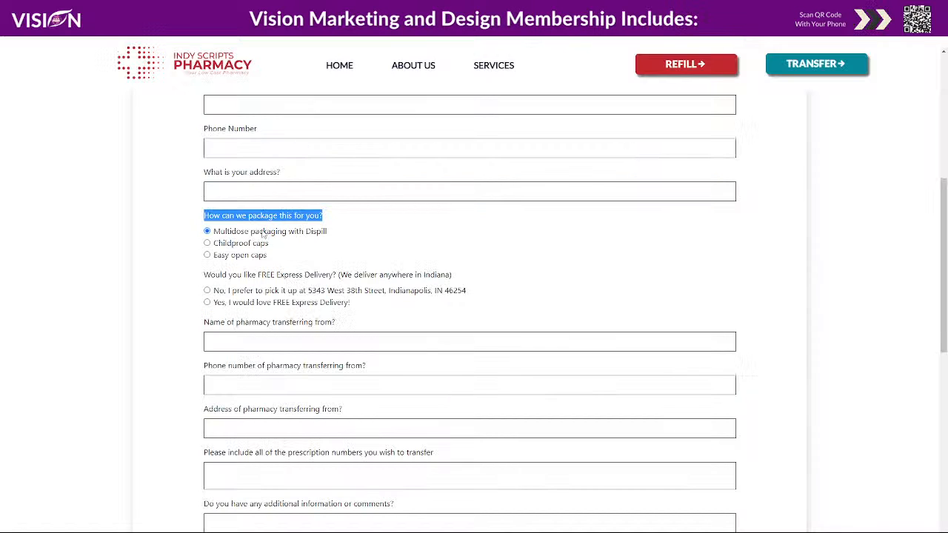
Enter the website's choices "Multidose packaging with Dispill" and "Childproof caps" as the packaging field's first two options
drag(214, 234, 342, 235)
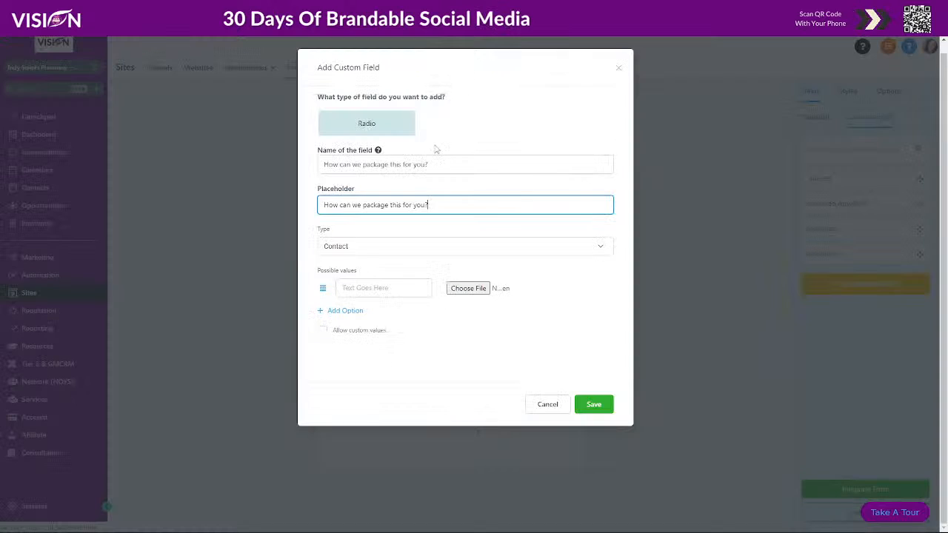
click(382, 288)
key(ctrl+v)
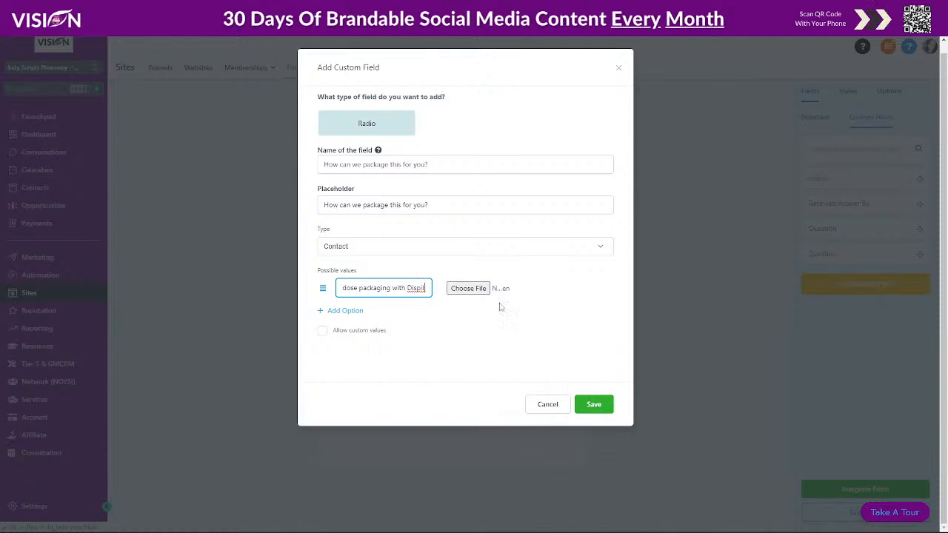
click(334, 312)
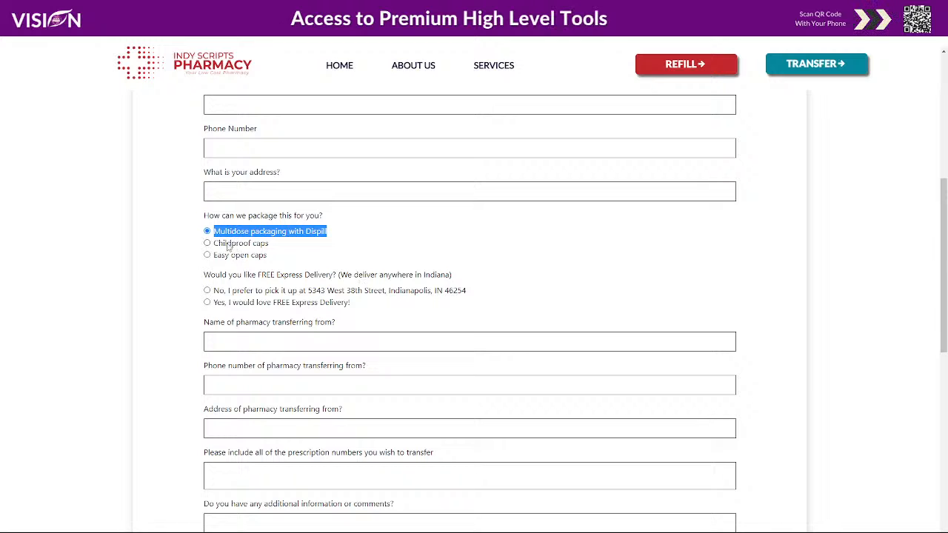
drag(214, 243, 268, 245)
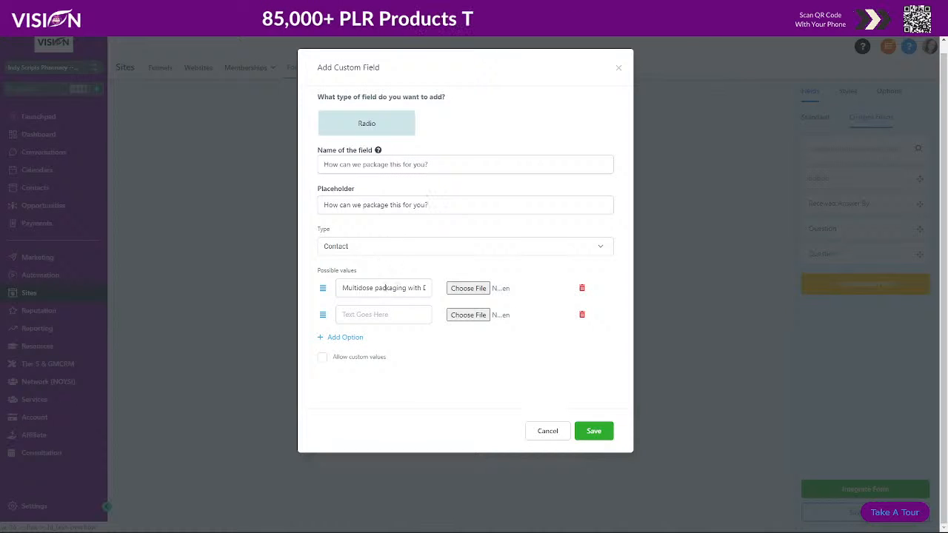
click(377, 314)
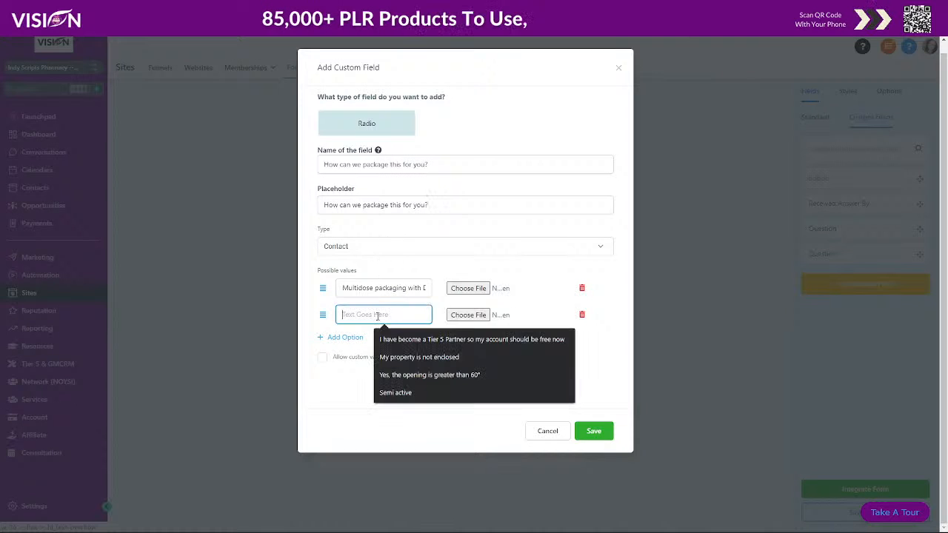
Complete the packaging field with a third option, "Easy open caps", and place the saved field below State on the form
click(348, 338)
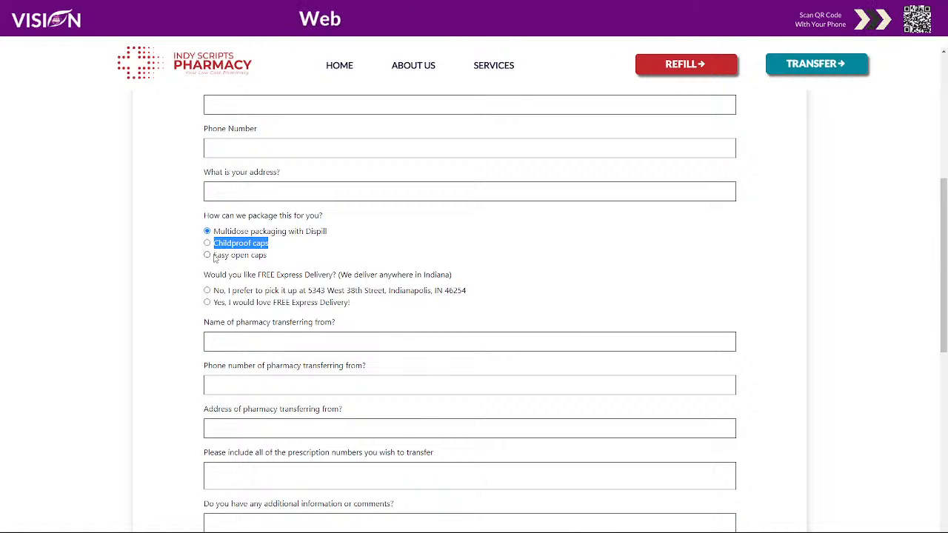
drag(213, 255, 269, 256)
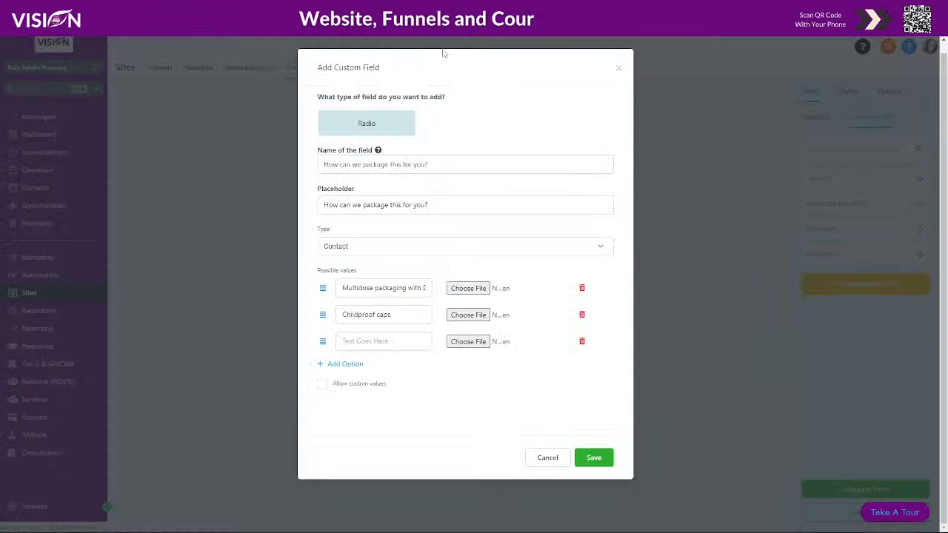
click(361, 340)
key(ctrl+v)
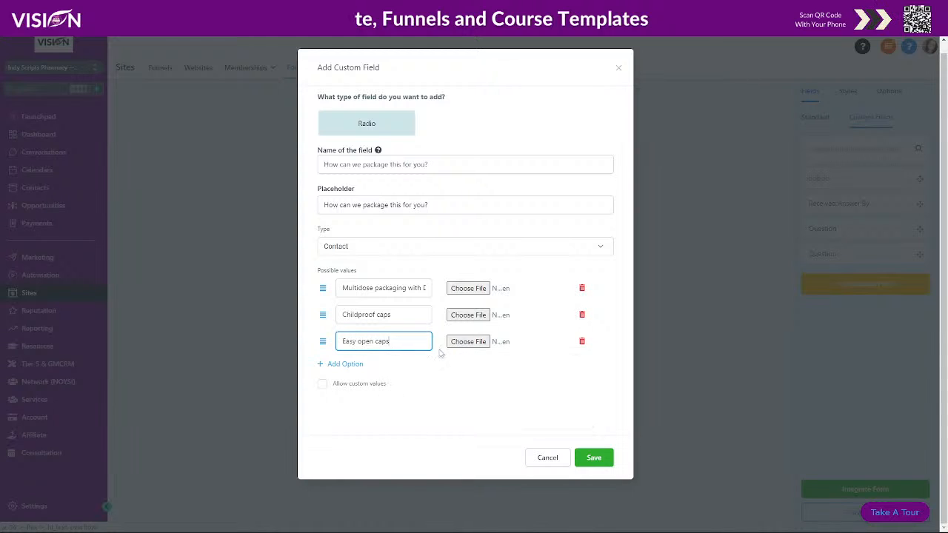
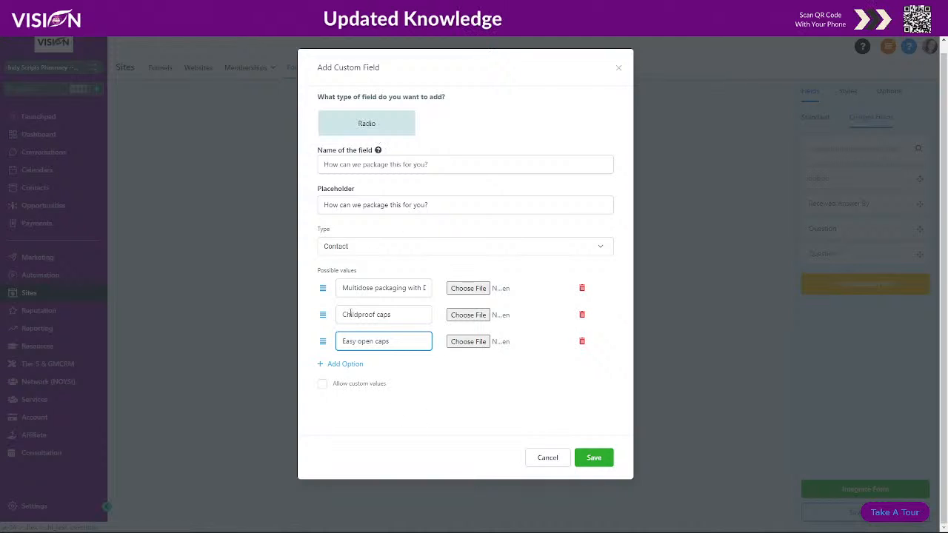
click(596, 457)
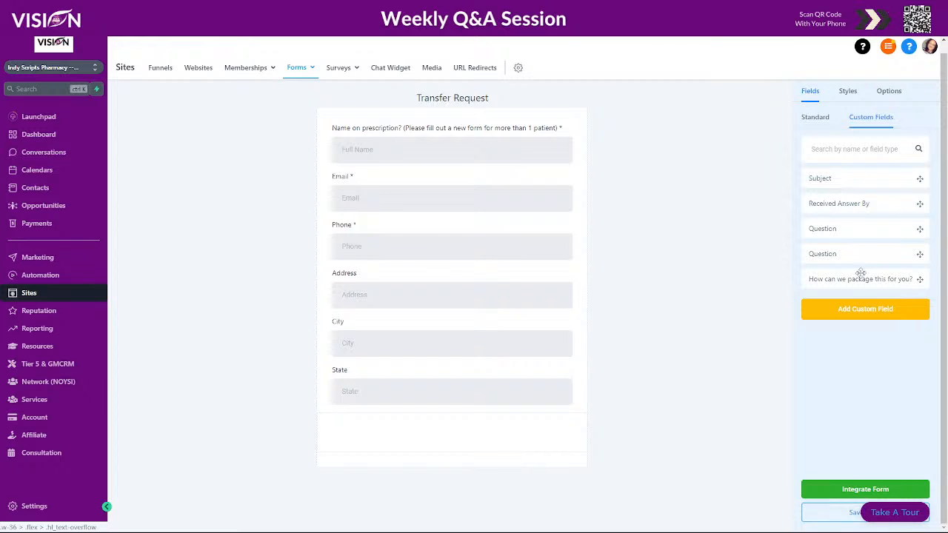
drag(875, 278, 432, 428)
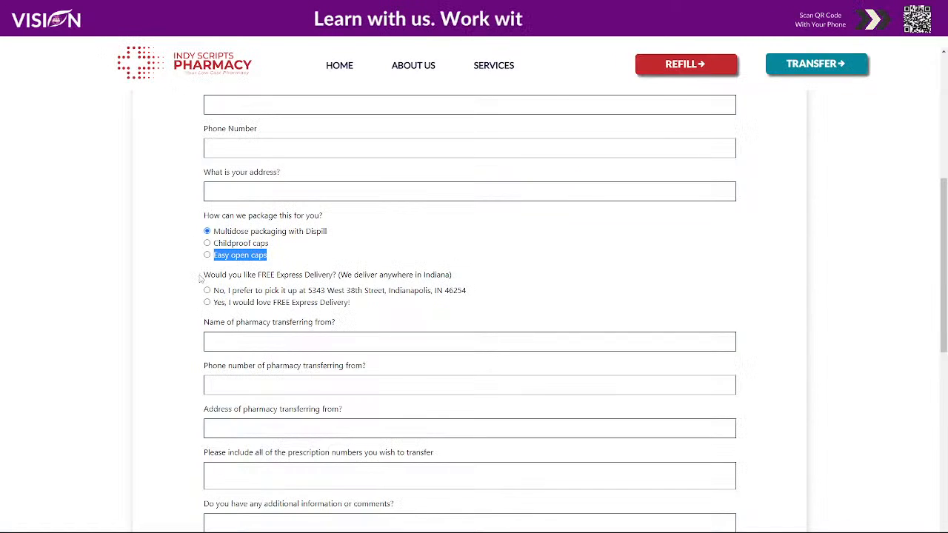
Start another Radio custom field with the website's "Would you like FREE Express Delivery? (We deliver anywhere in Indiana)" as its name and placeholder
drag(201, 275, 455, 276)
key(ctrl+c)
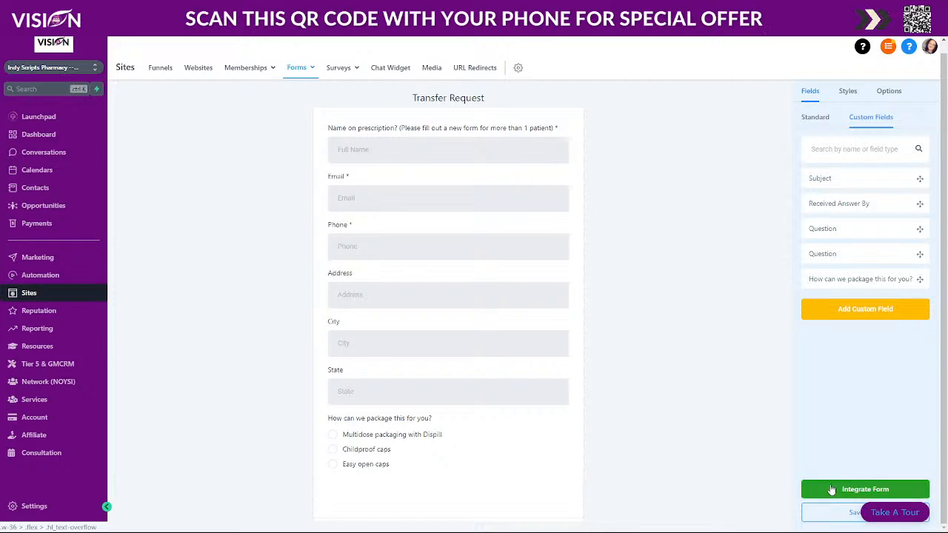
click(850, 311)
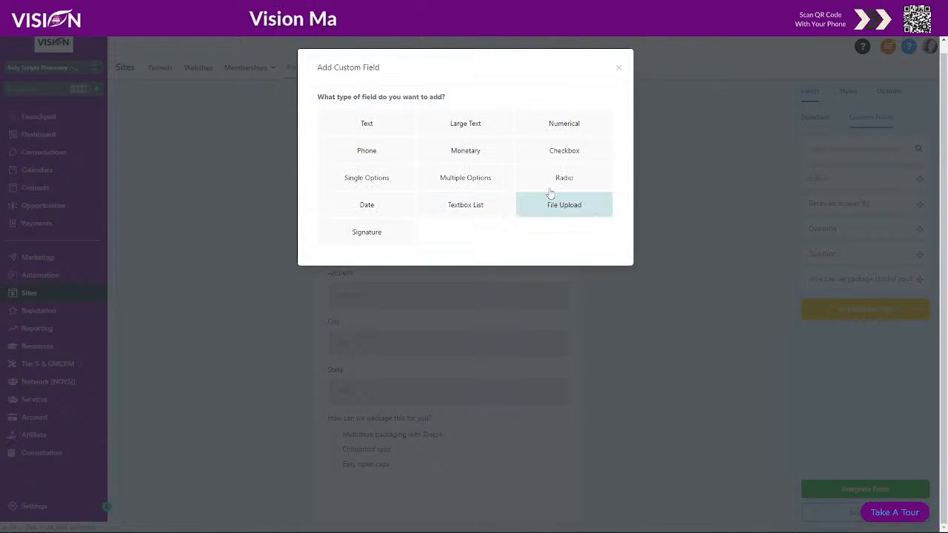
click(557, 168)
click(333, 165)
key(ctrl+v)
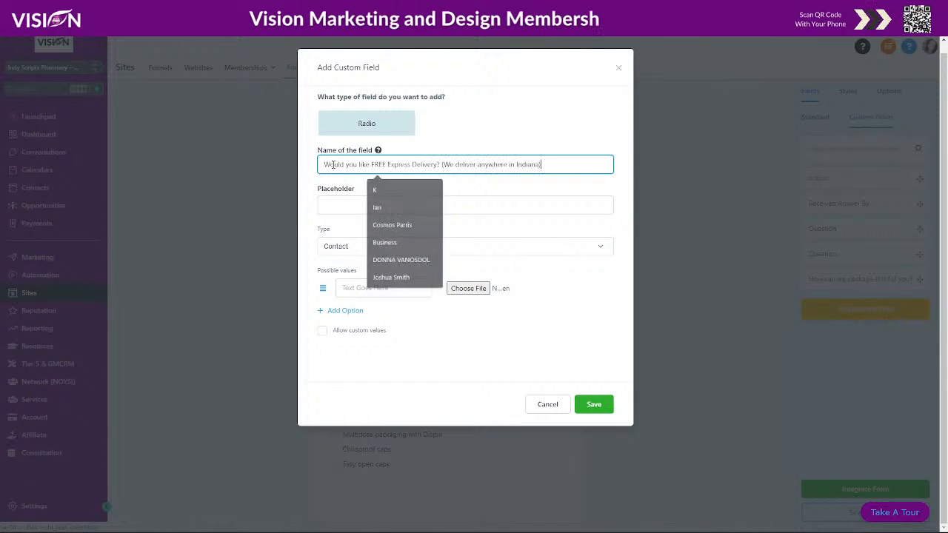
click(322, 205)
key(ctrl+v)
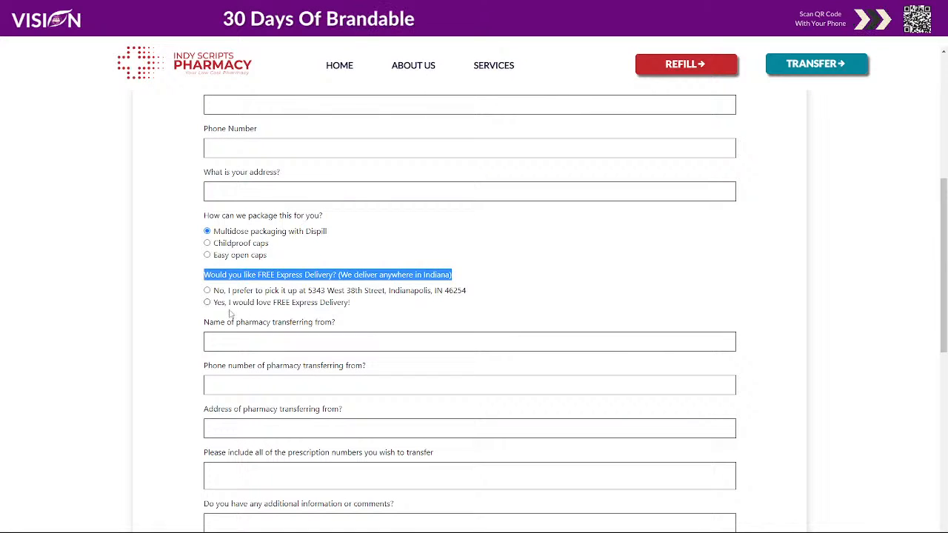
Enter the delivery field's two options from the website: "No, I prefer to pick it up at" plus the pharmacy's address, and "Yes, I would love FREE Express Delivery!"
drag(214, 291, 464, 295)
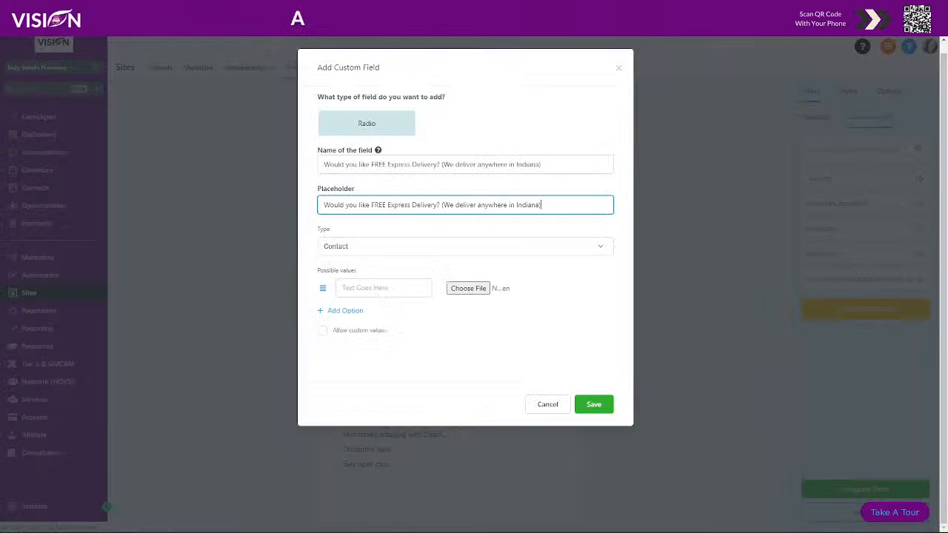
click(359, 289)
key(ctrl+v)
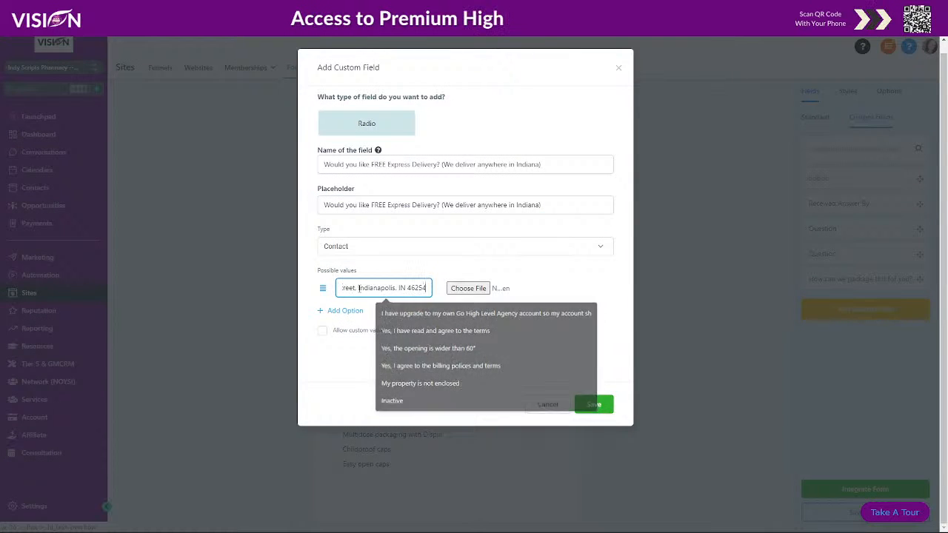
click(341, 311)
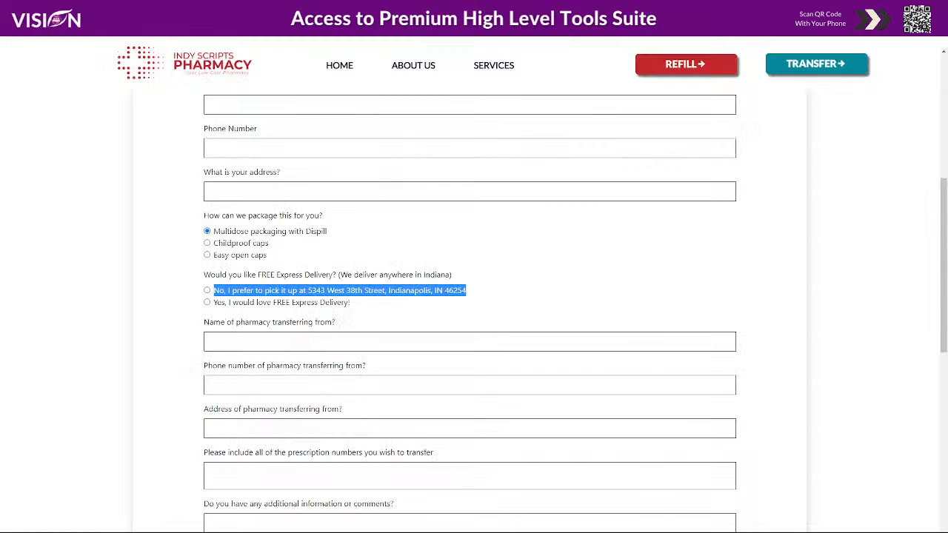
drag(214, 307, 353, 308)
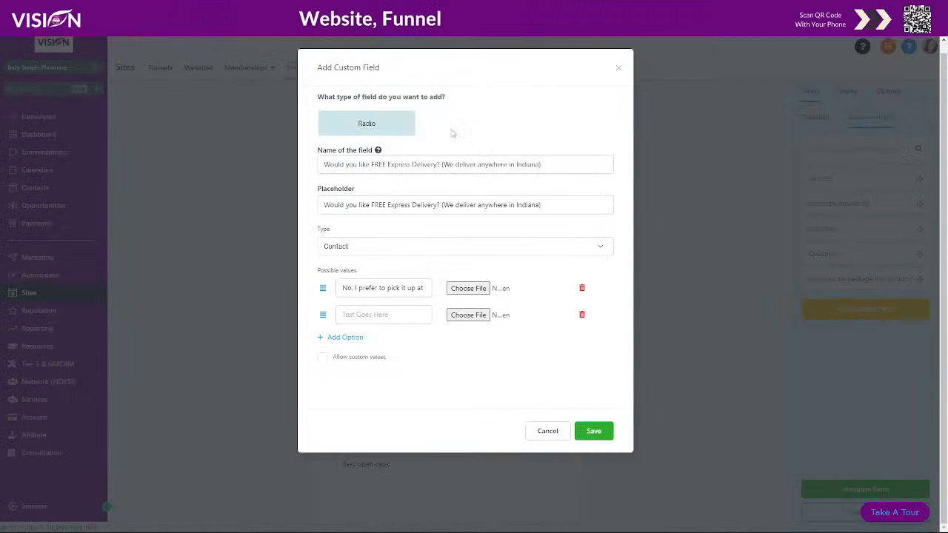
click(374, 314)
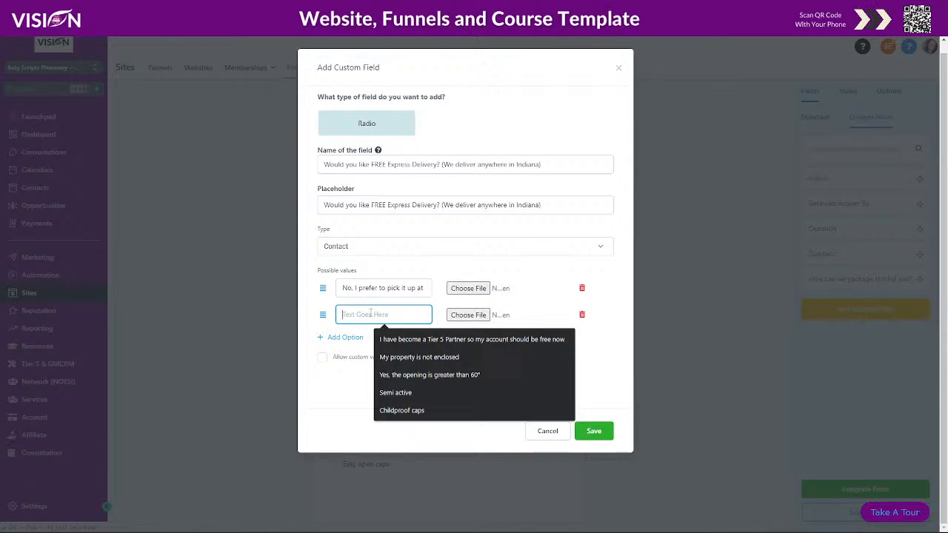
text(love FREE Express Delivery)
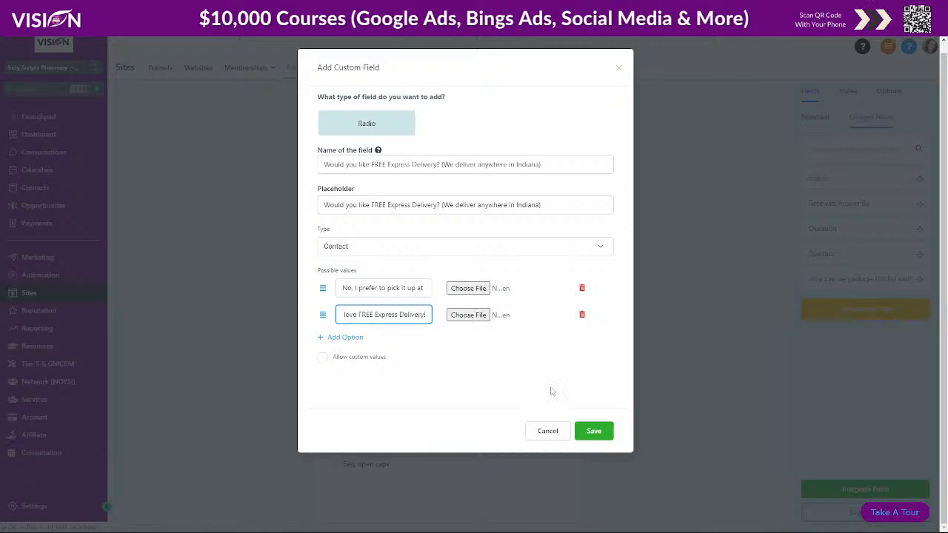
Save the FREE Express Delivery radio field and place it below the packaging field on the form
click(595, 431)
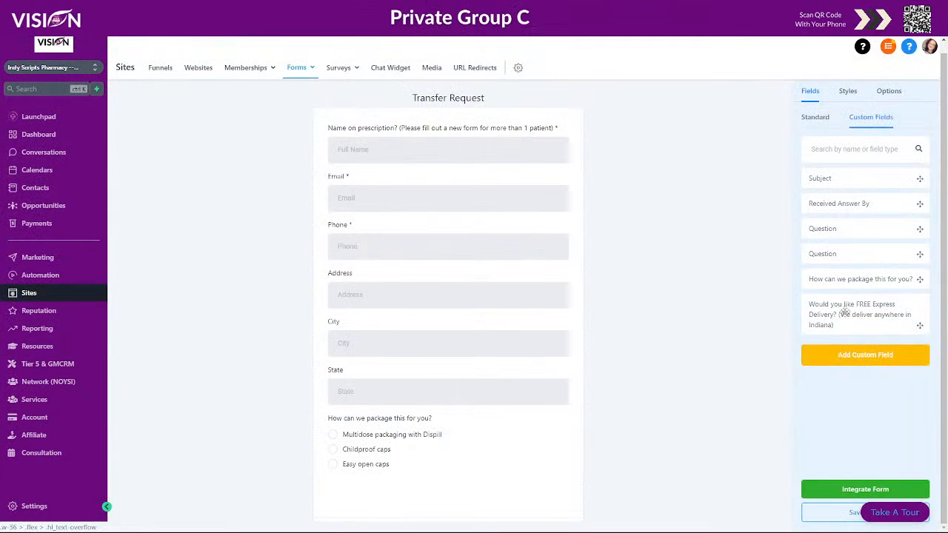
drag(844, 311, 393, 488)
scroll(652, 375, down, 2)
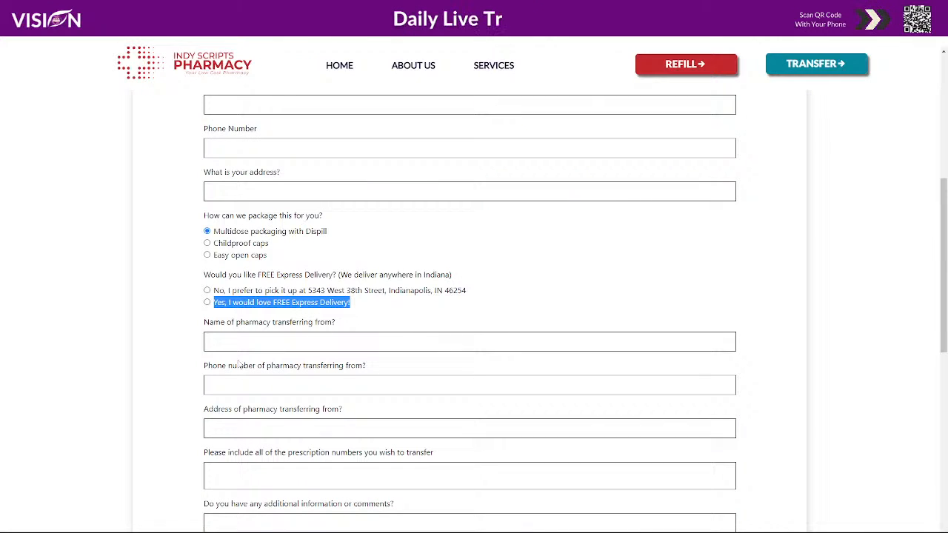
Create a Text custom field with the website's "Name of pharmacy transferring from?" as name and placeholder, and place it below the delivery field
drag(206, 325, 350, 332)
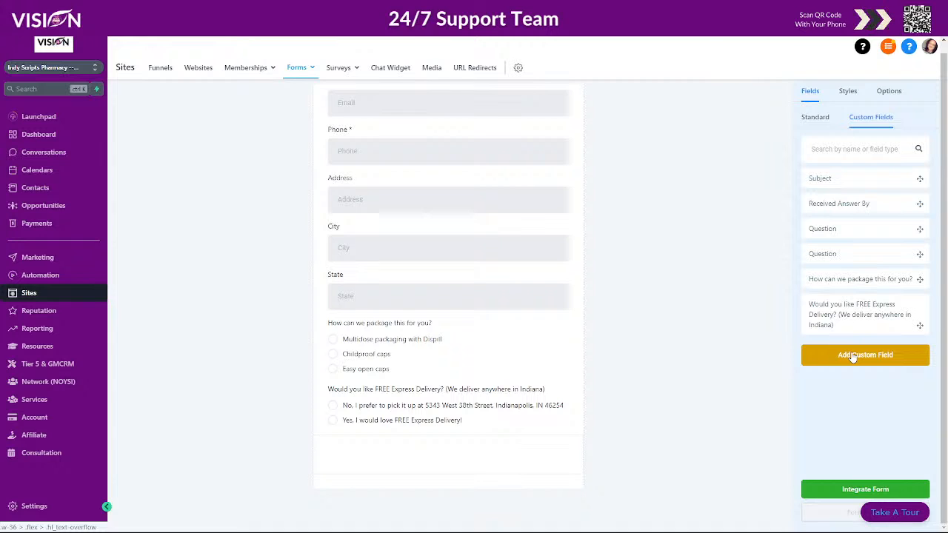
click(852, 356)
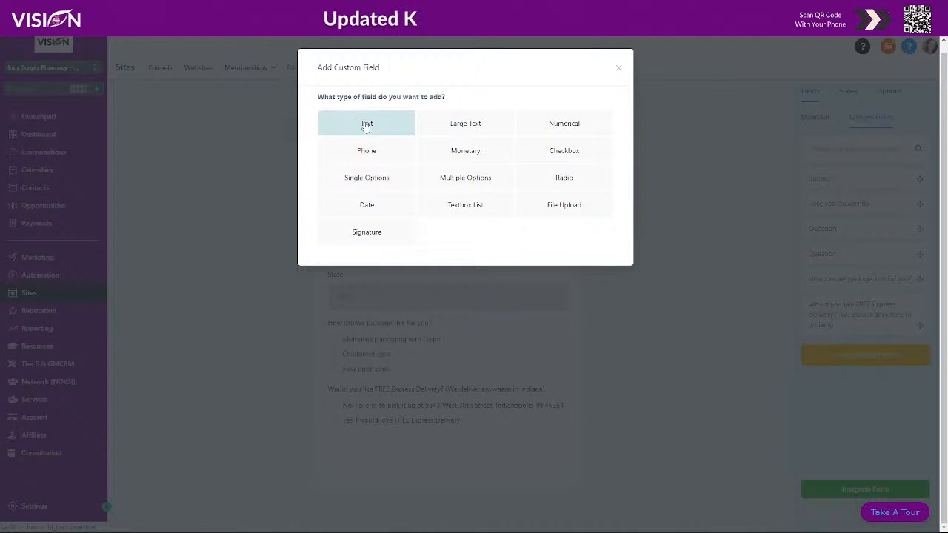
click(364, 126)
click(347, 161)
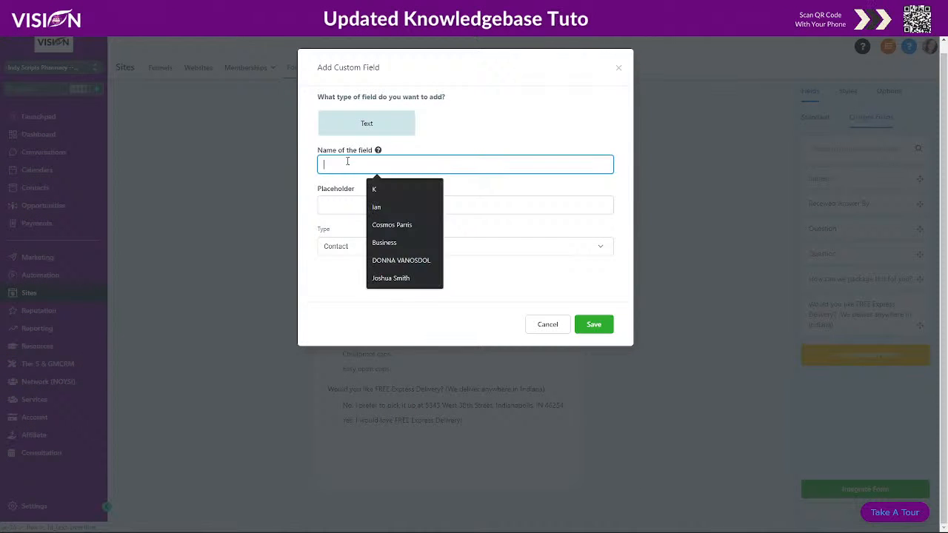
text(Name of pharmacy transferring from?)
click(336, 196)
text(Name of pharmacy transferring from?)
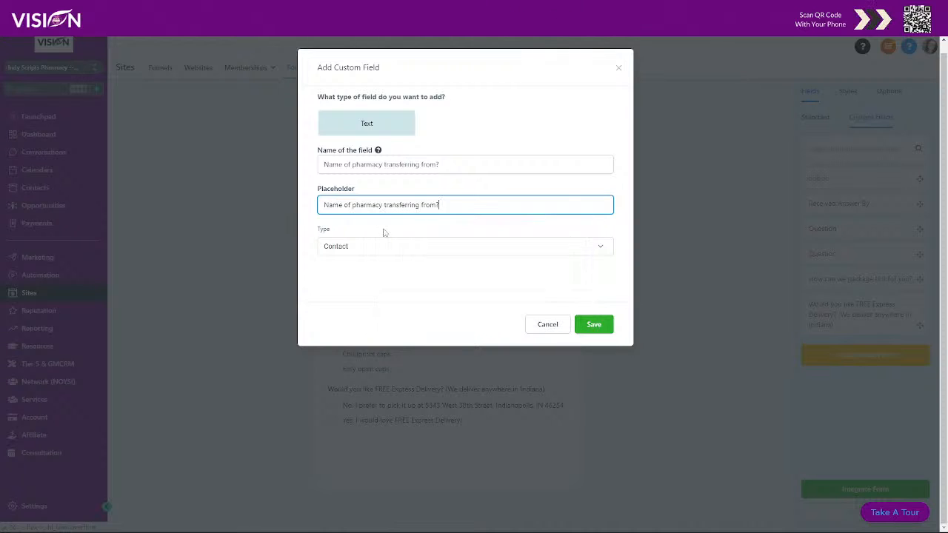
click(594, 323)
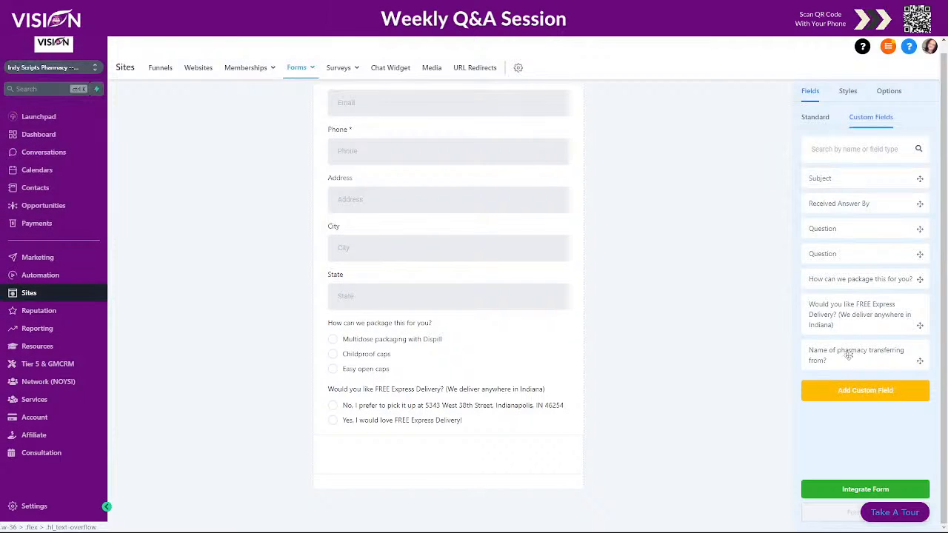
drag(848, 355, 422, 459)
scroll(429, 407, down, 1)
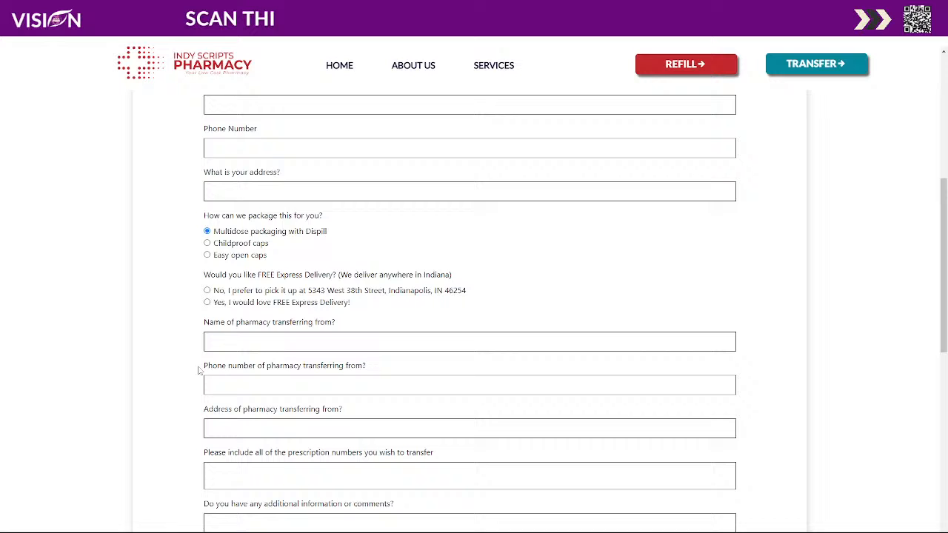
Start another Text custom field with the website's "Phone number of pharmacy transferring from?" as its name and placeholder
mouse_move(198, 369)
mouse_down()
mouse_move(367, 372)
mouse_move(193, 368)
mouse_move(206, 368)
mouse_up()
key(ctrl+c)
click(374, 368)
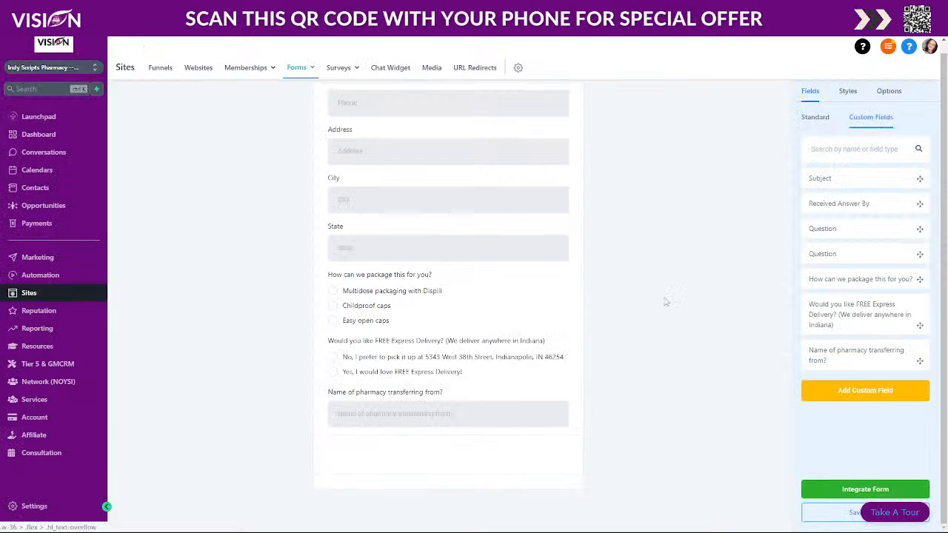
click(847, 390)
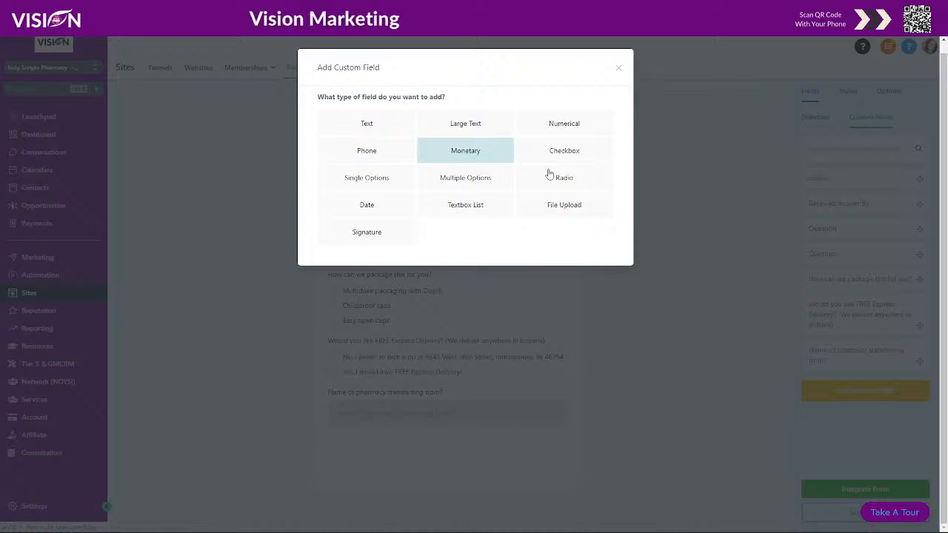
click(361, 132)
click(362, 166)
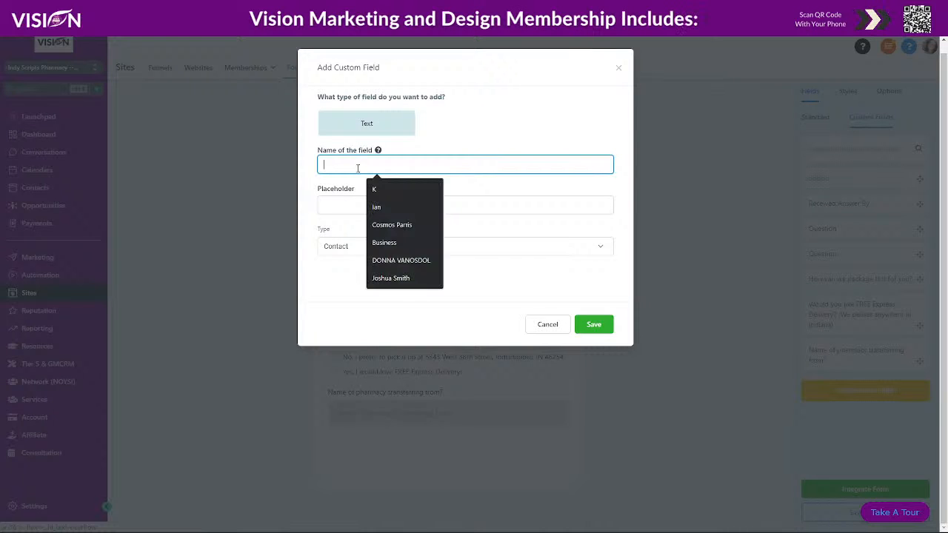
key(ctrl+v)
click(358, 205)
key(ctrl+v)
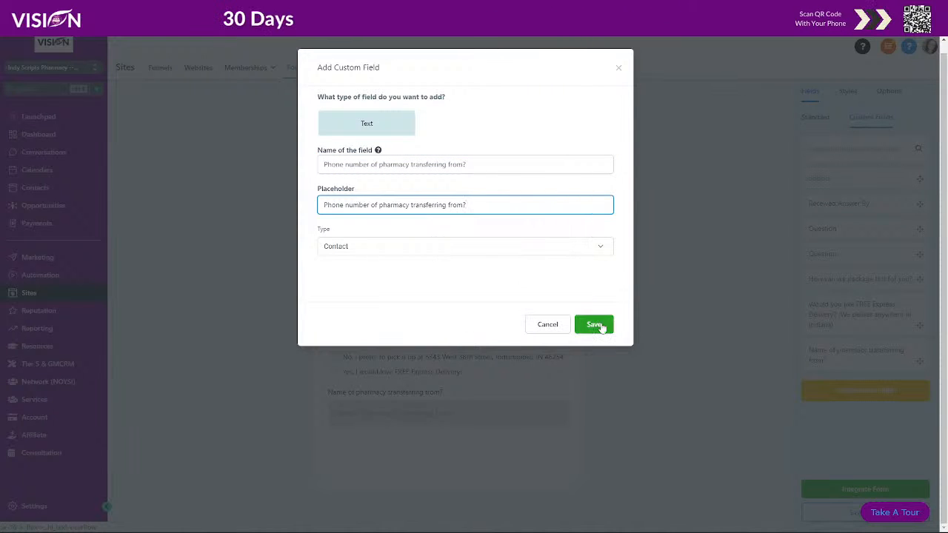
Save the pharmacy phone number field, place it below the pharmacy name field, and save the form
click(596, 325)
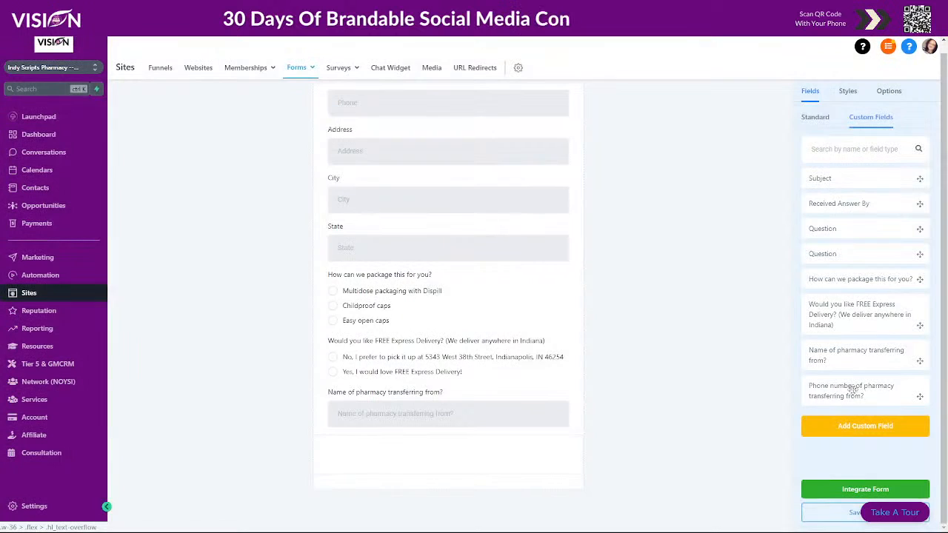
drag(846, 387, 572, 455)
click(851, 512)
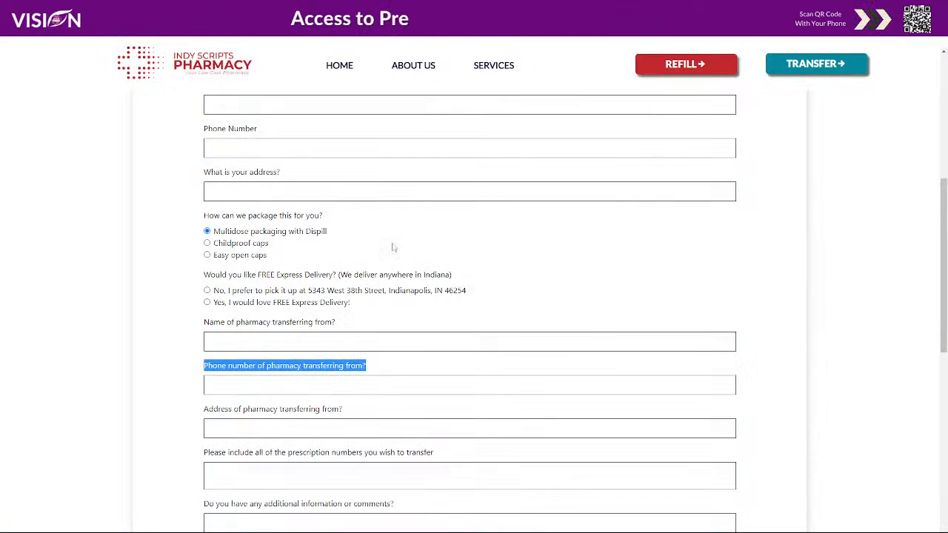
Start a Text custom field with the website's "Address of pharmacy transferring from?" as its name and placeholder
scroll(228, 245, down, 3)
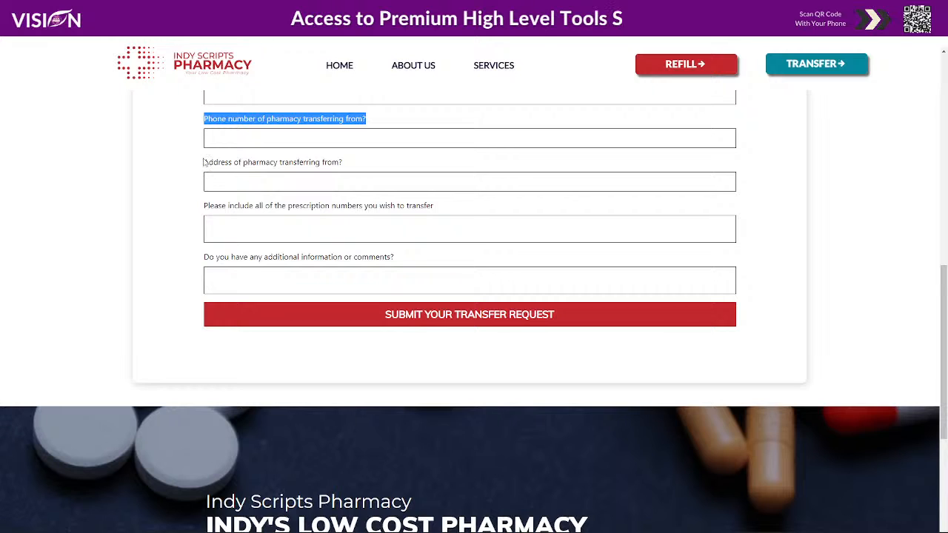
mouse_move(202, 162)
mouse_down()
mouse_move(333, 175)
mouse_move(345, 162)
mouse_move(214, 161)
mouse_move(201, 171)
mouse_up()
key(ctrl+c)
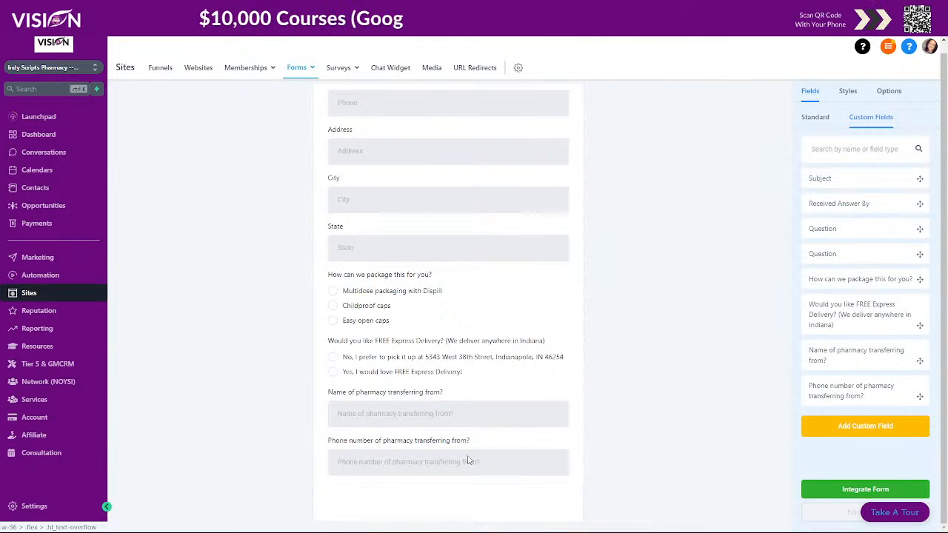
click(883, 425)
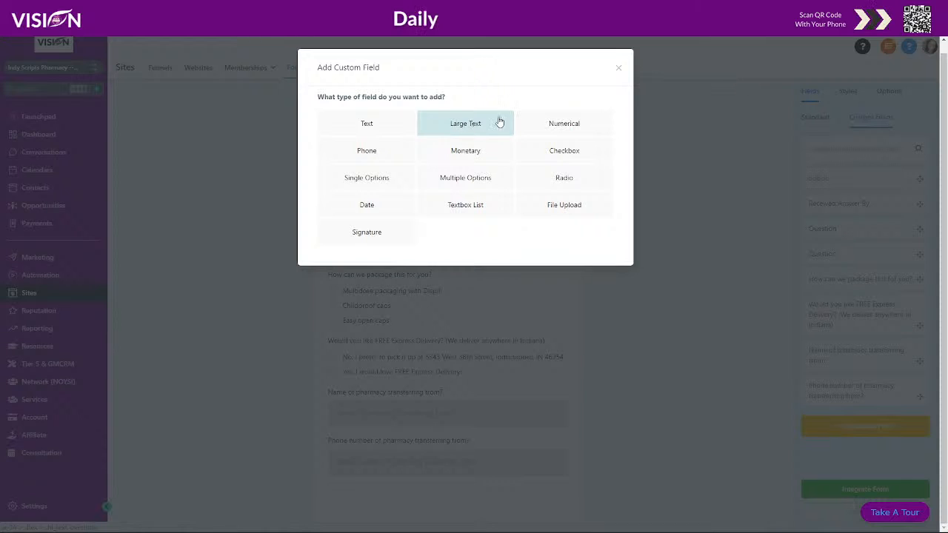
click(371, 124)
click(418, 165)
key(ctrl+v)
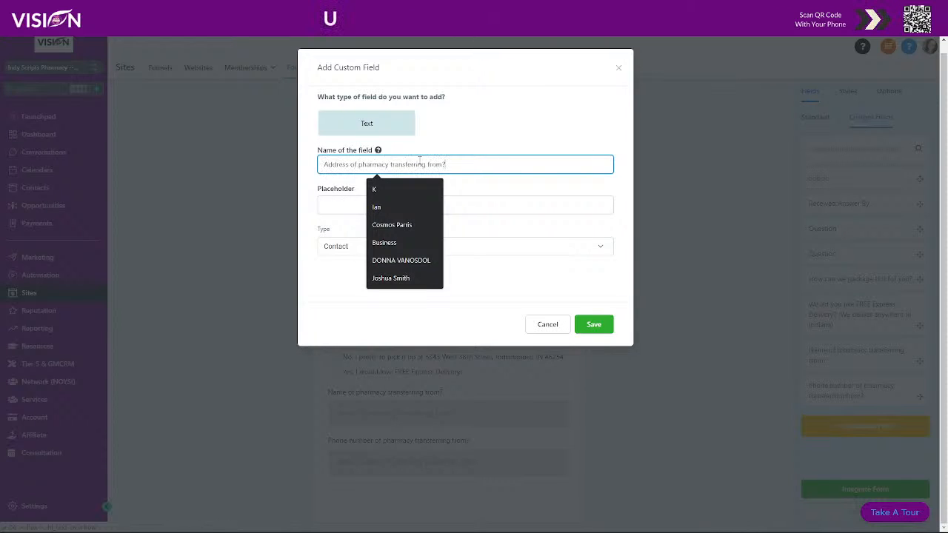
click(399, 205)
key(ctrl+v)
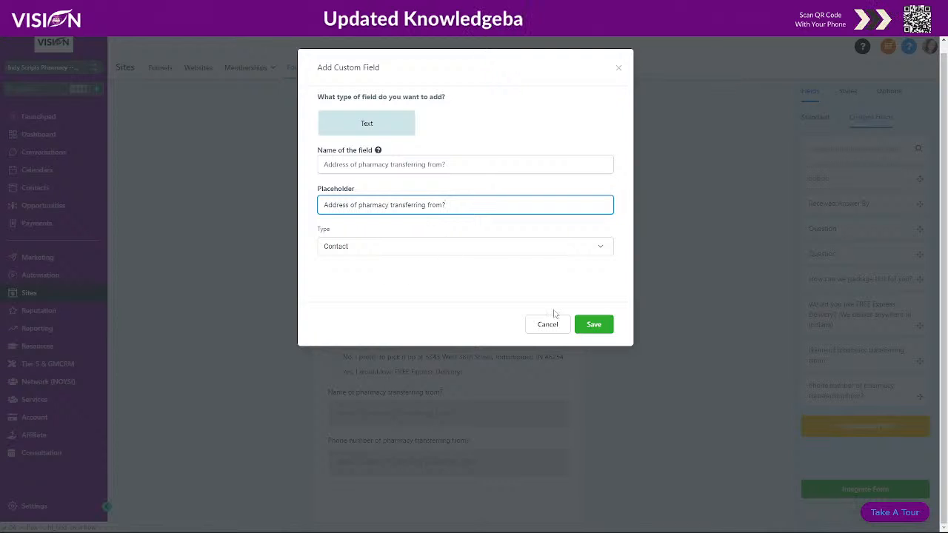
Save the pharmacy address field, place it below the pharmacy phone number field, and save the form
click(593, 325)
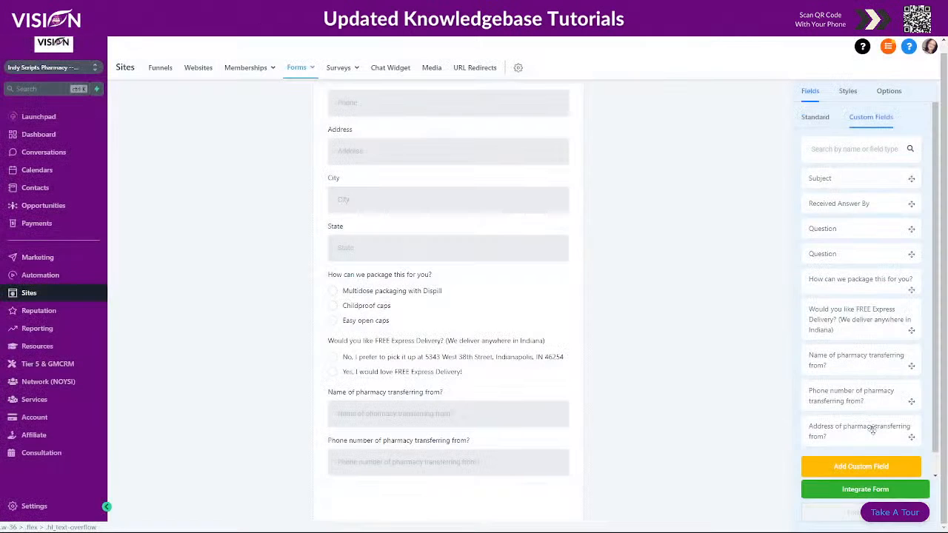
drag(871, 429, 415, 500)
scroll(641, 358, down, 2)
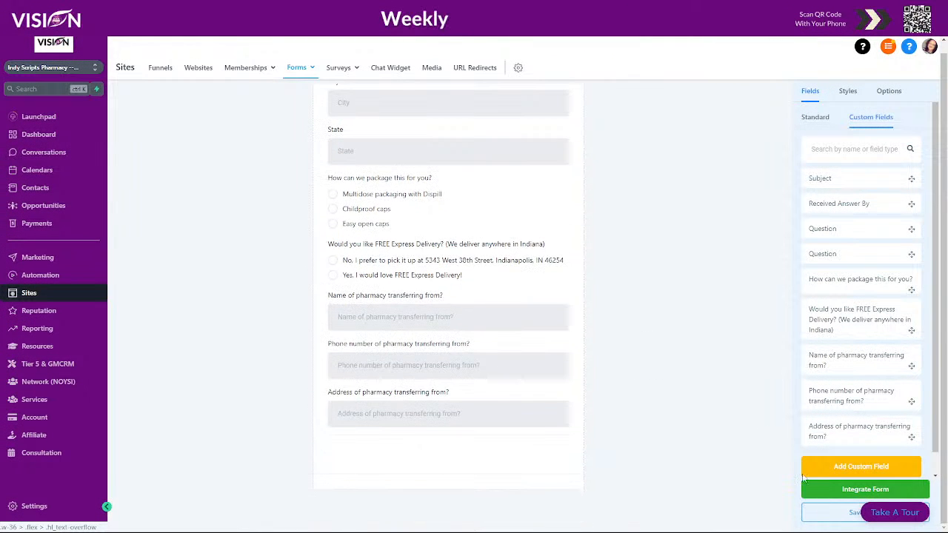
click(819, 515)
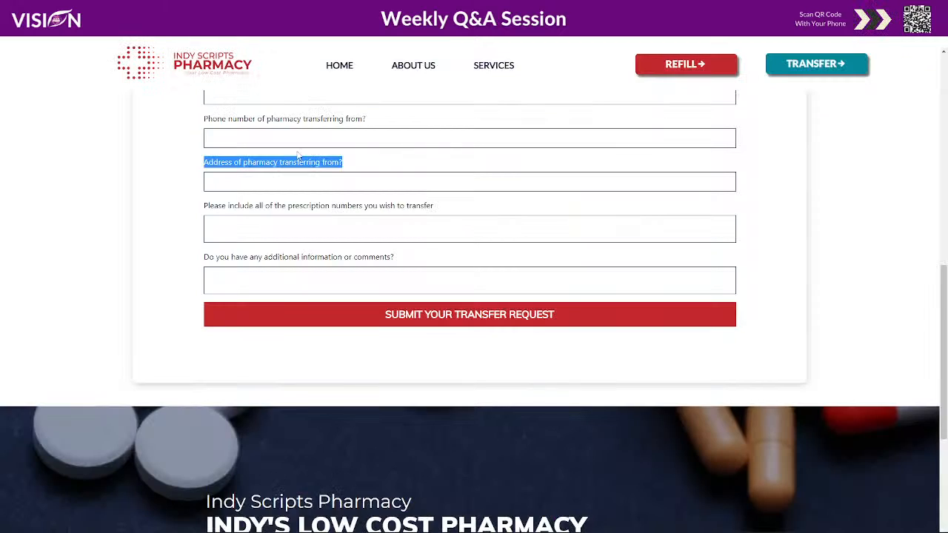
Create a Text custom field named and placeholdered "Please include all of the prescription numbers you wish to transfer" and place it below the pharmacy address field
drag(198, 210, 377, 215)
drag(444, 212, 206, 212)
key(ctrl+c)
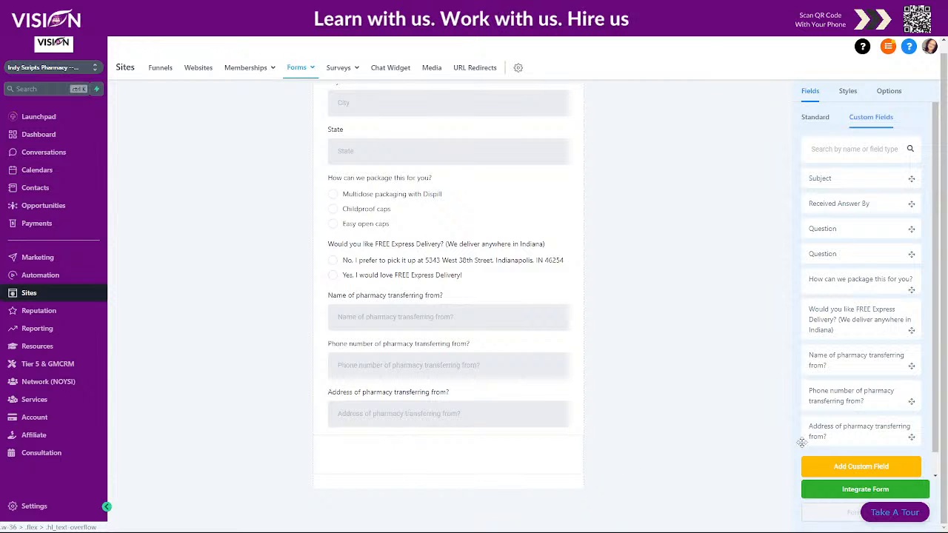
click(860, 467)
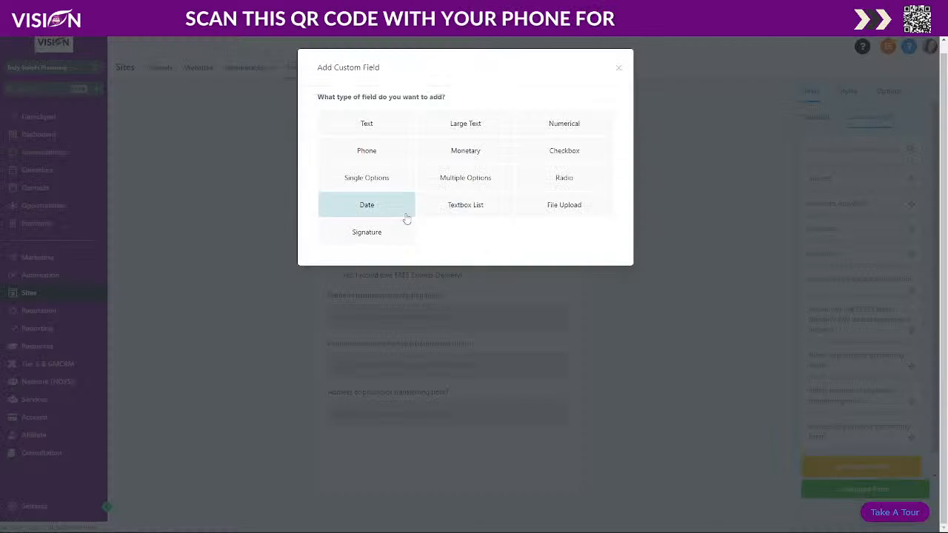
click(361, 122)
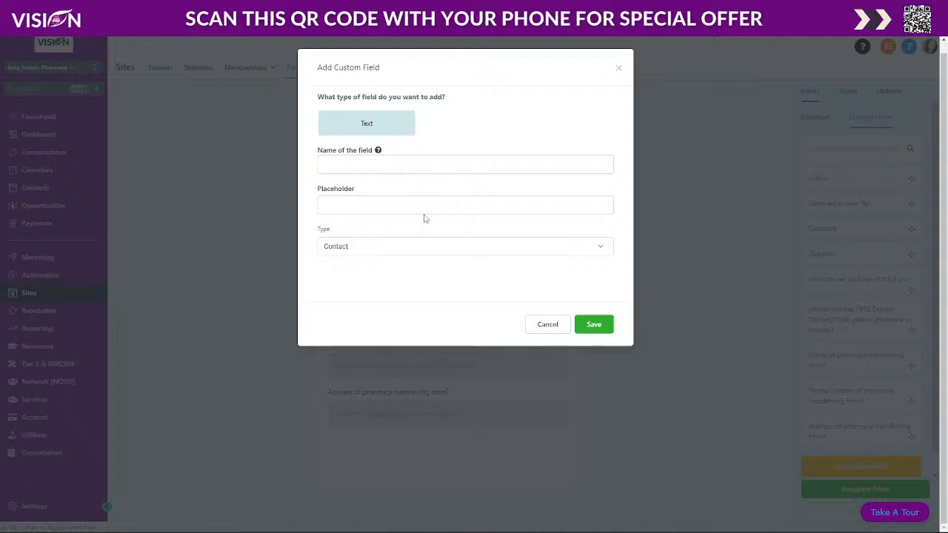
click(362, 163)
key(ctrl+v)
click(367, 205)
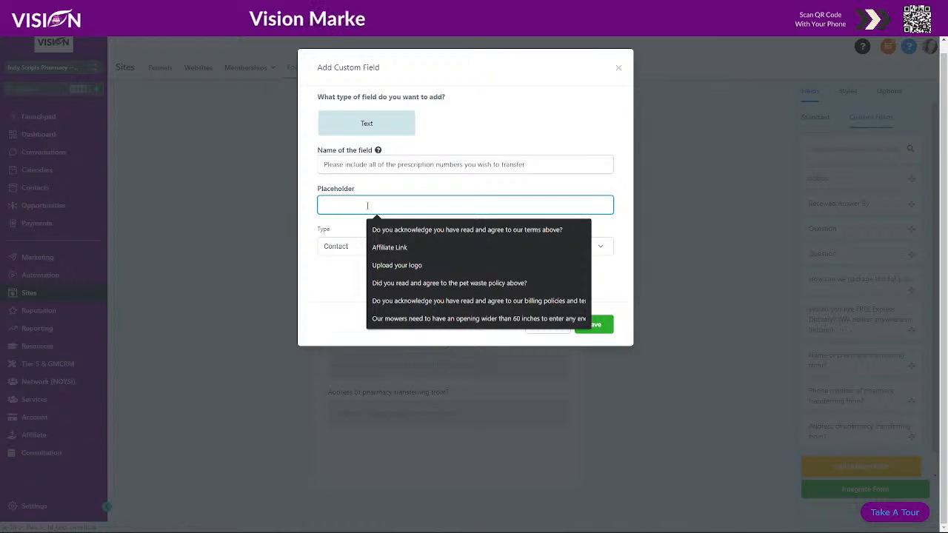
key(ctrl+v)
click(594, 323)
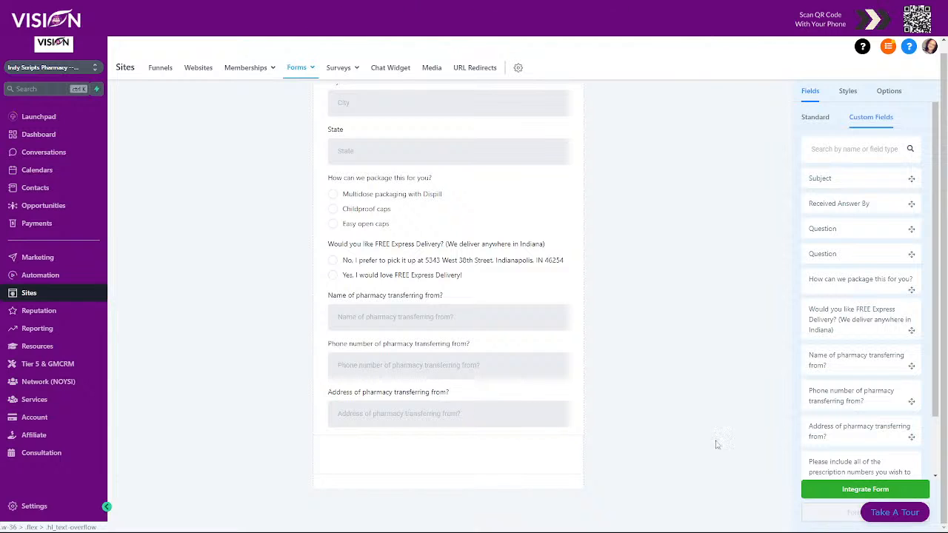
scroll(844, 419, down, 1)
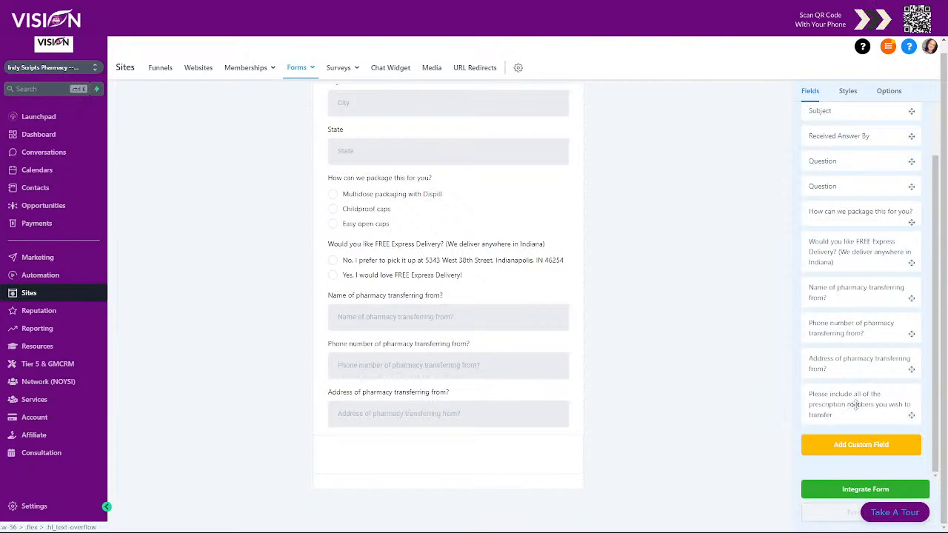
drag(864, 410, 564, 455)
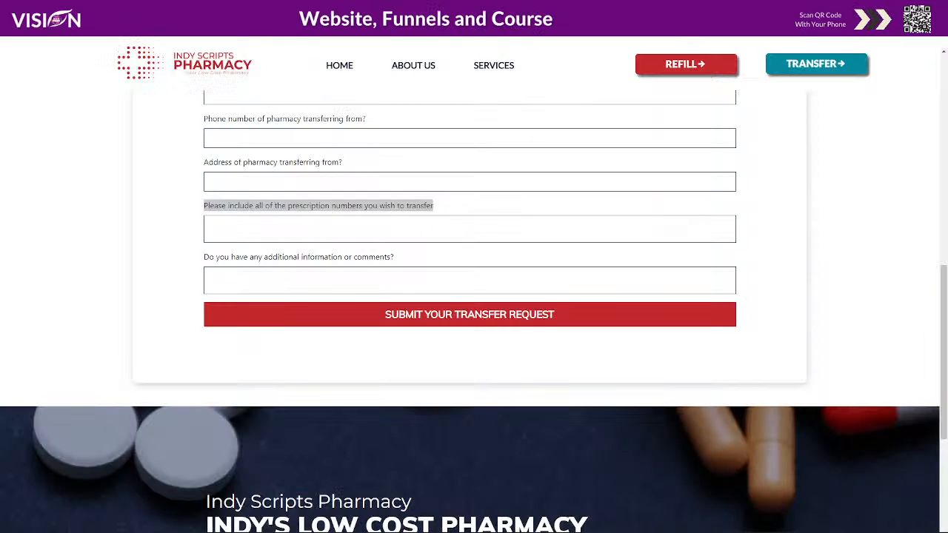
Create and save a Large Text custom field with the website's "Do you have any additional information or comments?" as name and placeholder
triple_click(285, 208)
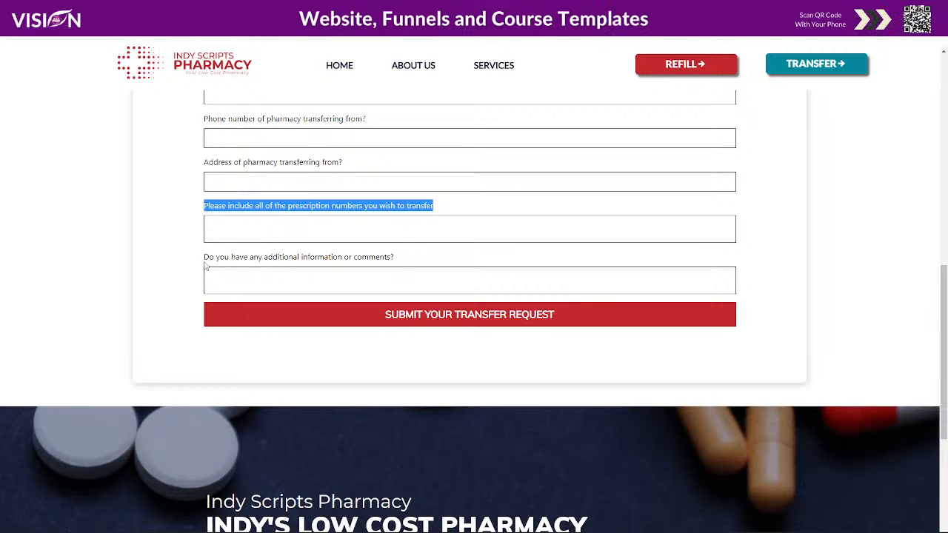
mouse_move(205, 263)
mouse_down()
mouse_move(382, 268)
mouse_move(400, 258)
mouse_move(207, 267)
mouse_up()
key(ctrl+c)
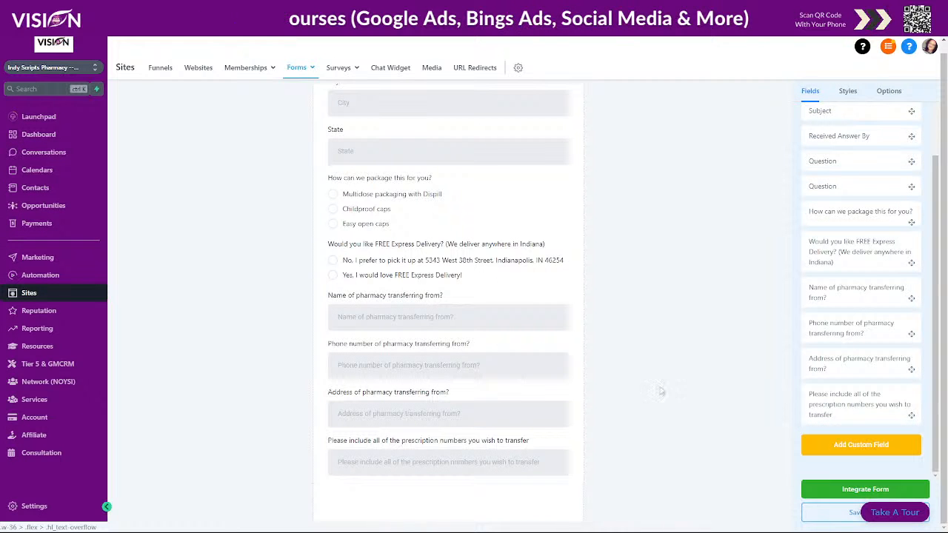
click(861, 444)
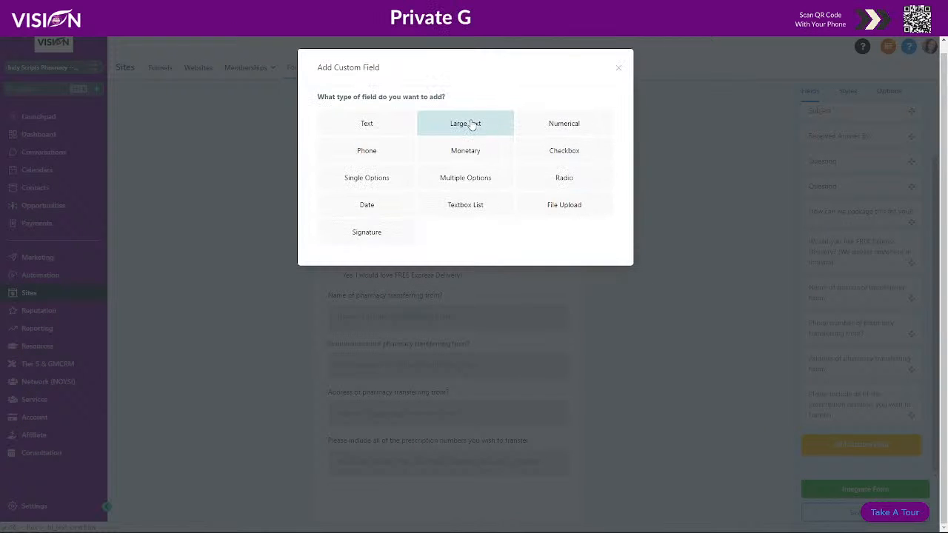
click(467, 124)
click(375, 162)
key(ctrl+v)
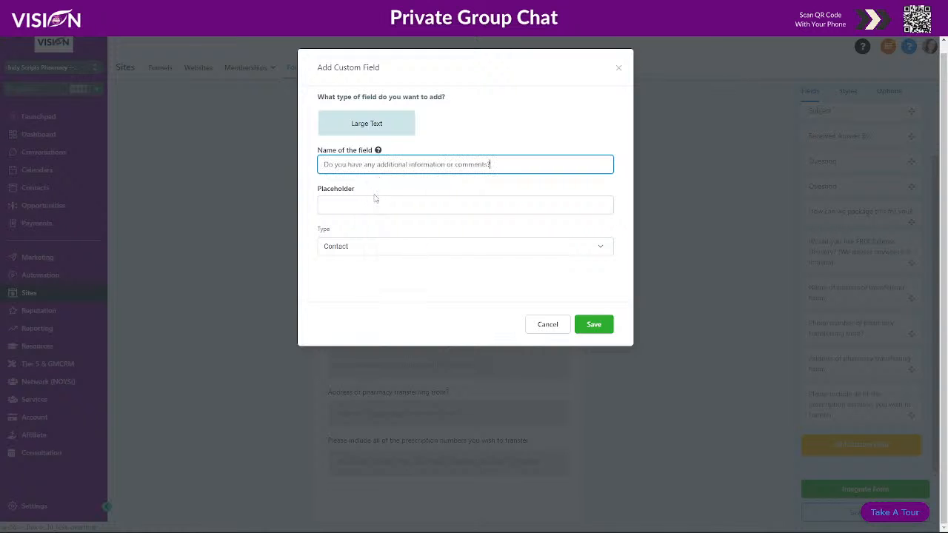
click(370, 207)
key(ctrl+v)
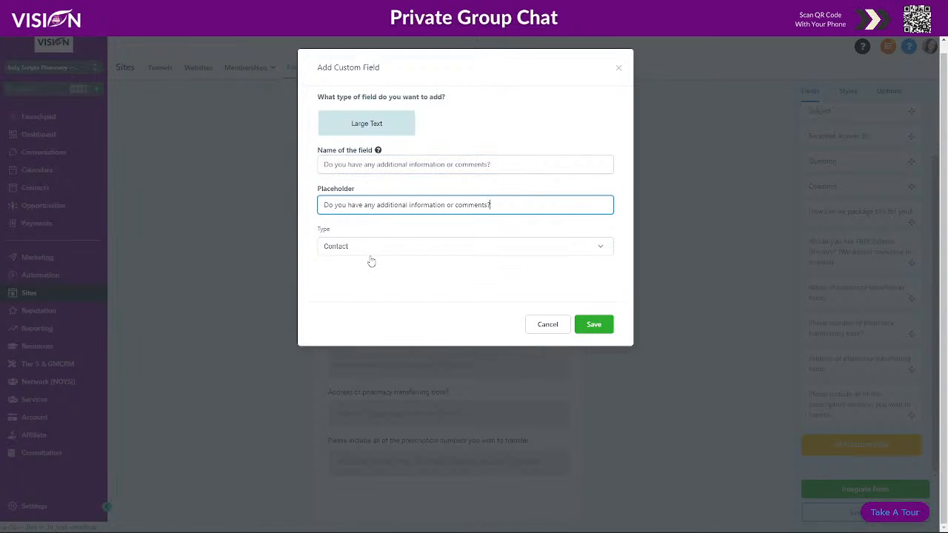
click(594, 325)
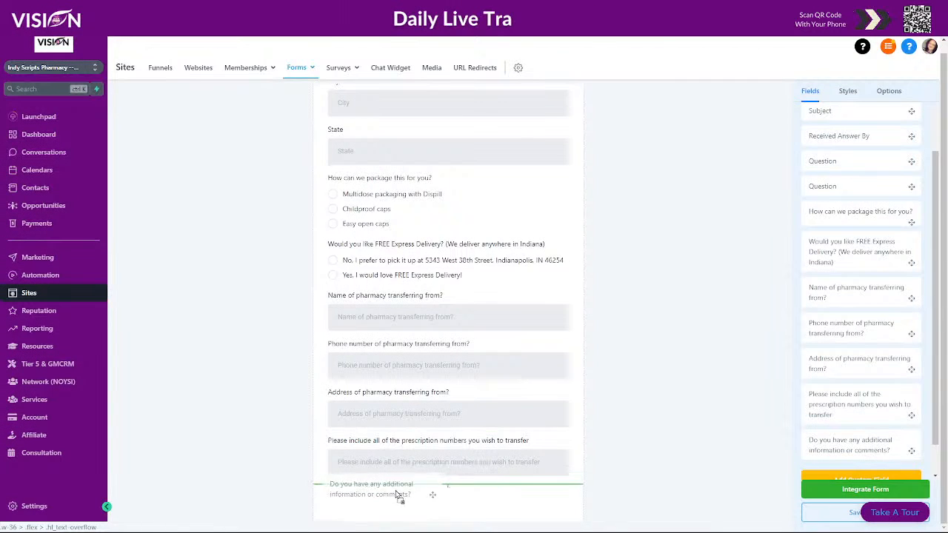
Place the "Do you have any additional information or comments?" field below the prescription numbers field and save the form
scroll(439, 424, down, 2)
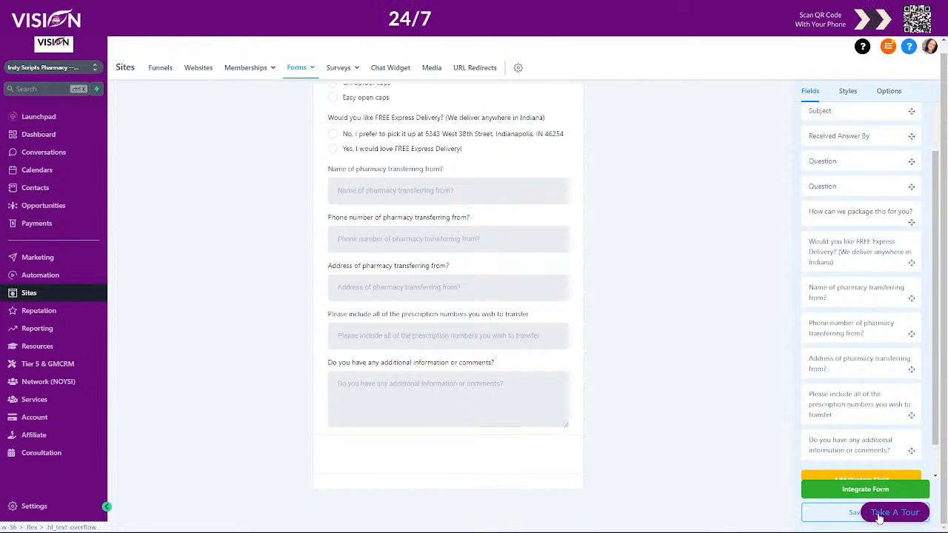
click(851, 513)
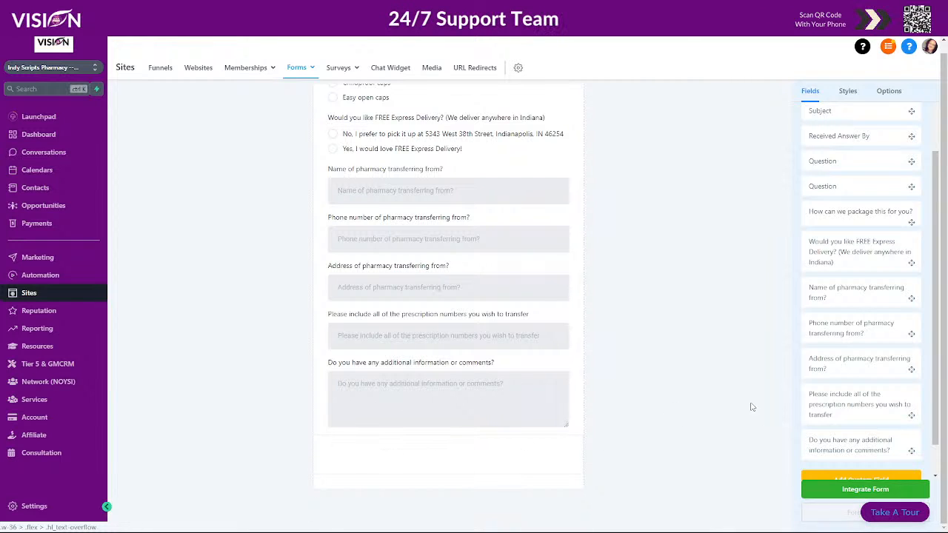
Add a standard Button element below the additional information or comments field
scroll(853, 363, up, 1)
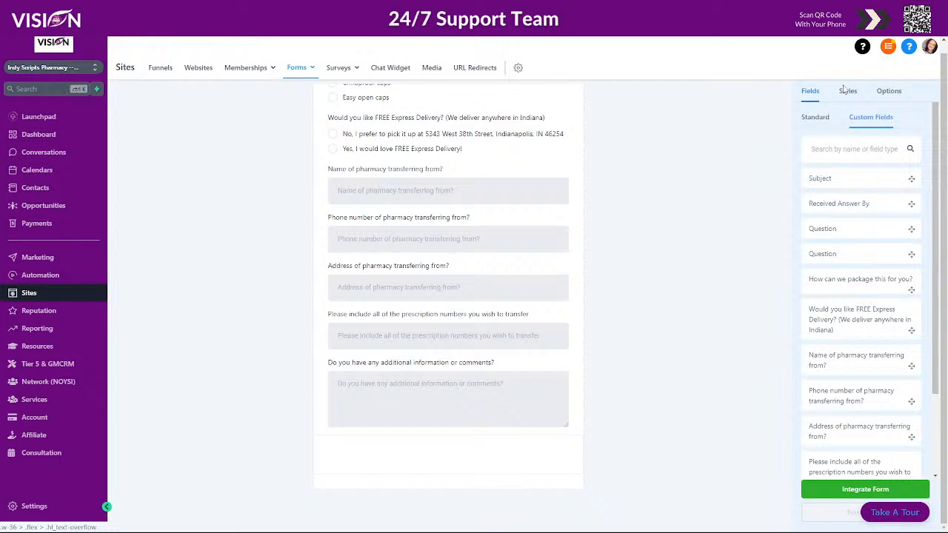
click(814, 118)
scroll(869, 410, down, 2)
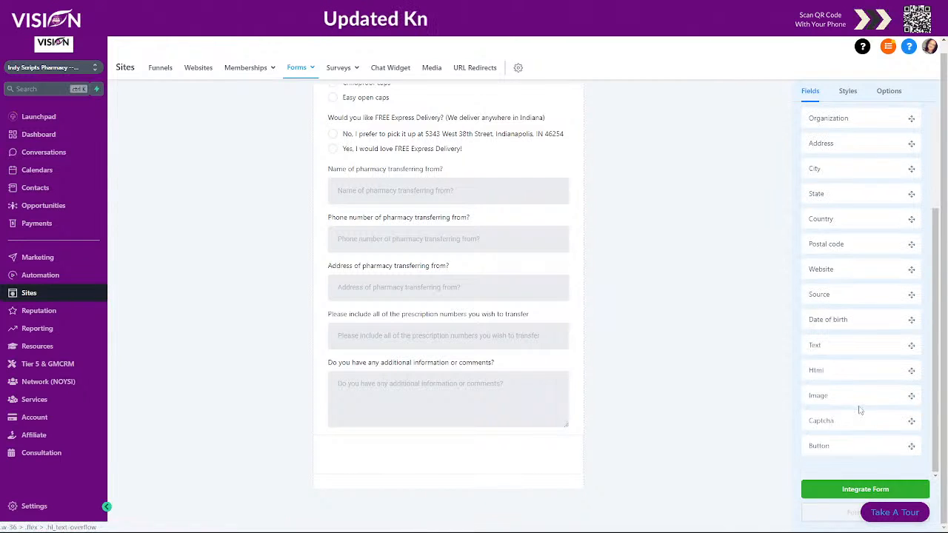
drag(846, 448, 410, 455)
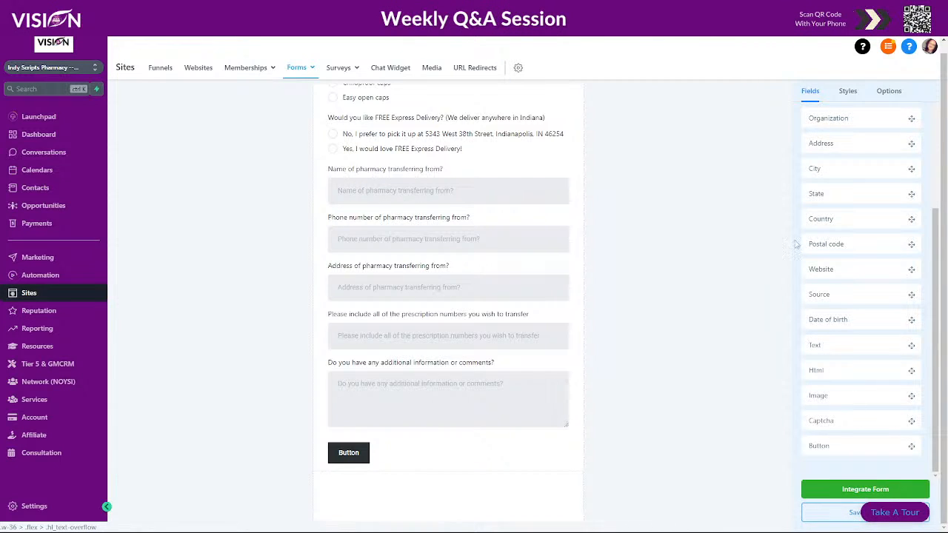
Try out agency branding in the form's styles and switch it back off
click(847, 91)
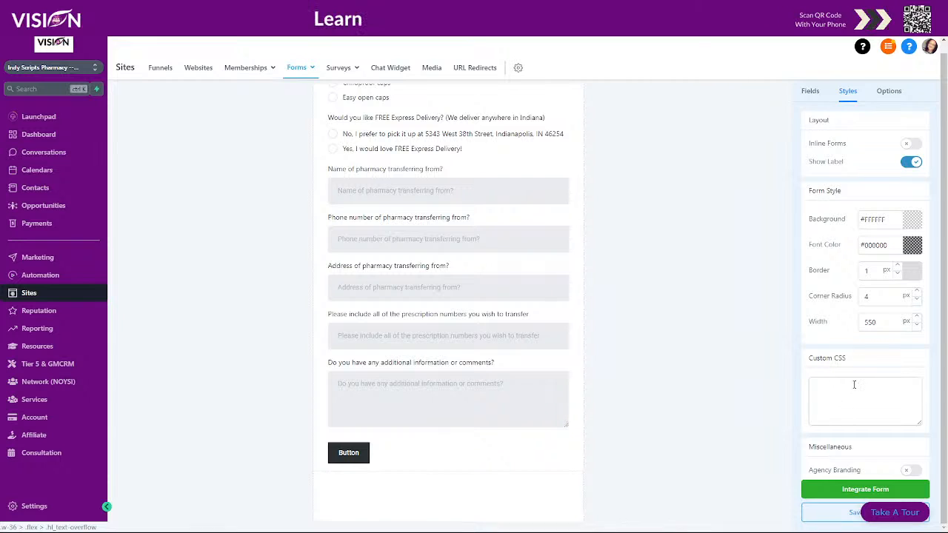
click(911, 470)
scroll(444, 425, down, 2)
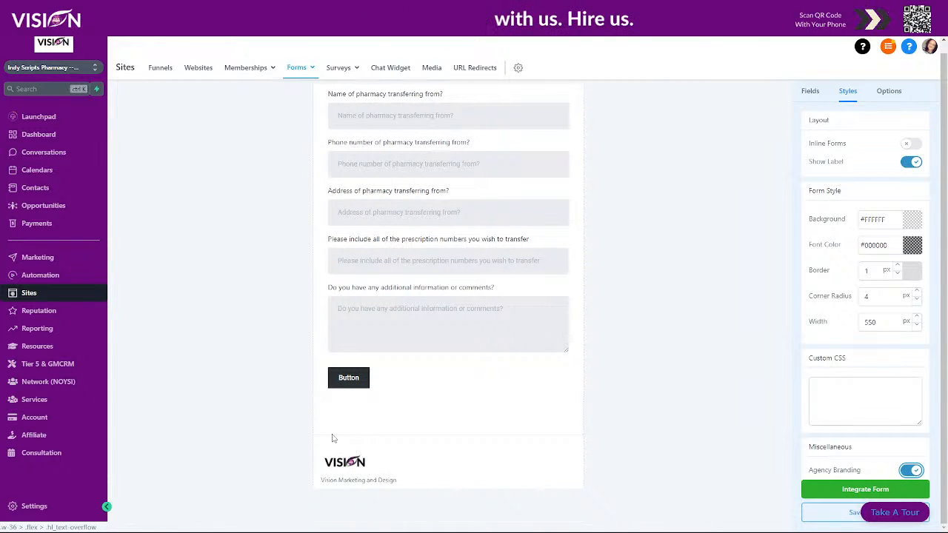
click(906, 471)
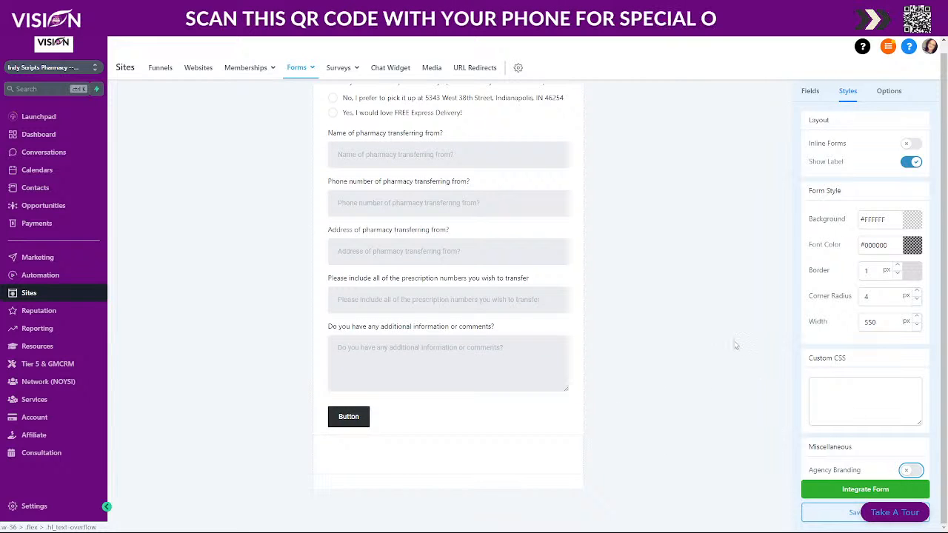
Make the form's button full width
click(362, 418)
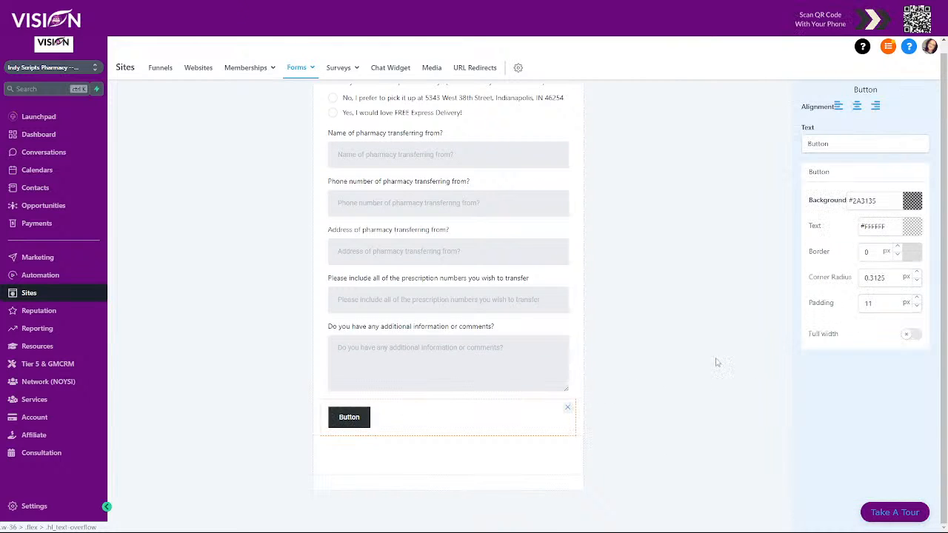
click(912, 334)
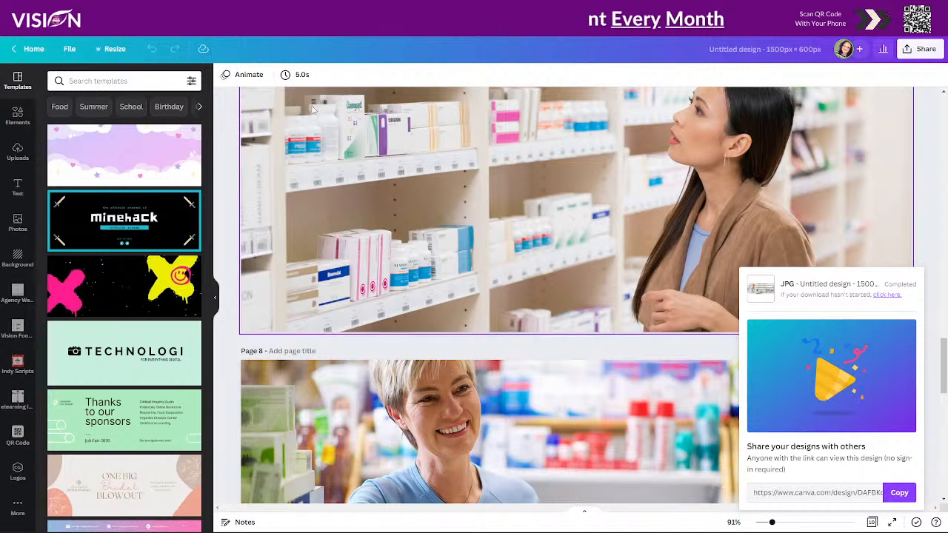
Switch to Canva, apply the Indy Scripts Pharmacy brand red to the pharmacy shelf page, and copy the color's hex code
click(255, 118)
click(224, 75)
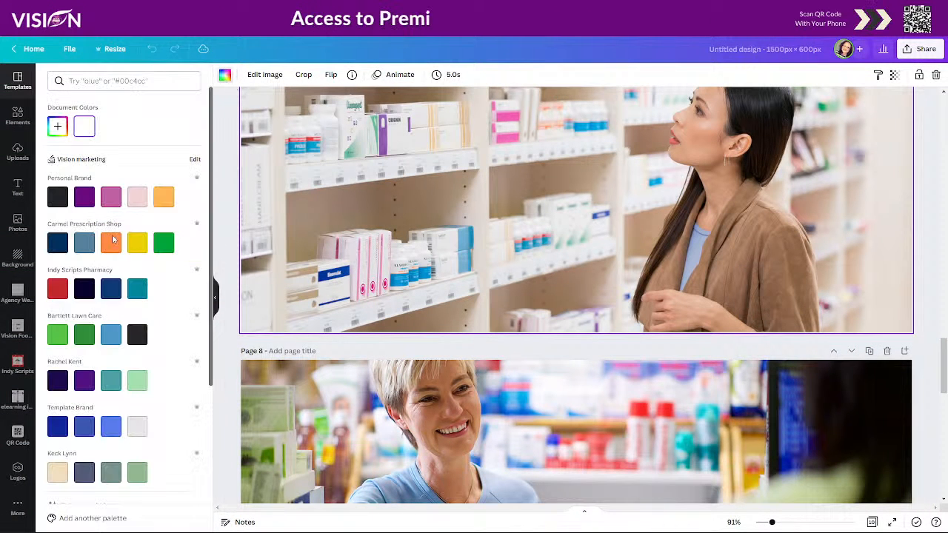
click(58, 289)
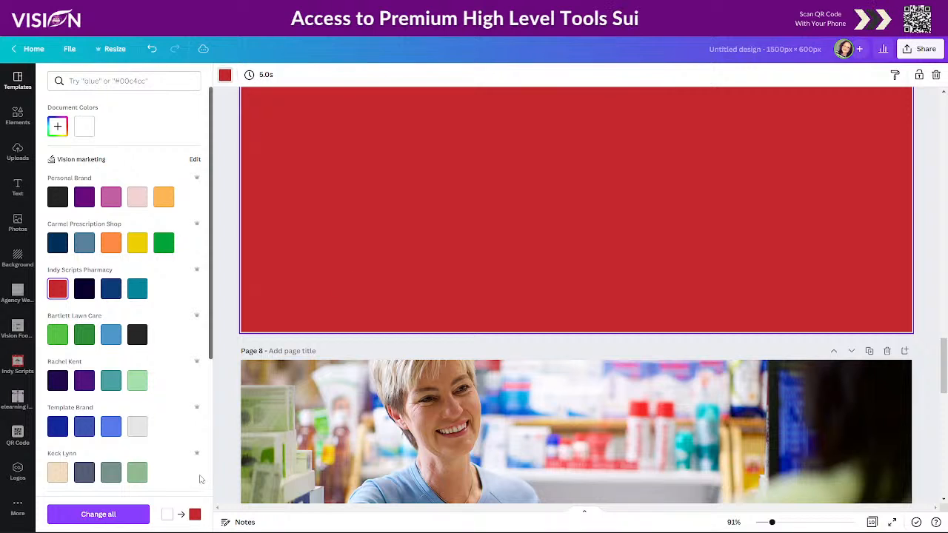
click(58, 126)
key(ctrl+c)
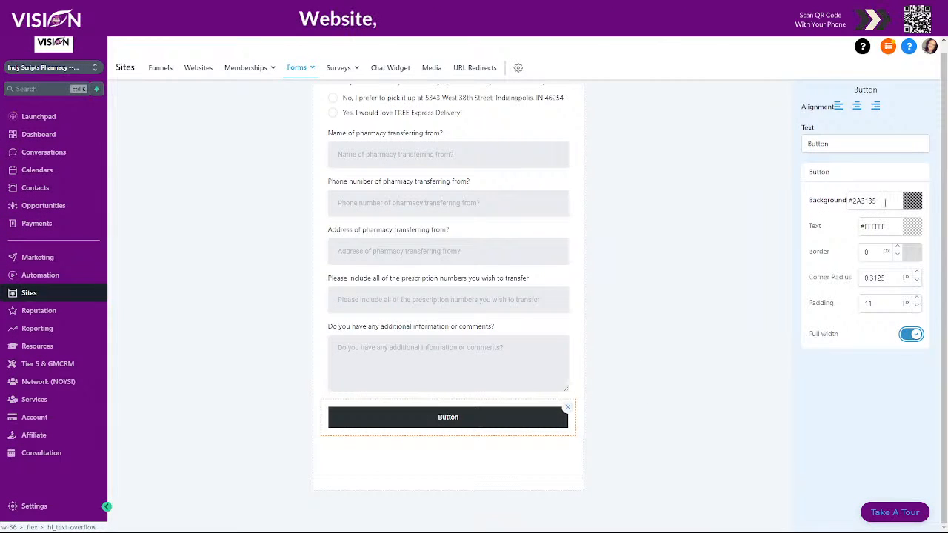
Set the form button's background color to #C4272D, recopying the hex digits from Canva without the hash sign
drag(884, 201, 834, 201)
key(ctrl+v)
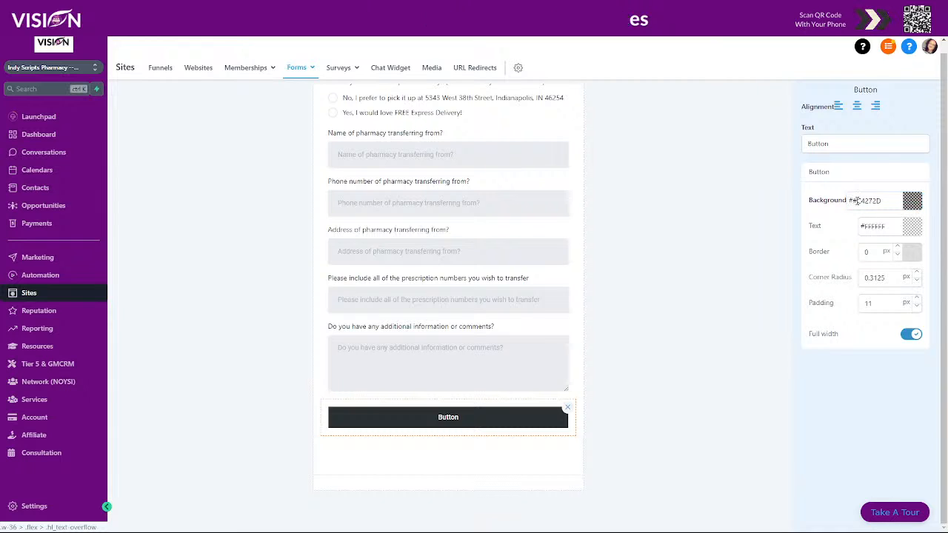
drag(880, 198, 819, 210)
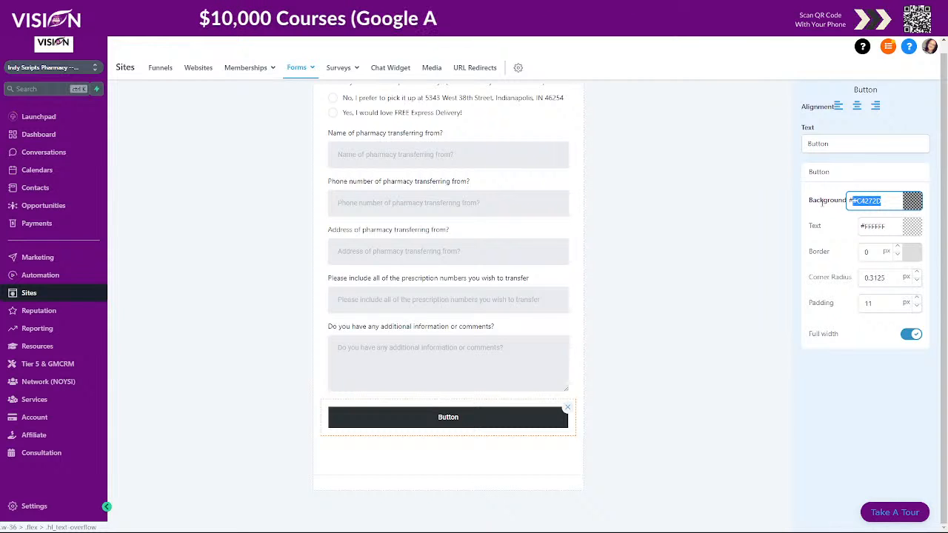
key(BackSpace)
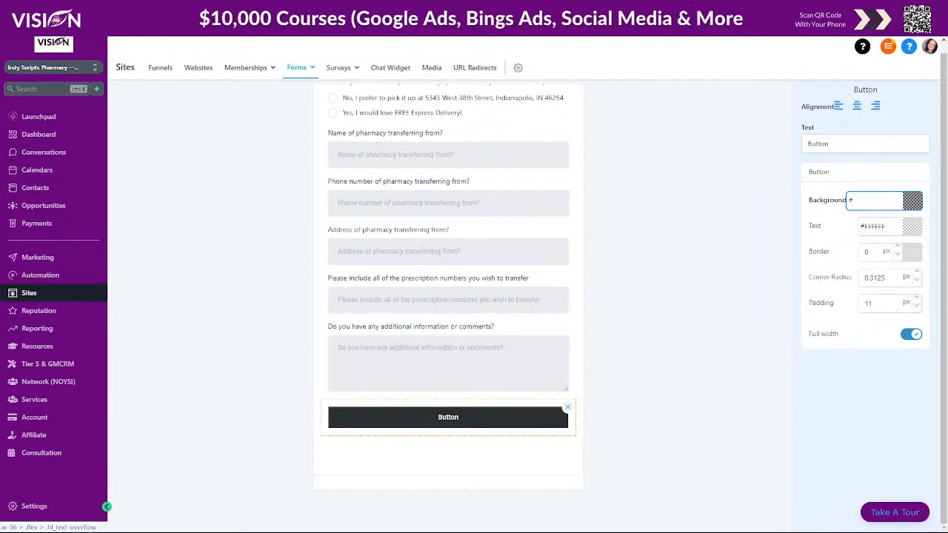
click(297, 9)
click(241, 9)
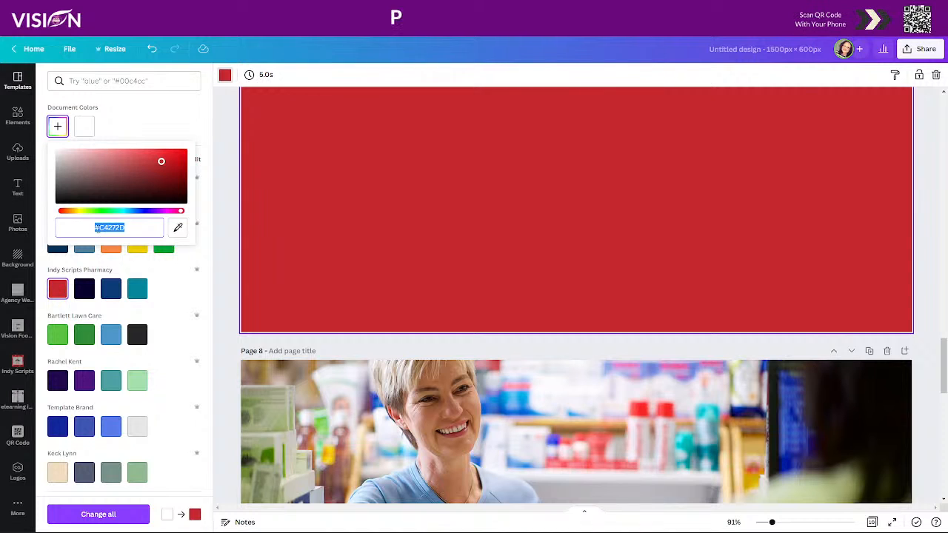
click(98, 229)
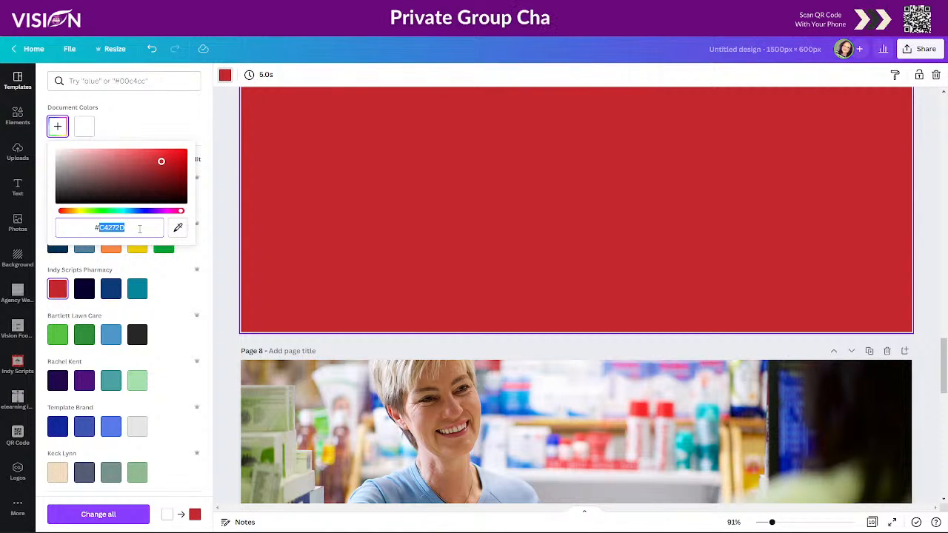
click(355, 9)
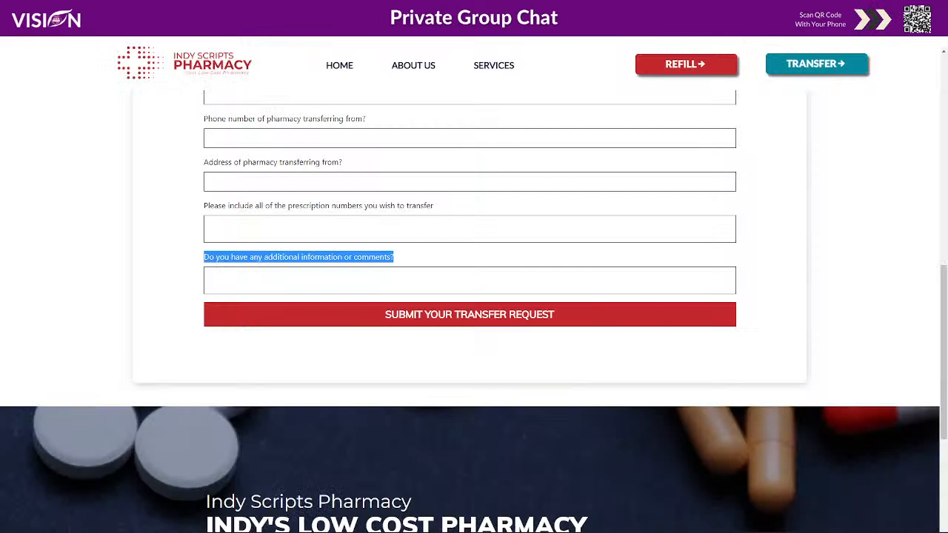
click(414, 9)
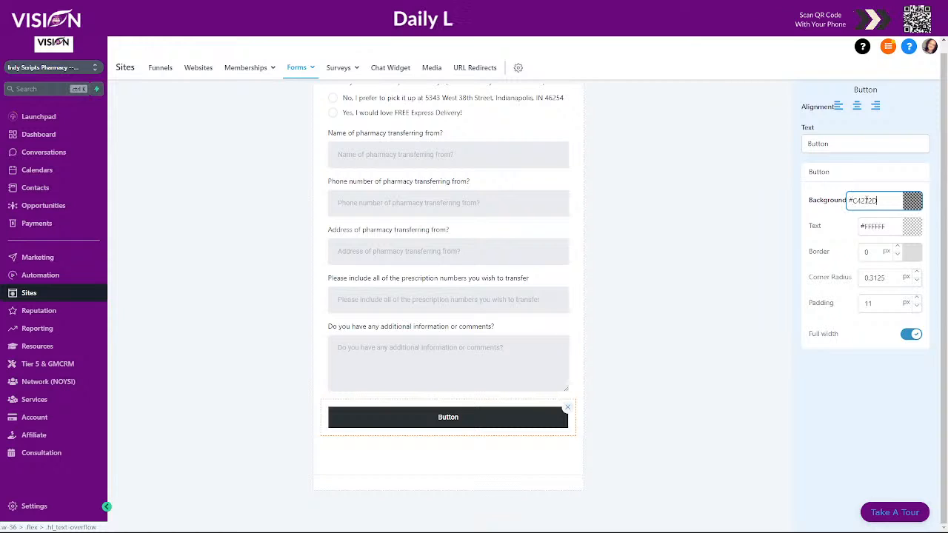
key(Return)
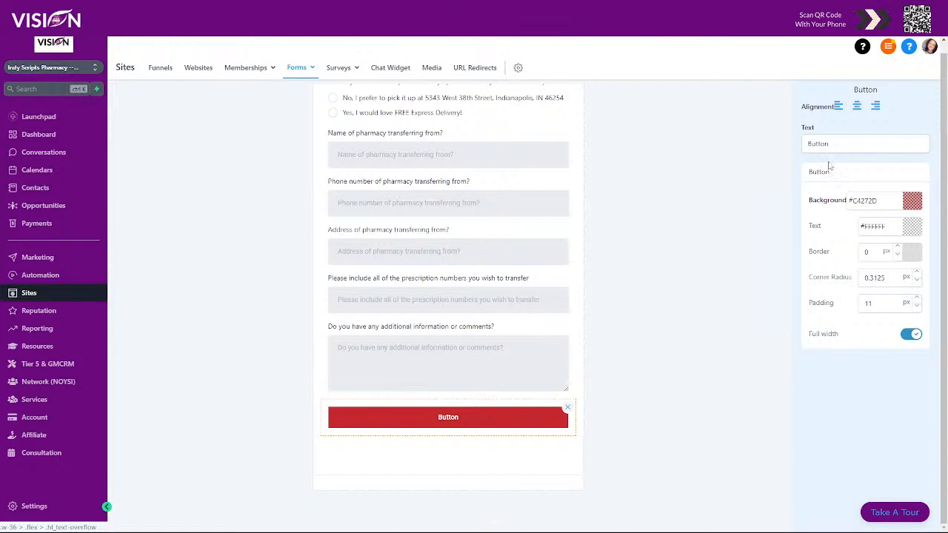
Set the button's text to "Submit Your Transfer Request"
drag(832, 146, 795, 151)
text(Sub)
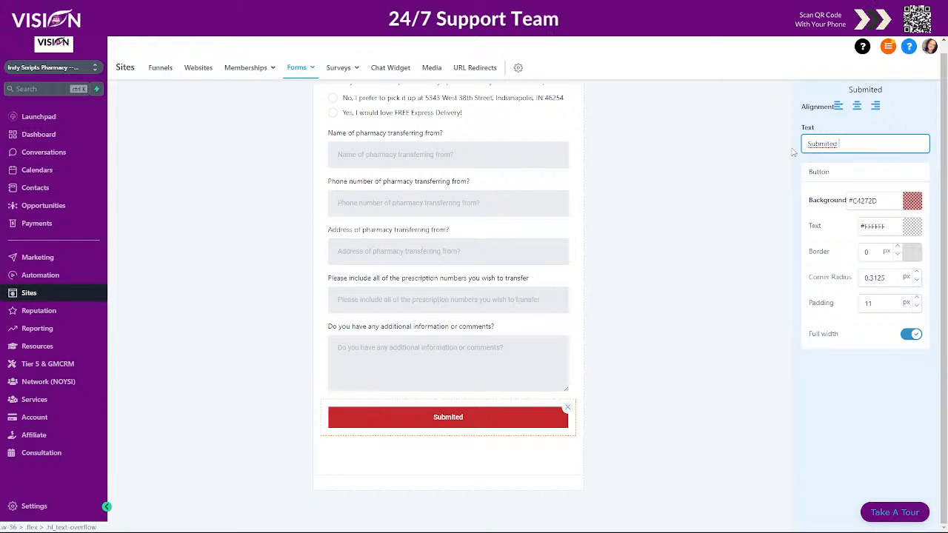
text(mit Your)
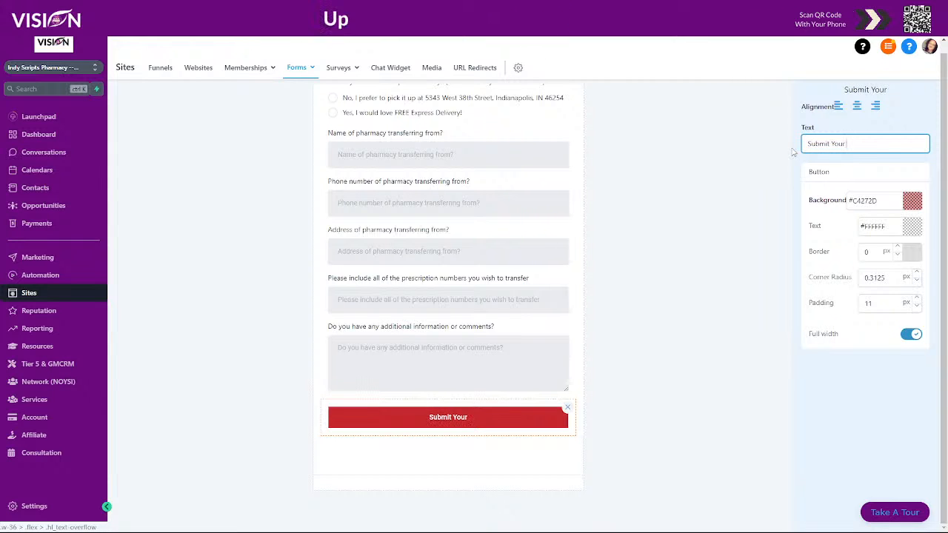
text( Transfer Reu)
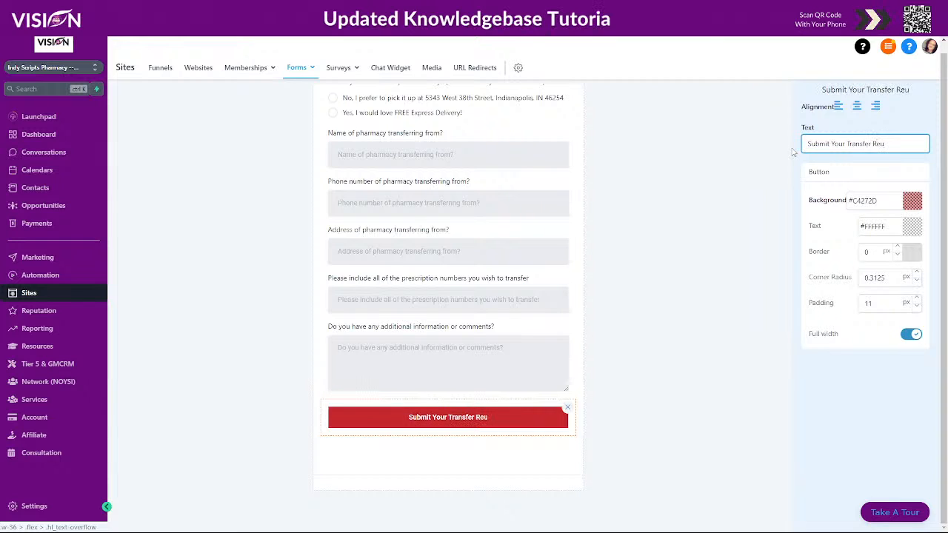
key(BackSpace)
text(quest)
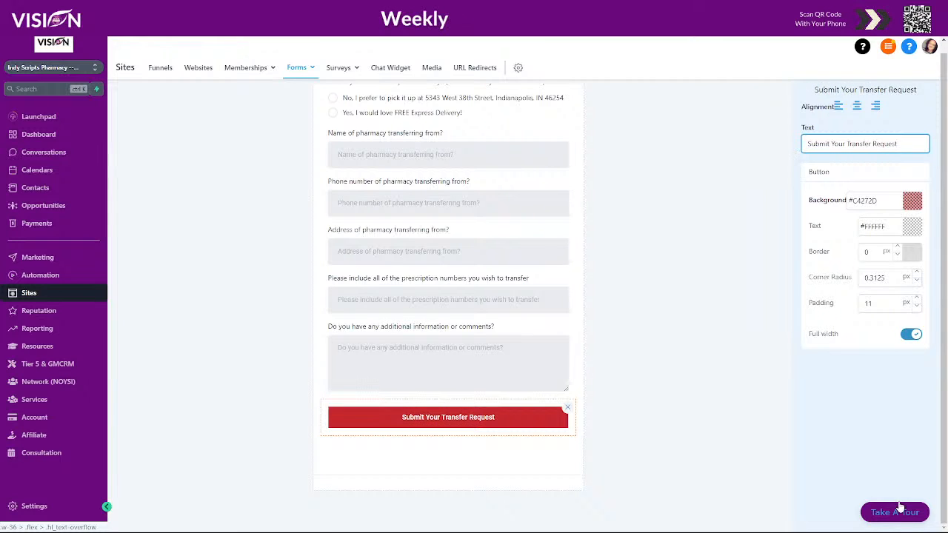
Save the form and review its iframe embed code and shareable link in the integration options
scroll(531, 116, up, 5)
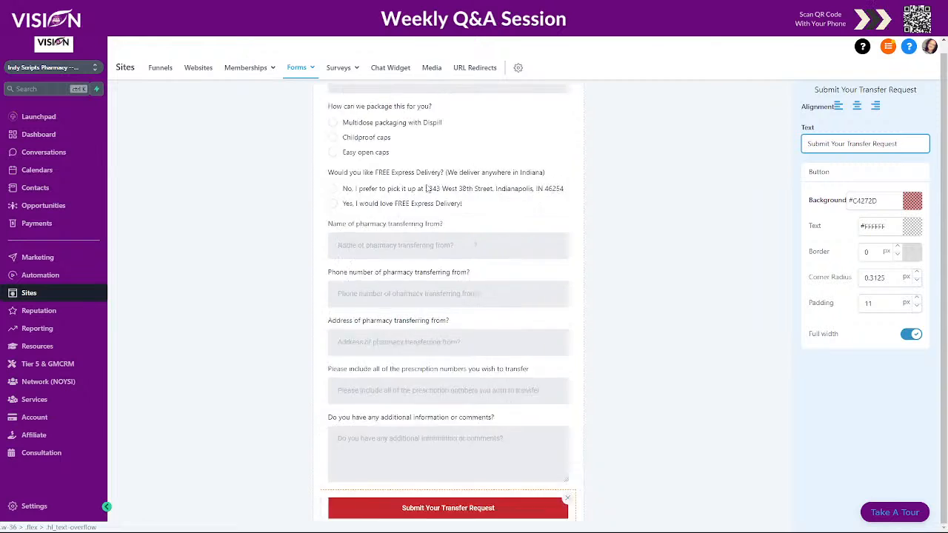
click(429, 104)
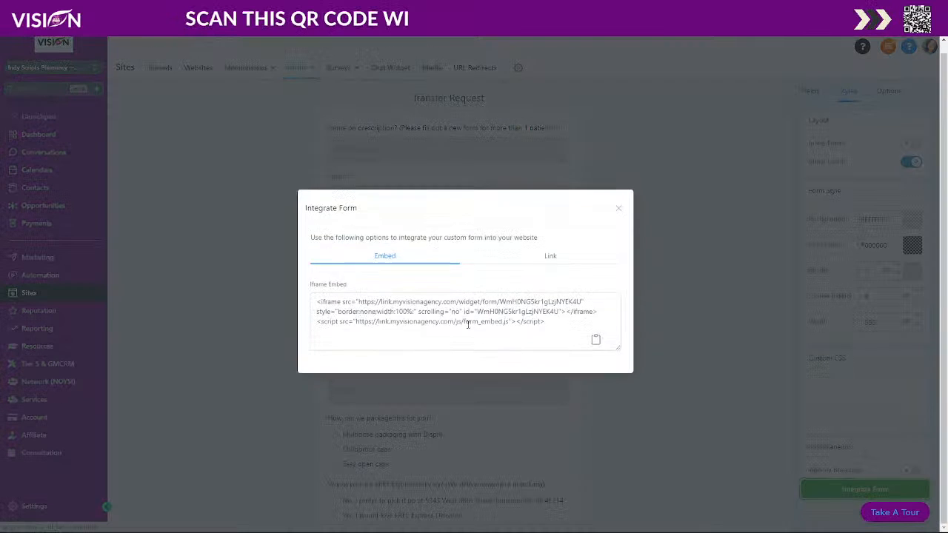
click(857, 487)
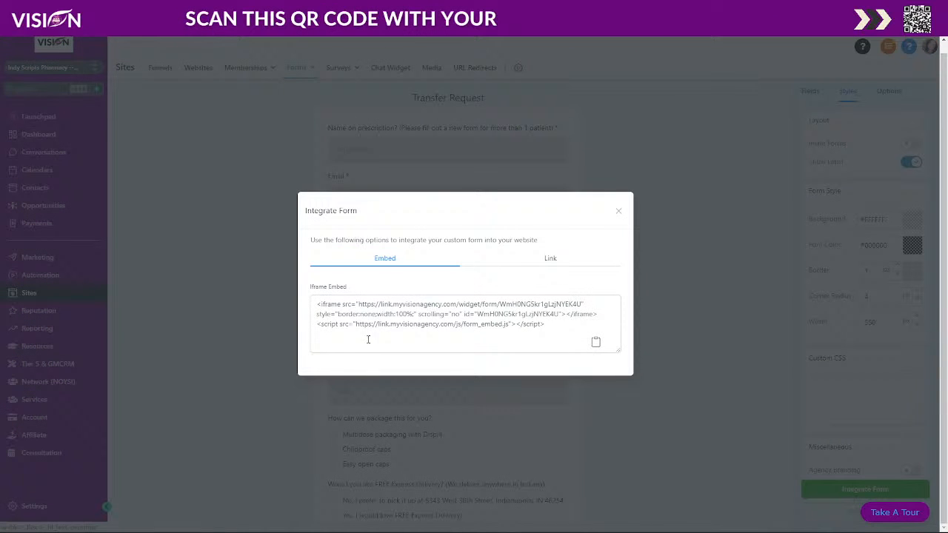
click(557, 257)
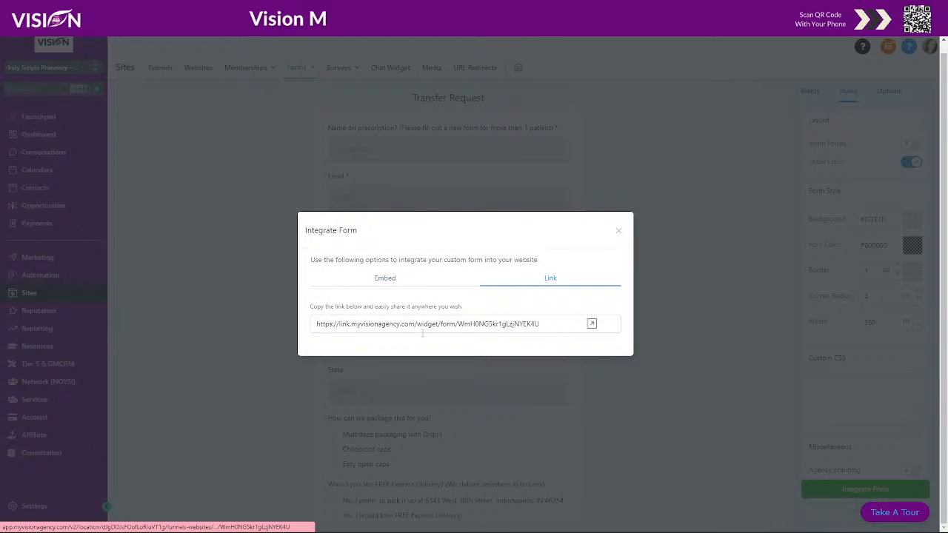
click(432, 283)
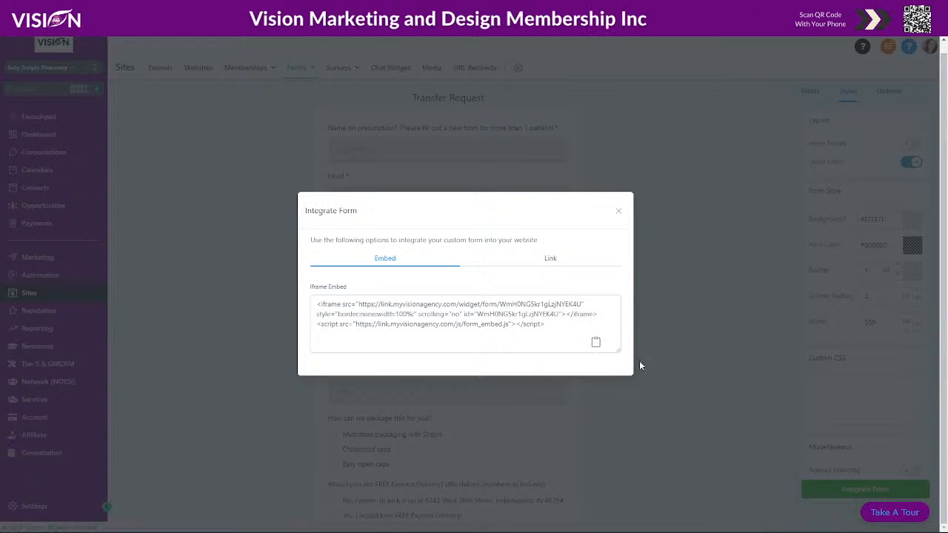
click(289, 185)
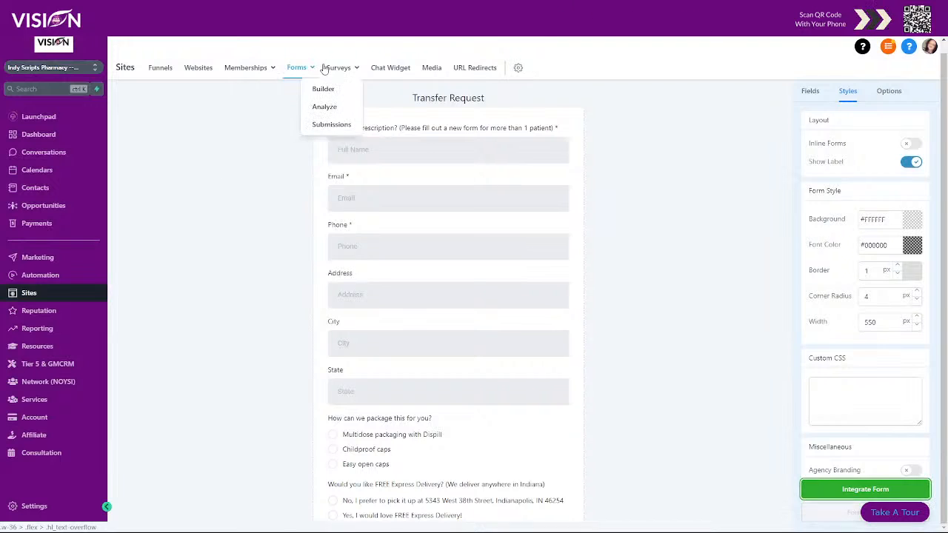
Open the Transfer page of the Indy Scripts Pharmacy website for editing in a new tab
click(189, 69)
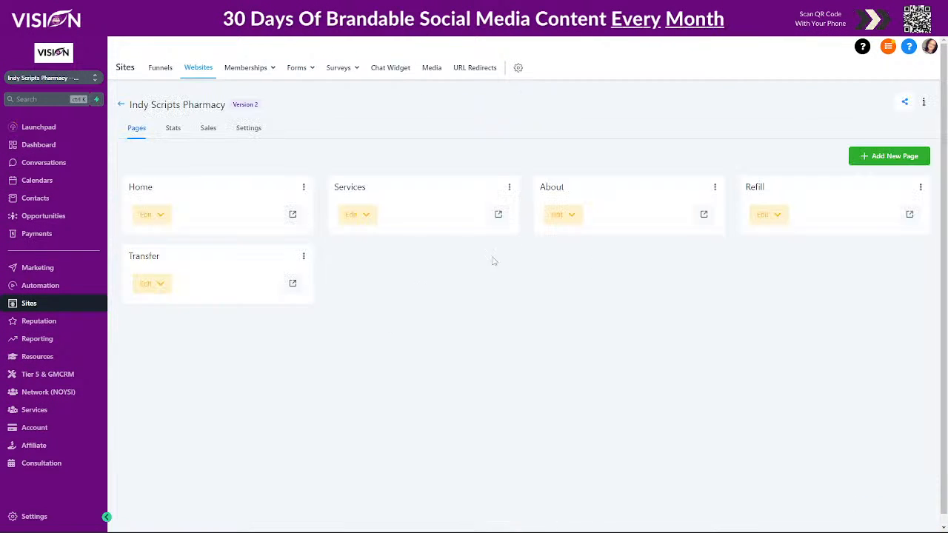
click(155, 395)
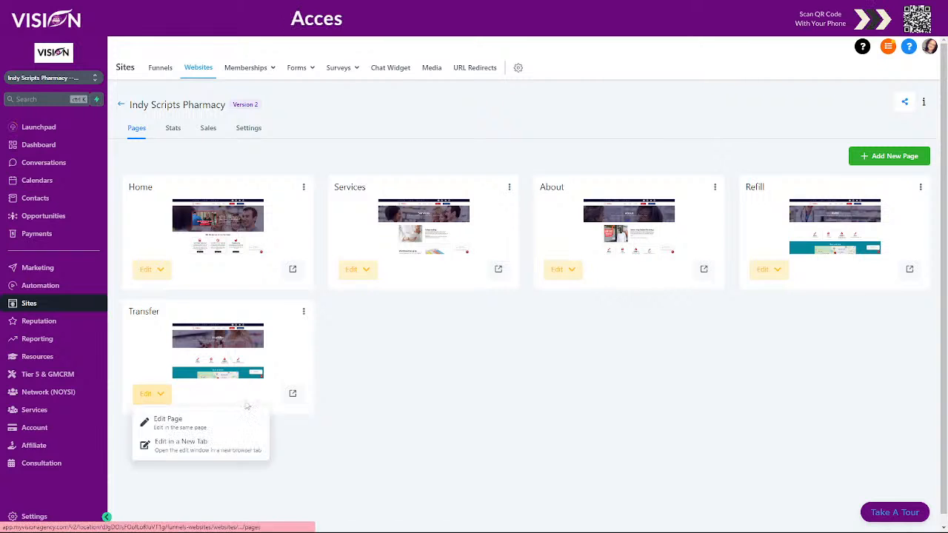
click(178, 445)
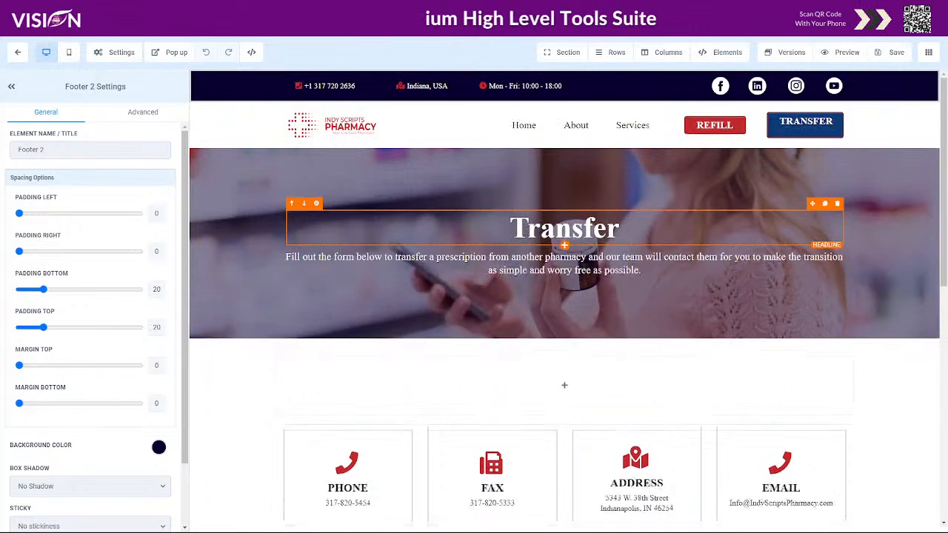
Add a Form element to the empty column below the Transfer header, choose the Transfer Request form, and save the page
click(564, 381)
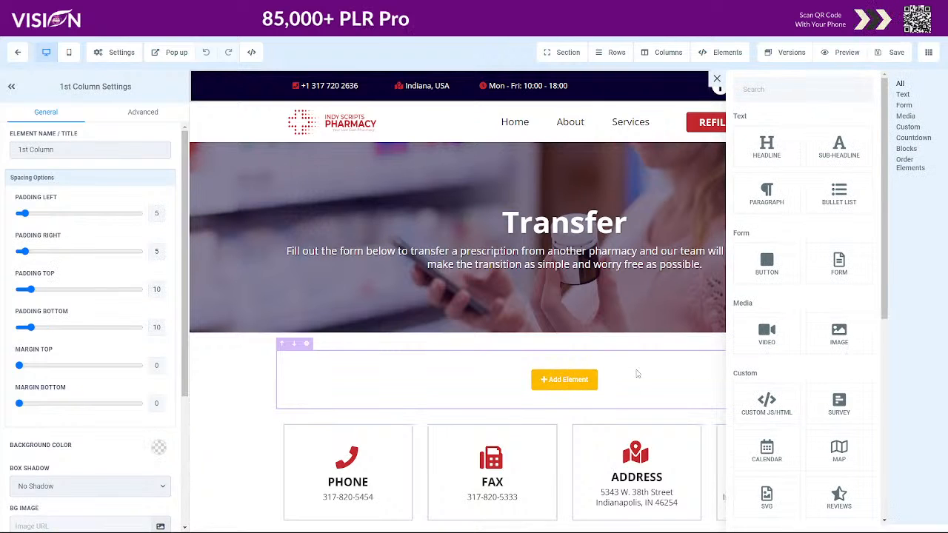
click(838, 263)
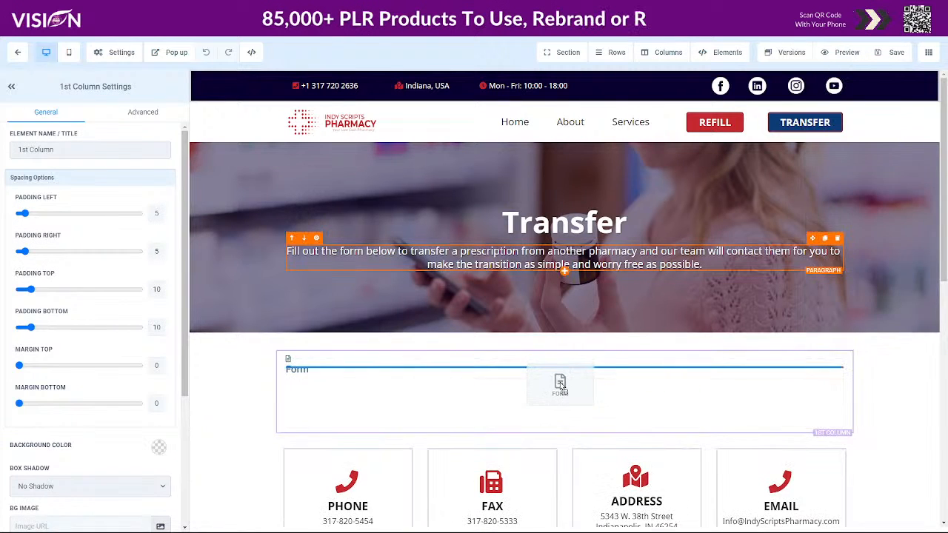
click(552, 369)
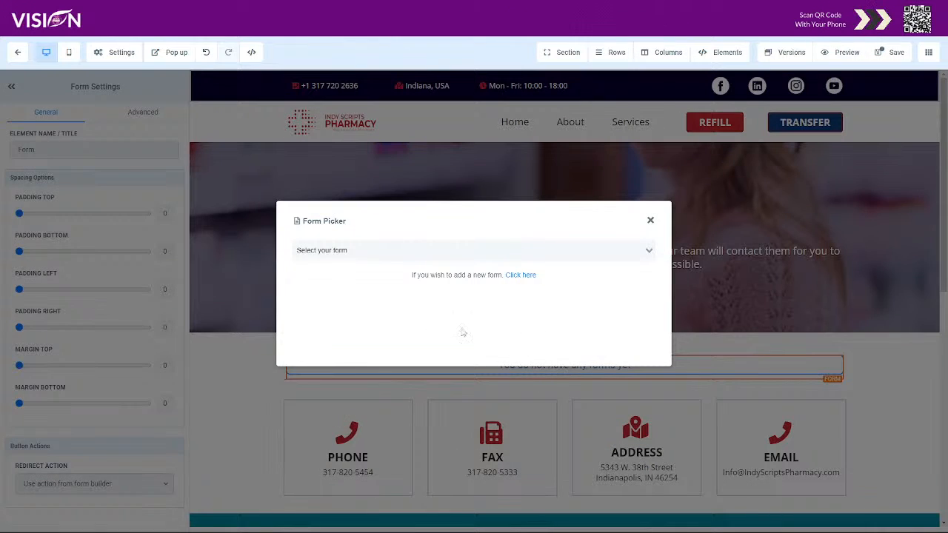
click(361, 251)
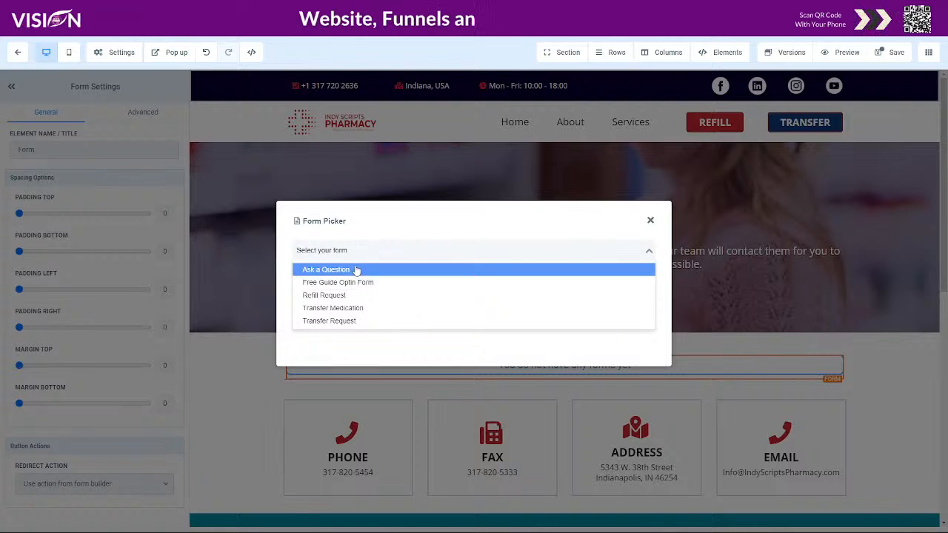
click(333, 320)
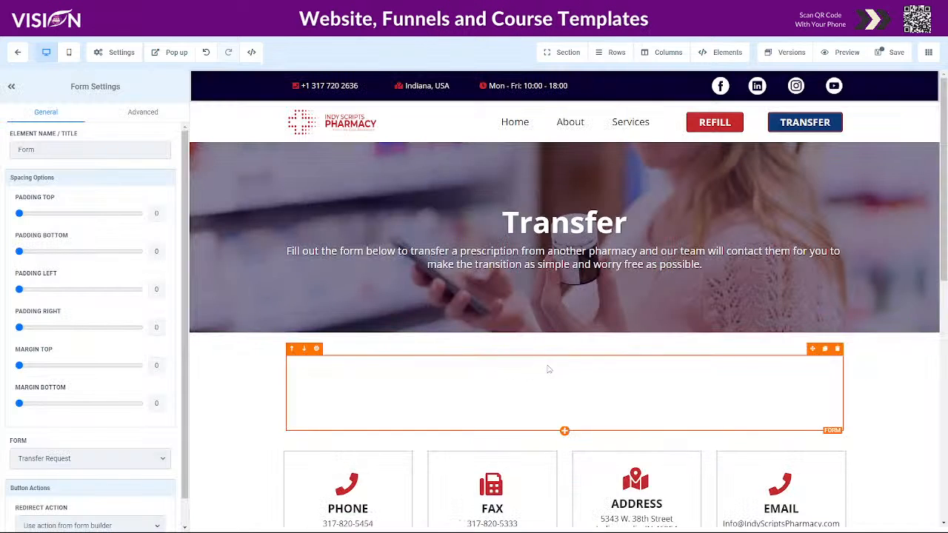
scroll(747, 393, down, 9)
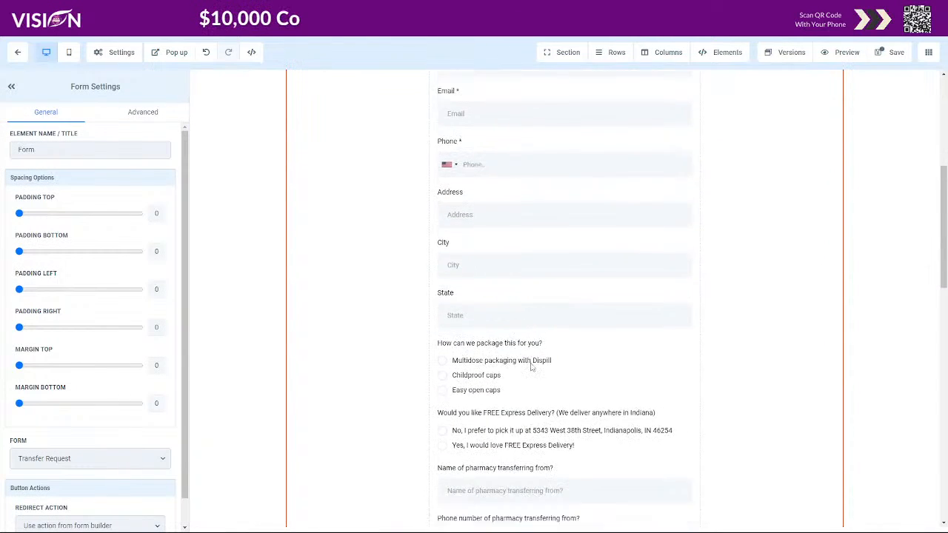
click(891, 52)
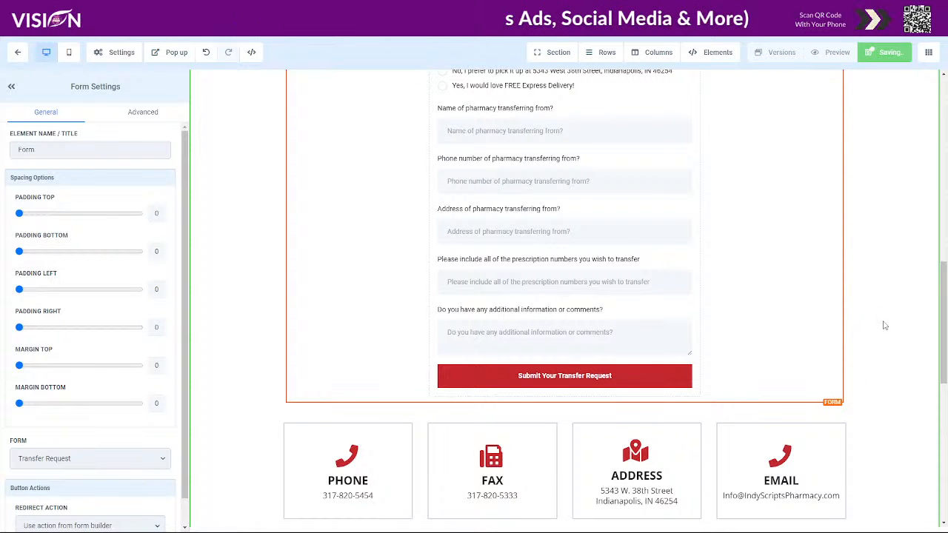
Review the Transfer page from the embedded form through the contact boxes and map to the footer, and leave the editor
scroll(583, 321, up, 3)
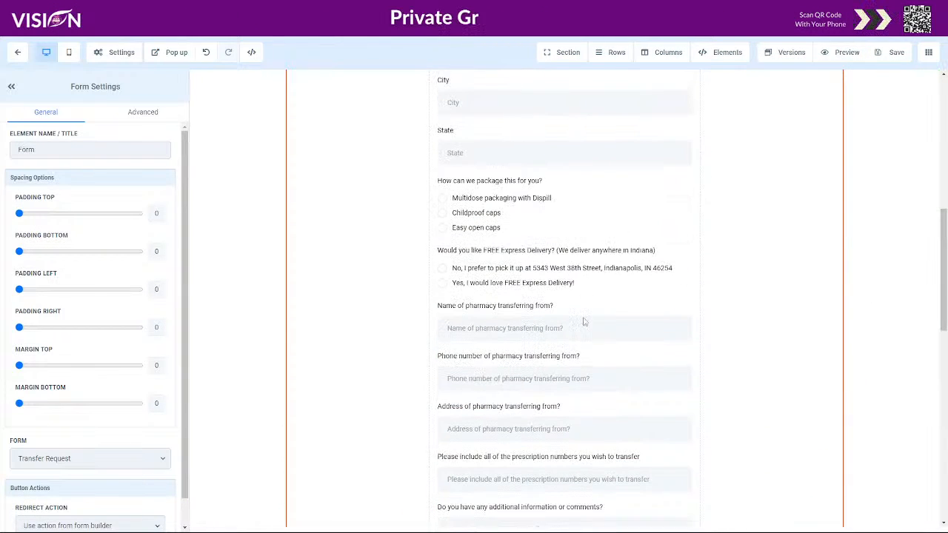
scroll(546, 332, down, 7)
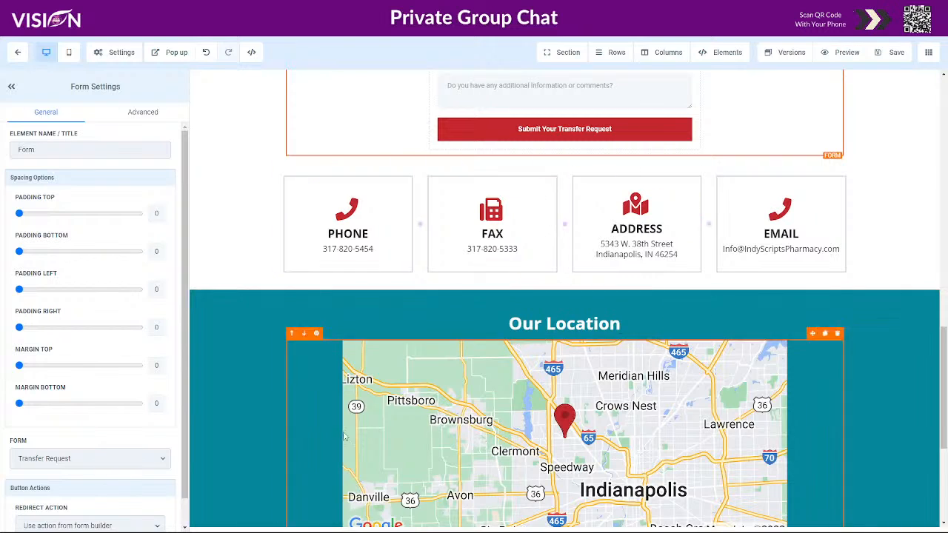
scroll(874, 320, down, 3)
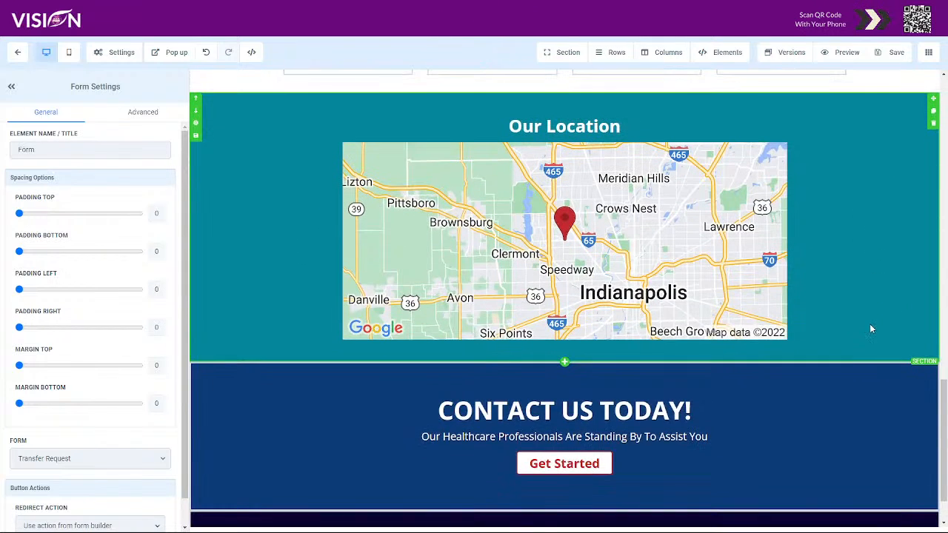
scroll(866, 327, up, 3)
scroll(863, 335, up, 6)
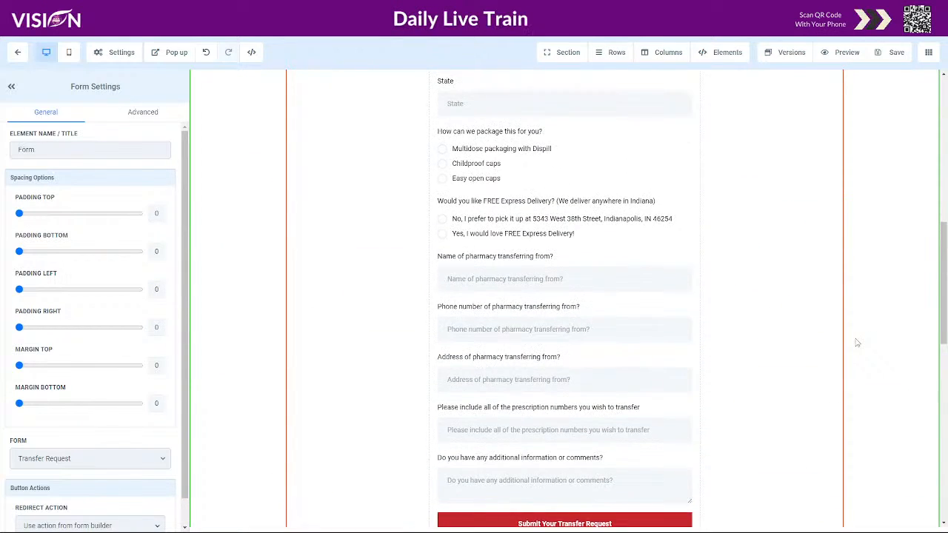
scroll(857, 343, up, 5)
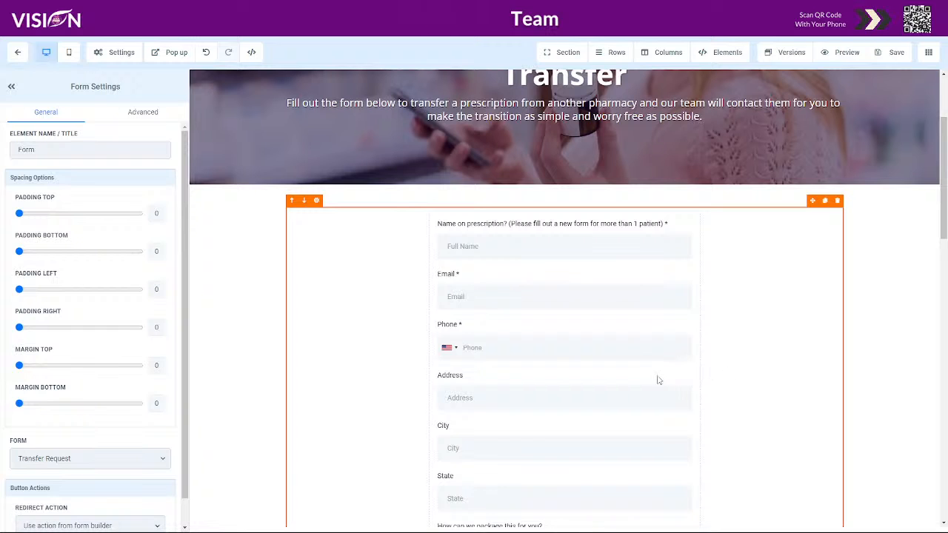
scroll(615, 352, down, 1)
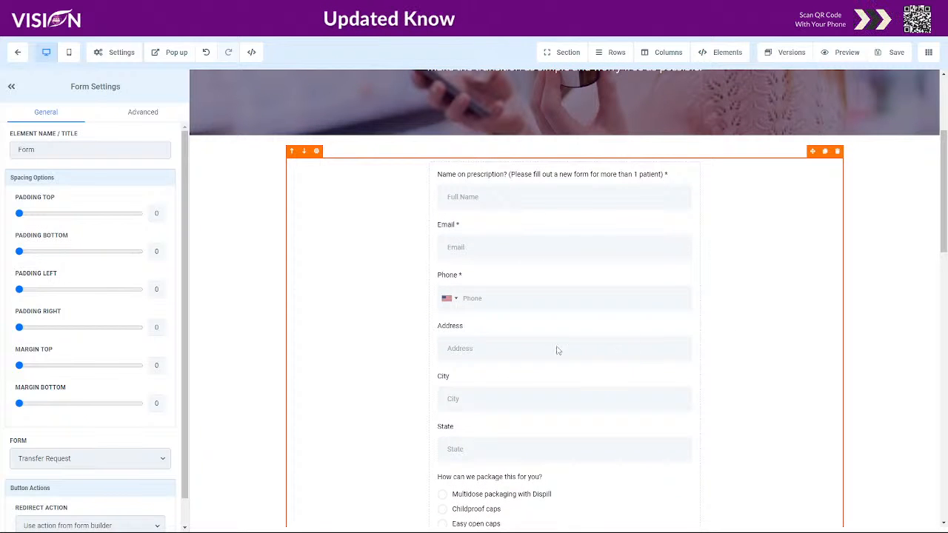
scroll(560, 397, down, 10)
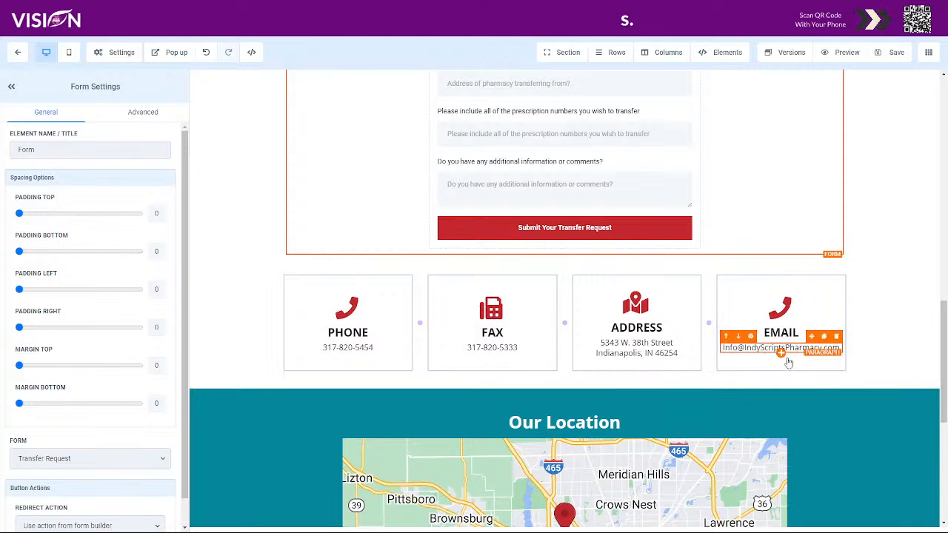
scroll(589, 406, down, 1)
scroll(588, 407, down, 2)
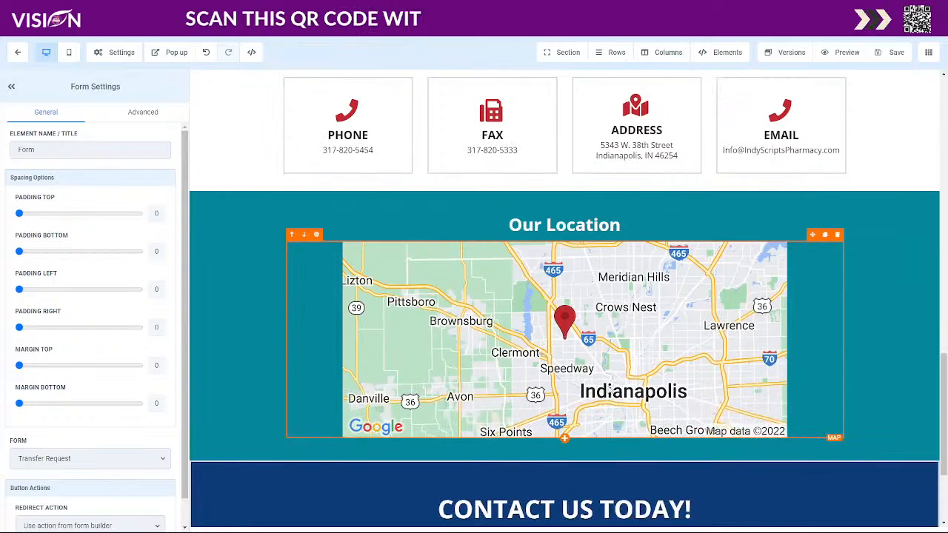
scroll(820, 389, down, 2)
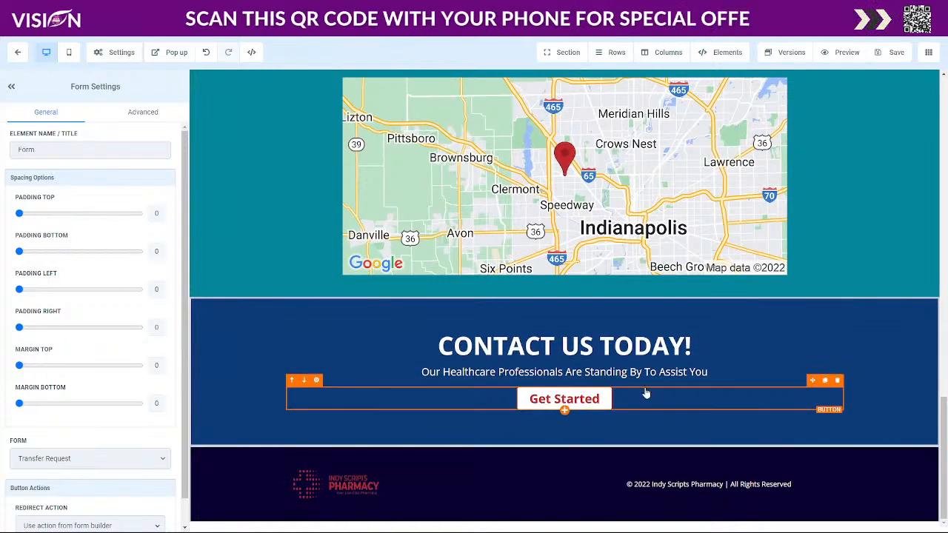
scroll(841, 308, up, 1)
scroll(841, 308, up, 15)
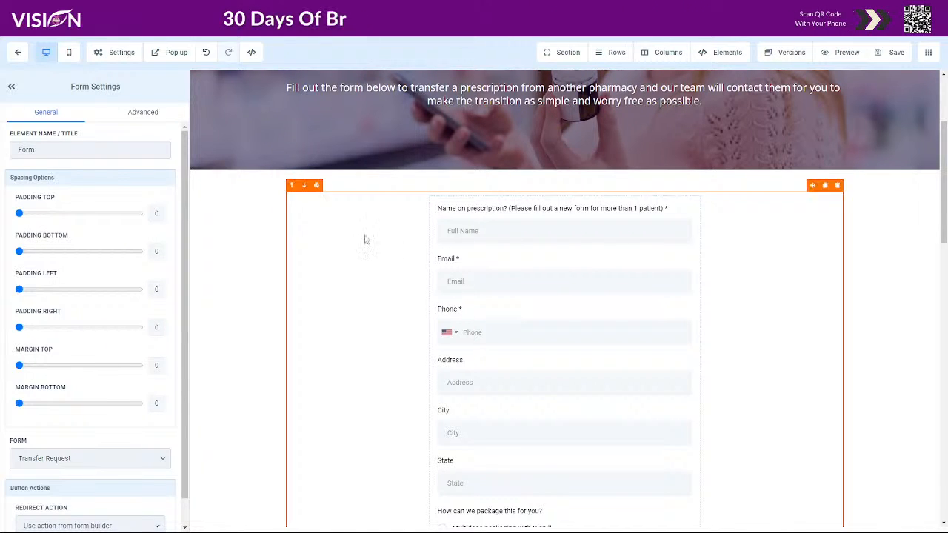
click(17, 55)
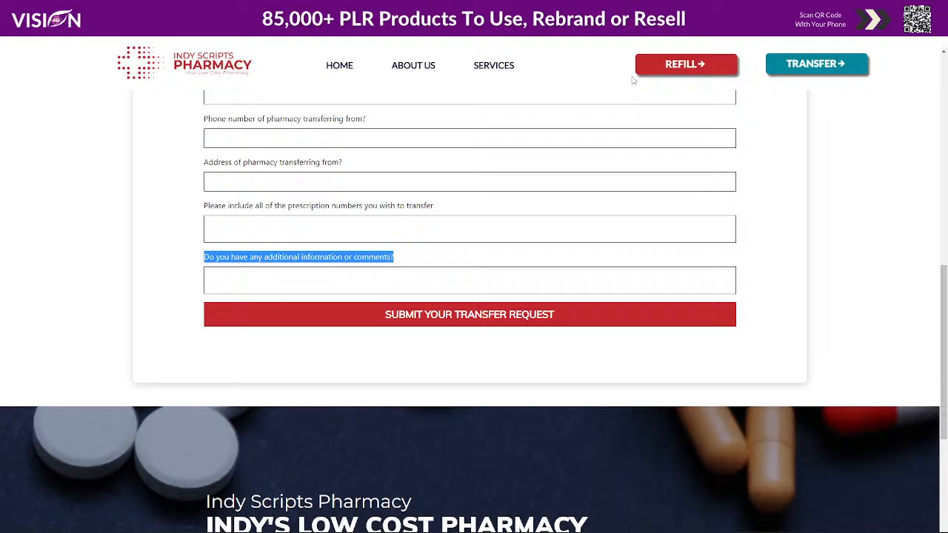
Switch to the pharmacy's existing website and examine the Refill Request form's fields from the name field to its submit button
click(641, 73)
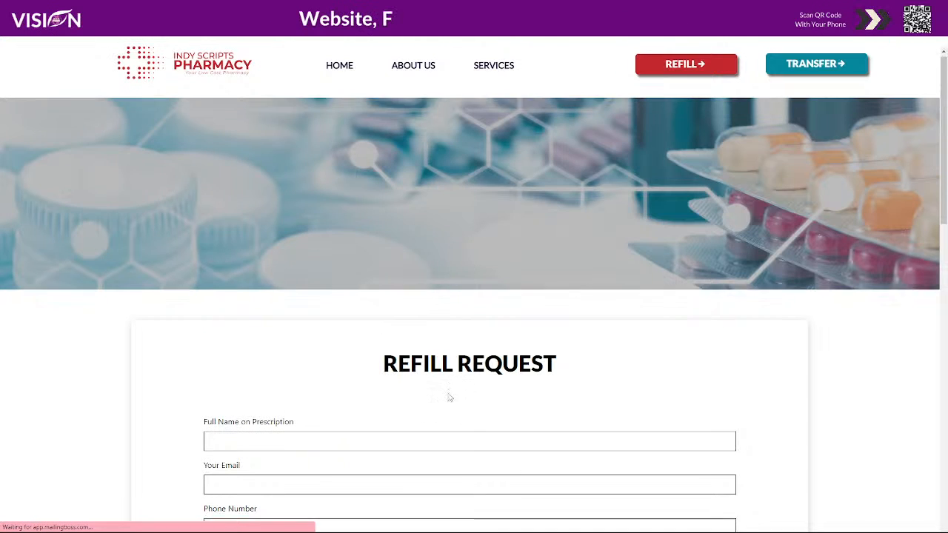
scroll(488, 385, down, 5)
scroll(482, 380, up, 2)
scroll(479, 381, down, 3)
scroll(478, 381, down, 3)
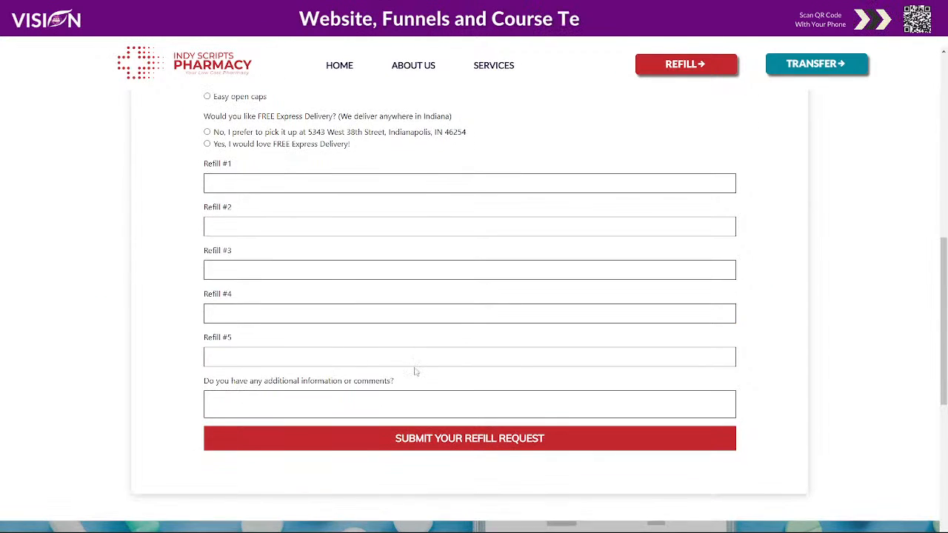
scroll(436, 229, up, 6)
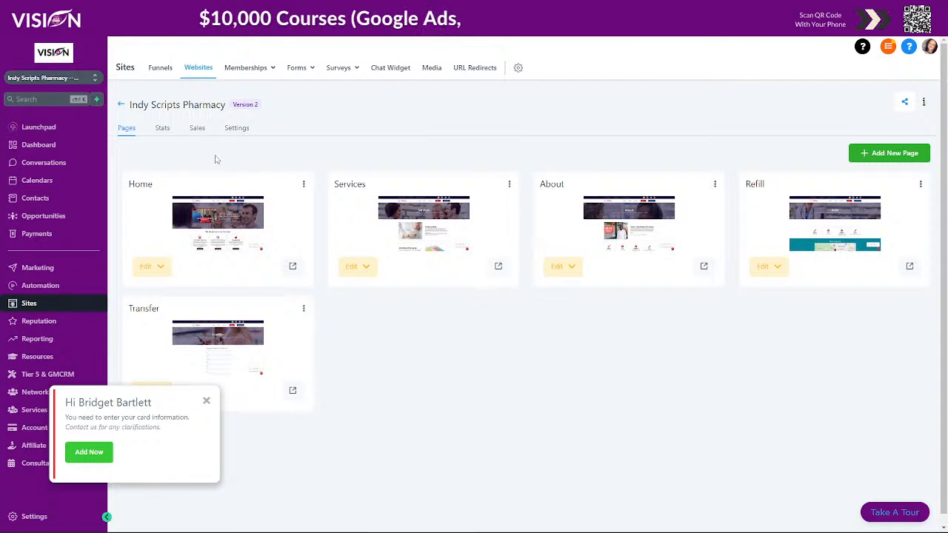
Dismiss the billing notice in the website manager, switch to the automation workflows, and create a new blank workflow
click(207, 402)
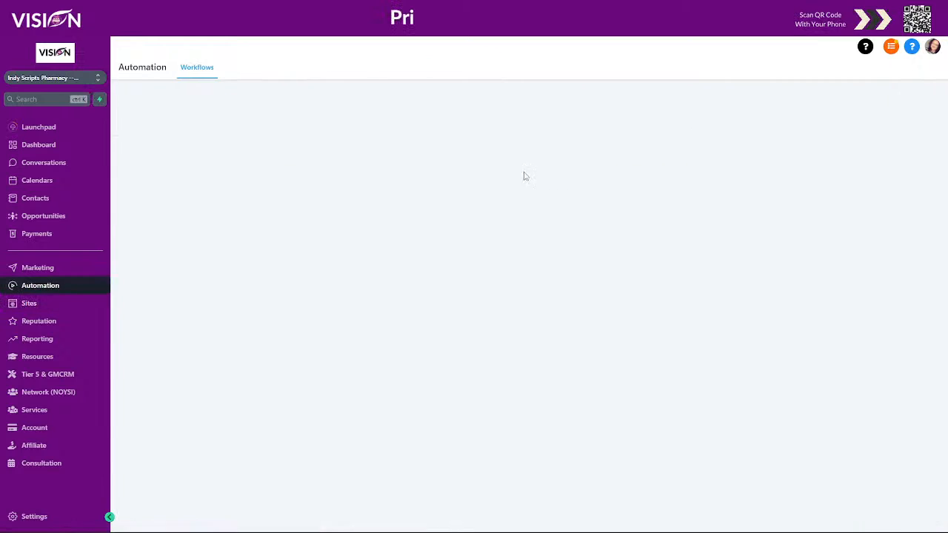
click(842, 109)
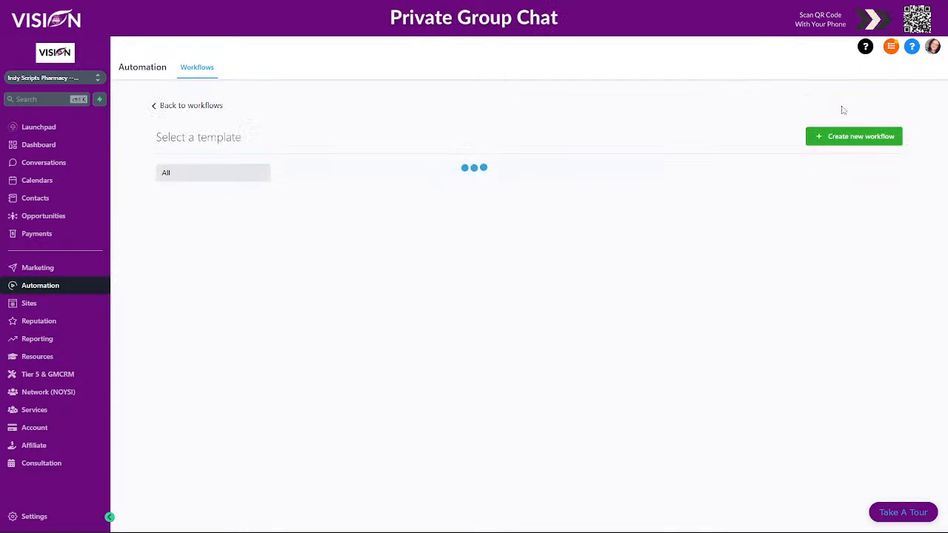
click(348, 307)
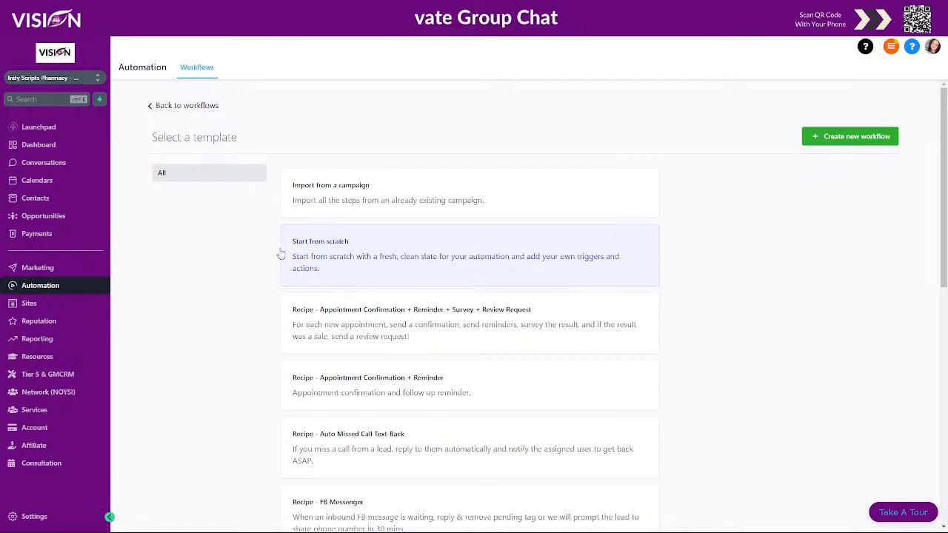
click(852, 138)
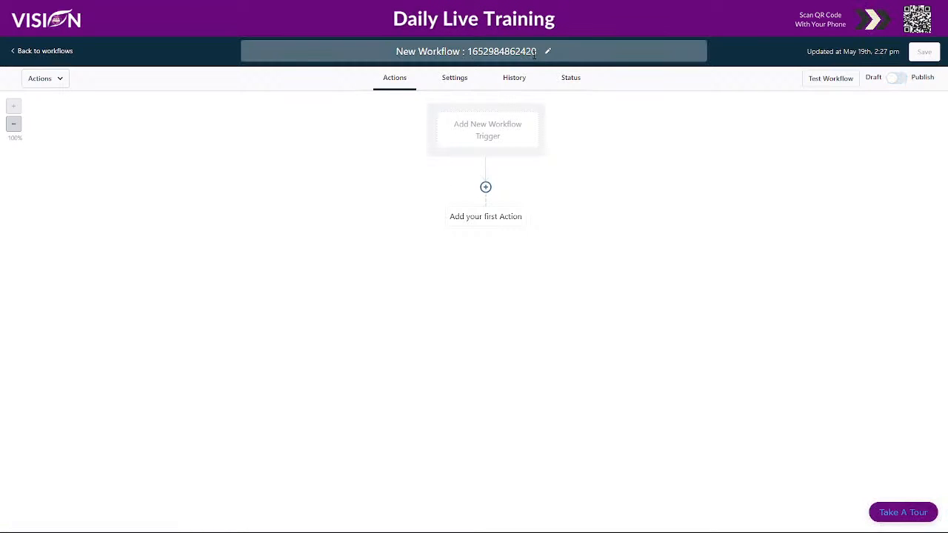
Rename the new workflow as "Refill Request"
click(533, 54)
drag(488, 51, 417, 61)
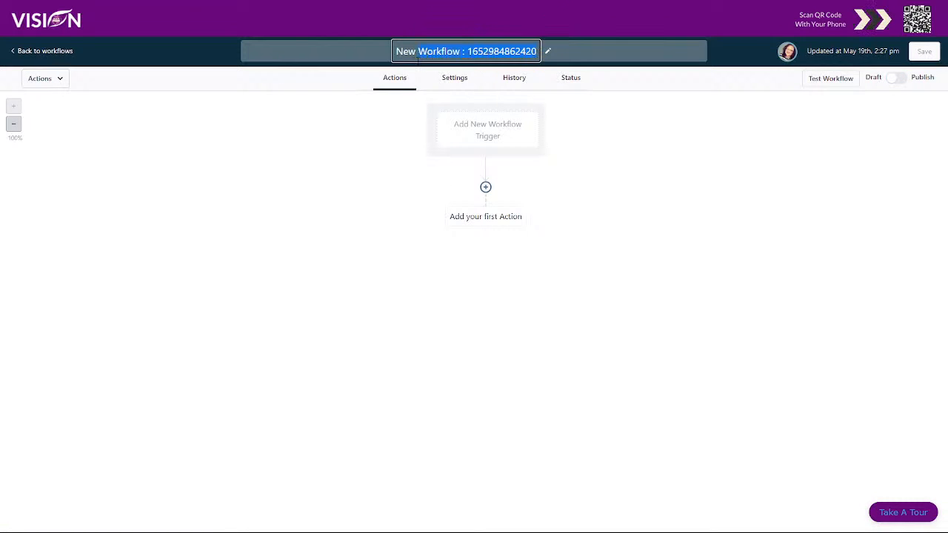
text(Refi)
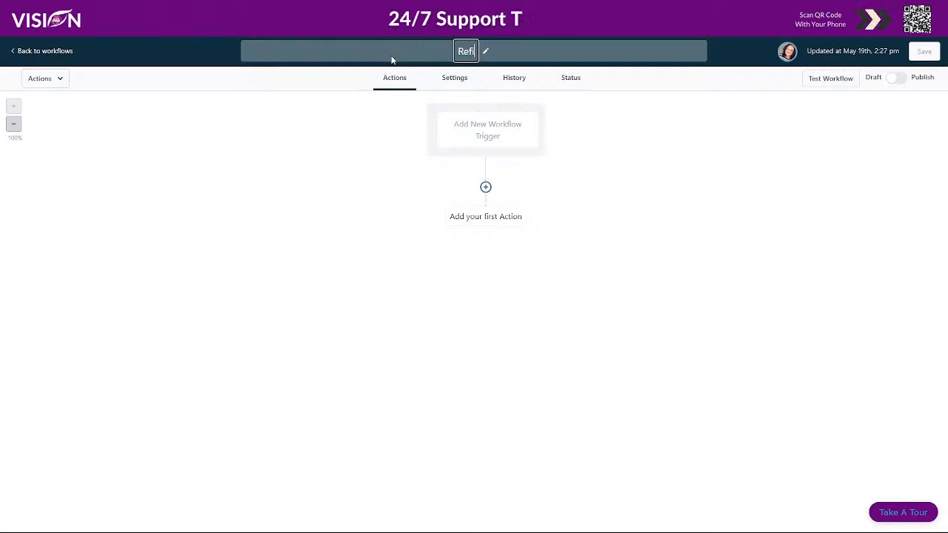
text(ll Requ)
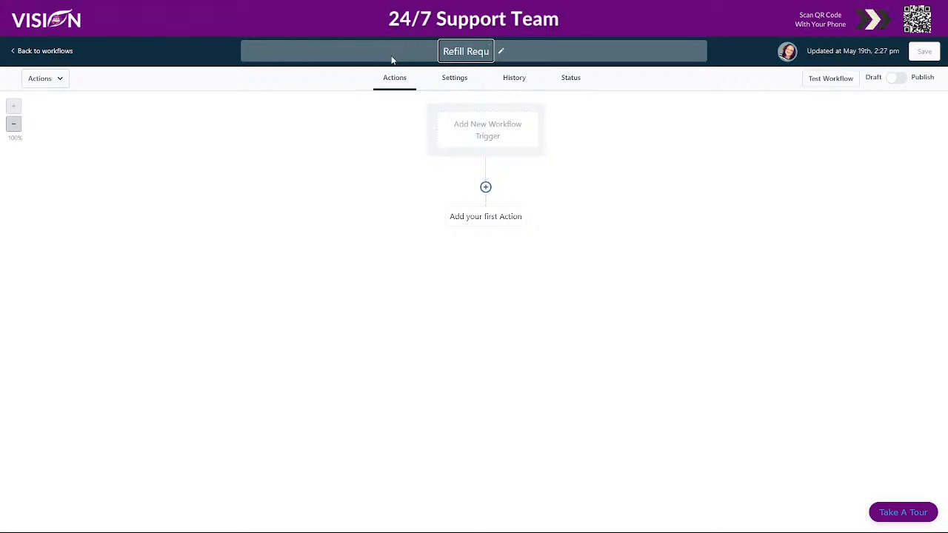
text(ewst)
key(BackSpace)
key(BackSpace)
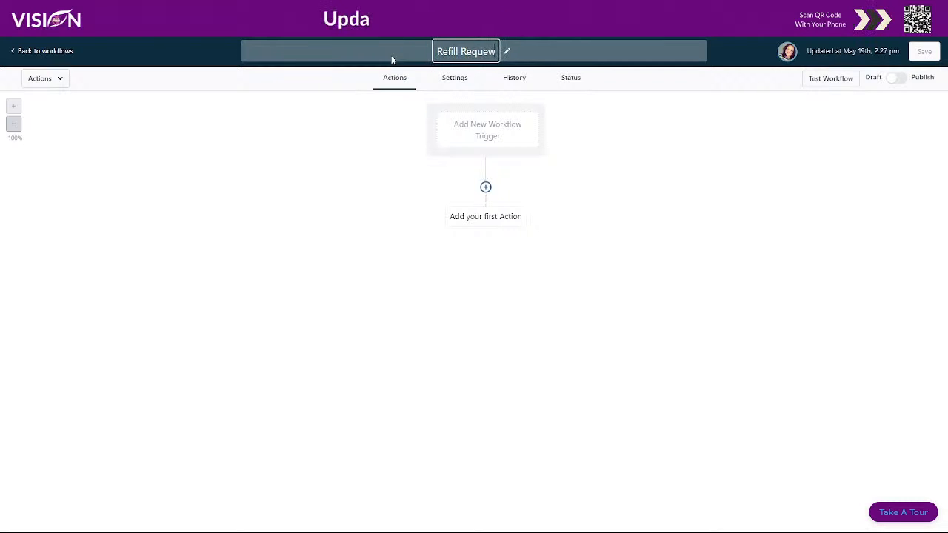
text(est)
key(BackSpace)
key(BackSpace)
key(BackSpace)
key(BackSpace)
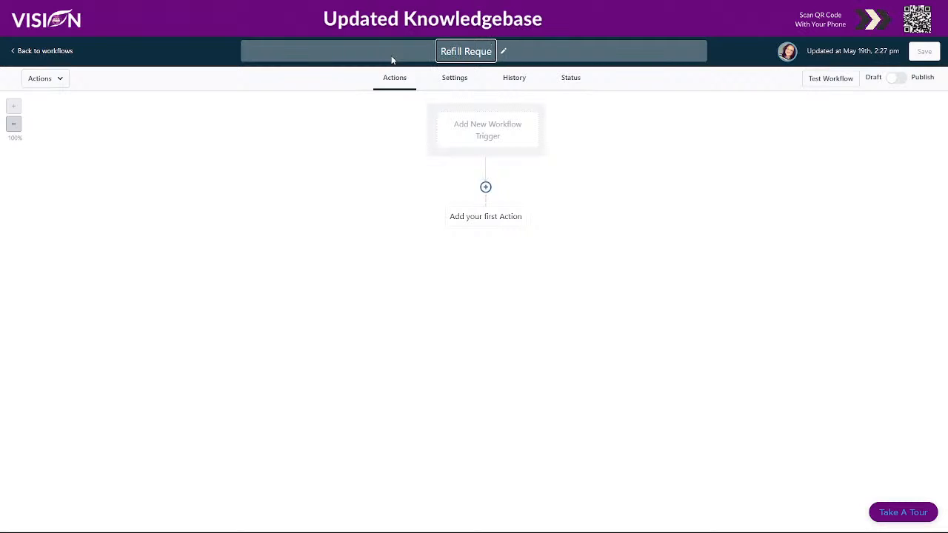
text(st)
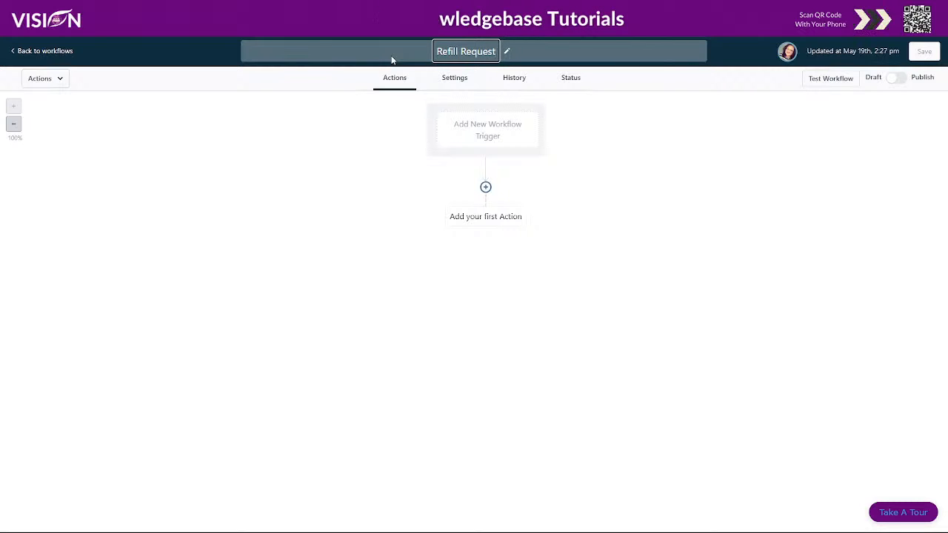
click(658, 126)
Add a workflow trigger of the type Form submitted to the Refill Request workflow
click(482, 123)
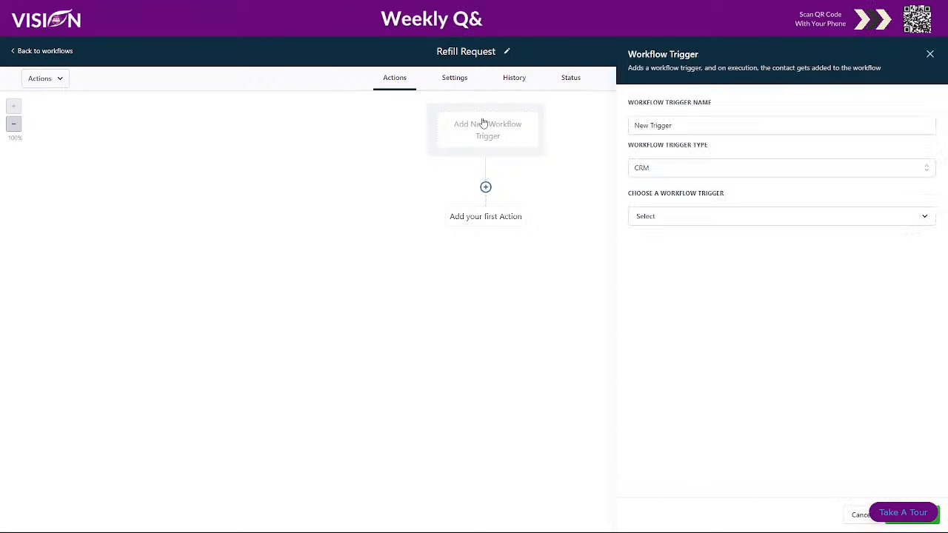
click(644, 217)
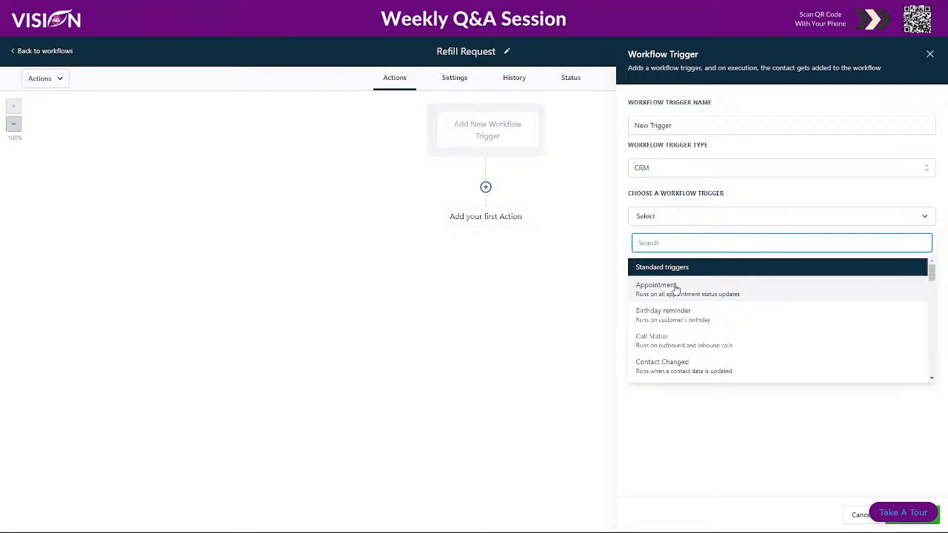
scroll(680, 311, down, 6)
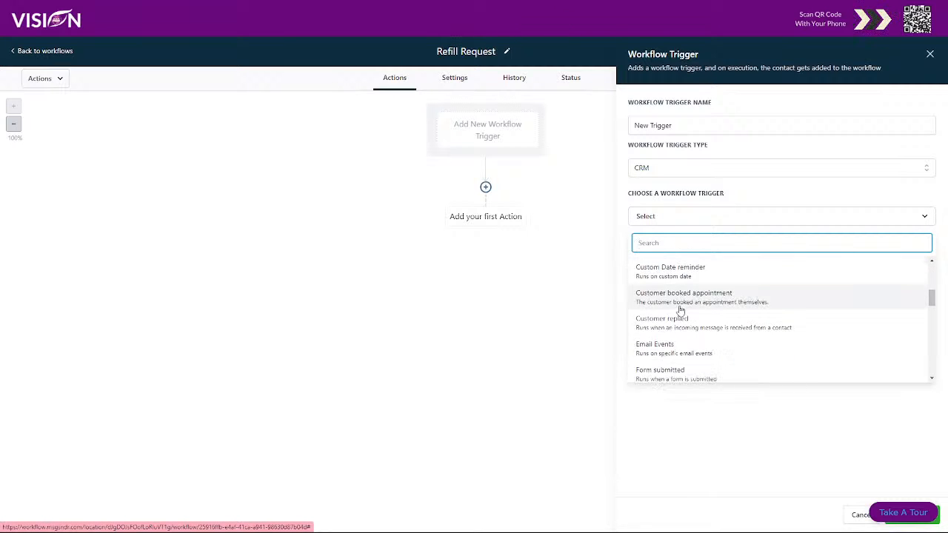
click(655, 321)
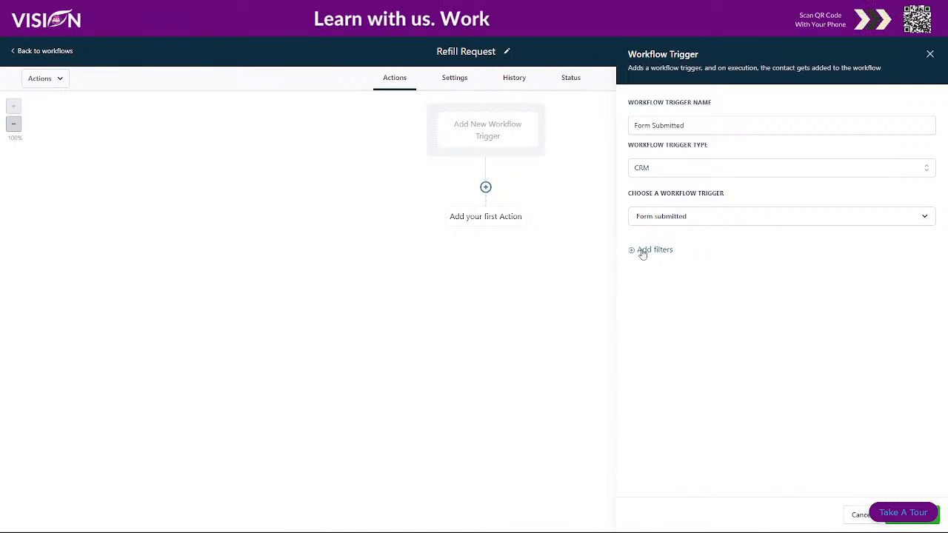
Filter the trigger so that the form is Refill Request, and save the trigger
click(641, 252)
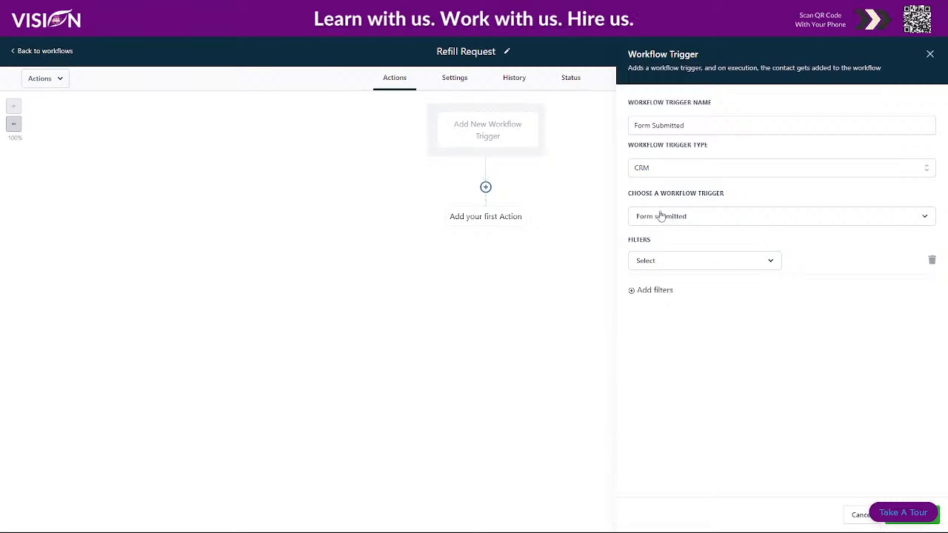
click(932, 260)
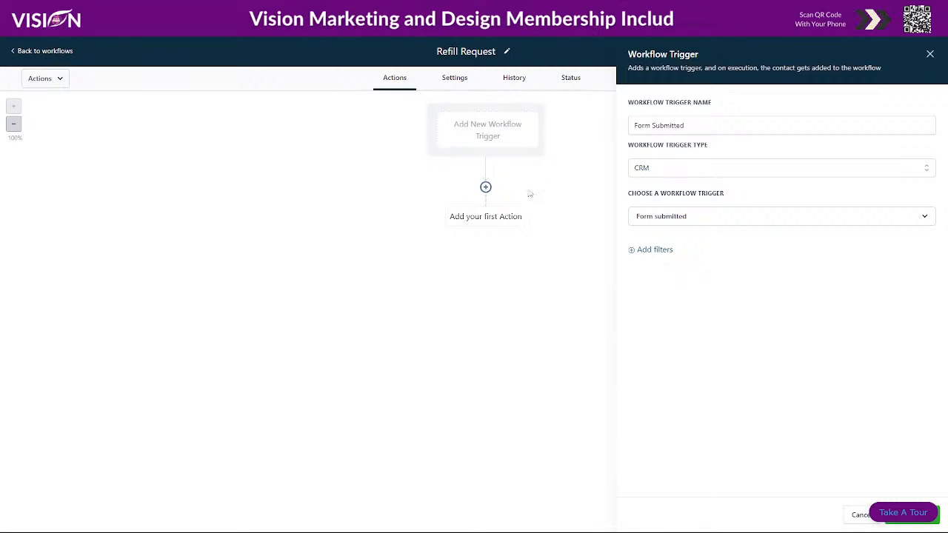
click(648, 251)
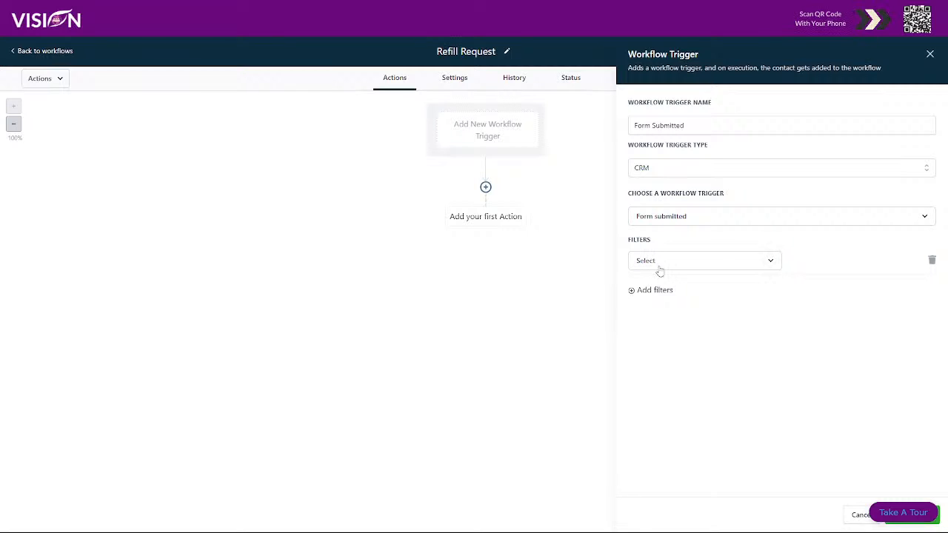
click(658, 268)
click(649, 329)
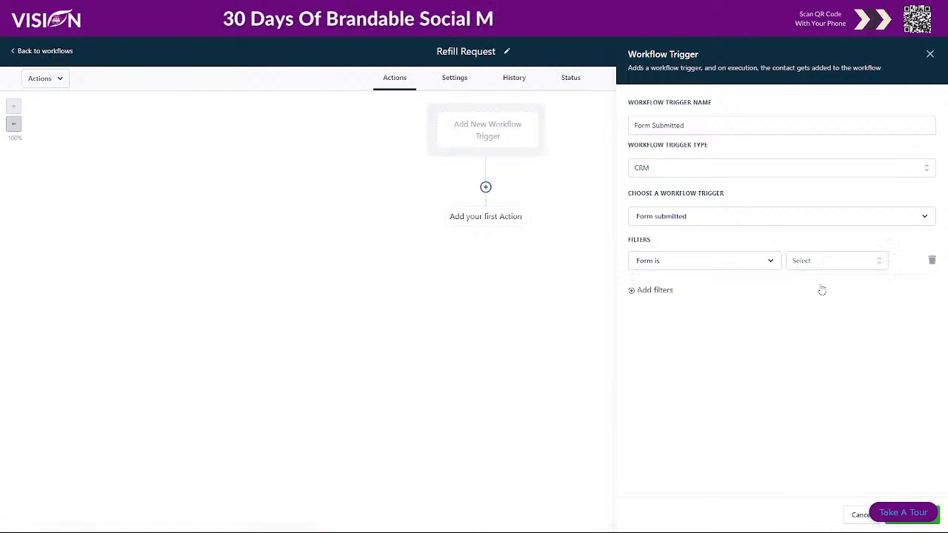
click(837, 261)
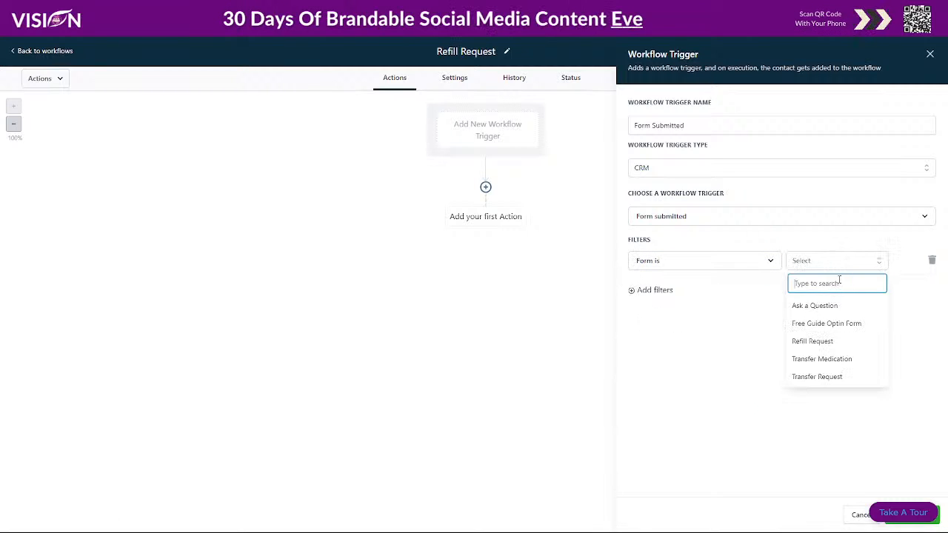
click(826, 342)
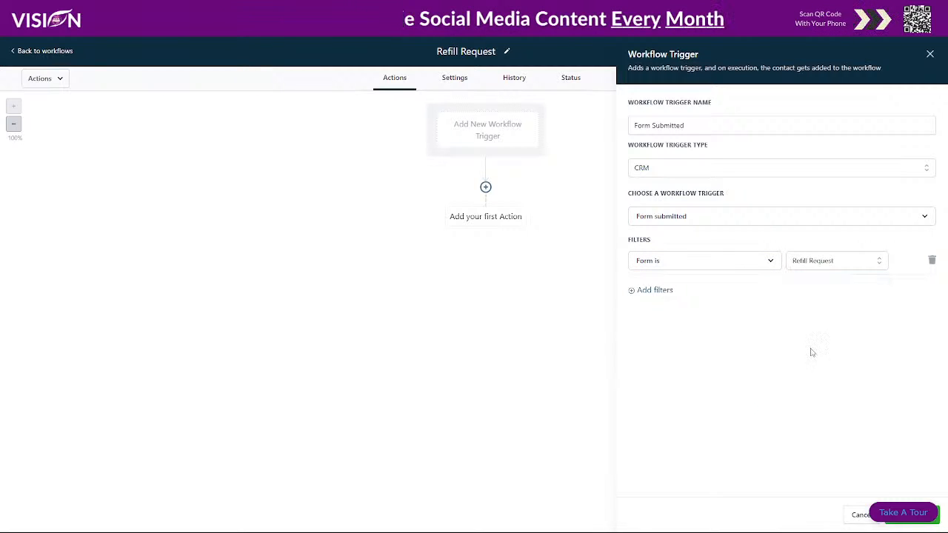
click(935, 520)
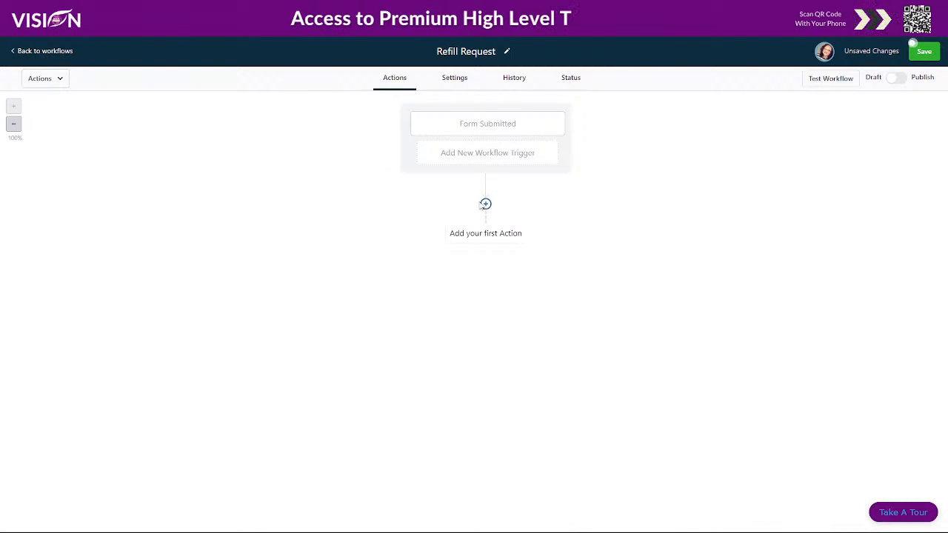
Try out an Add Contact Tag action as the workflow's first action and discard it
click(485, 204)
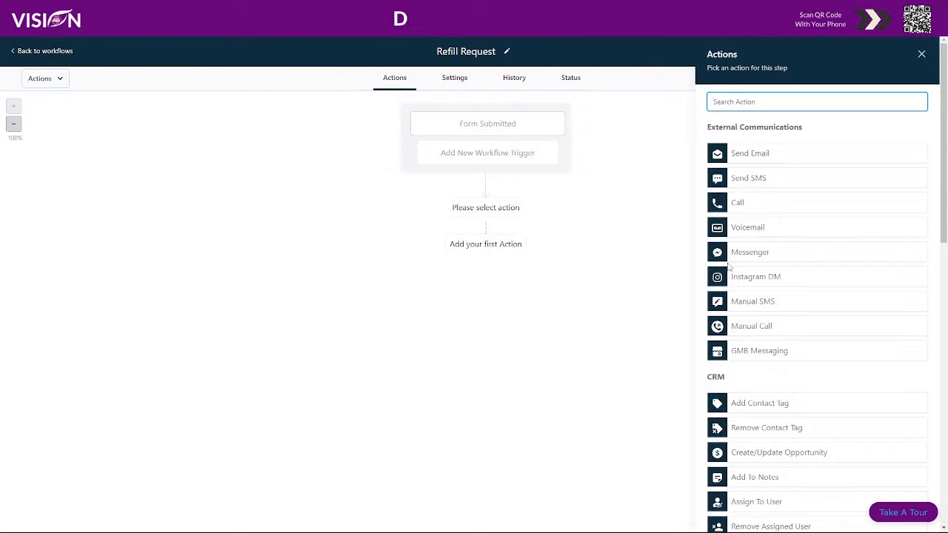
scroll(771, 279, down, 2)
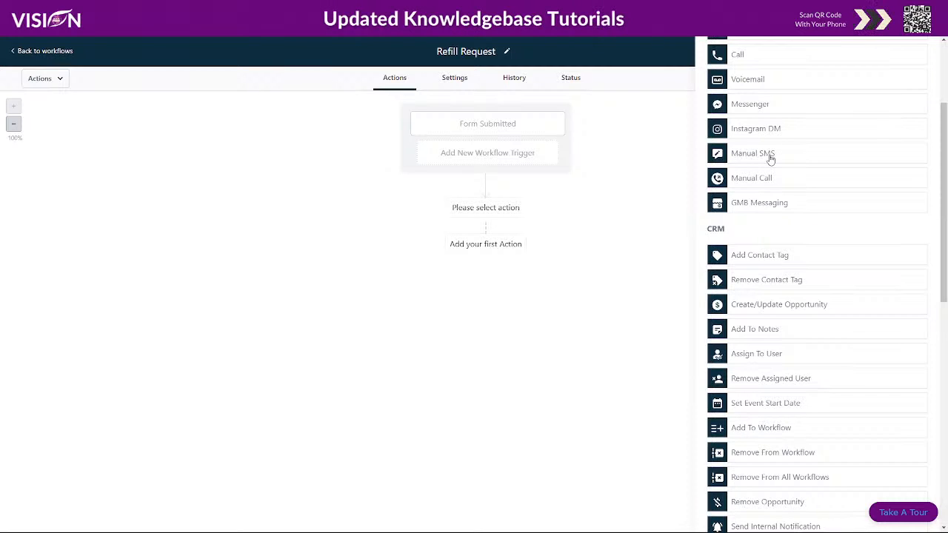
click(754, 256)
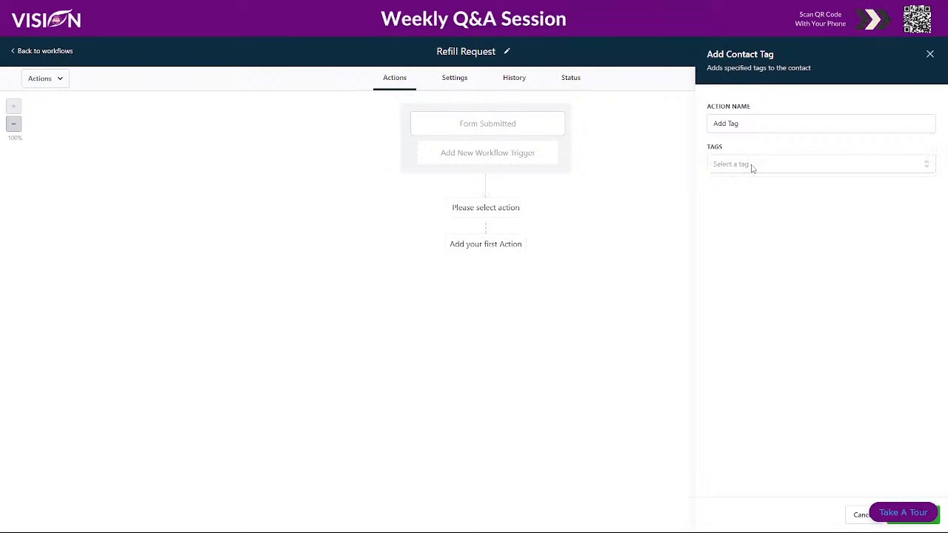
click(753, 166)
click(811, 220)
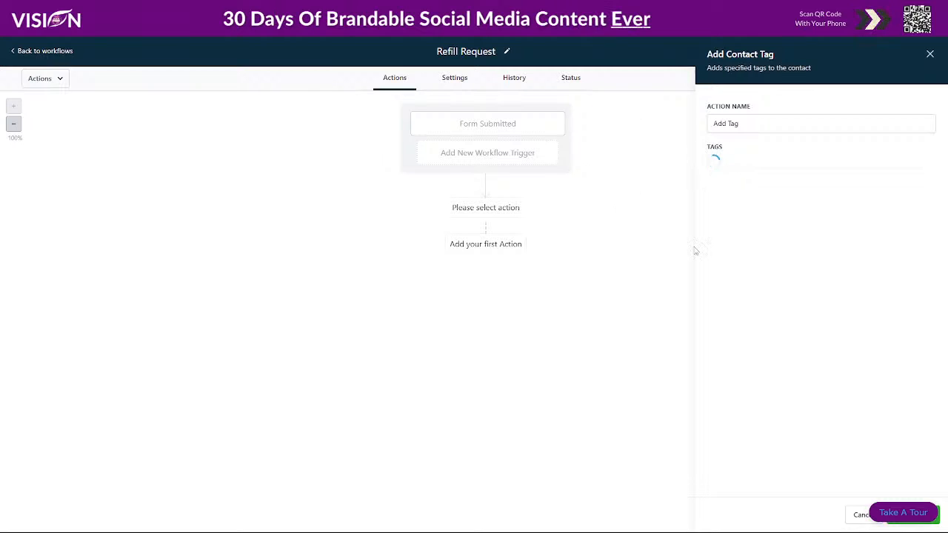
click(929, 56)
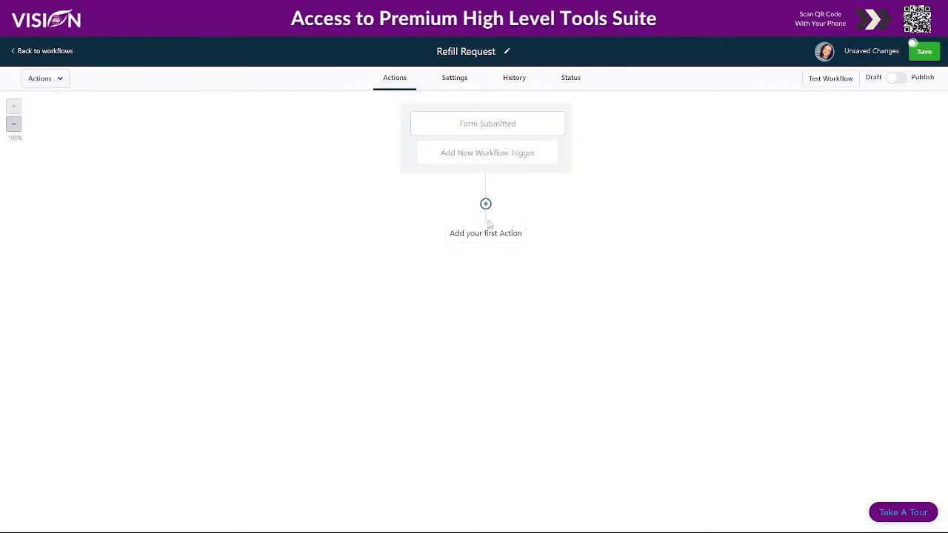
Try out a Create Opportunity action with the New Refill pipeline and the Refill Requested stage, and discard it
click(485, 205)
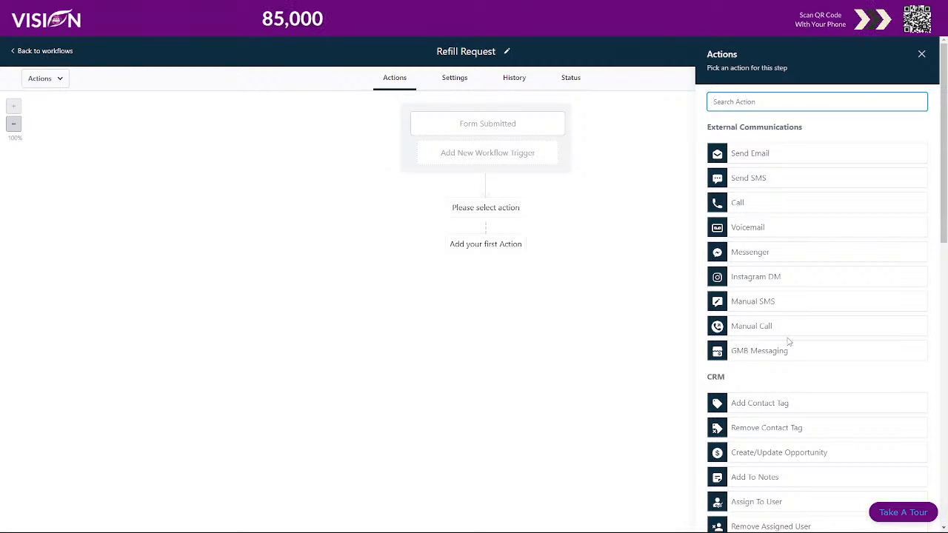
scroll(785, 346, down, 2)
scroll(784, 346, down, 1)
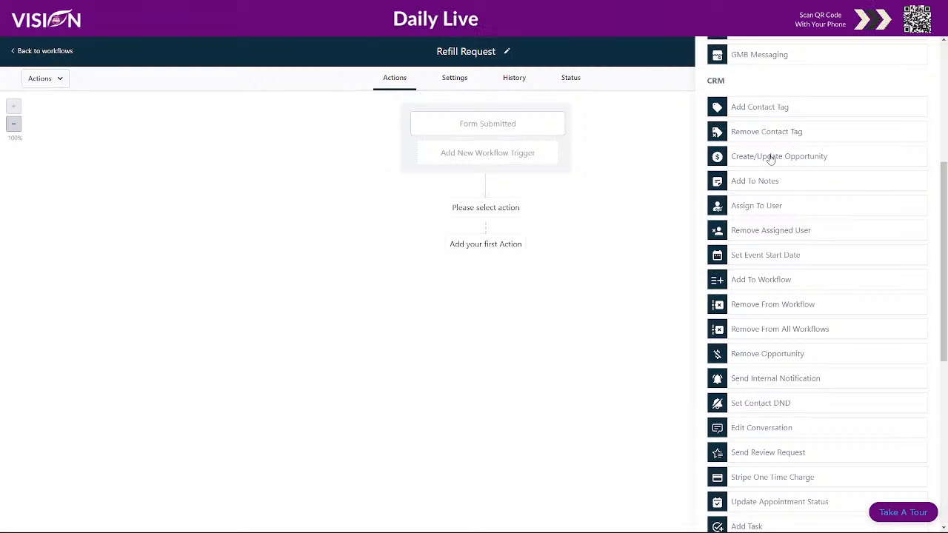
click(771, 158)
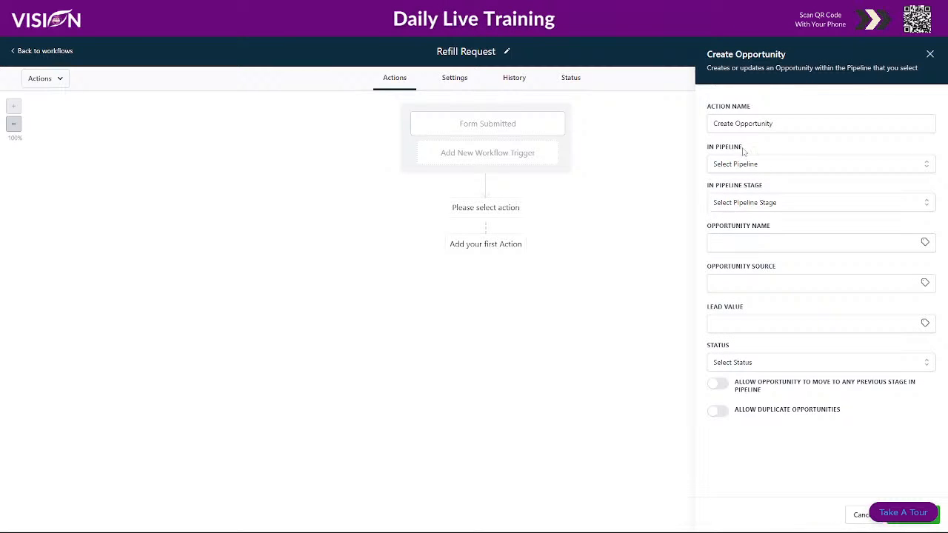
click(748, 165)
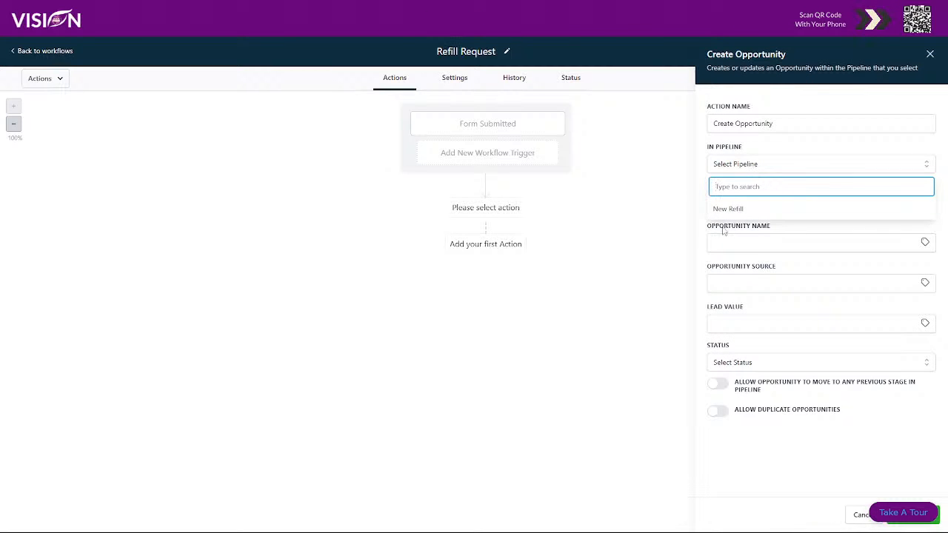
click(736, 209)
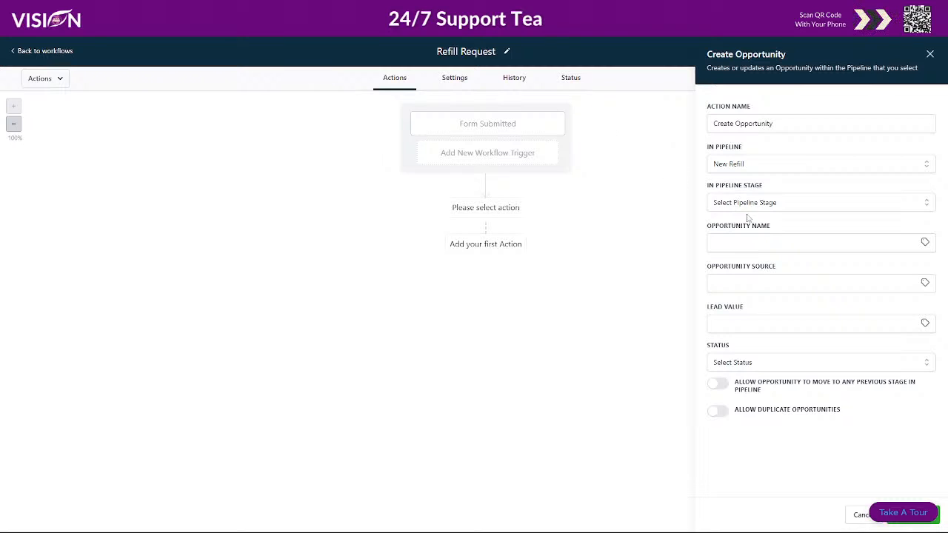
click(738, 205)
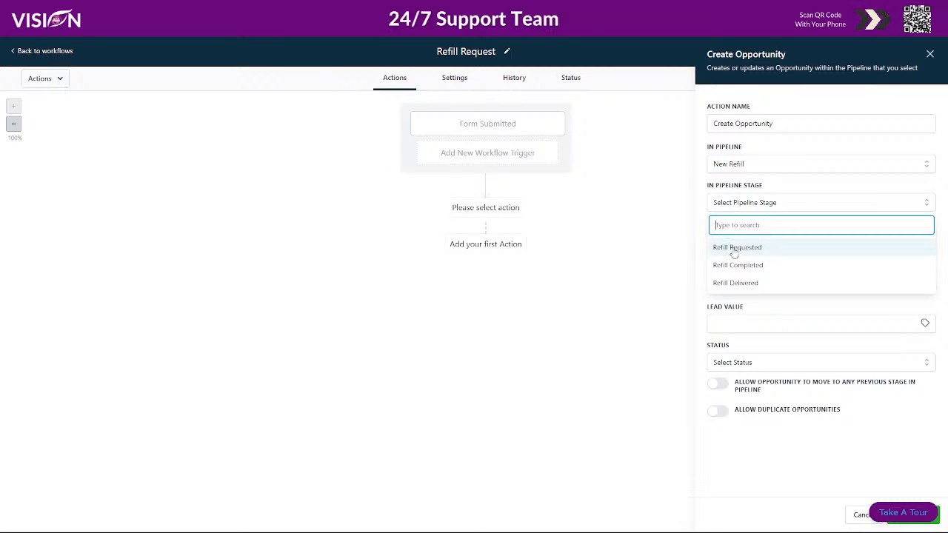
click(732, 248)
click(752, 207)
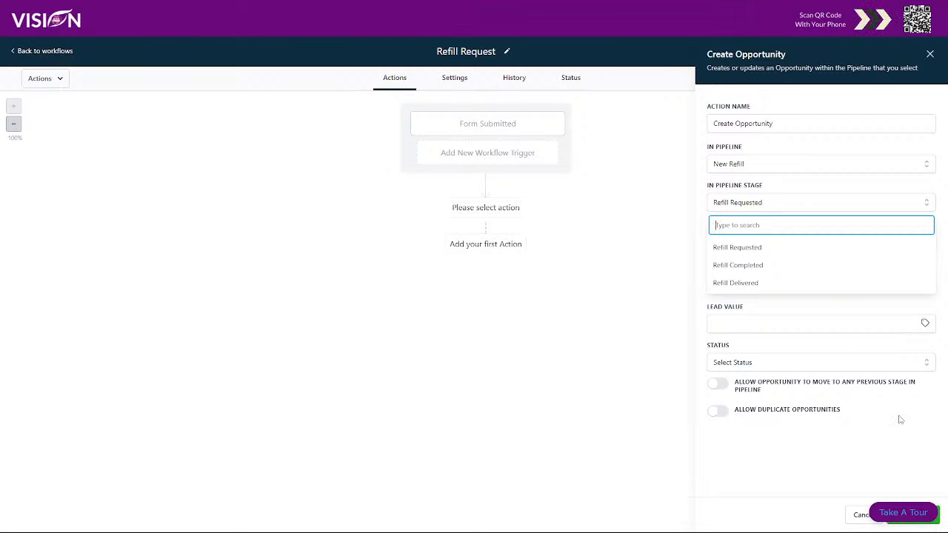
click(929, 55)
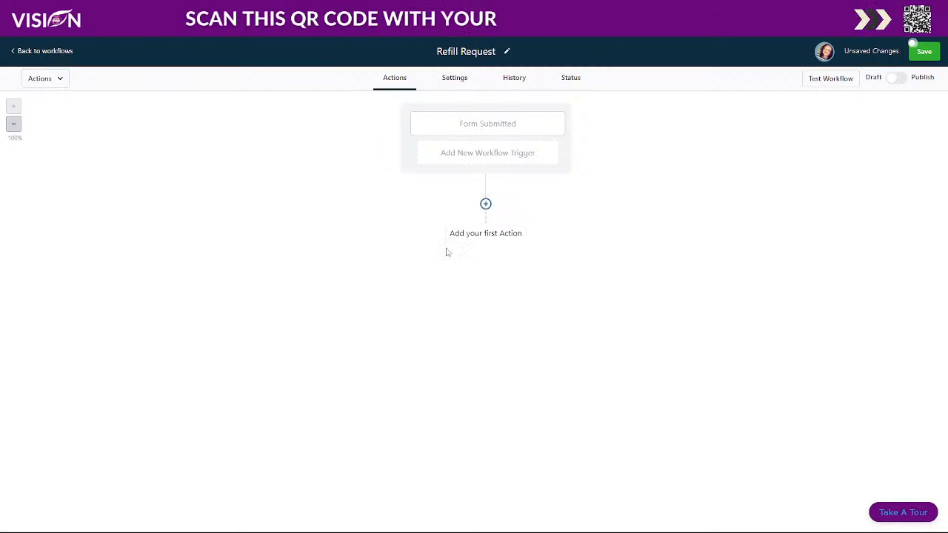
Review the Form Submitted trigger's filter, examine the notification types of a Send Internal Notification action, and close it without saving
click(497, 130)
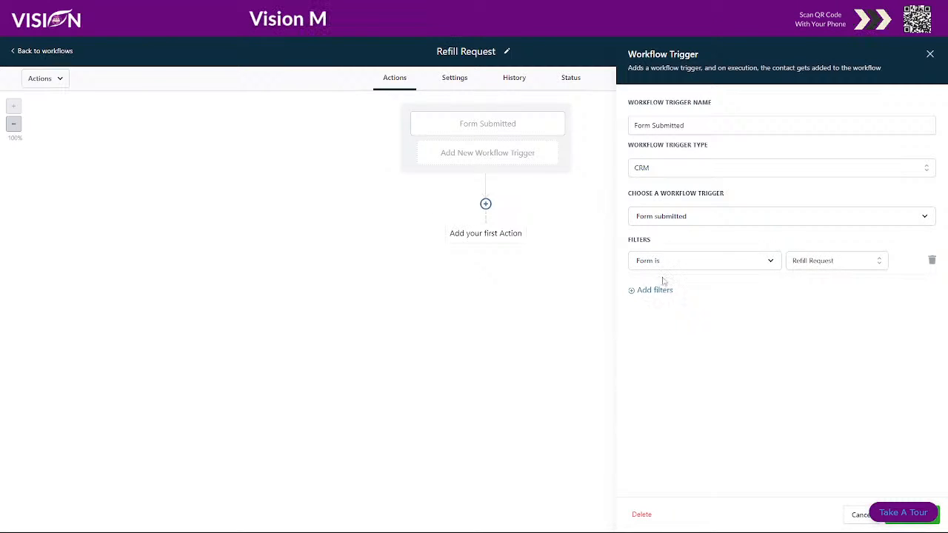
click(930, 54)
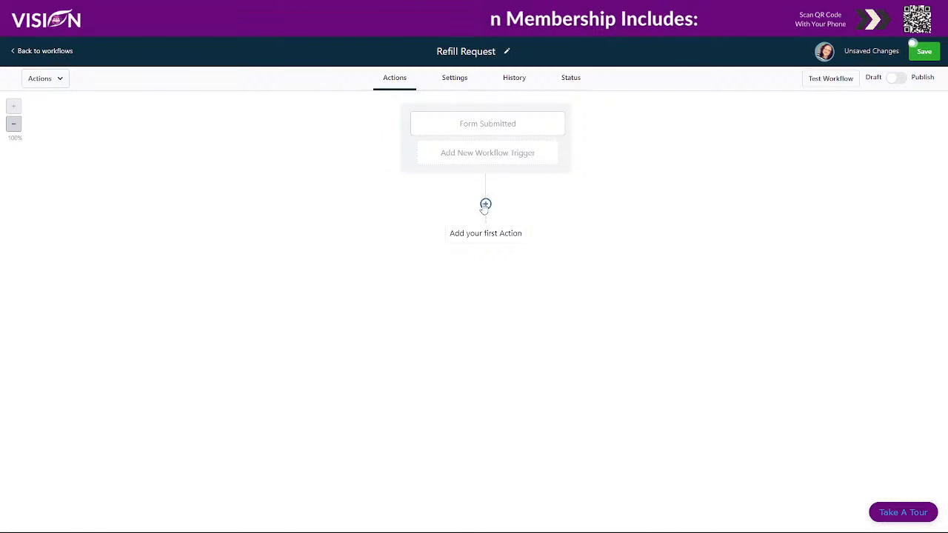
click(486, 205)
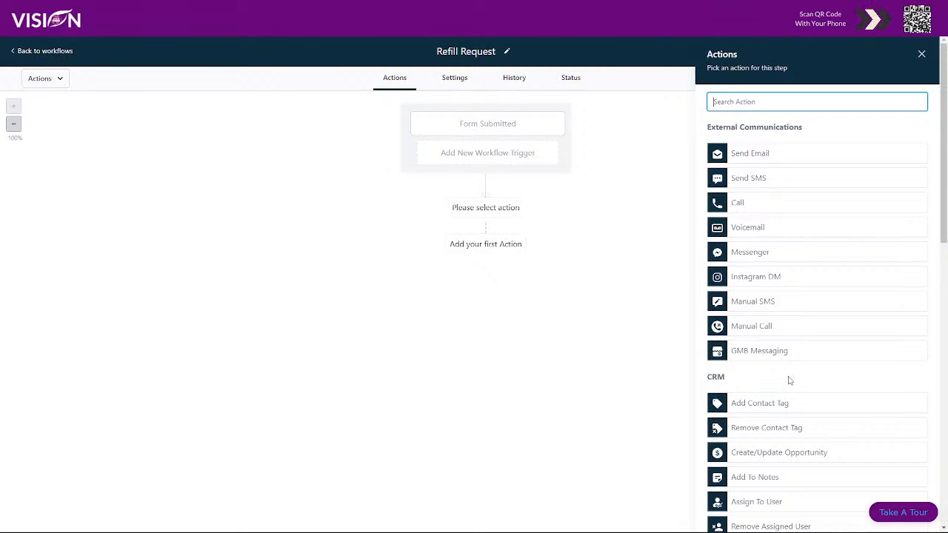
scroll(789, 380, down, 2)
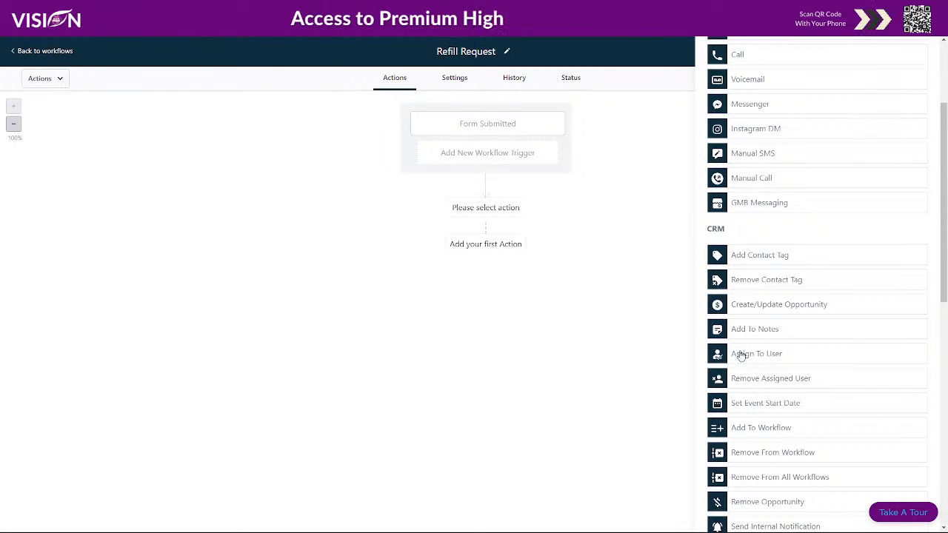
scroll(808, 290, up, 2)
scroll(796, 281, down, 3)
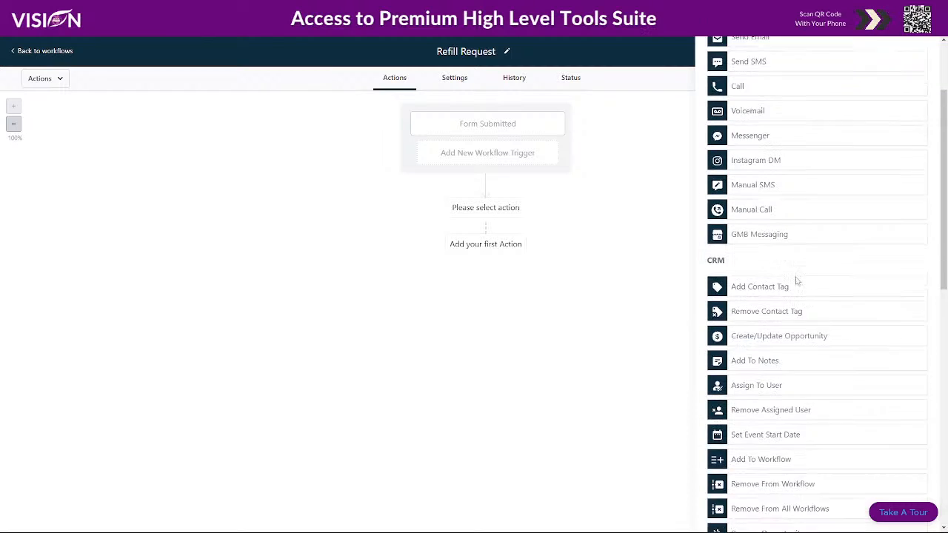
scroll(787, 281, down, 3)
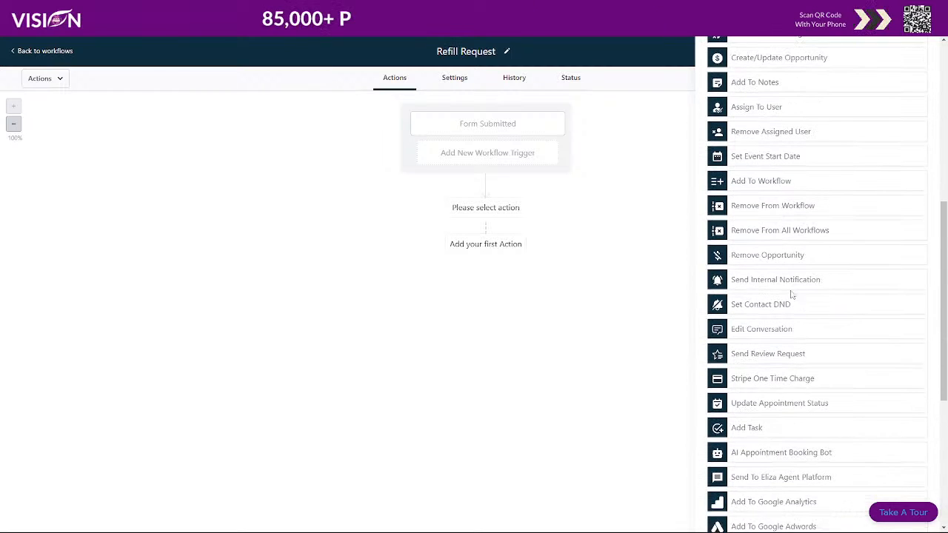
click(775, 285)
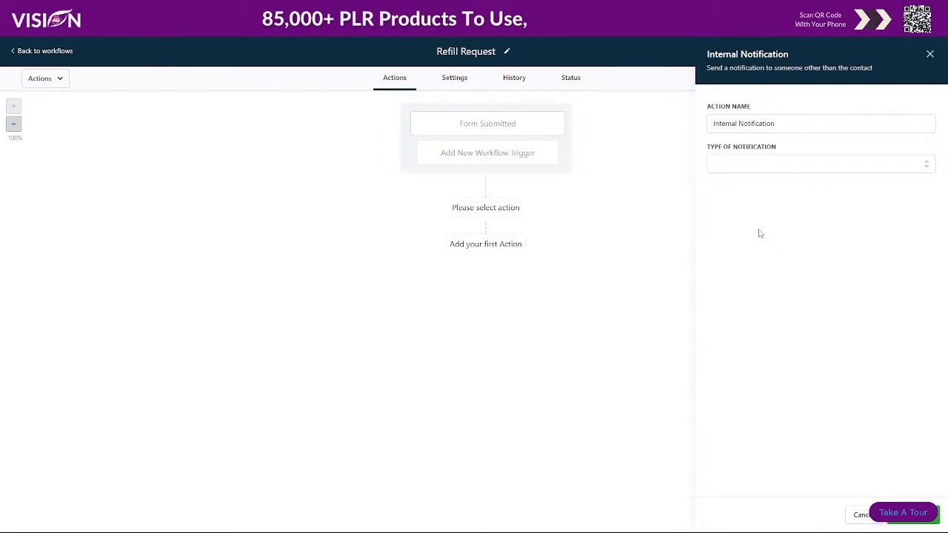
click(732, 166)
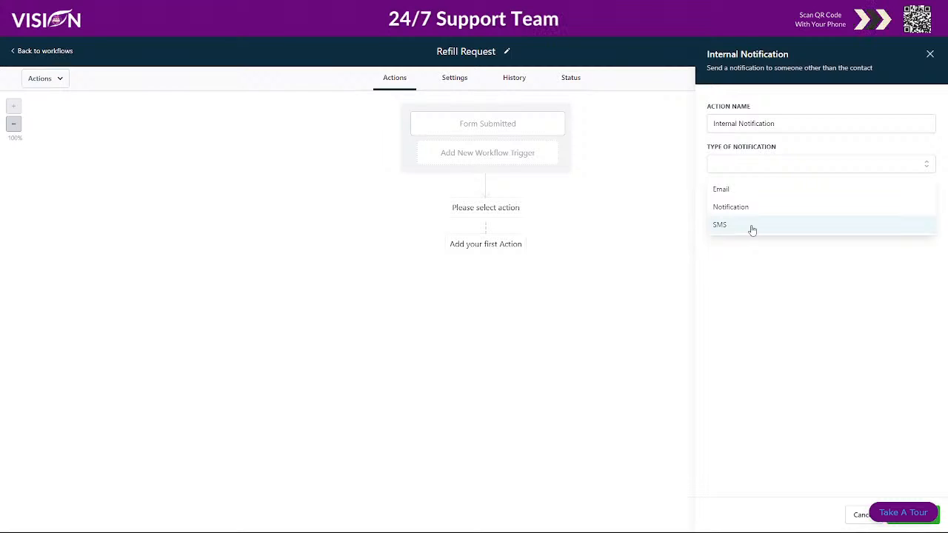
click(770, 234)
click(929, 54)
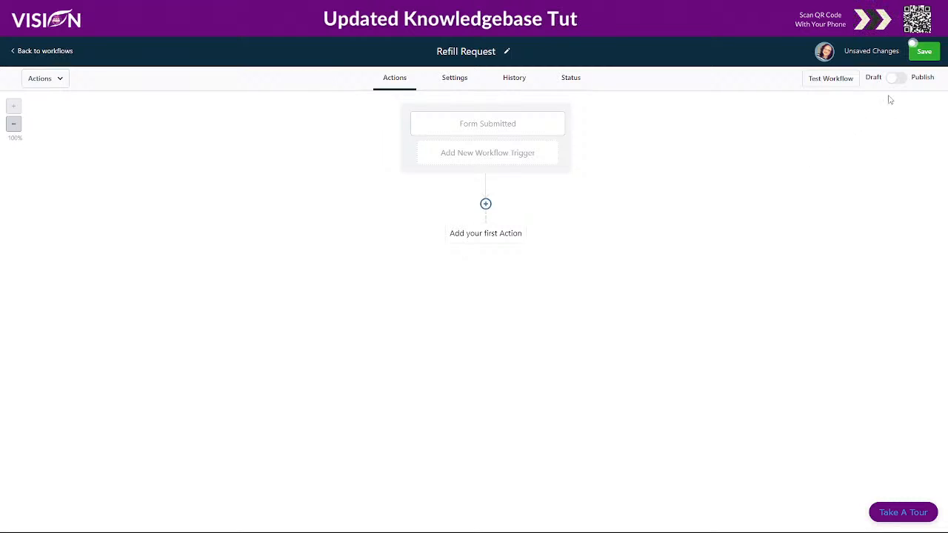
Save the Refill Request workflow and dismiss the notification
click(923, 51)
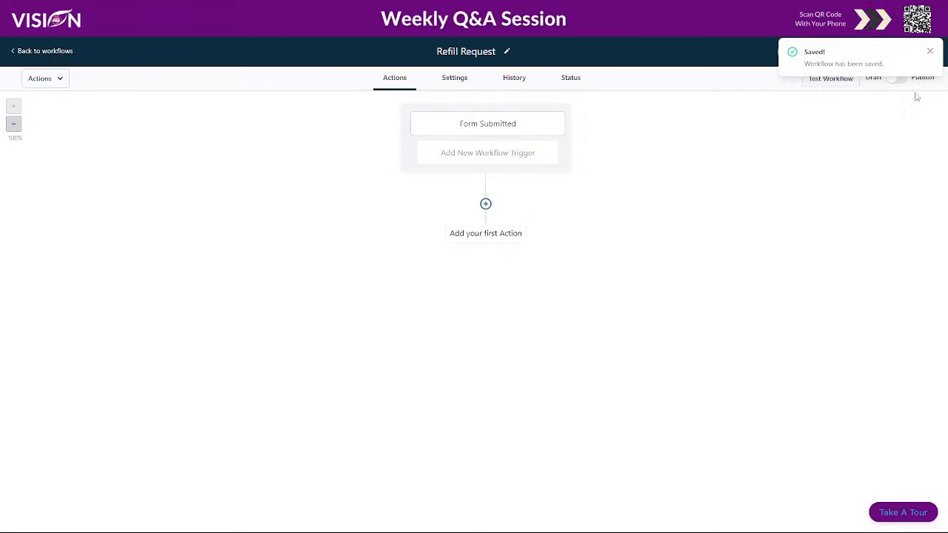
click(931, 53)
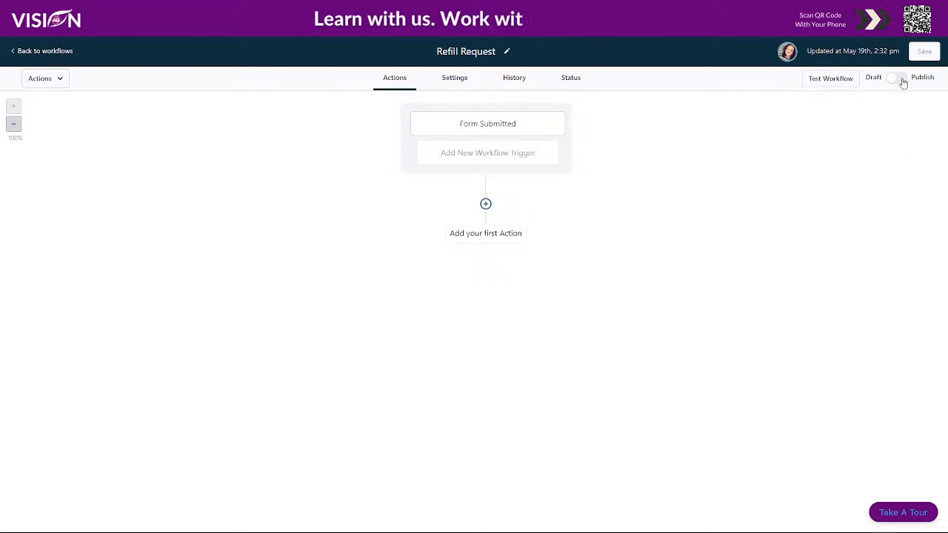
Leave the Refill Request workflow and open the Indy Scripts Pharmacy website to view its pages
drag(911, 78, 916, 78)
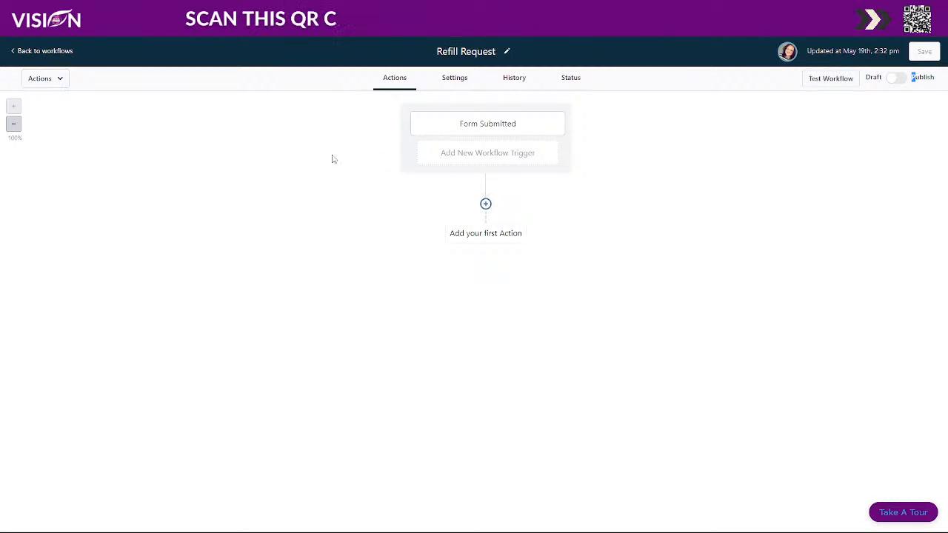
click(51, 51)
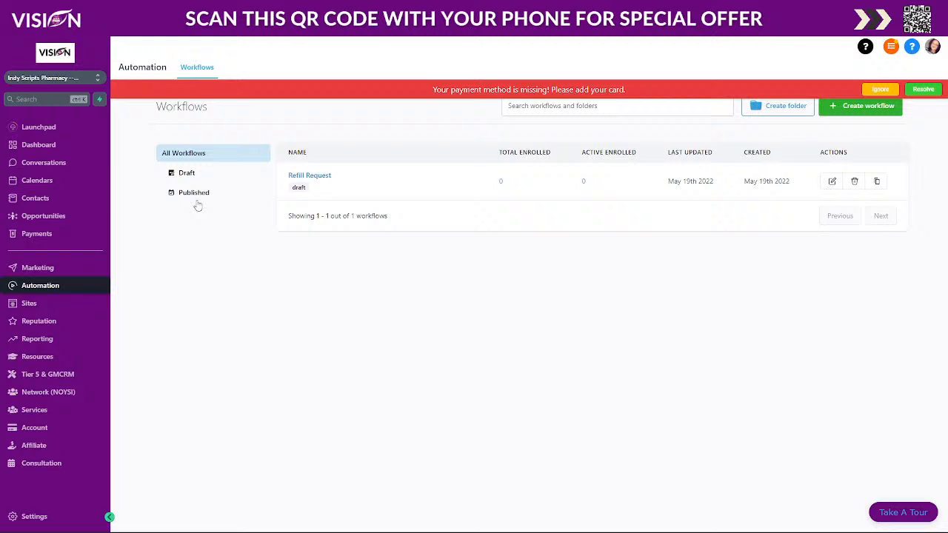
click(62, 307)
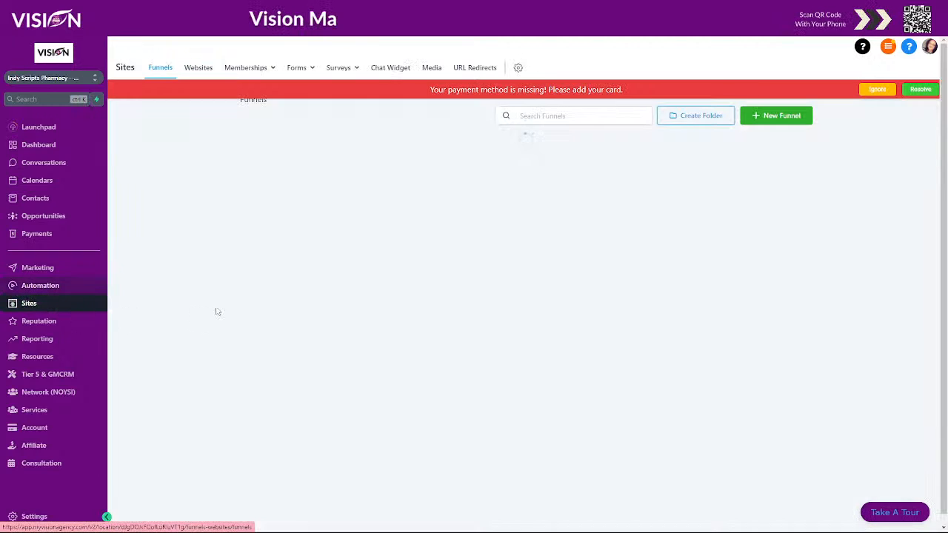
click(198, 68)
click(297, 143)
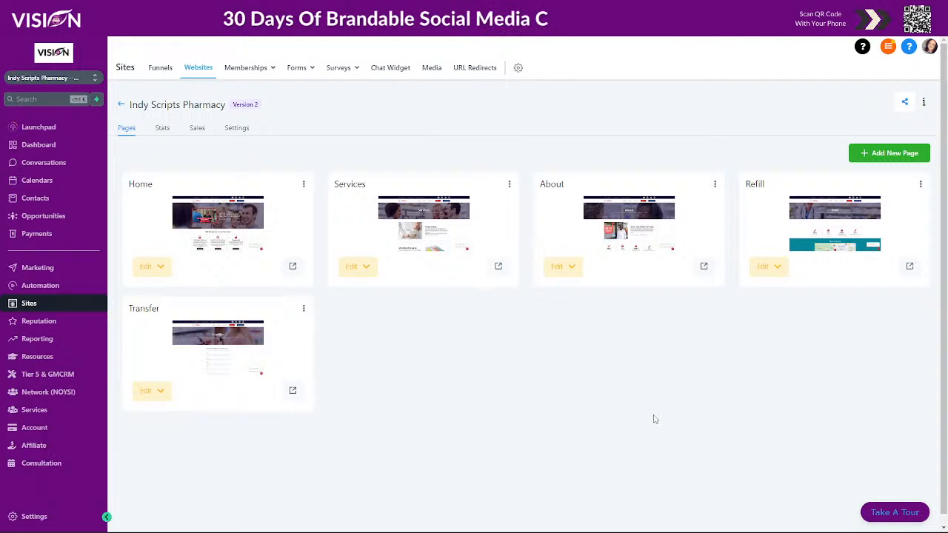
click(206, 401)
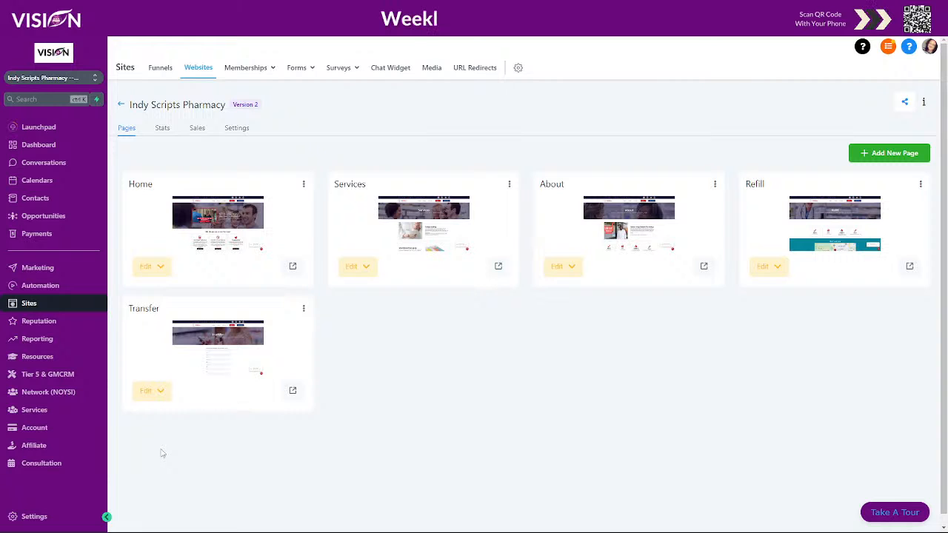
Dismiss the exit offer on the Vision pricing page, review the membership and agency plans, and return to the website's pages
click(65, 376)
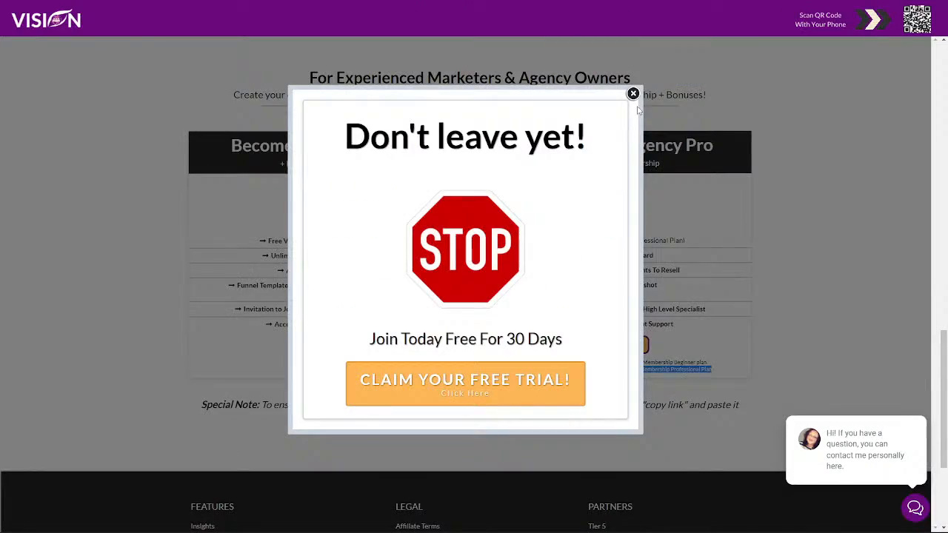
click(630, 93)
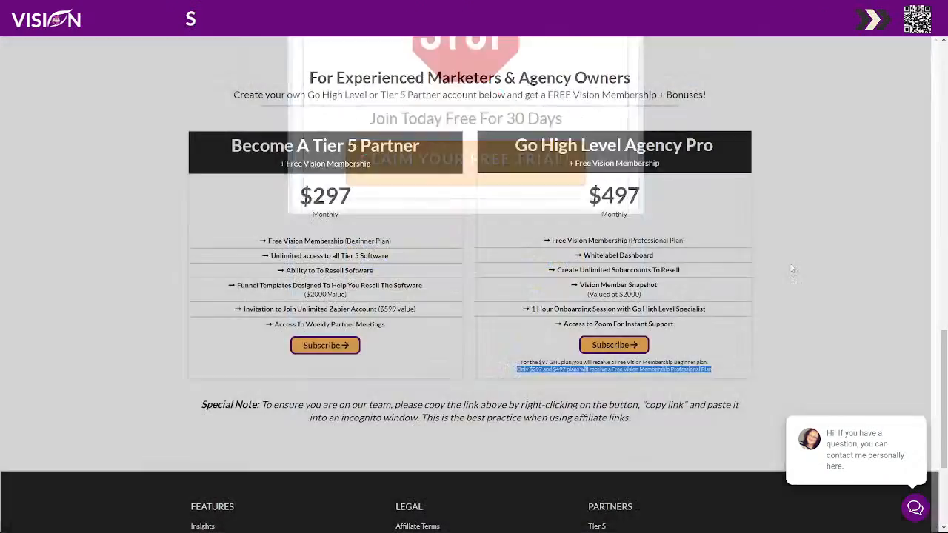
scroll(809, 297, up, 7)
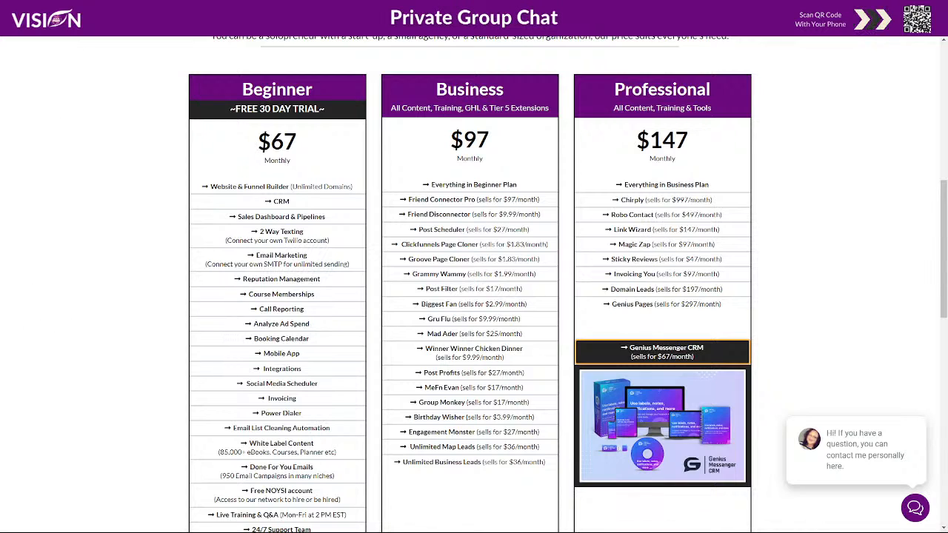
scroll(572, 346, down, 6)
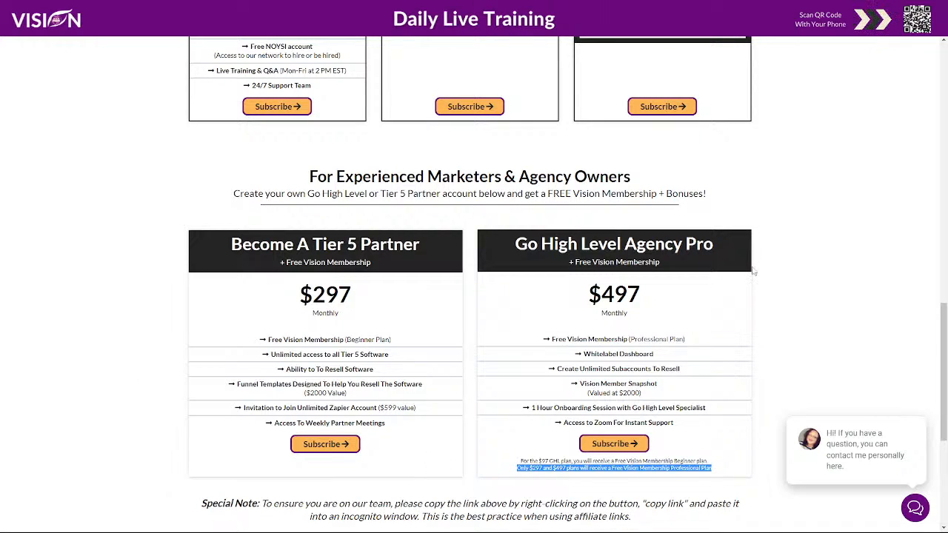
scroll(405, 298, up, 12)
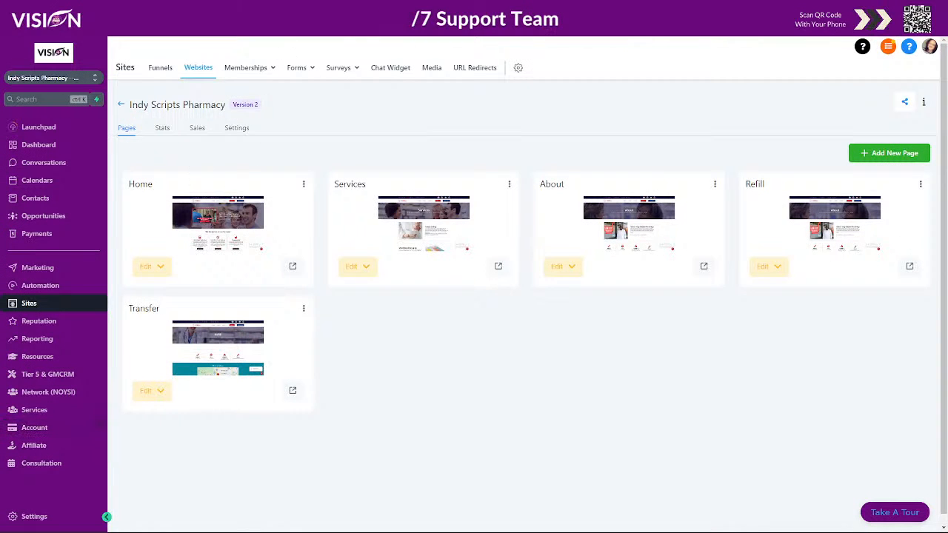
click(48, 377)
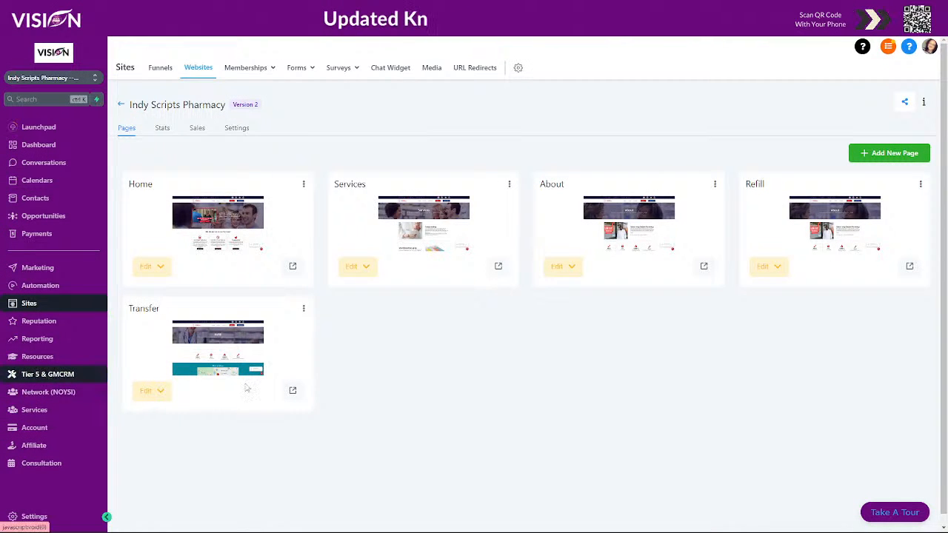